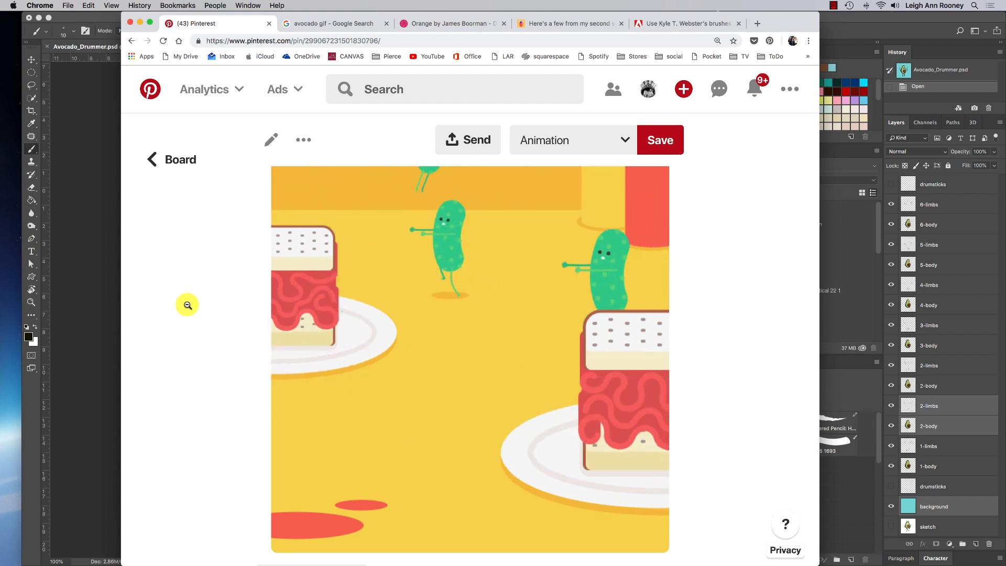
- View the reference animations: the avocado GIF search result, the Orange shot on Dribbble and the food sticker set on Tumblr
{"action": "left_click", "coordinate": [315, 24]}
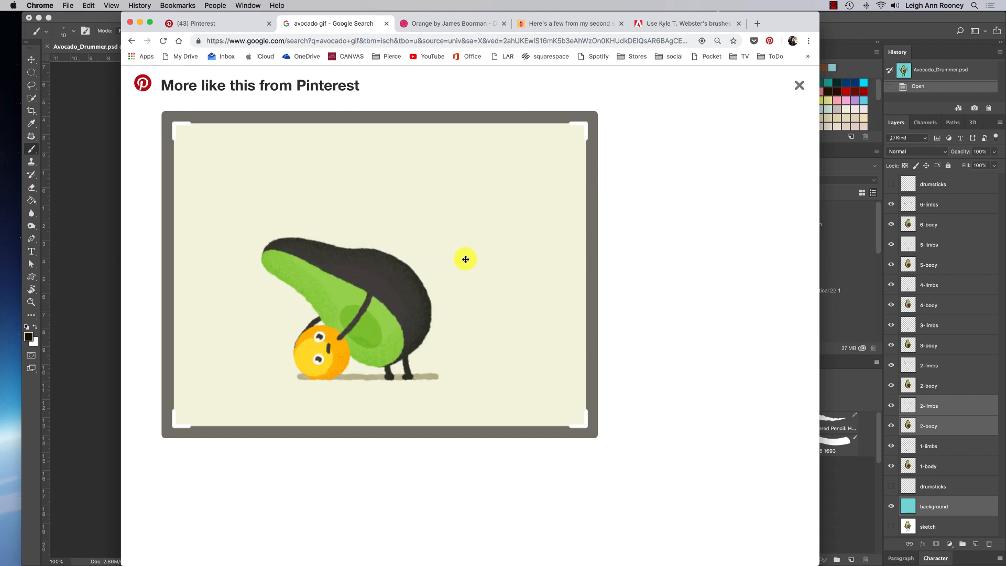
{"action": "left_click", "coordinate": [453, 23]}
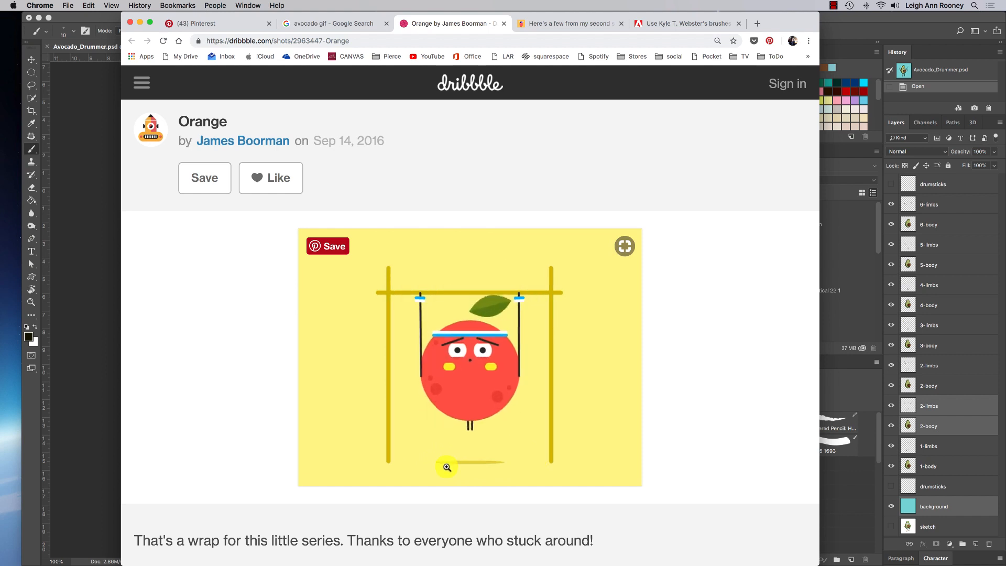
{"action": "left_click", "coordinate": [566, 22]}
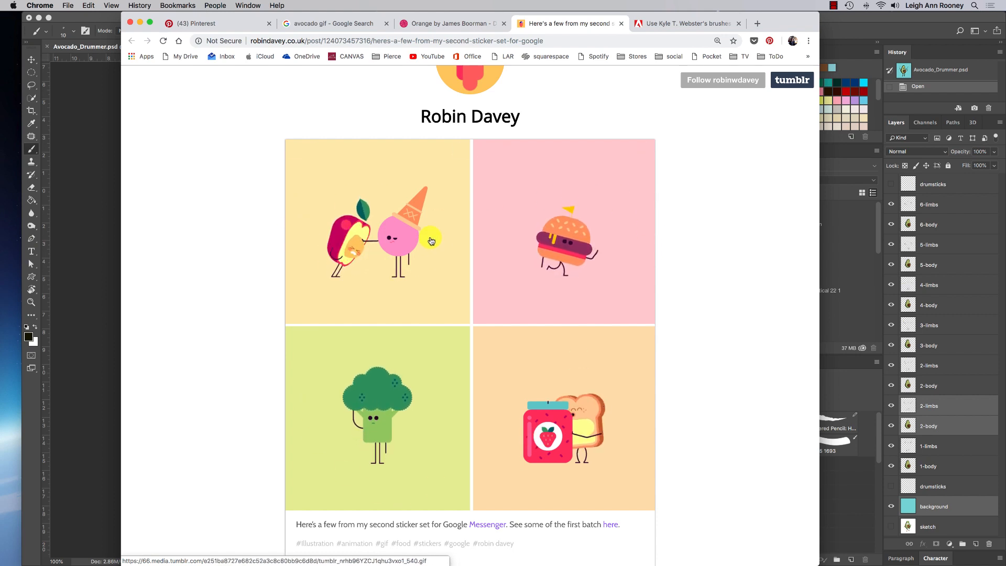
- Read the Adobe tutorial on Kyle T. Webster's brushes, covering how to get, download and install the brush packs
{"action": "left_click", "coordinate": [683, 24]}
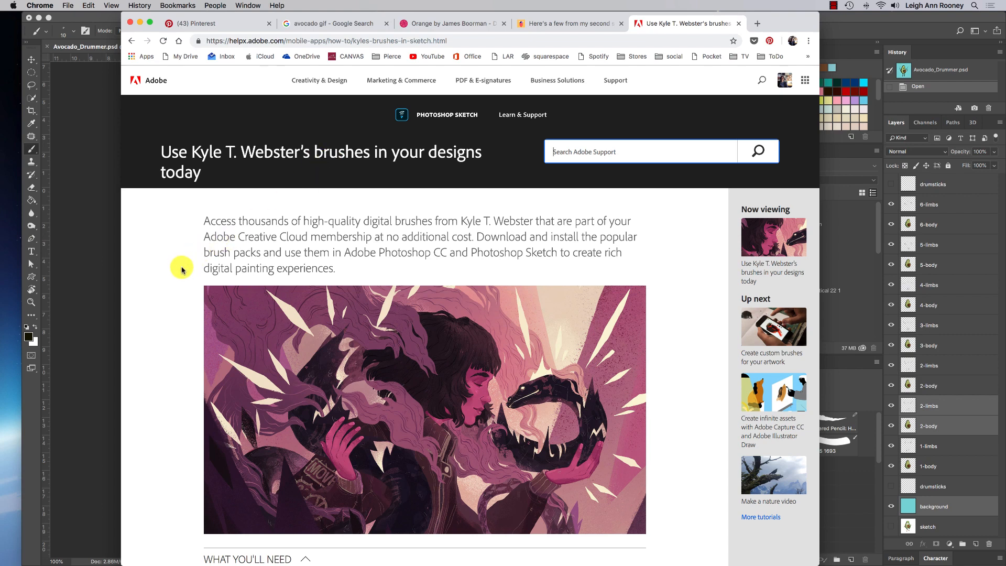
{"action": "scroll", "coordinate": [182, 270], "scroll_direction": "down", "scroll_amount": 5}
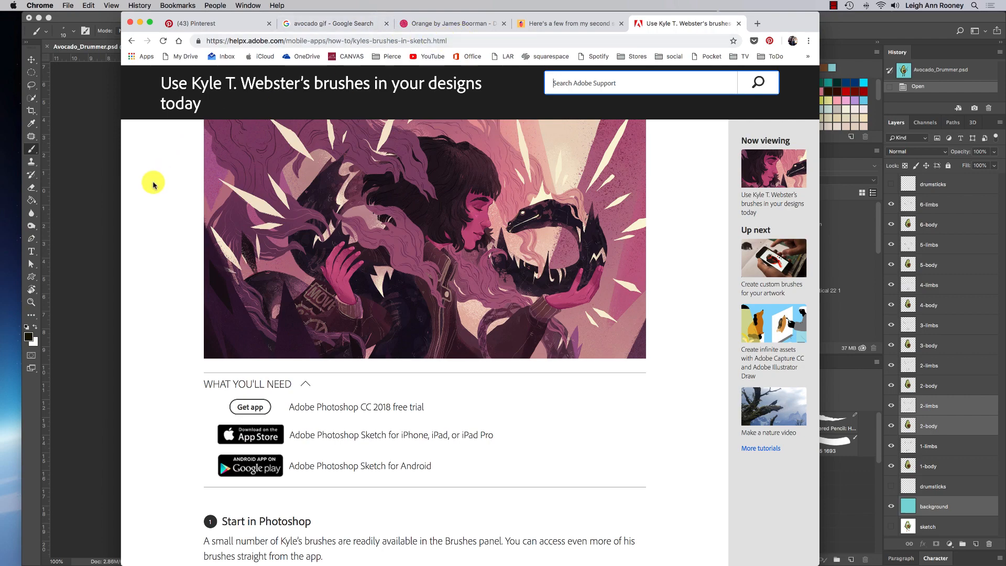
{"action": "scroll", "coordinate": [154, 184], "scroll_direction": "up", "scroll_amount": 5}
{"action": "scroll", "coordinate": [153, 184], "scroll_direction": "down", "scroll_amount": 5}
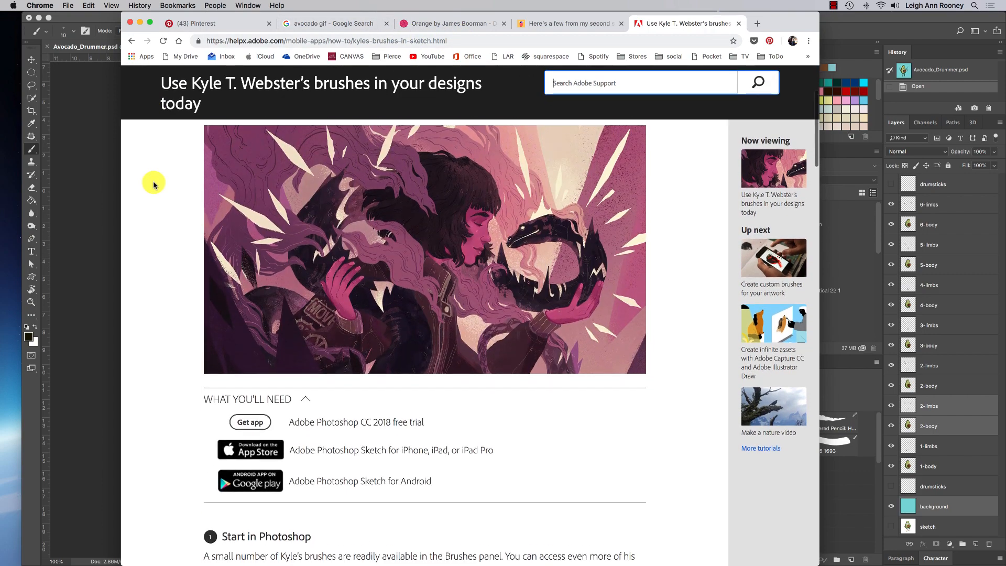
{"action": "scroll", "coordinate": [153, 185], "scroll_direction": "down", "scroll_amount": 1}
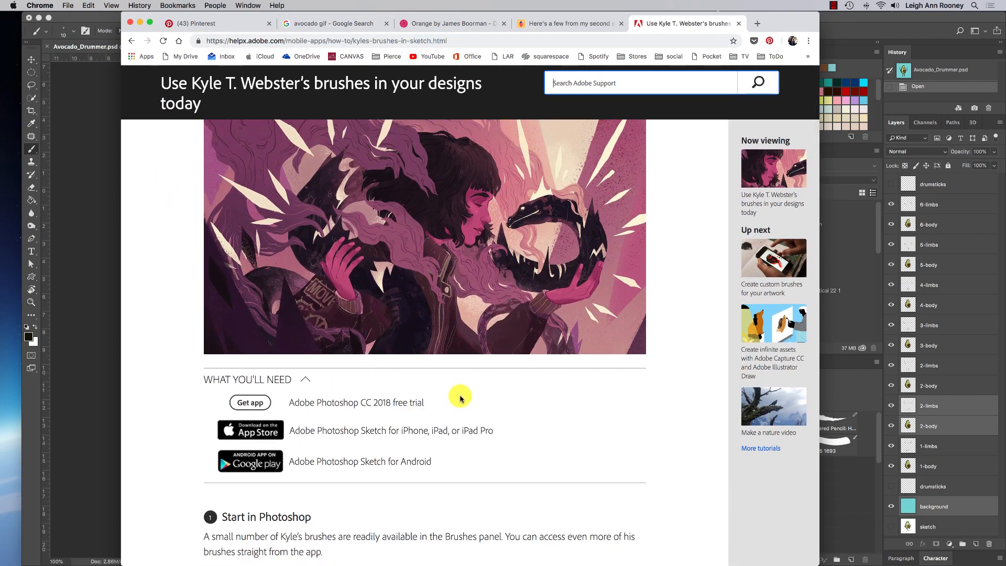
{"action": "scroll", "coordinate": [406, 408], "scroll_direction": "down", "scroll_amount": 10}
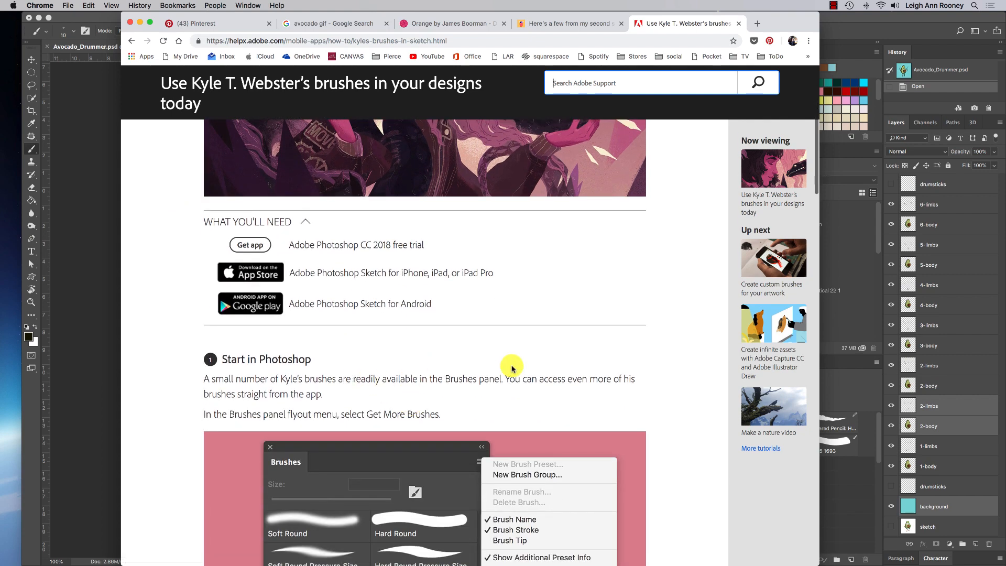
{"action": "scroll", "coordinate": [685, 335], "scroll_direction": "down", "scroll_amount": 8}
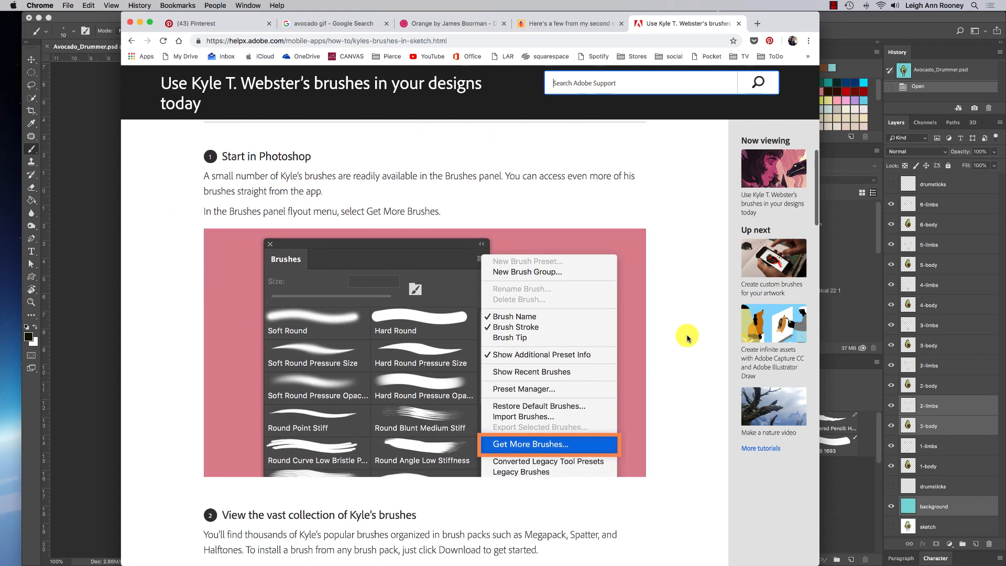
{"action": "scroll", "coordinate": [687, 338], "scroll_direction": "down", "scroll_amount": 9}
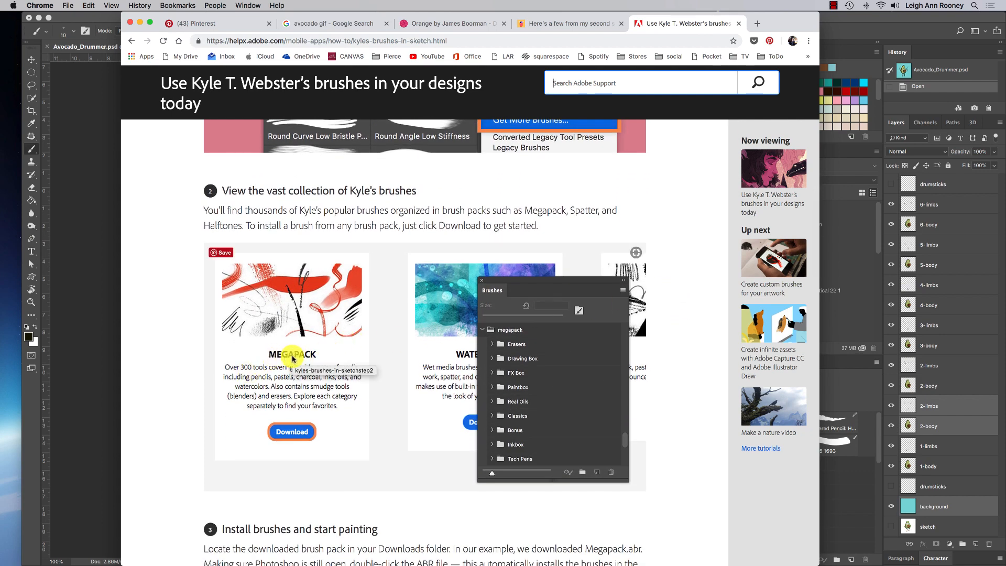
{"action": "scroll", "coordinate": [691, 327], "scroll_direction": "down", "scroll_amount": 7}
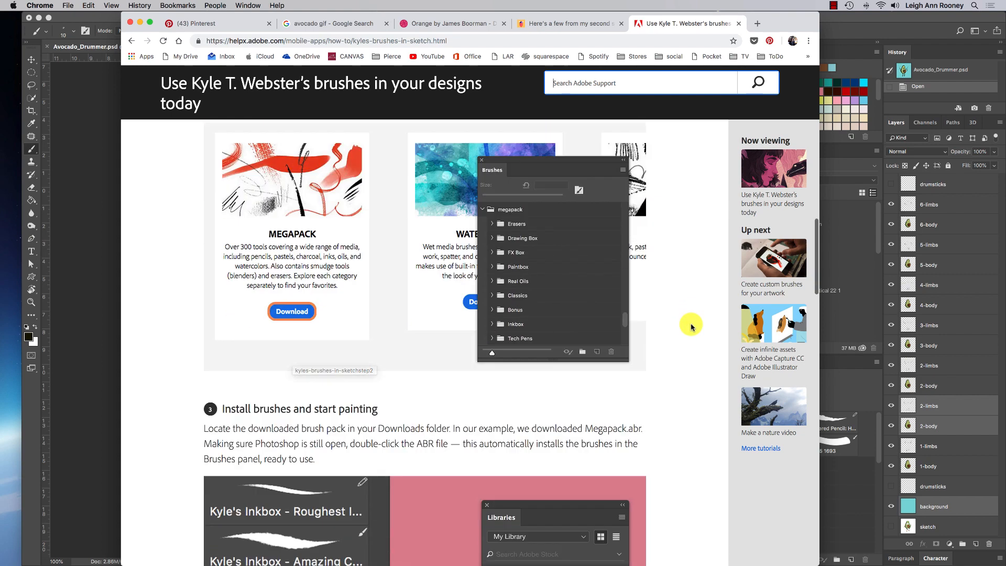
{"action": "scroll", "coordinate": [691, 327], "scroll_direction": "down", "scroll_amount": 6}
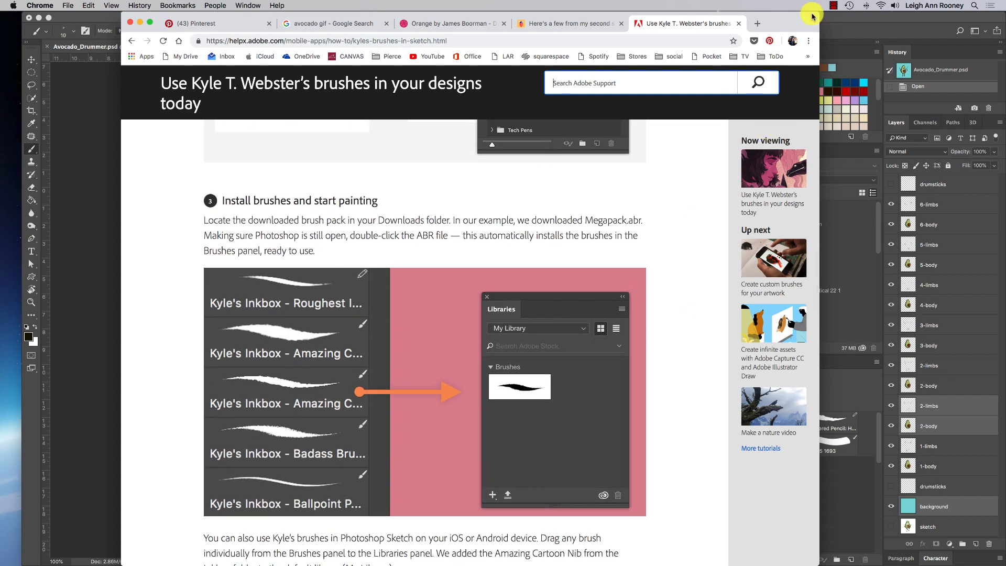
- Switch to Photoshop and create a new 1000 × 1000 pixel document at 72 pixels/inch, RGB Color, with a white background
{"action": "left_click", "coordinate": [852, 21]}
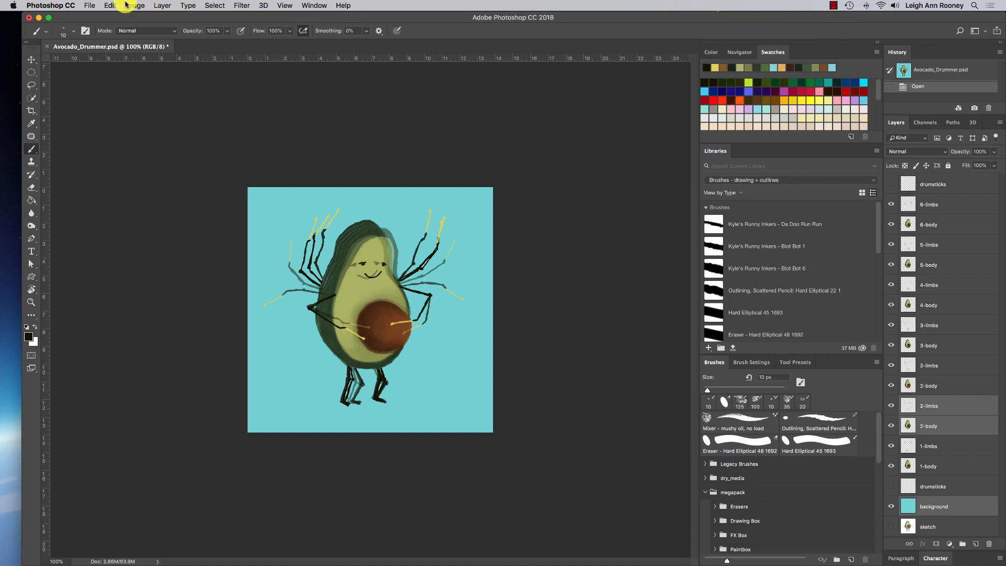
{"action": "left_click", "coordinate": [90, 6]}
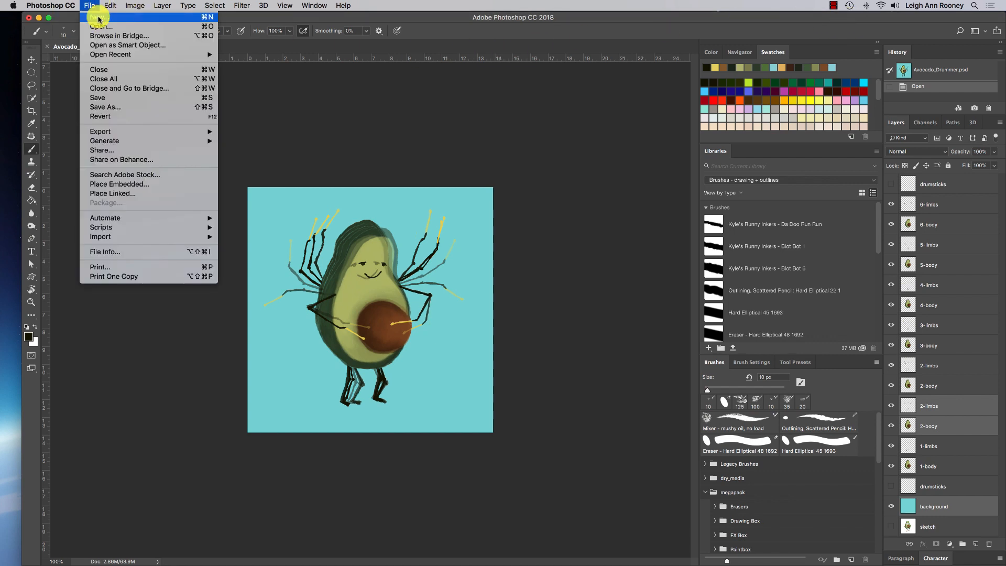
{"action": "left_click", "coordinate": [98, 15]}
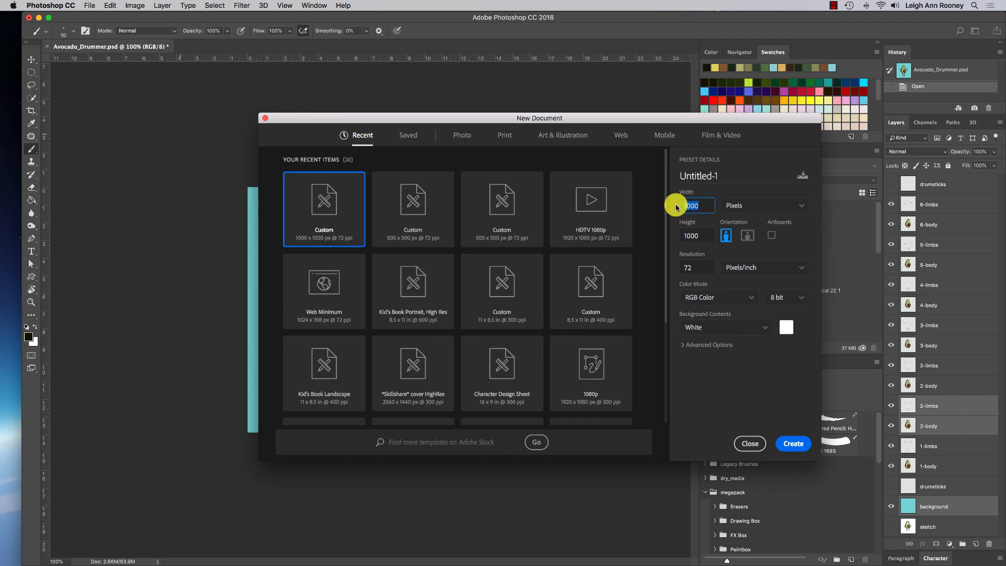
{"action": "left_click", "coordinate": [708, 233]}
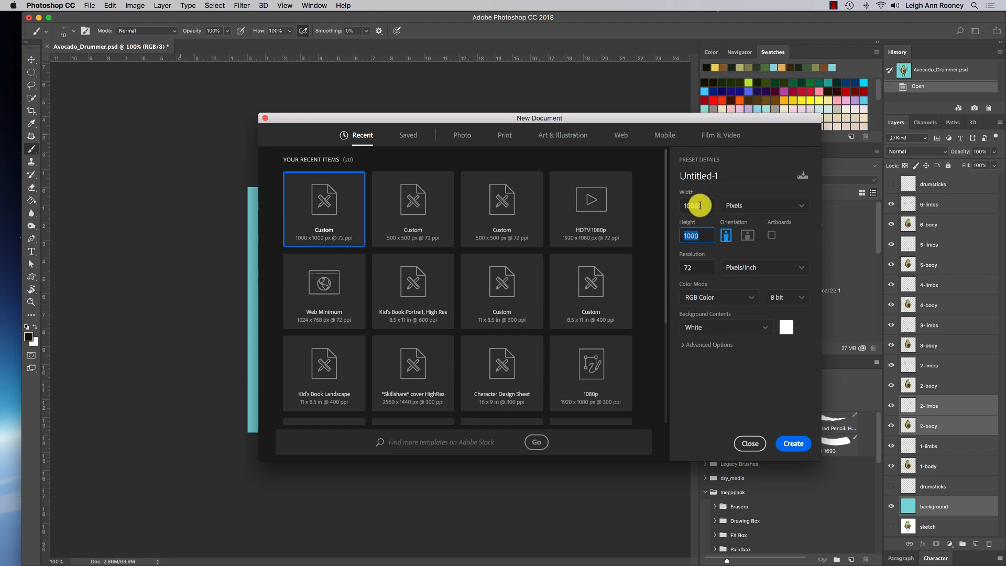
{"action": "left_click", "coordinate": [793, 445]}
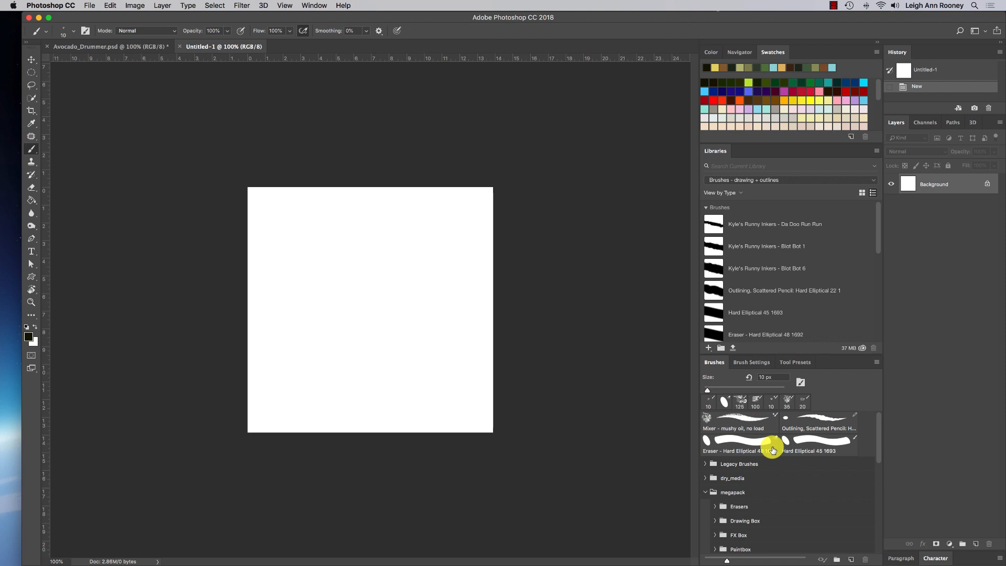
- Activate the Brush tool and add a new layer named sketch above the background
{"action": "left_click", "coordinate": [772, 449]}
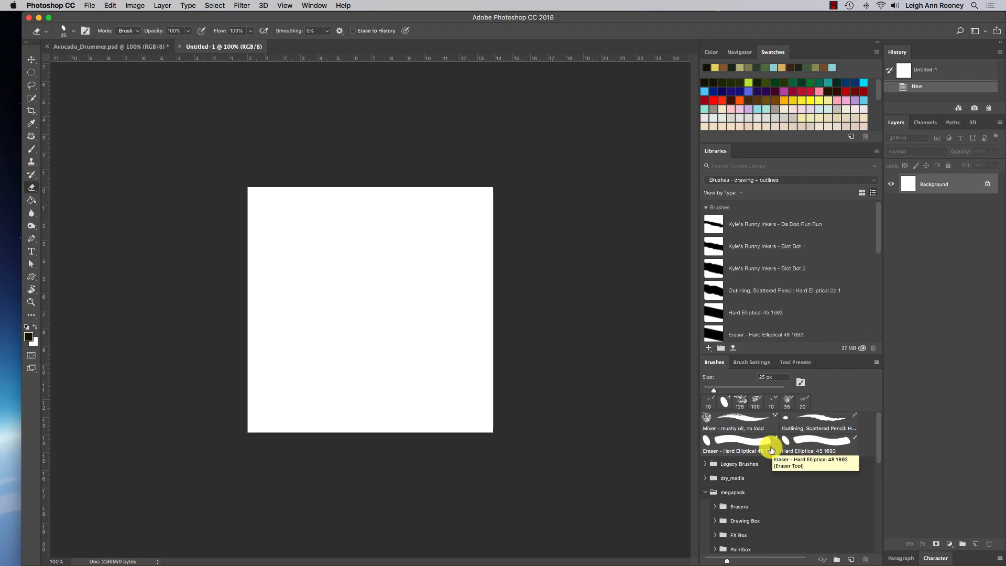
{"action": "key", "text": "super+equal"}
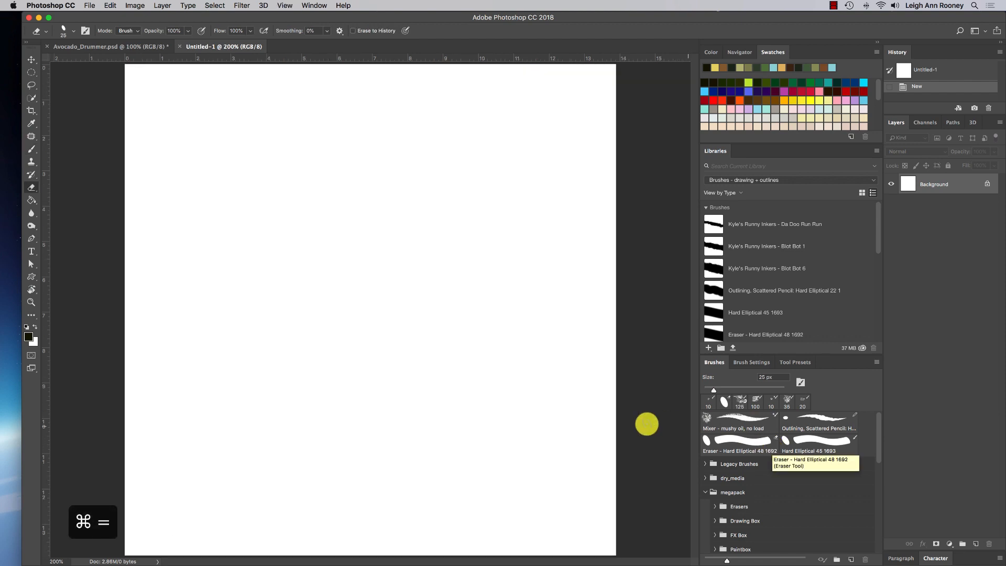
{"action": "key", "text": "b"}
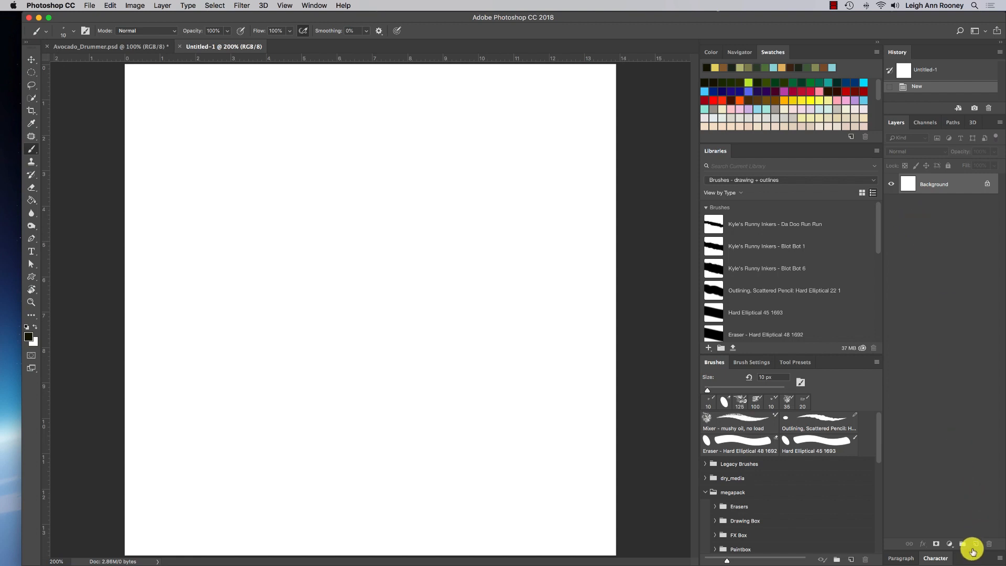
{"action": "left_click", "coordinate": [974, 543]}
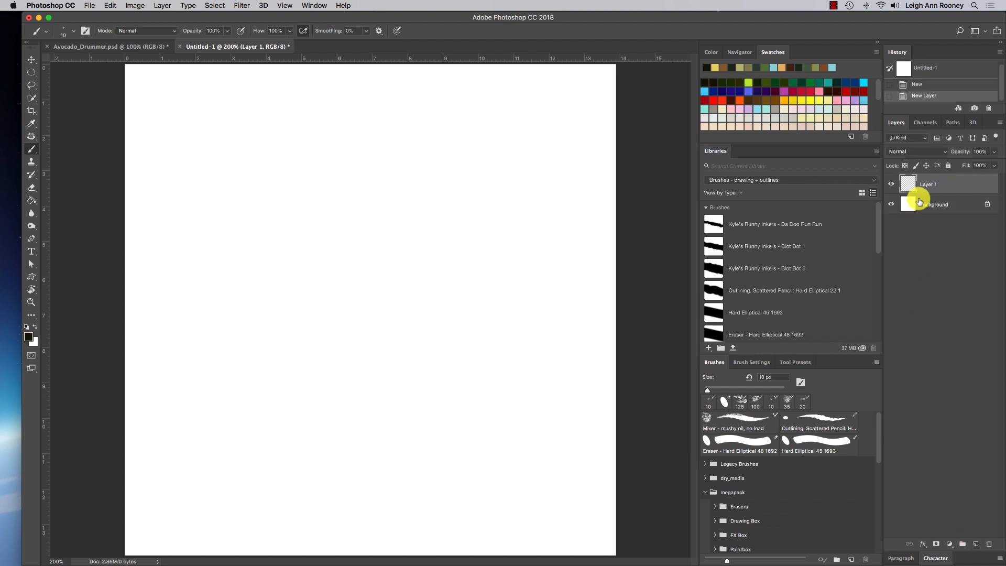
{"action": "type", "text": "sketch"}
{"action": "key", "text": "Return"}
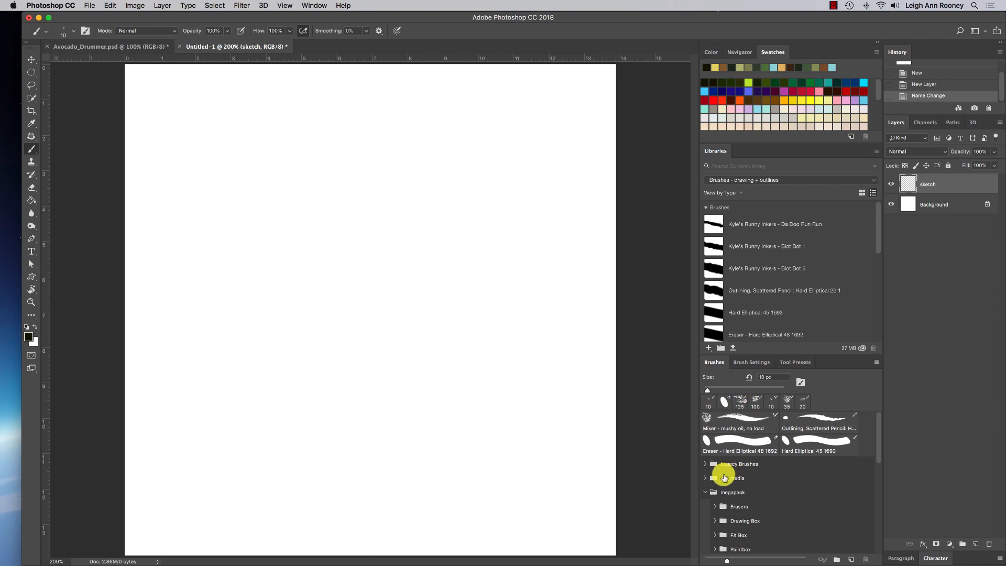
- Look through the installed brush folders, including the subfolders of megapack
{"action": "left_click", "coordinate": [705, 492]}
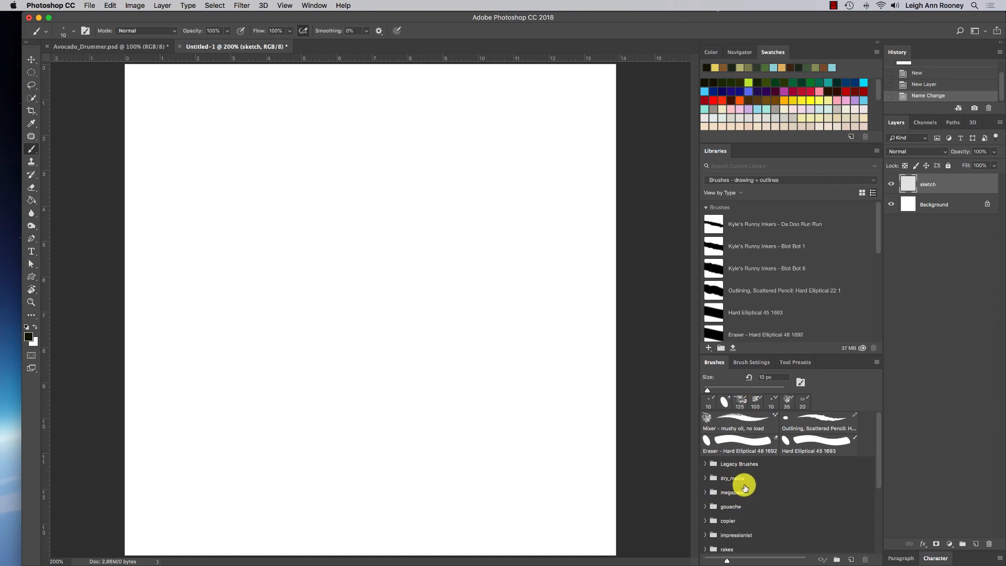
{"action": "scroll", "coordinate": [742, 482], "scroll_direction": "down", "scroll_amount": 4}
{"action": "scroll", "coordinate": [743, 485], "scroll_direction": "up", "scroll_amount": 4}
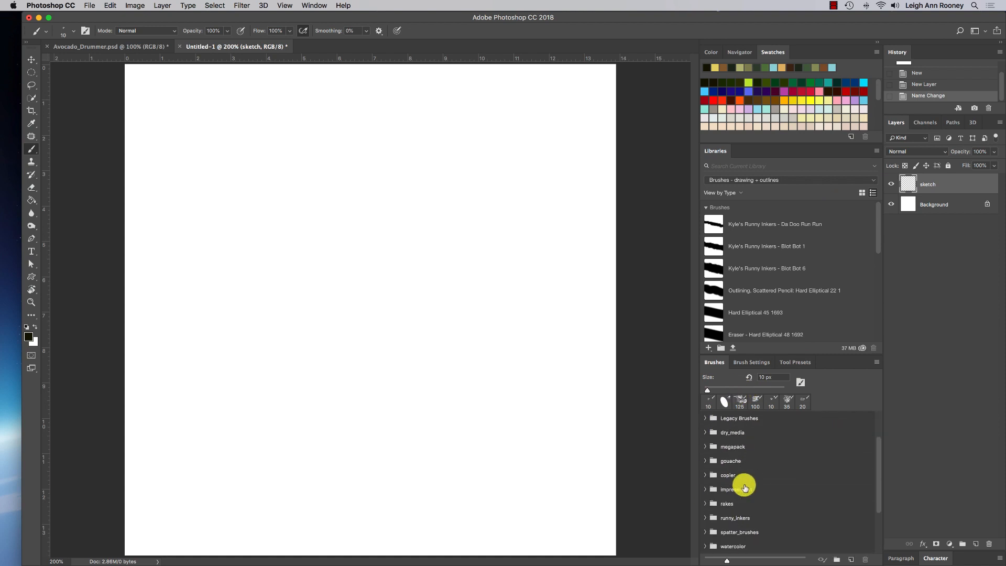
{"action": "left_click", "coordinate": [705, 475]}
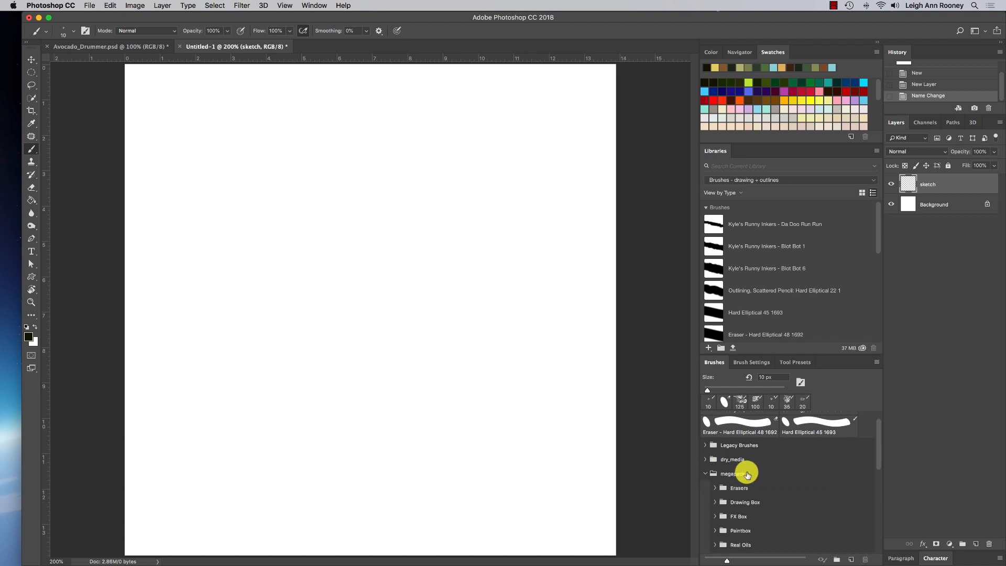
{"action": "scroll", "coordinate": [742, 471], "scroll_direction": "down", "scroll_amount": 2}
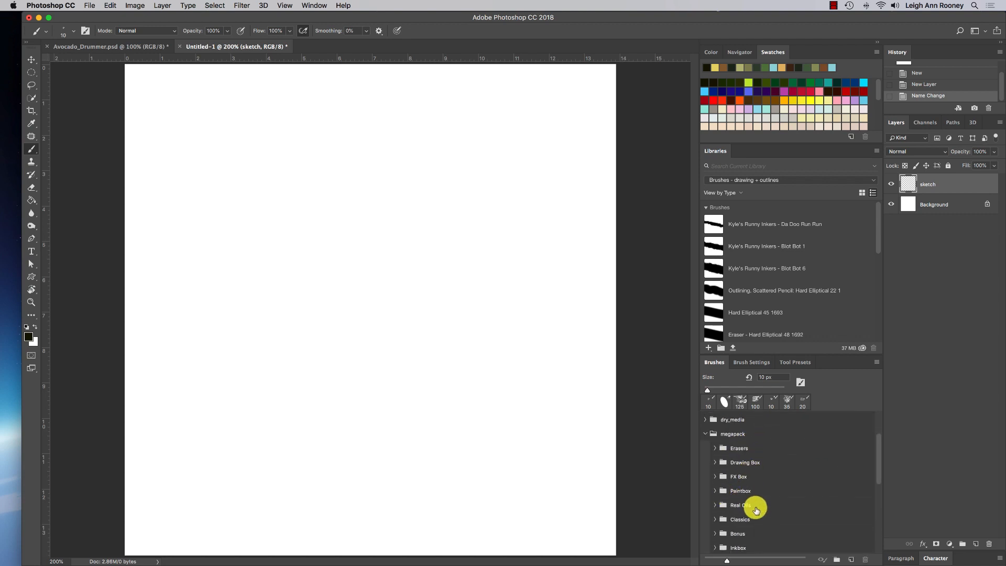
{"action": "scroll", "coordinate": [774, 507], "scroll_direction": "down", "scroll_amount": 3}
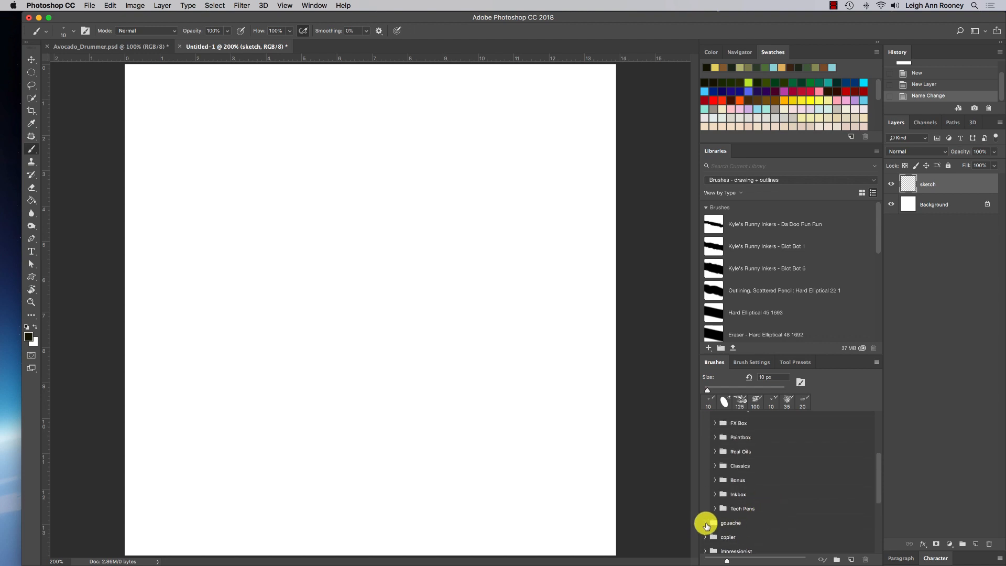
{"action": "scroll", "coordinate": [740, 512], "scroll_direction": "down", "scroll_amount": 4}
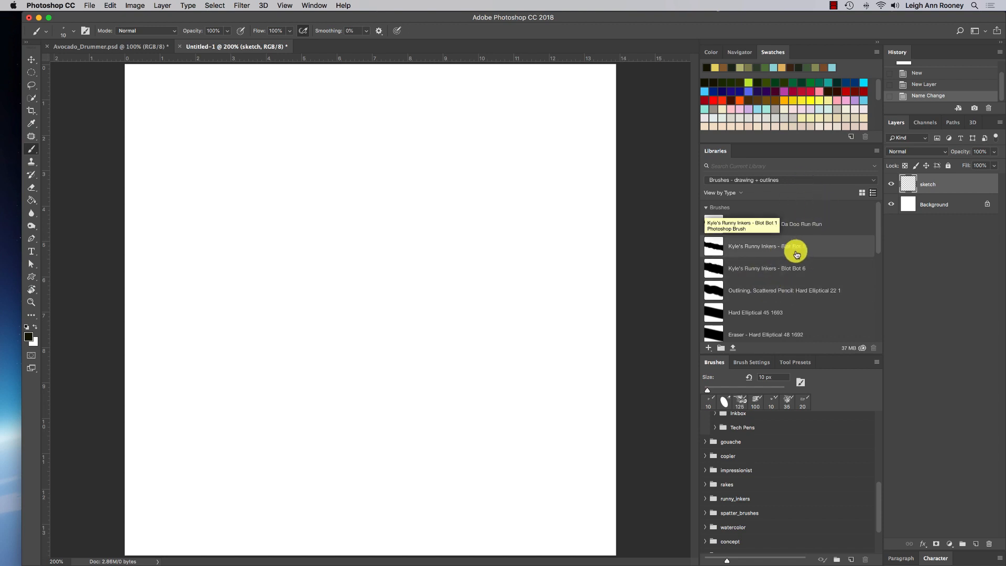
- Show the Sci-Fi Vintage Colors library, activate the Eyedropper tool and look through the library's colors
{"action": "left_click", "coordinate": [791, 181]}
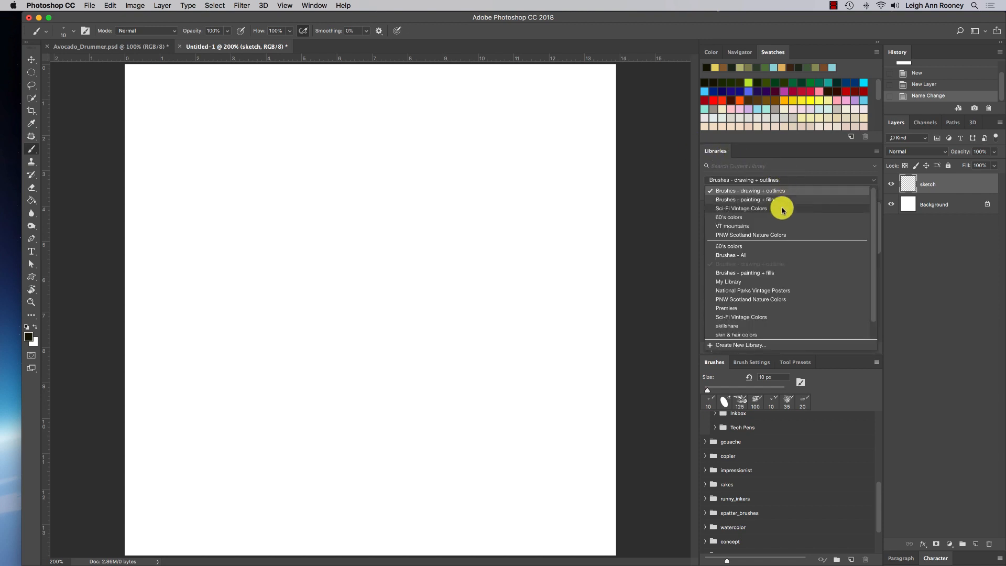
{"action": "left_click", "coordinate": [780, 209]}
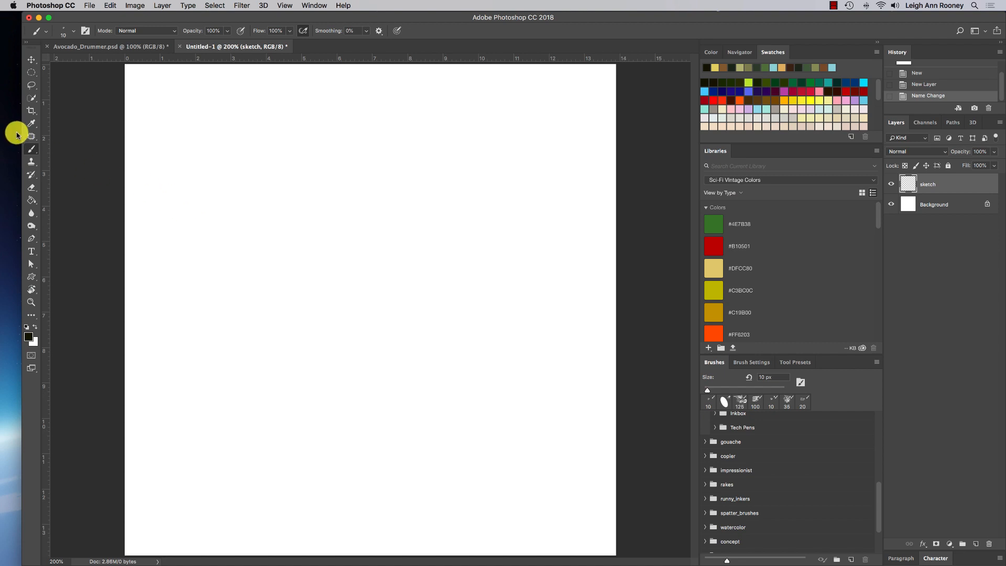
{"action": "left_click", "coordinate": [33, 124]}
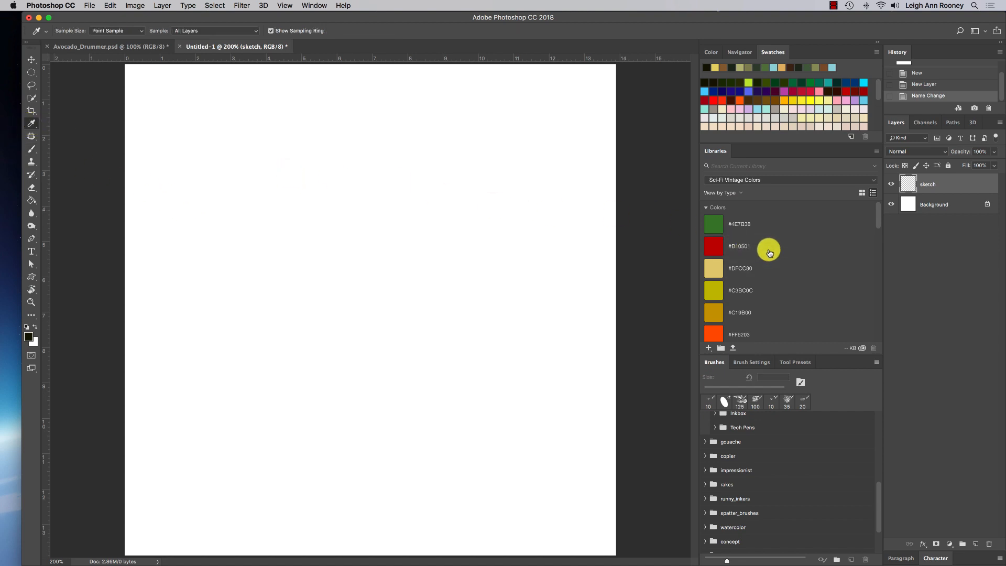
{"action": "scroll", "coordinate": [776, 255], "scroll_direction": "down", "scroll_amount": 2}
{"action": "scroll", "coordinate": [775, 257], "scroll_direction": "down", "scroll_amount": 5}
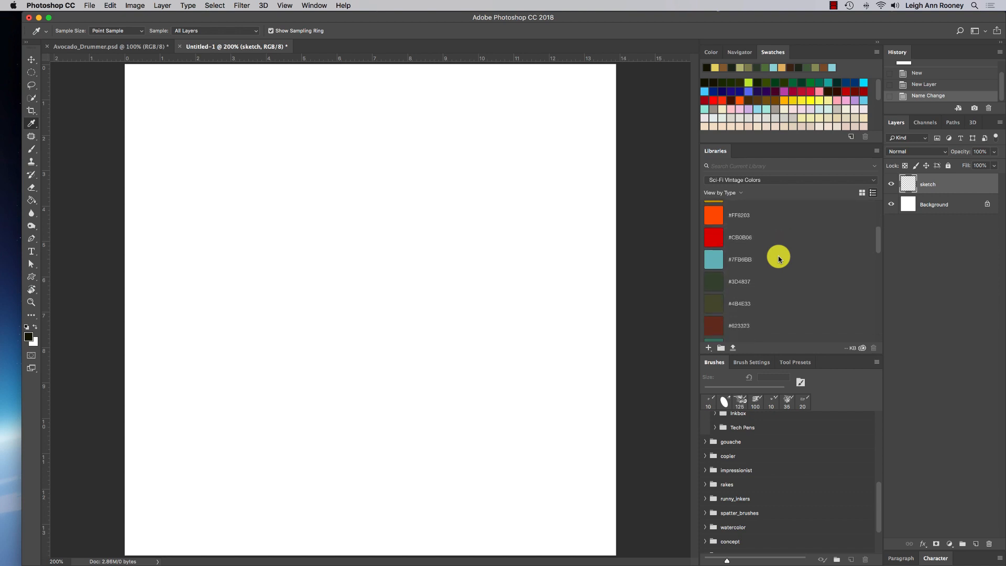
- Switch to the 60's colors library and look through its color swatches
{"action": "left_click", "coordinate": [771, 183]}
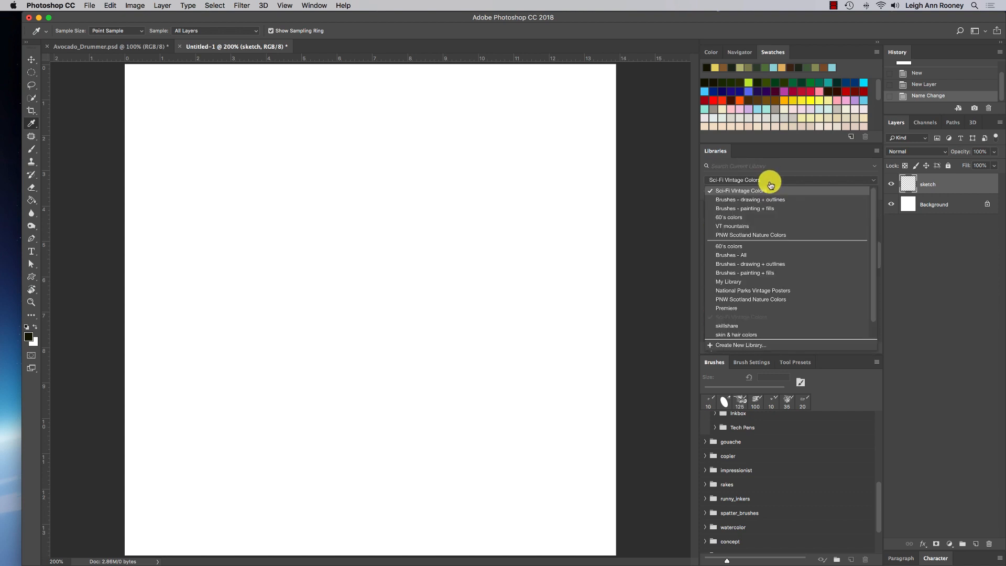
{"action": "left_click", "coordinate": [767, 217]}
{"action": "scroll", "coordinate": [783, 241], "scroll_direction": "up", "scroll_amount": 4}
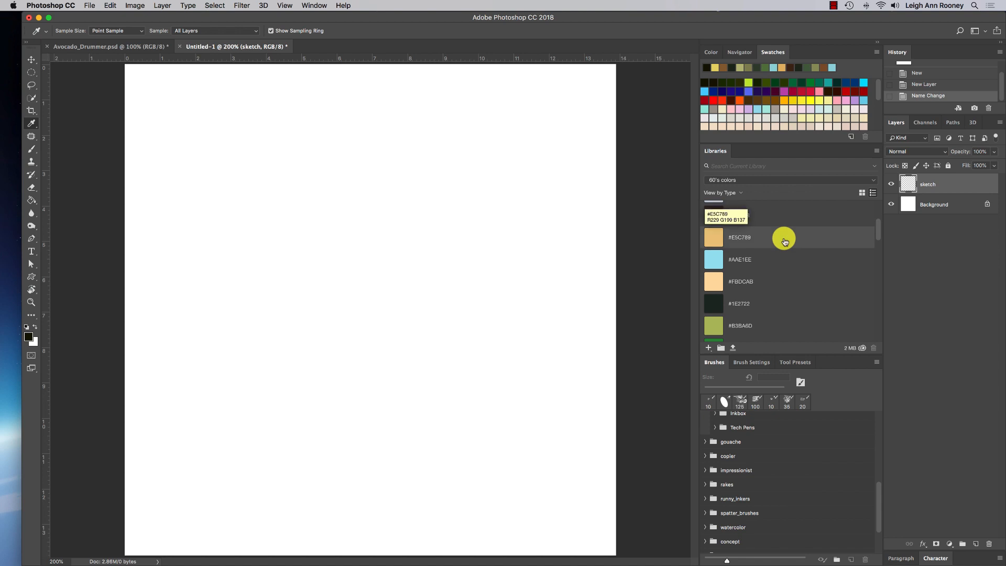
{"action": "scroll", "coordinate": [784, 240], "scroll_direction": "up", "scroll_amount": 5}
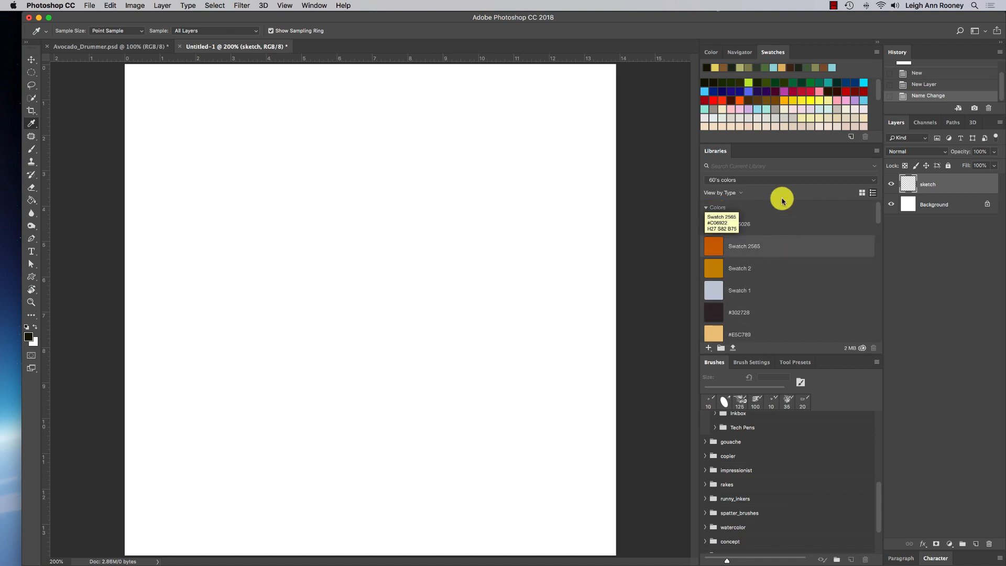
- Switch to the National Parks Vintage Posters library and look through its color swatches
{"action": "left_click", "coordinate": [786, 180]}
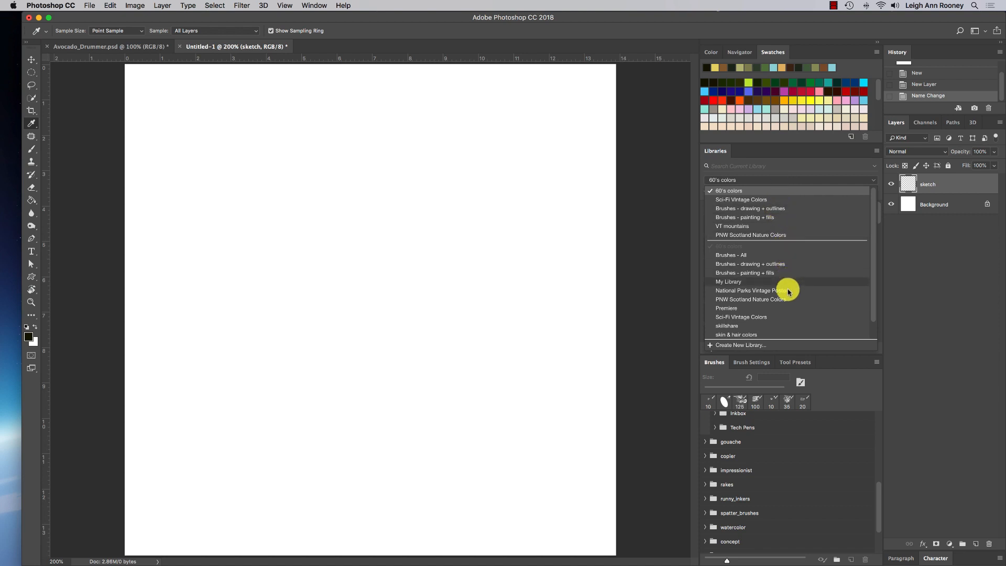
{"action": "scroll", "coordinate": [784, 292], "scroll_direction": "down", "scroll_amount": 2}
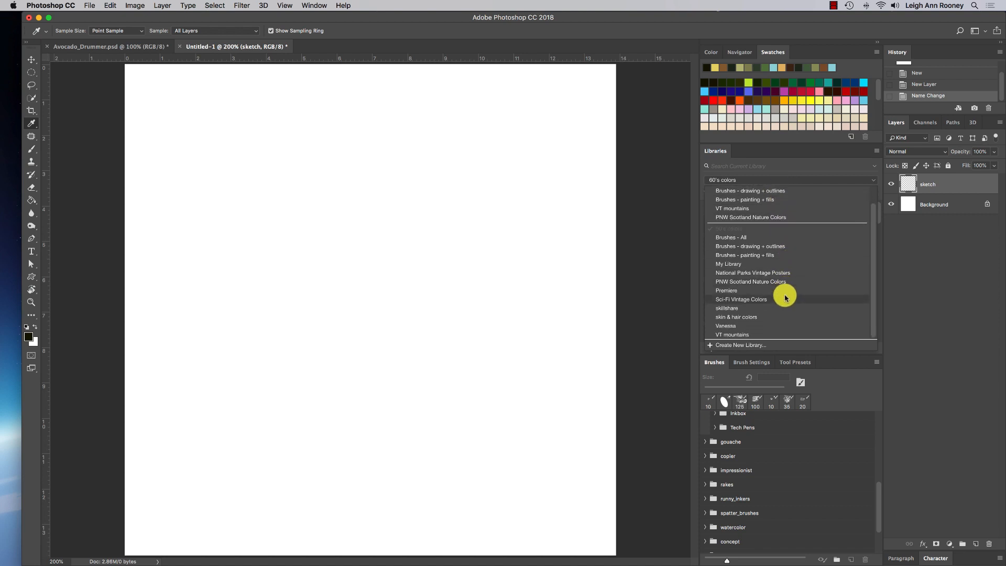
{"action": "left_click", "coordinate": [784, 275]}
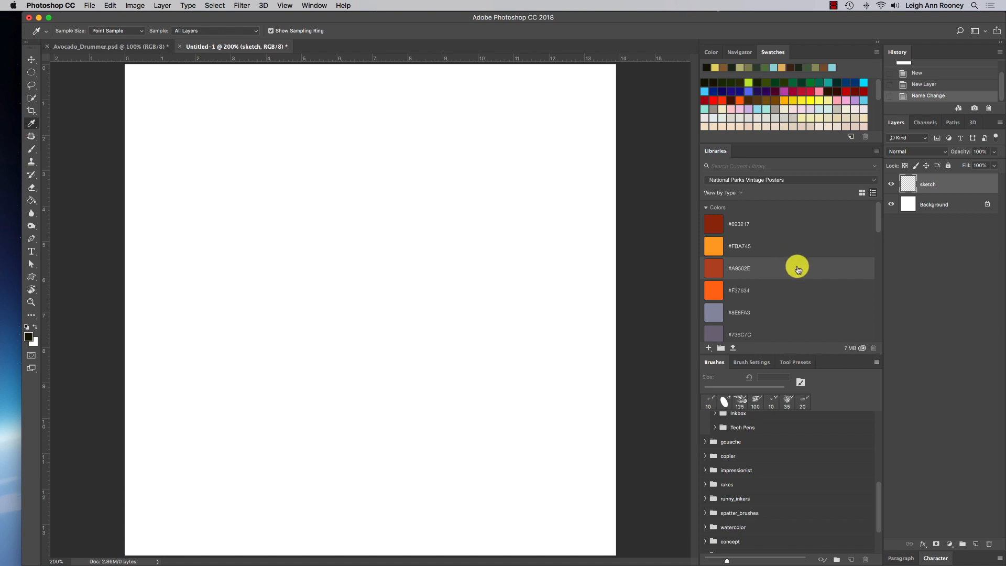
{"action": "scroll", "coordinate": [797, 269], "scroll_direction": "down", "scroll_amount": 10}
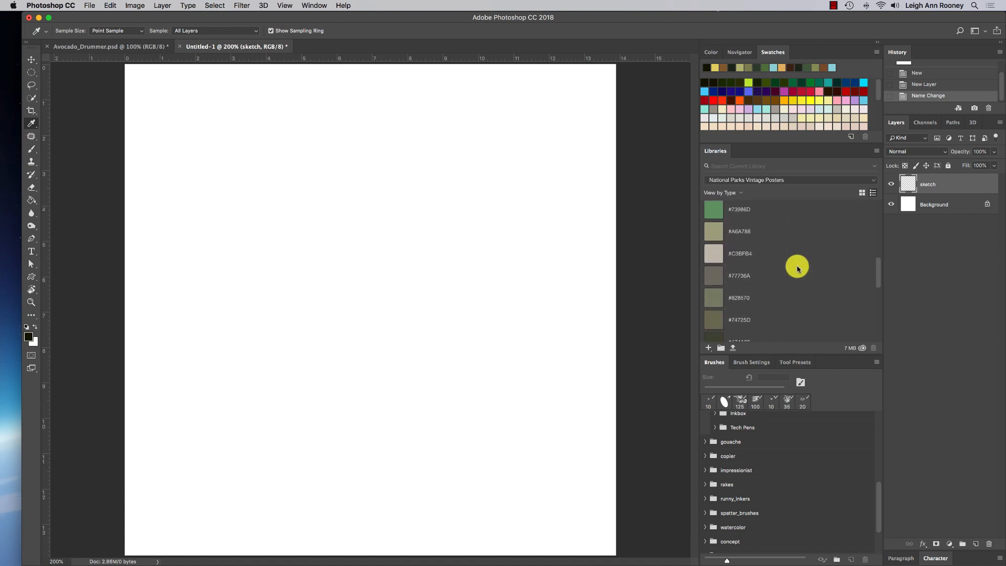
{"action": "scroll", "coordinate": [797, 269], "scroll_direction": "down", "scroll_amount": 5}
{"action": "scroll", "coordinate": [798, 270], "scroll_direction": "up", "scroll_amount": 15}
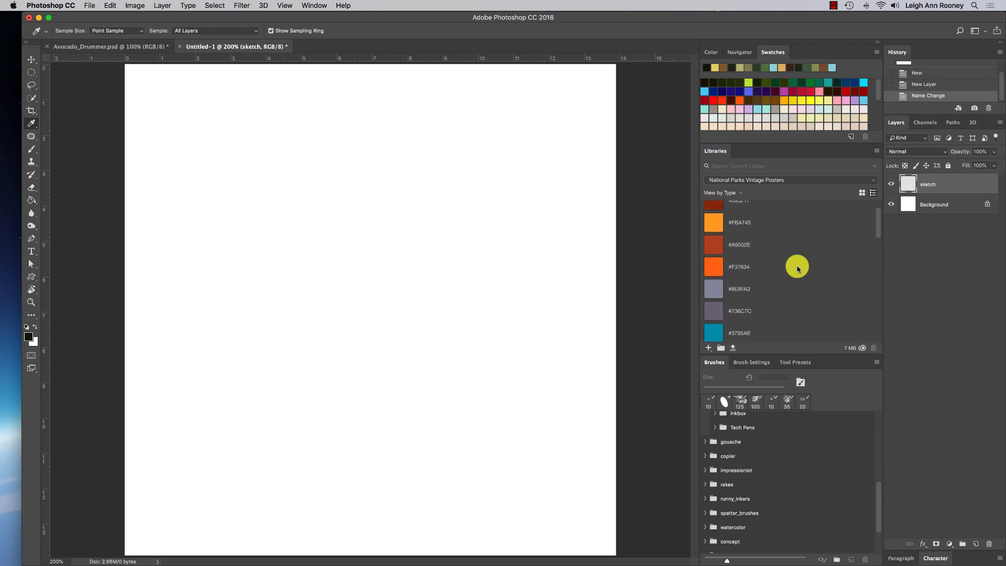
{"action": "scroll", "coordinate": [798, 269], "scroll_direction": "up", "scroll_amount": 2}
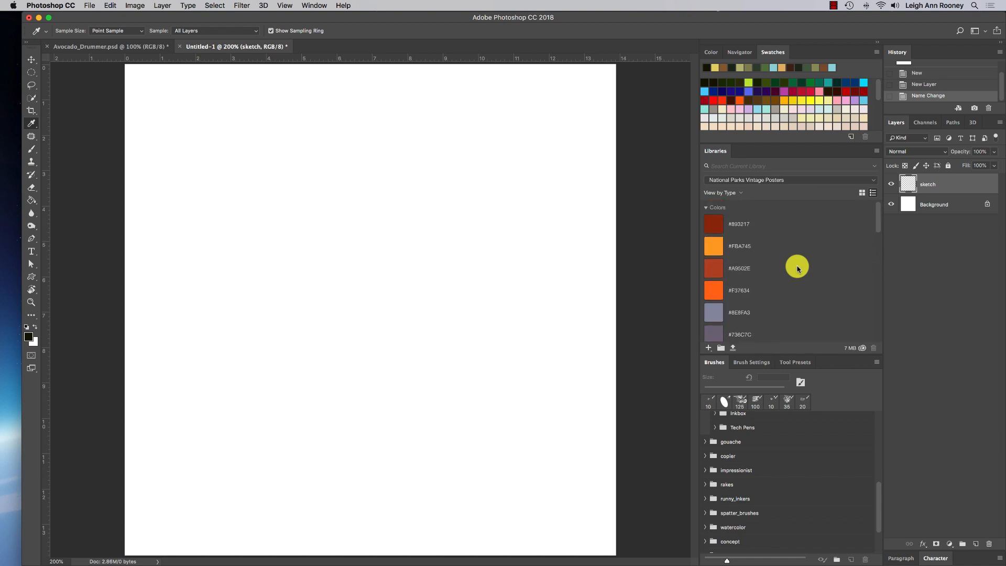
- Choose the Kyle's Paintbox - Gouache Round Variable brush from the Brushes - painting + fills library
{"action": "left_click", "coordinate": [786, 180]}
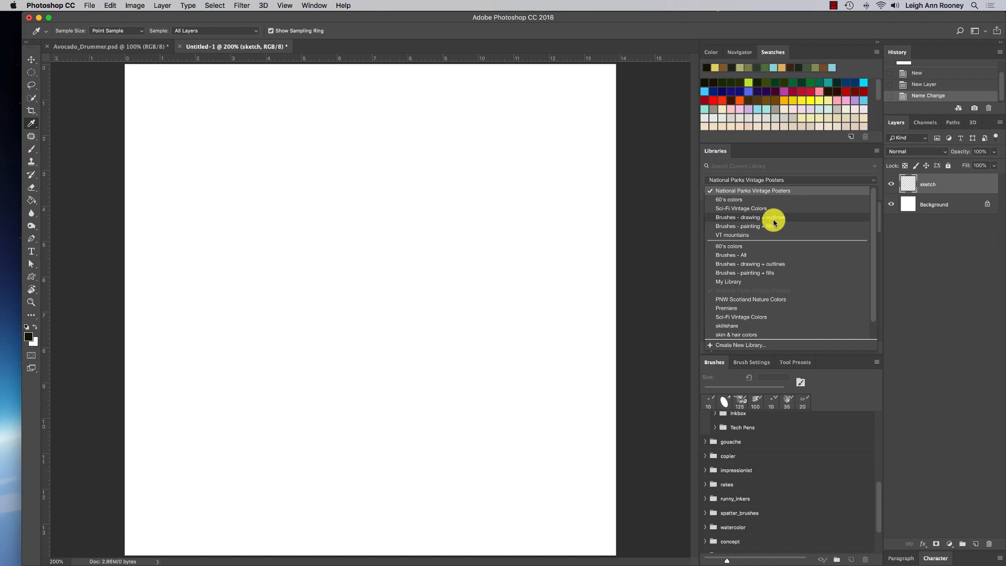
{"action": "left_click", "coordinate": [778, 226]}
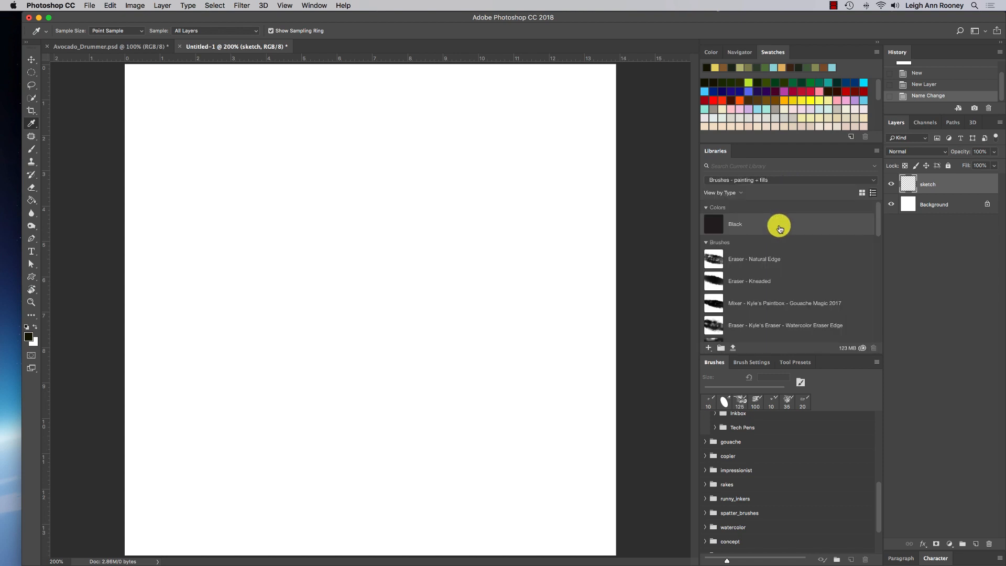
{"action": "scroll", "coordinate": [799, 274], "scroll_direction": "down", "scroll_amount": 3}
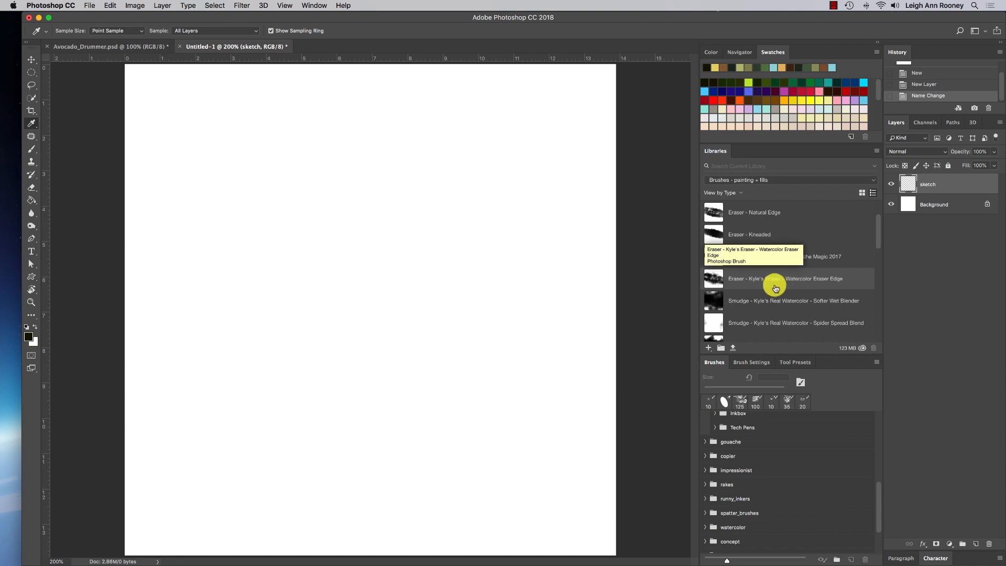
{"action": "scroll", "coordinate": [775, 288], "scroll_direction": "down", "scroll_amount": 7}
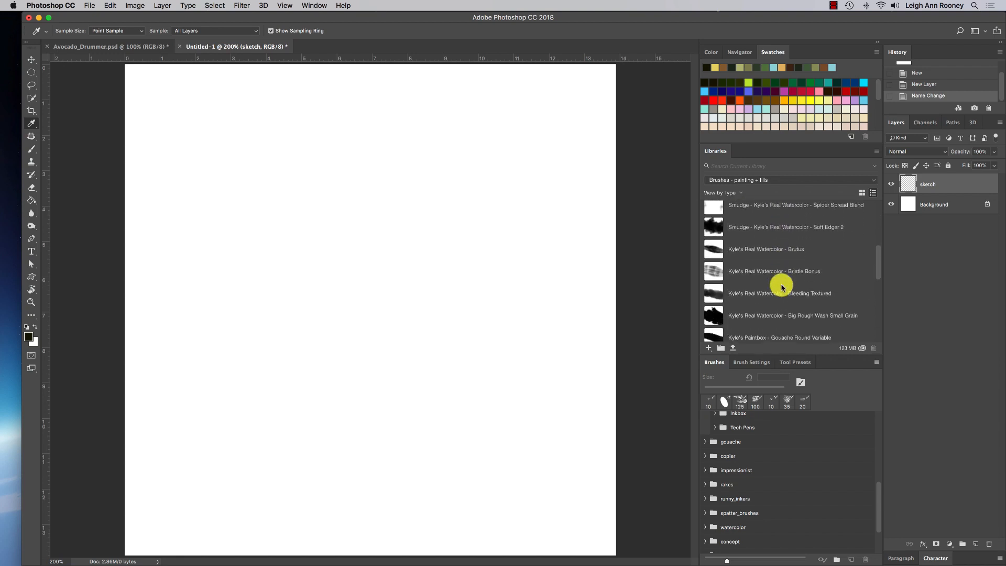
{"action": "scroll", "coordinate": [781, 287], "scroll_direction": "down", "scroll_amount": 3}
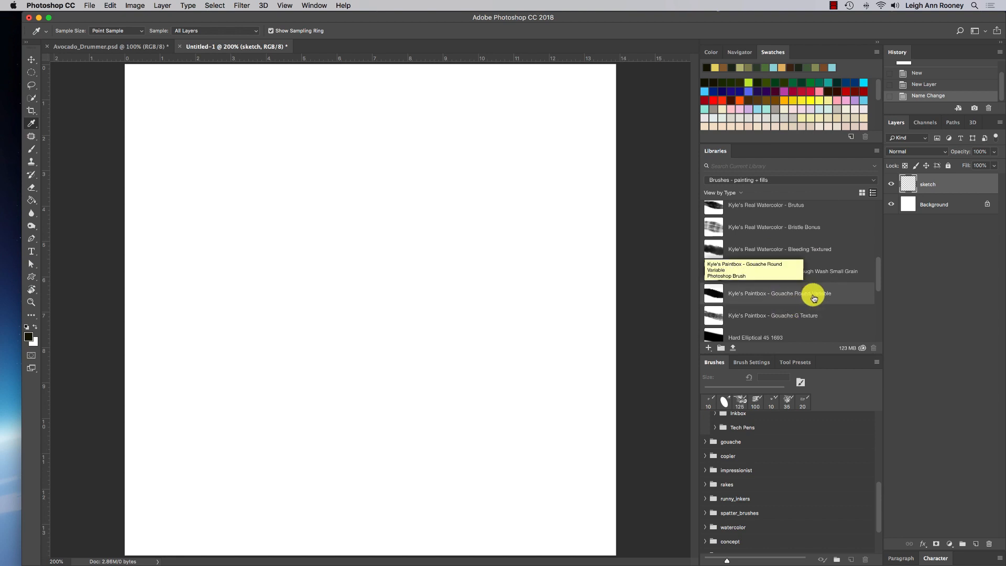
{"action": "left_click", "coordinate": [810, 292]}
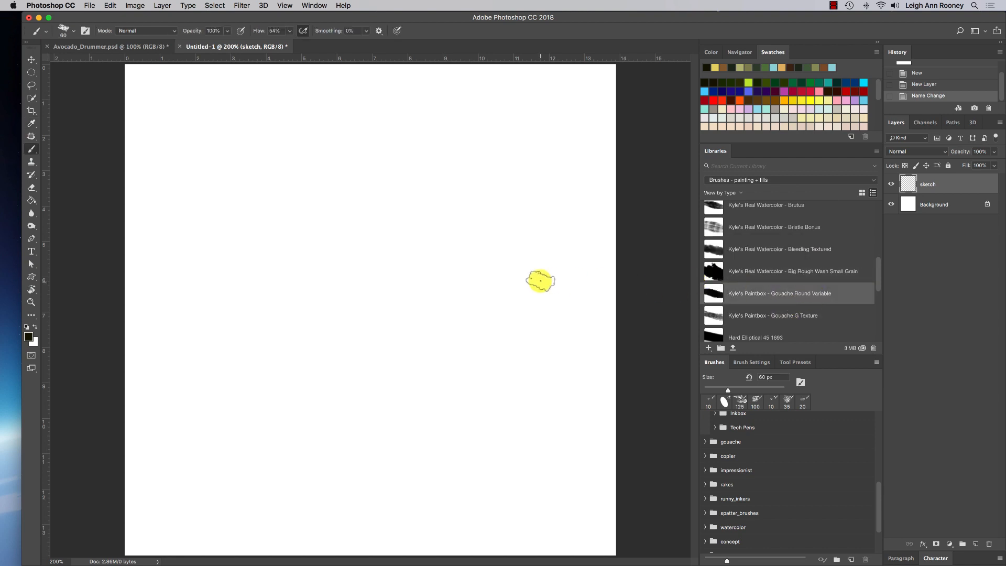
- Set the foreground color to #B3BA6D from the 60's colors library and enlarge the brush to 90 px
{"action": "left_click", "coordinate": [727, 181]}
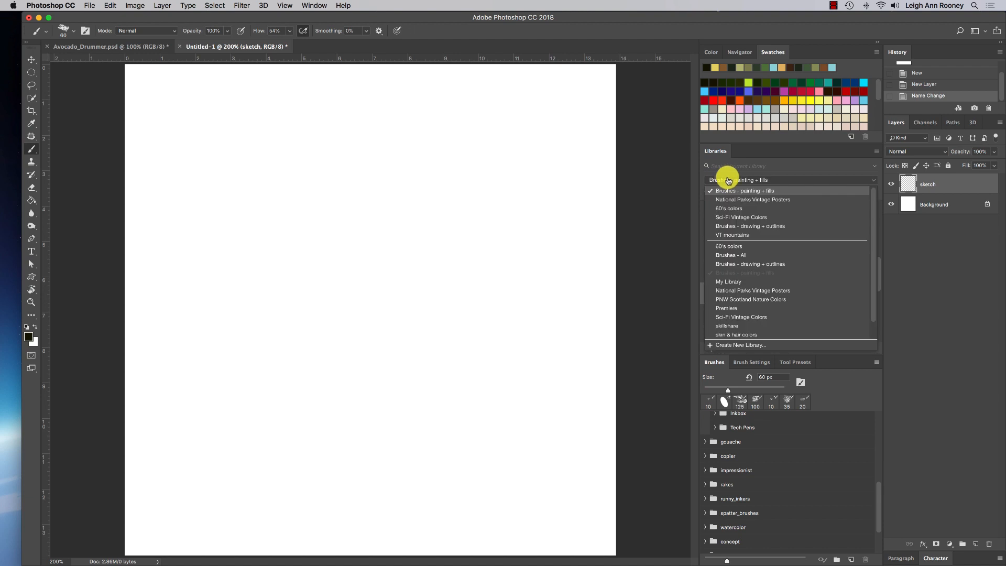
{"action": "left_click", "coordinate": [744, 208]}
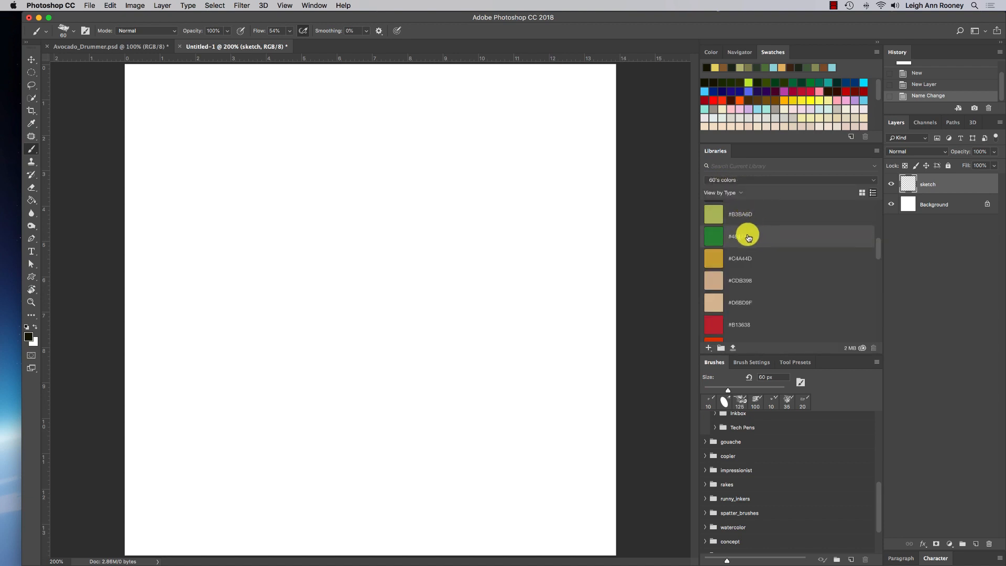
{"action": "left_click", "coordinate": [745, 220]}
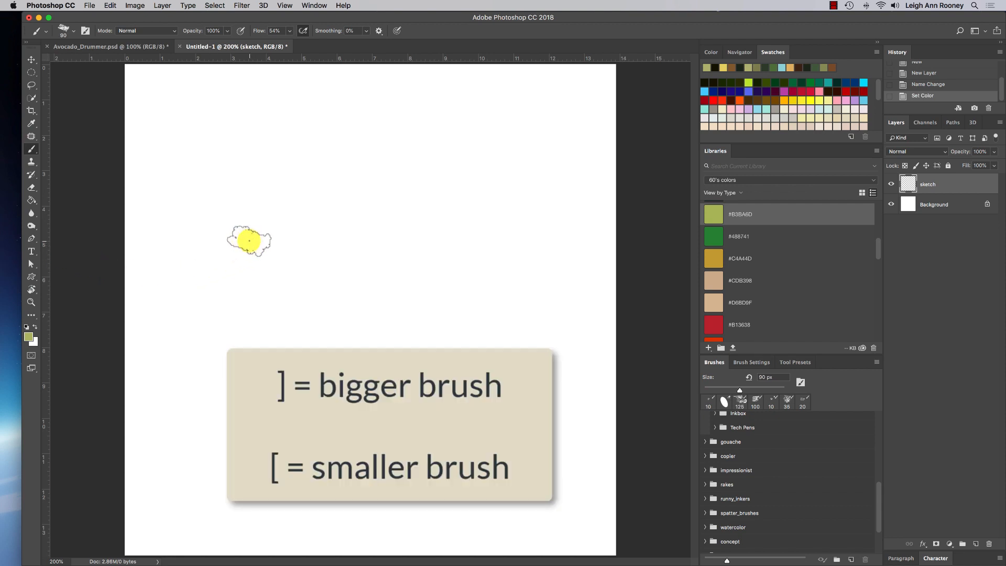
{"action": "key", "text": "bracketright"}
{"action": "key", "text": "bracketright"}
{"action": "key", "text": "bracketright"}
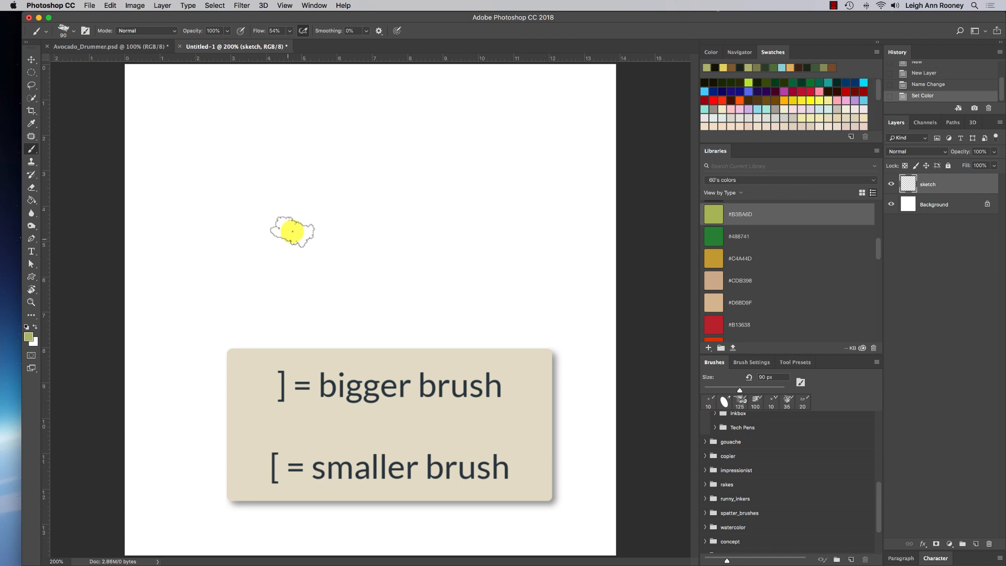
- Paint a solid light green avocado body, narrow at the top and rounded at the bottom, on the sketch layer
{"action": "mouse_move", "coordinate": [317, 222]}
{"action": "left_mouse_down"}
{"action": "mouse_move", "coordinate": [303, 238]}
{"action": "mouse_move", "coordinate": [366, 206]}
{"action": "mouse_move", "coordinate": [404, 252]}
{"action": "left_mouse_up"}
{"action": "left_click_drag", "start_coordinate": [403, 286], "coordinate": [389, 309]}
{"action": "left_click", "coordinate": [318, 239]}
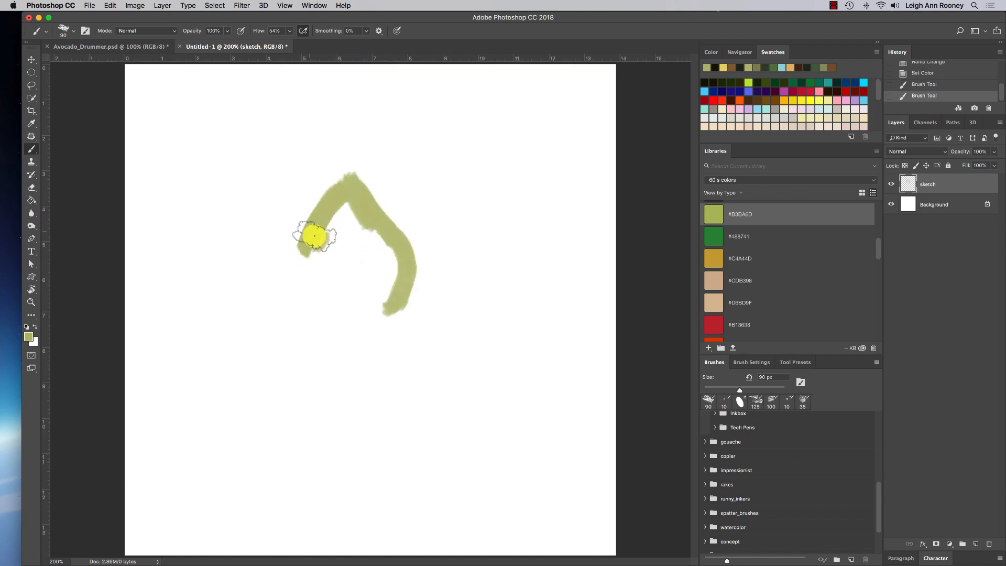
{"action": "mouse_move", "coordinate": [270, 290]}
{"action": "left_mouse_down"}
{"action": "mouse_move", "coordinate": [303, 246]}
{"action": "mouse_move", "coordinate": [298, 354]}
{"action": "mouse_move", "coordinate": [390, 336]}
{"action": "mouse_move", "coordinate": [413, 319]}
{"action": "mouse_move", "coordinate": [371, 164]}
{"action": "mouse_move", "coordinate": [337, 173]}
{"action": "mouse_move", "coordinate": [270, 285]}
{"action": "mouse_move", "coordinate": [300, 287]}
{"action": "mouse_move", "coordinate": [351, 209]}
{"action": "mouse_move", "coordinate": [364, 325]}
{"action": "mouse_move", "coordinate": [377, 191]}
{"action": "mouse_move", "coordinate": [383, 339]}
{"action": "mouse_move", "coordinate": [370, 353]}
{"action": "mouse_move", "coordinate": [347, 299]}
{"action": "mouse_move", "coordinate": [343, 377]}
{"action": "mouse_move", "coordinate": [372, 356]}
{"action": "mouse_move", "coordinate": [360, 347]}
{"action": "left_mouse_up"}
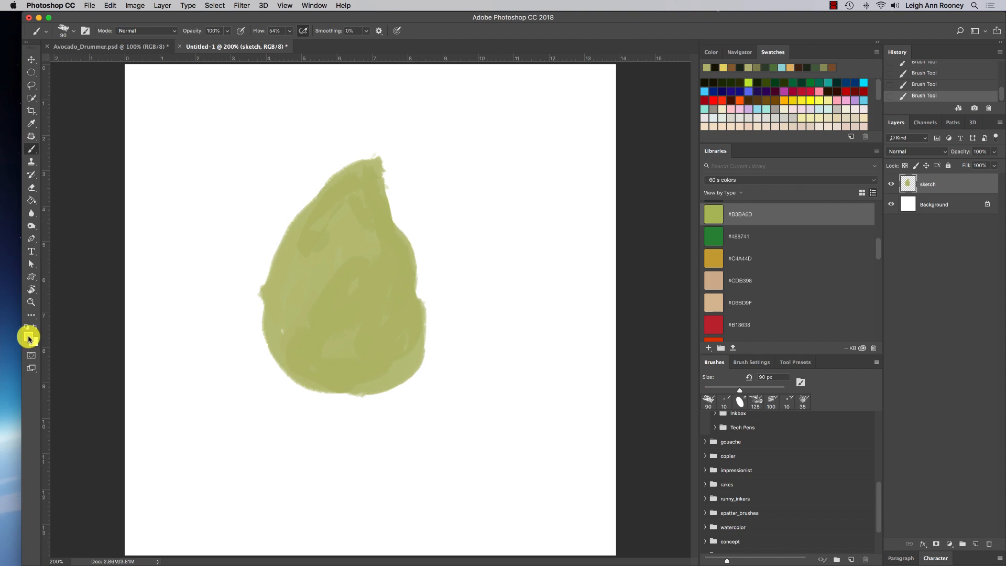
- Keep the background color white and change the foreground color to a darker olive green in the Color Picker
{"action": "left_click", "coordinate": [33, 340]}
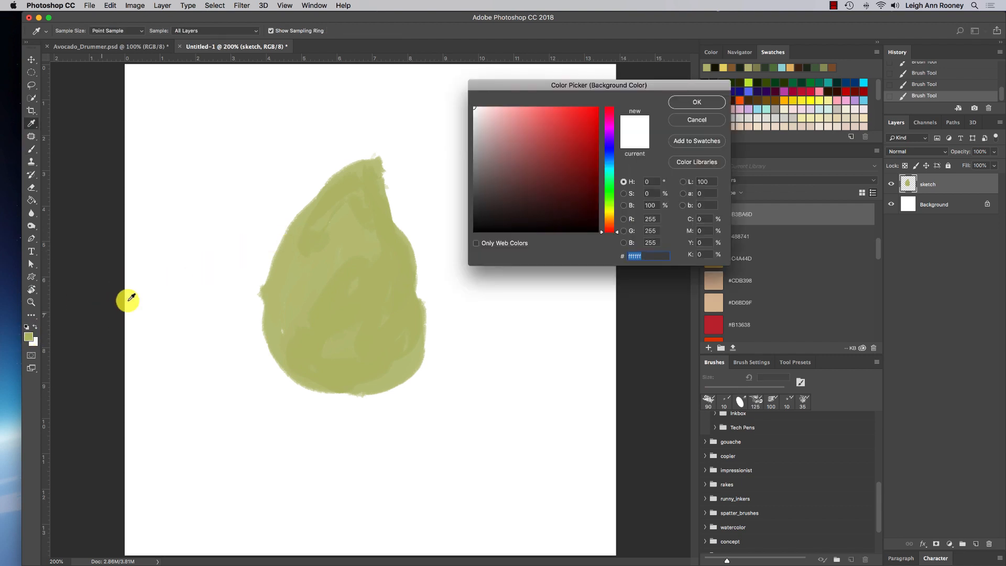
{"action": "left_click", "coordinate": [692, 102]}
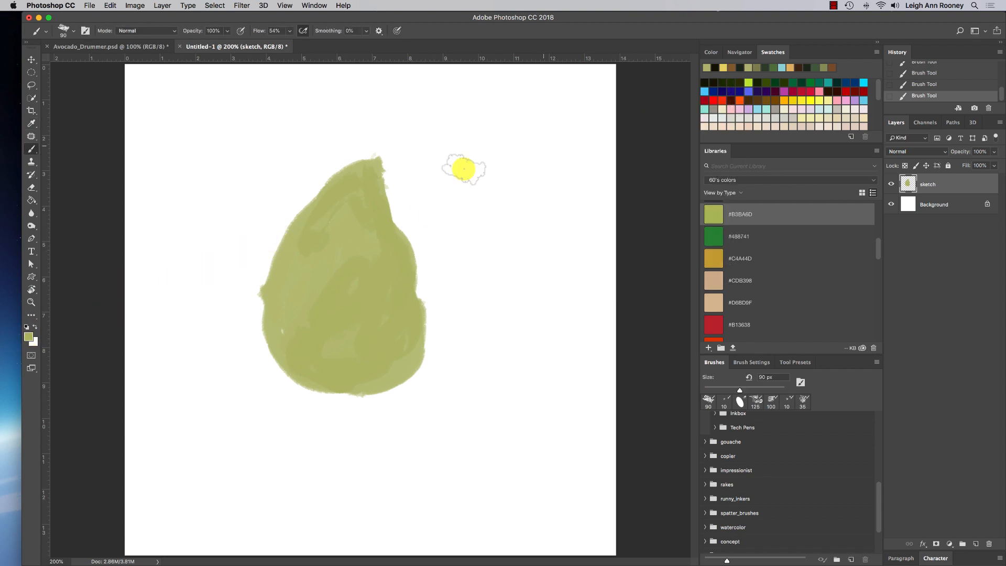
{"action": "left_click", "coordinate": [29, 335]}
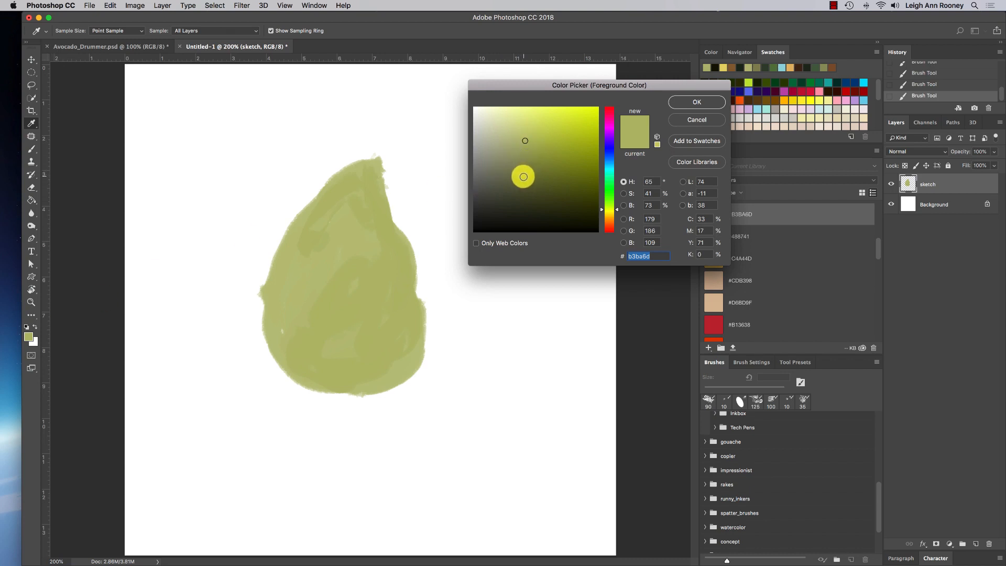
{"action": "left_click", "coordinate": [692, 101]}
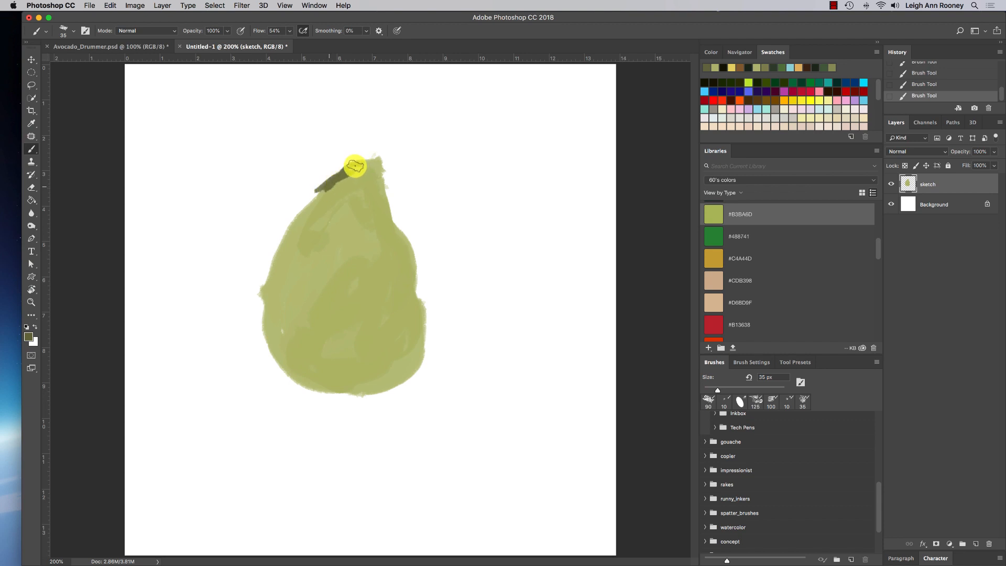
- Paint the avocado's dark olive skin along its left edge from tip to base with a 35 px brush
{"action": "mouse_move", "coordinate": [355, 166]}
{"action": "left_mouse_down"}
{"action": "mouse_move", "coordinate": [312, 195]}
{"action": "mouse_move", "coordinate": [270, 260]}
{"action": "left_mouse_up"}
{"action": "left_click_drag", "start_coordinate": [316, 198], "coordinate": [273, 299]}
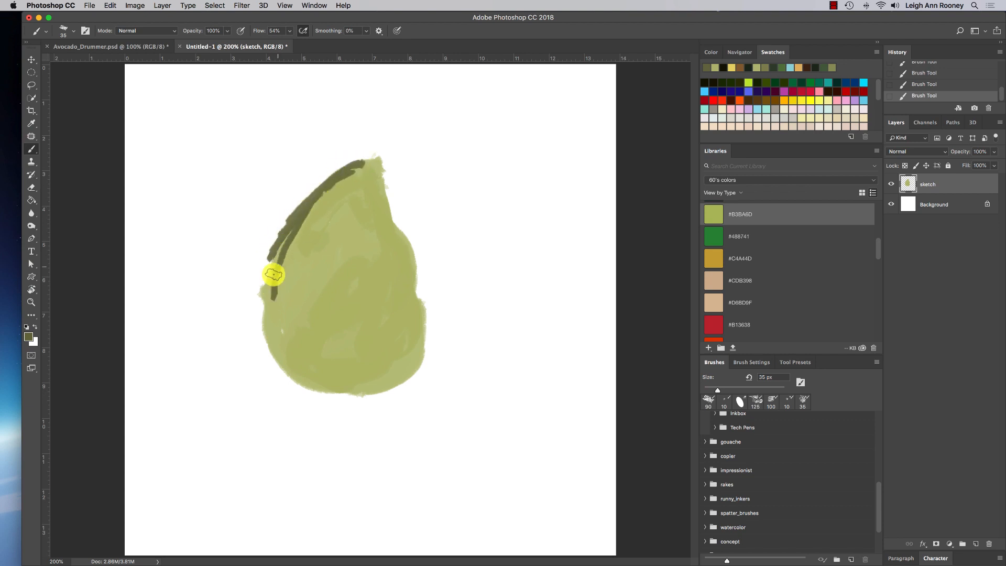
{"action": "mouse_move", "coordinate": [288, 242]}
{"action": "left_mouse_down"}
{"action": "mouse_move", "coordinate": [278, 278]}
{"action": "mouse_move", "coordinate": [293, 359]}
{"action": "mouse_move", "coordinate": [308, 371]}
{"action": "left_mouse_up"}
{"action": "mouse_move", "coordinate": [265, 298]}
{"action": "left_mouse_down"}
{"action": "mouse_move", "coordinate": [272, 323]}
{"action": "mouse_move", "coordinate": [280, 240]}
{"action": "mouse_move", "coordinate": [279, 355]}
{"action": "mouse_move", "coordinate": [298, 381]}
{"action": "mouse_move", "coordinate": [349, 390]}
{"action": "left_mouse_up"}
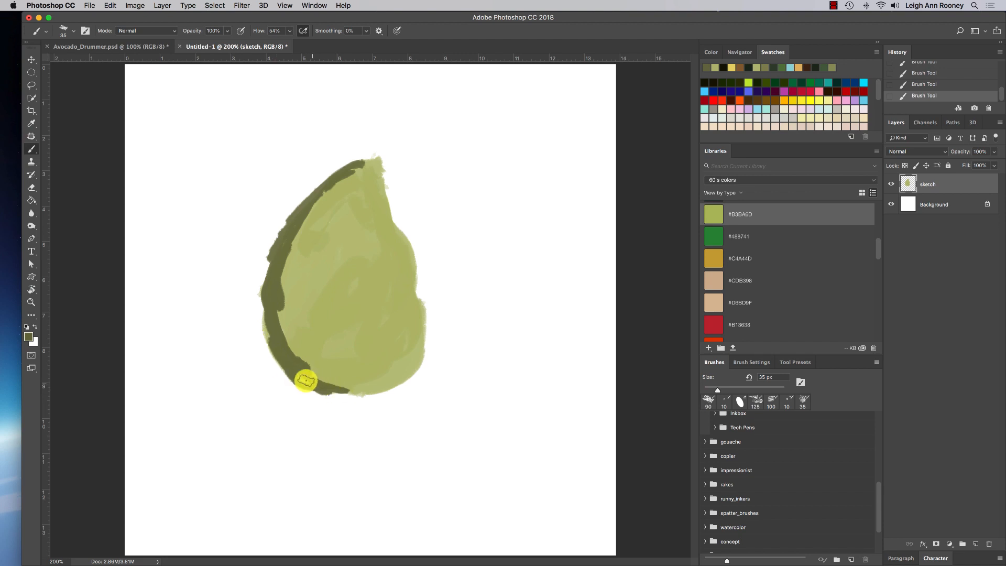
{"action": "mouse_move", "coordinate": [266, 316]}
{"action": "left_mouse_down"}
{"action": "mouse_move", "coordinate": [264, 266]}
{"action": "mouse_move", "coordinate": [273, 348]}
{"action": "mouse_move", "coordinate": [278, 272]}
{"action": "mouse_move", "coordinate": [290, 348]}
{"action": "left_mouse_up"}
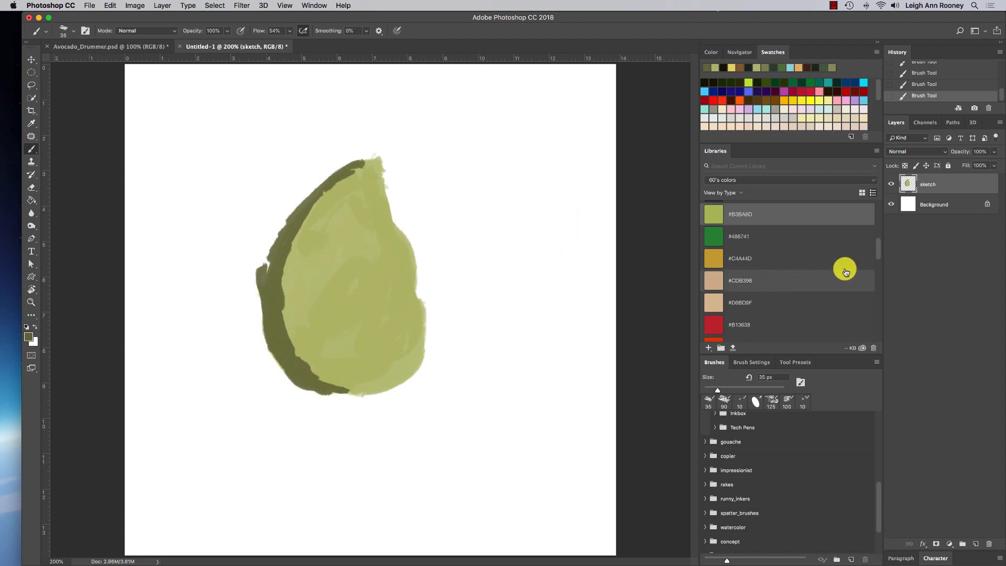
- Paint a round pit at the avocado's lower right, filled with brown #8A7C59 from the 60's colors library
{"action": "left_click_drag", "start_coordinate": [876, 257], "coordinate": [873, 312]}
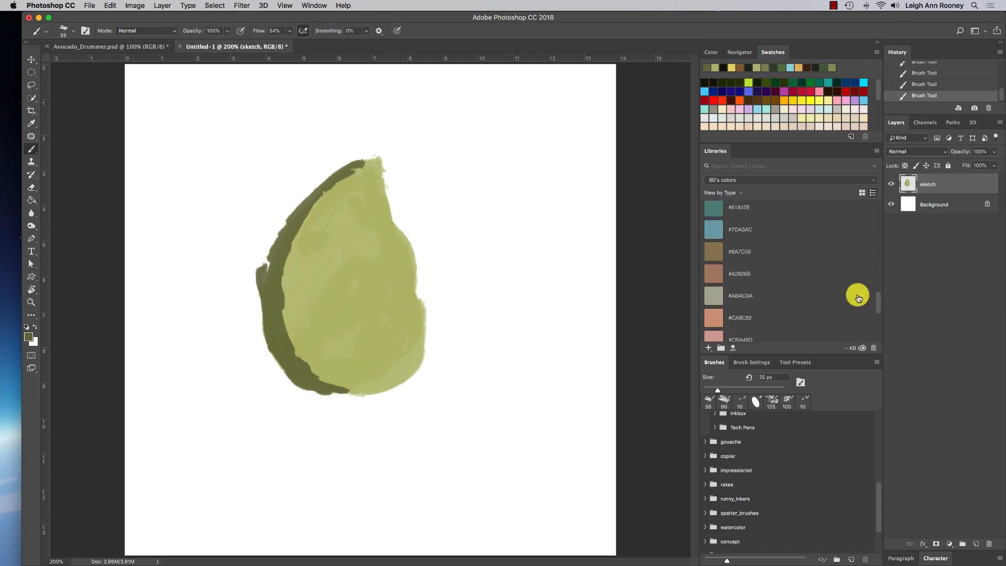
{"action": "mouse_move", "coordinate": [392, 292]}
{"action": "left_mouse_down"}
{"action": "mouse_move", "coordinate": [356, 314]}
{"action": "mouse_move", "coordinate": [406, 293]}
{"action": "left_mouse_up"}
{"action": "double_click", "coordinate": [713, 251]}
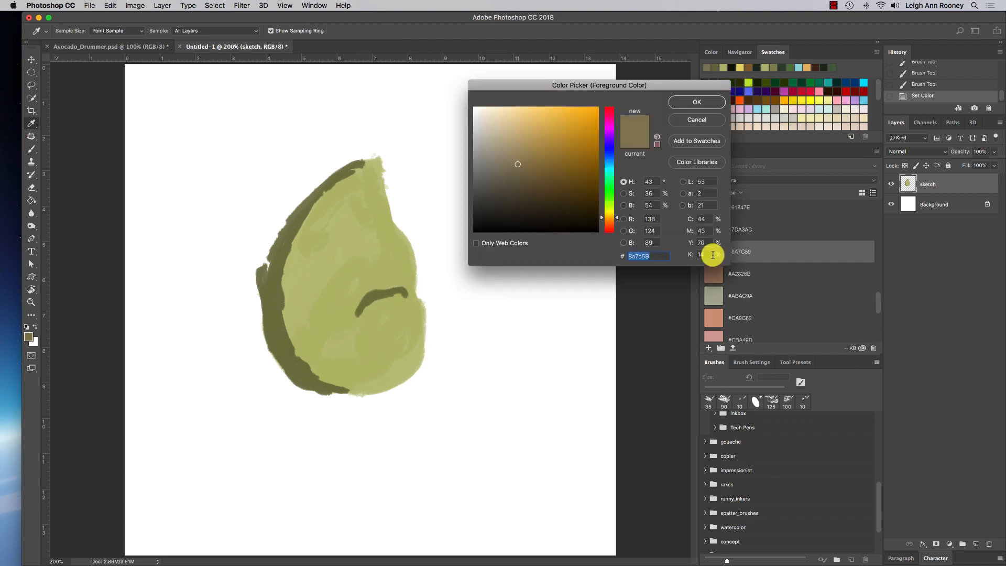
{"action": "left_click", "coordinate": [698, 102]}
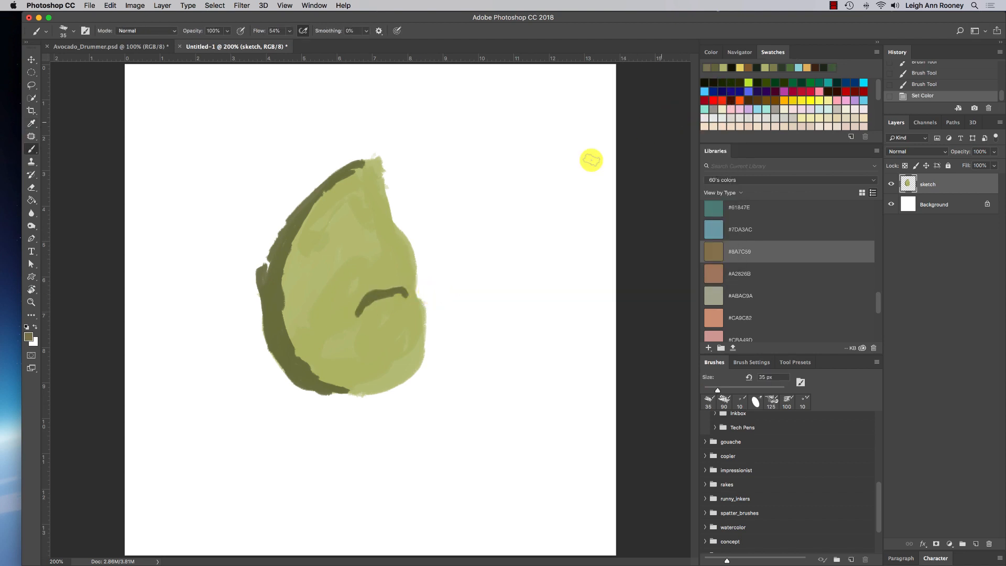
{"action": "mouse_move", "coordinate": [369, 304]}
{"action": "left_mouse_down"}
{"action": "mouse_move", "coordinate": [396, 284]}
{"action": "mouse_move", "coordinate": [373, 301]}
{"action": "mouse_move", "coordinate": [402, 291]}
{"action": "mouse_move", "coordinate": [361, 340]}
{"action": "mouse_move", "coordinate": [359, 308]}
{"action": "mouse_move", "coordinate": [394, 353]}
{"action": "mouse_move", "coordinate": [365, 341]}
{"action": "mouse_move", "coordinate": [401, 368]}
{"action": "mouse_move", "coordinate": [416, 303]}
{"action": "mouse_move", "coordinate": [418, 341]}
{"action": "mouse_move", "coordinate": [415, 299]}
{"action": "mouse_move", "coordinate": [425, 345]}
{"action": "mouse_move", "coordinate": [413, 295]}
{"action": "mouse_move", "coordinate": [401, 347]}
{"action": "mouse_move", "coordinate": [387, 329]}
{"action": "mouse_move", "coordinate": [415, 297]}
{"action": "mouse_move", "coordinate": [370, 309]}
{"action": "mouse_move", "coordinate": [359, 334]}
{"action": "mouse_move", "coordinate": [390, 292]}
{"action": "mouse_move", "coordinate": [354, 327]}
{"action": "mouse_move", "coordinate": [369, 302]}
{"action": "mouse_move", "coordinate": [353, 338]}
{"action": "mouse_move", "coordinate": [369, 354]}
{"action": "mouse_move", "coordinate": [393, 357]}
{"action": "mouse_move", "coordinate": [391, 306]}
{"action": "mouse_move", "coordinate": [374, 335]}
{"action": "mouse_move", "coordinate": [407, 321]}
{"action": "mouse_move", "coordinate": [395, 314]}
{"action": "mouse_move", "coordinate": [411, 344]}
{"action": "mouse_move", "coordinate": [400, 352]}
{"action": "mouse_move", "coordinate": [408, 304]}
{"action": "mouse_move", "coordinate": [401, 338]}
{"action": "mouse_move", "coordinate": [390, 320]}
{"action": "mouse_move", "coordinate": [378, 334]}
{"action": "mouse_move", "coordinate": [414, 348]}
{"action": "mouse_move", "coordinate": [374, 349]}
{"action": "mouse_move", "coordinate": [411, 354]}
{"action": "mouse_move", "coordinate": [390, 359]}
{"action": "mouse_move", "coordinate": [423, 349]}
{"action": "mouse_move", "coordinate": [381, 361]}
{"action": "mouse_move", "coordinate": [358, 327]}
{"action": "mouse_move", "coordinate": [381, 305]}
{"action": "mouse_move", "coordinate": [370, 340]}
{"action": "mouse_move", "coordinate": [391, 314]}
{"action": "left_mouse_up"}
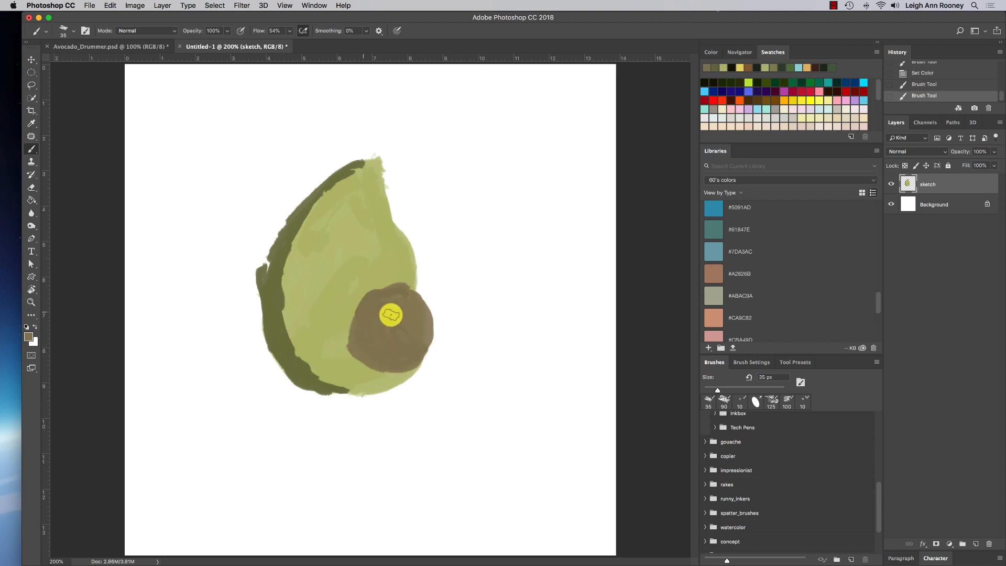
- Choose the Kyle's Dry Media - Dark Sketch brush from the Brushes - drawing + outlines library and set a near-black foreground color
{"action": "left_click", "coordinate": [785, 179]}
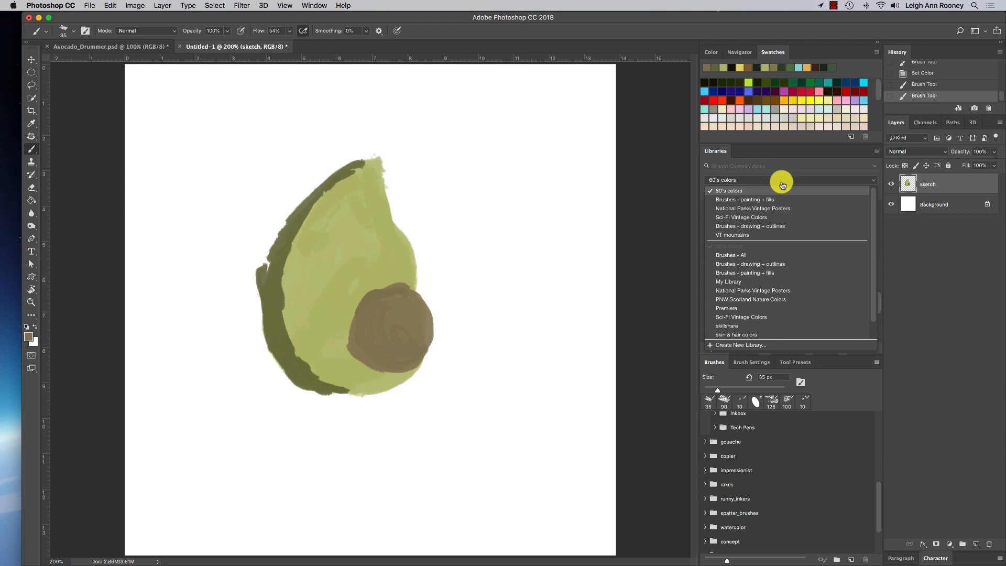
{"action": "left_click", "coordinate": [788, 226]}
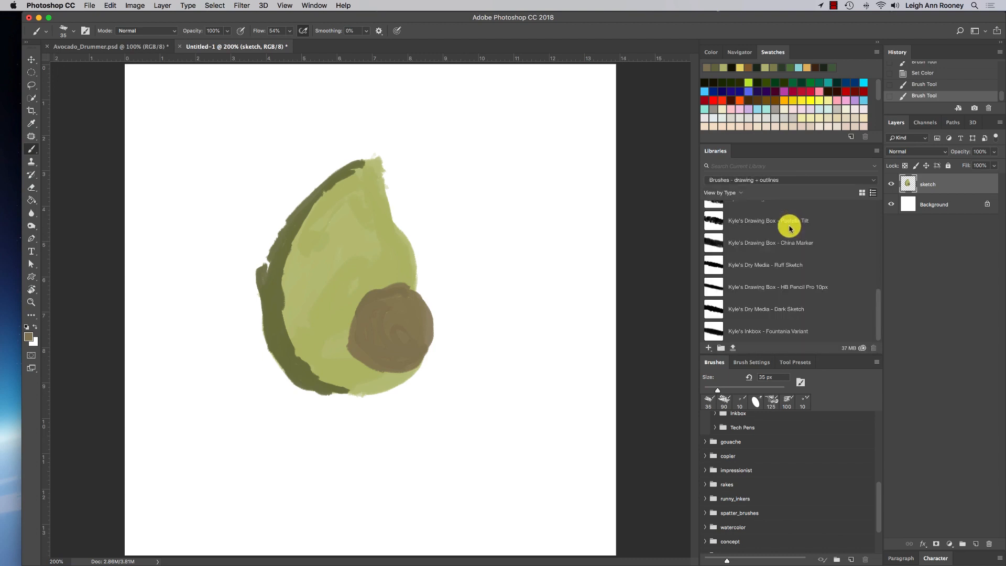
{"action": "left_click", "coordinate": [787, 309]}
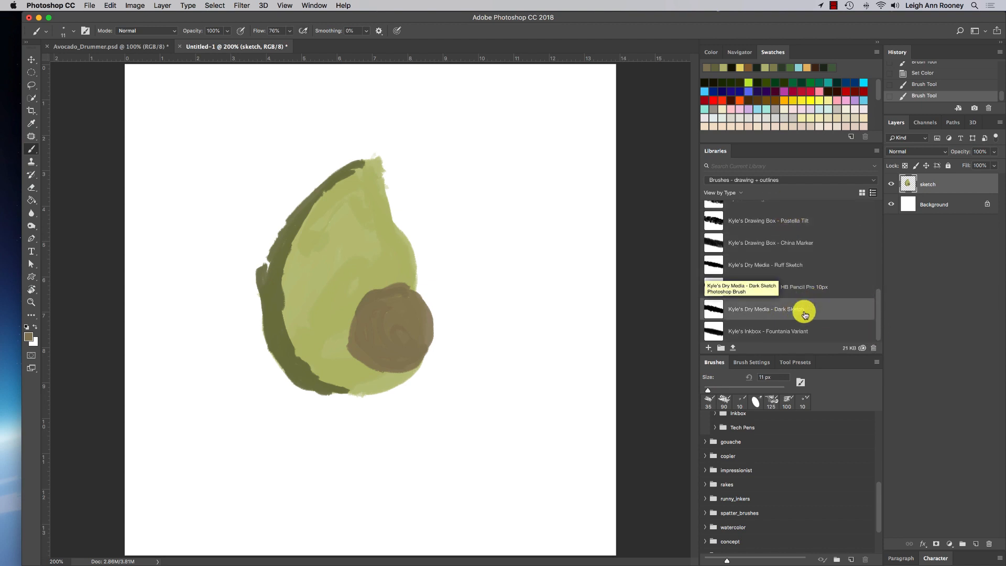
{"action": "mouse_move", "coordinate": [718, 313]}
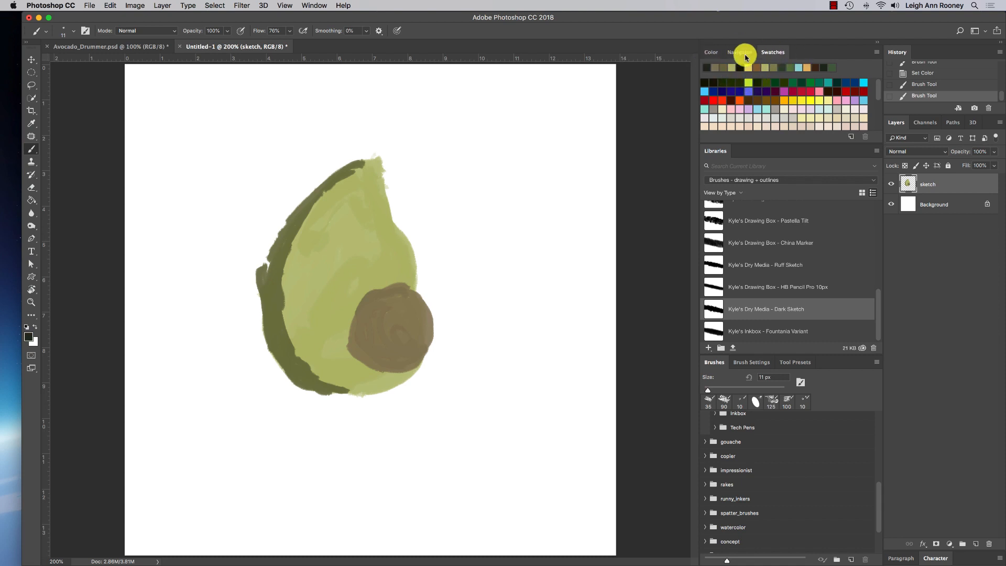
{"action": "left_click", "coordinate": [317, 5]}
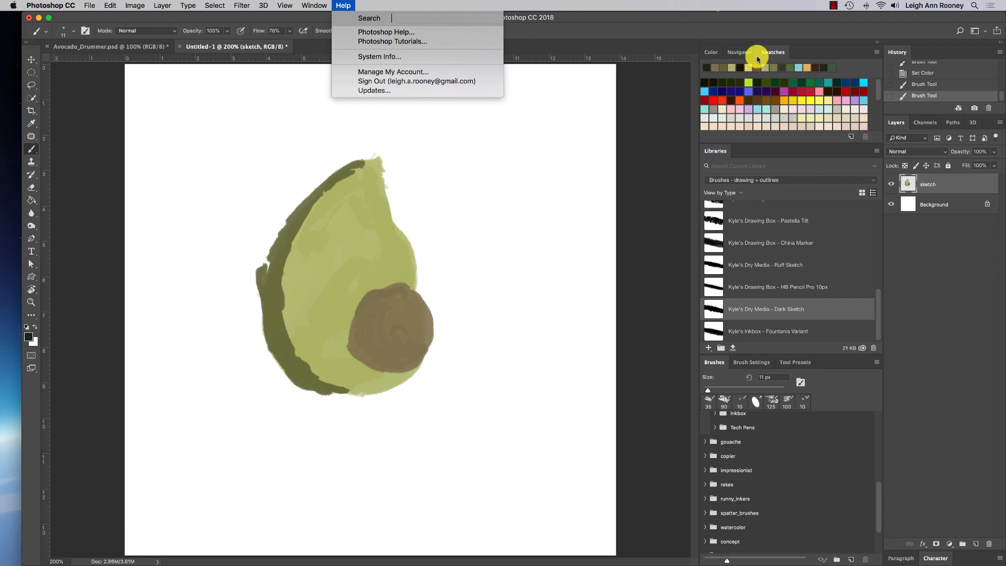
{"action": "left_click", "coordinate": [773, 55]}
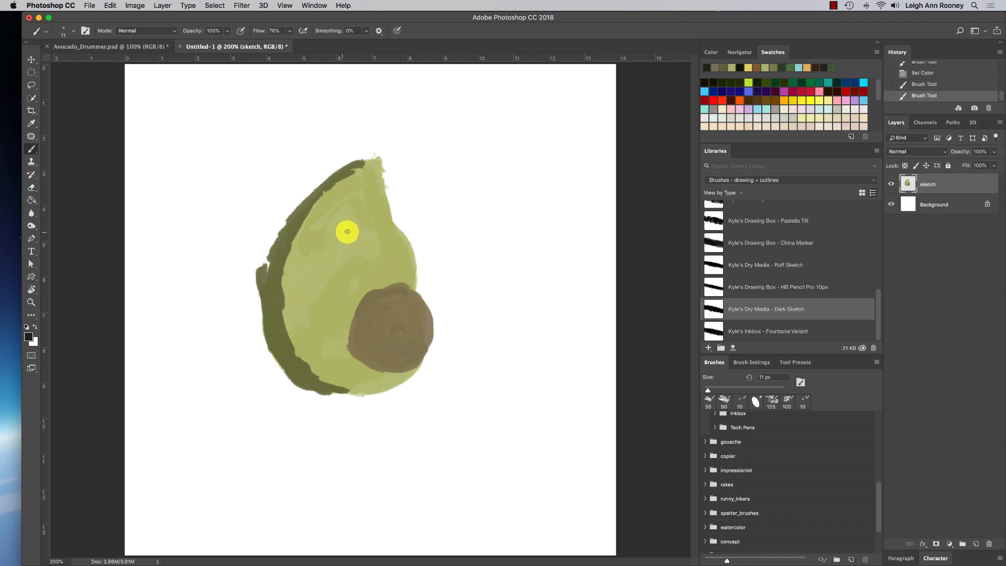
- Draw two eyes and a smile on the avocado, and a bent black arm on each side of the body
{"action": "left_click_drag", "start_coordinate": [336, 233], "coordinate": [393, 233]}
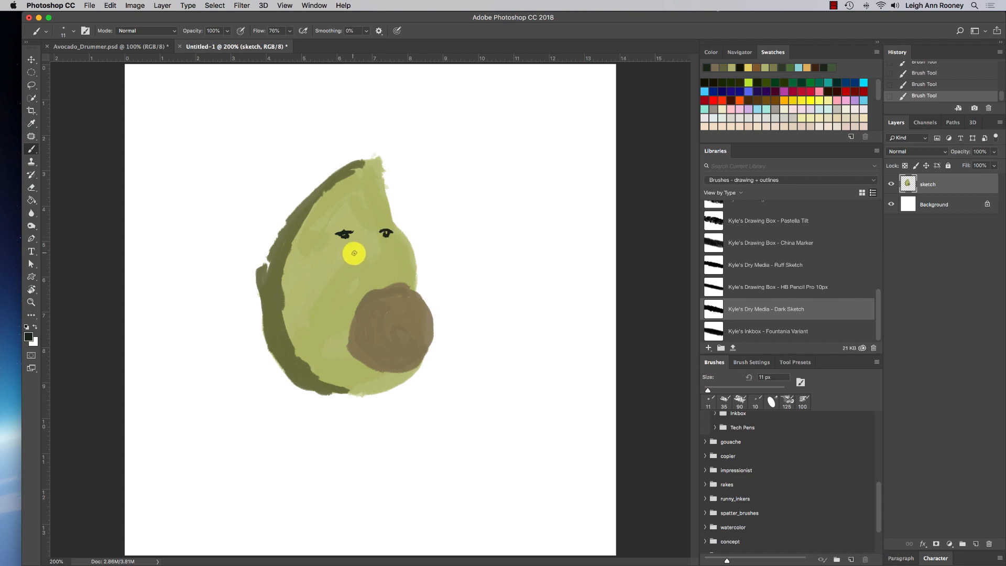
{"action": "left_click_drag", "start_coordinate": [353, 253], "coordinate": [386, 244]}
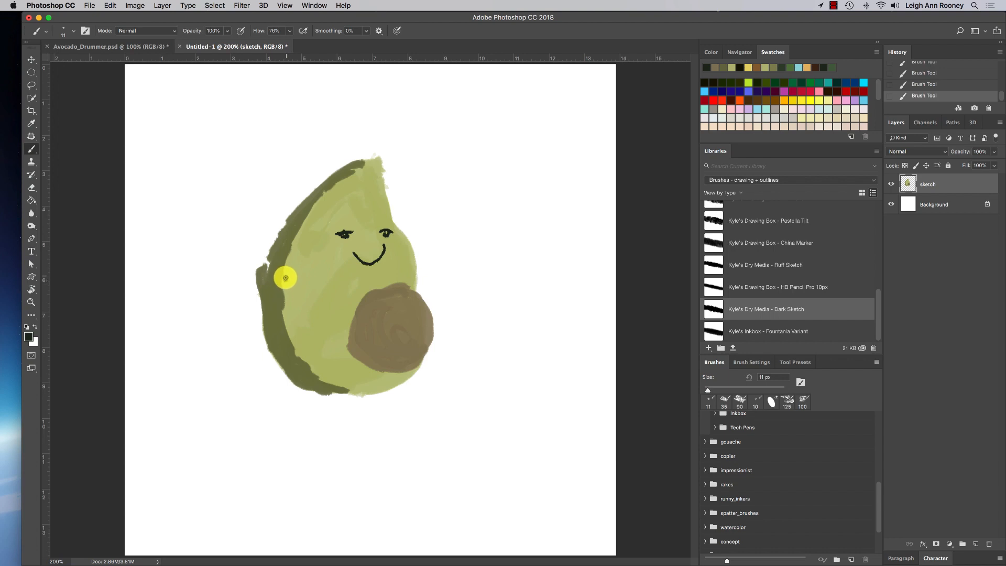
{"action": "mouse_move", "coordinate": [274, 285]}
{"action": "left_mouse_down"}
{"action": "mouse_move", "coordinate": [244, 309]}
{"action": "mouse_move", "coordinate": [303, 329]}
{"action": "mouse_move", "coordinate": [319, 324]}
{"action": "left_mouse_up"}
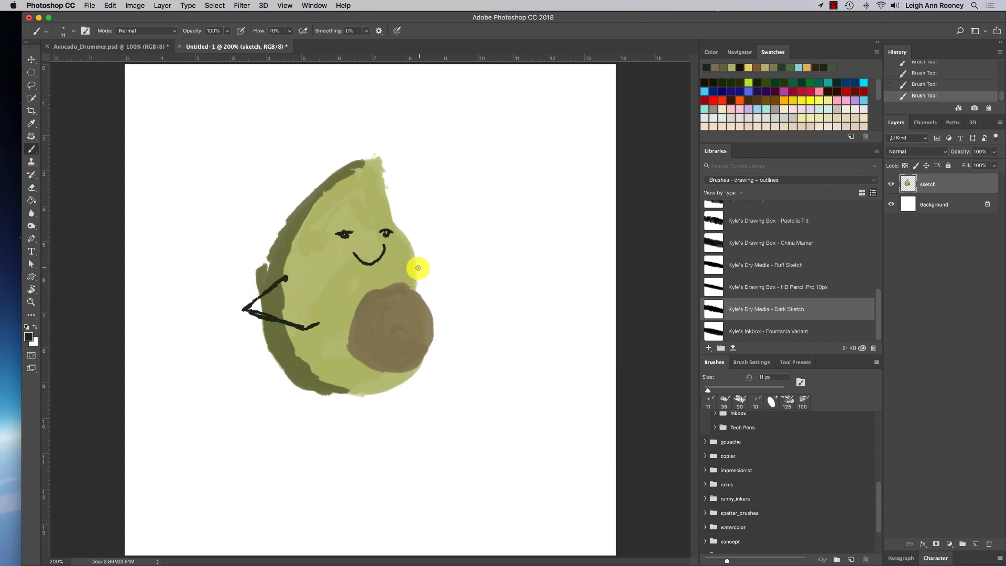
{"action": "mouse_move", "coordinate": [423, 267]}
{"action": "left_mouse_down"}
{"action": "mouse_move", "coordinate": [452, 279]}
{"action": "mouse_move", "coordinate": [417, 318]}
{"action": "left_mouse_up"}
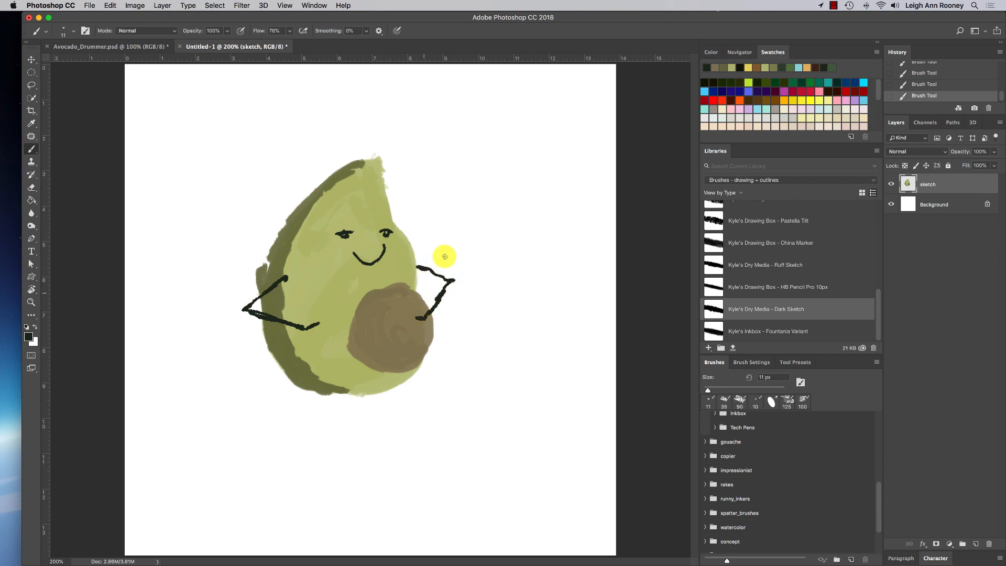
- Draw two thin black legs with round knees and small feet below the avocado's body
{"action": "left_click_drag", "start_coordinate": [327, 390], "coordinate": [332, 428]}
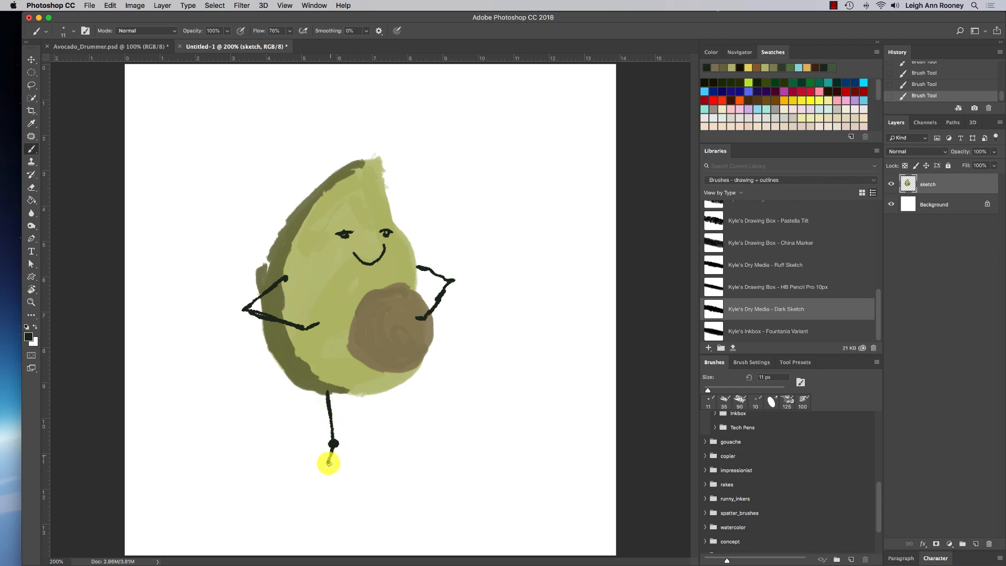
{"action": "left_click_drag", "start_coordinate": [329, 491], "coordinate": [336, 492]}
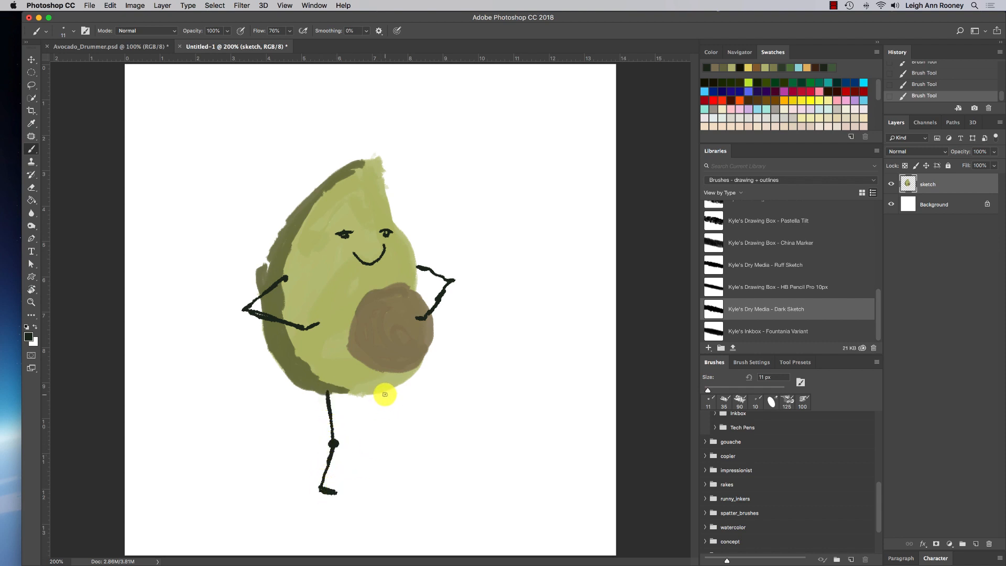
{"action": "left_click_drag", "start_coordinate": [386, 396], "coordinate": [392, 444]}
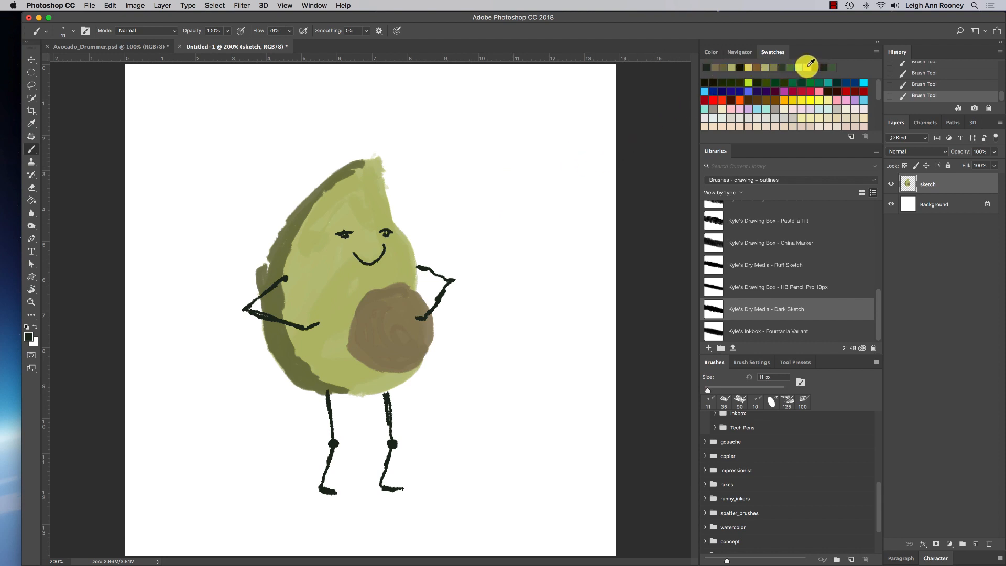
- Extend both arms across the body with bright yellow strokes reaching toward and over the pit
{"action": "left_click", "coordinate": [800, 100]}
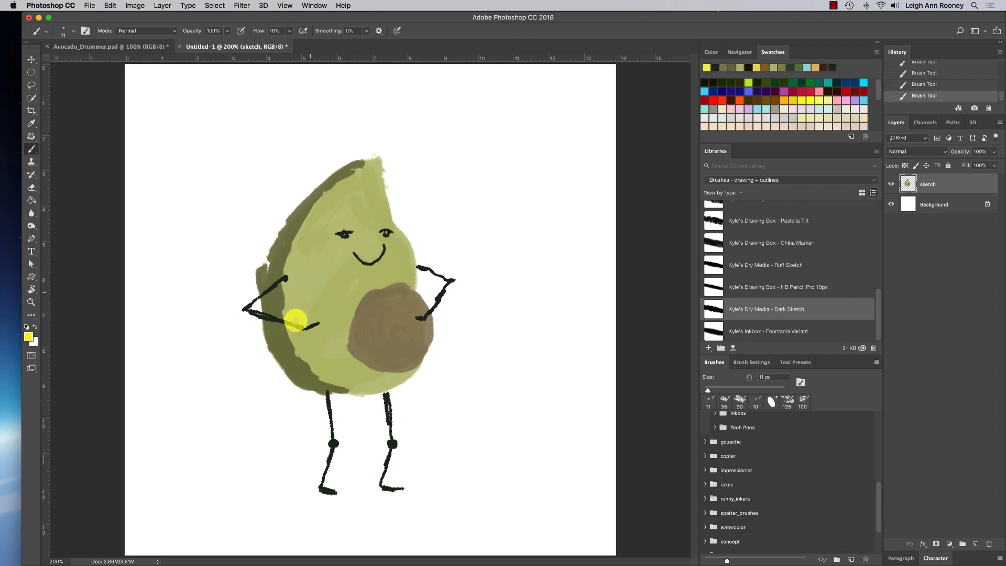
{"action": "left_click_drag", "start_coordinate": [318, 323], "coordinate": [359, 324]}
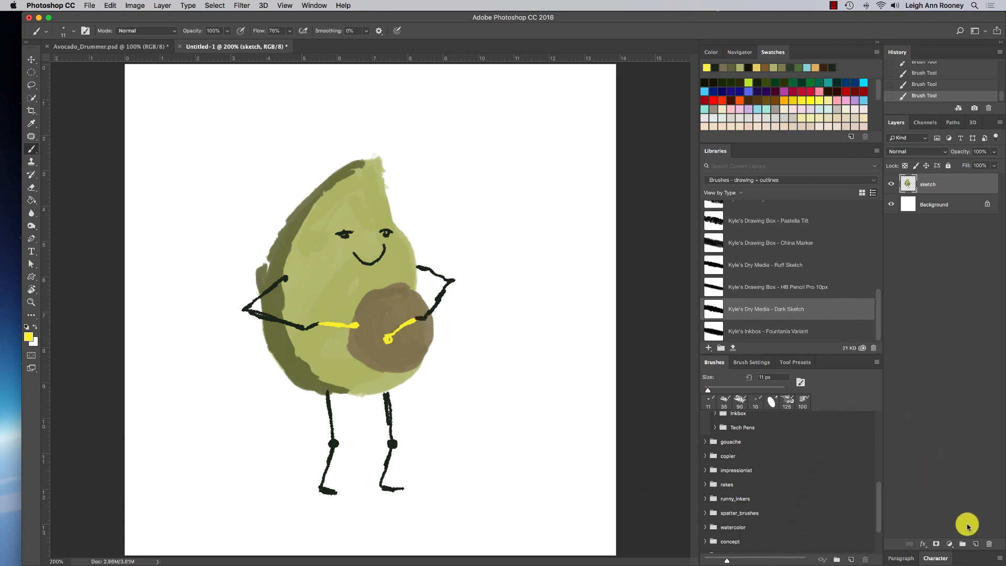
- Add a layer named body above the sketch layer and lower the sketch layer's opacity to 28%
{"action": "left_click", "coordinate": [977, 544]}
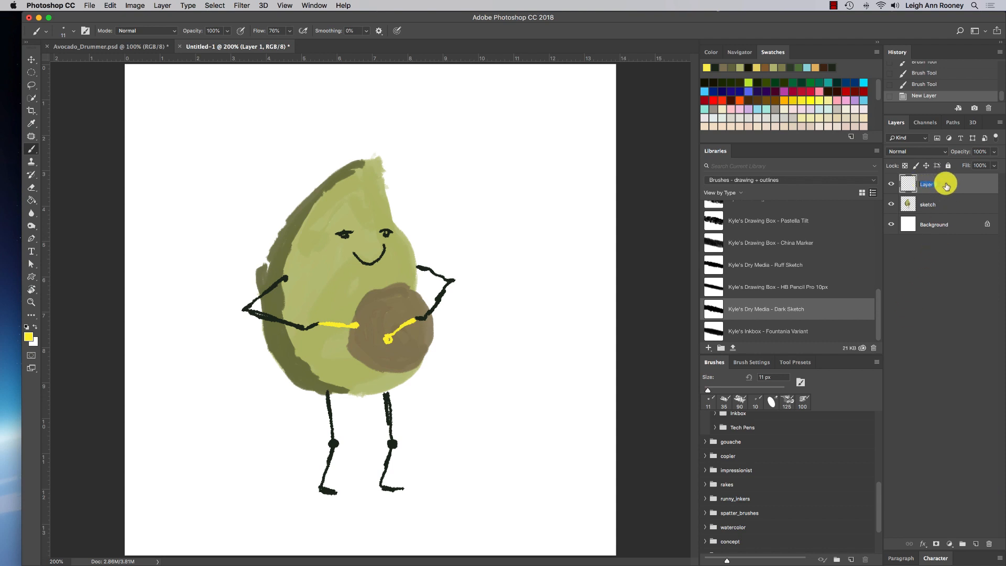
{"action": "left_click", "coordinate": [925, 205]}
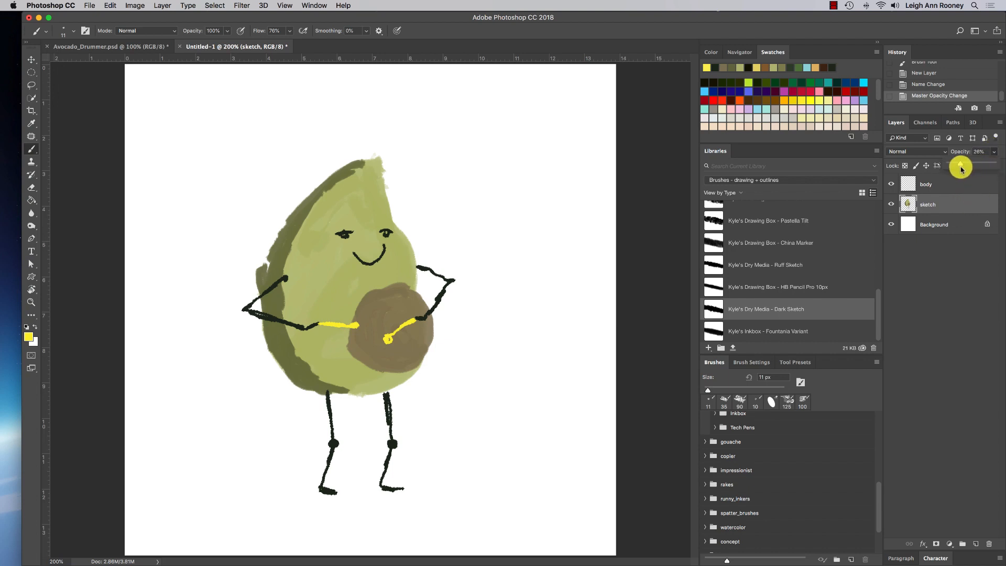
{"action": "left_click_drag", "start_coordinate": [962, 169], "coordinate": [965, 172]}
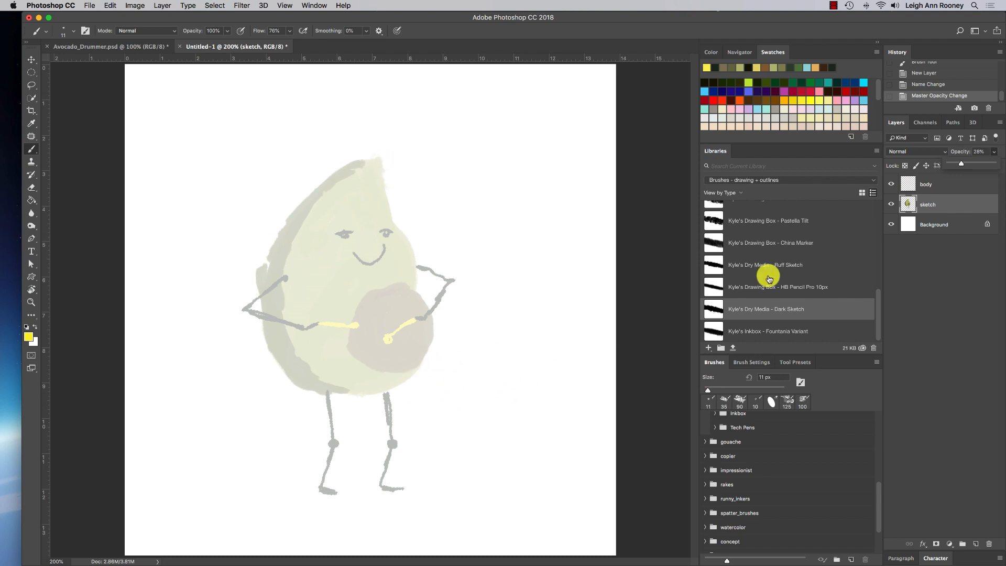
- Paint the avocado's olive-green flesh on the body layer with the 60 px Kyle's Paintbox - Gouache Round Variable brush from Brushes - painting + fills
{"action": "left_click", "coordinate": [932, 185]}
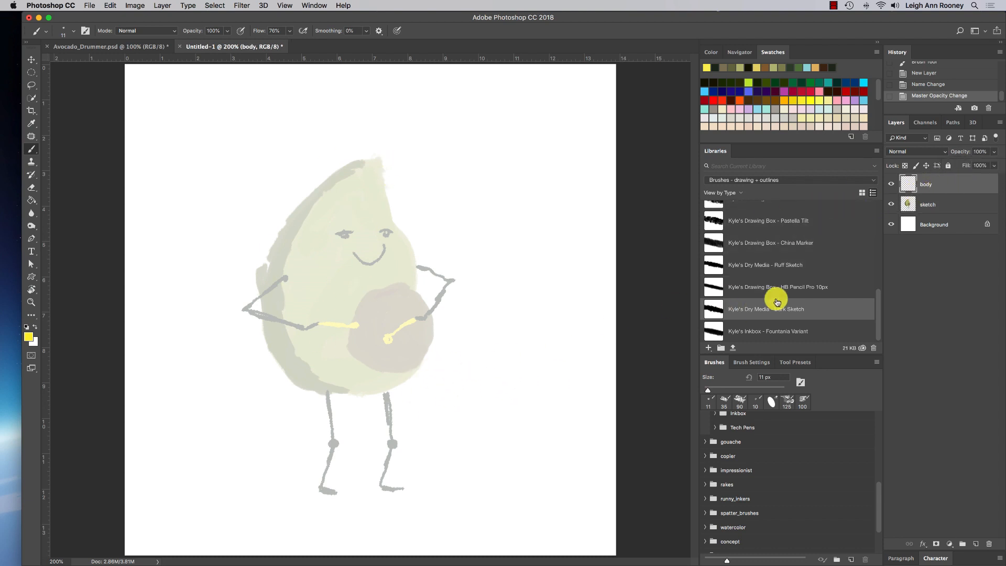
{"action": "left_click", "coordinate": [780, 180]}
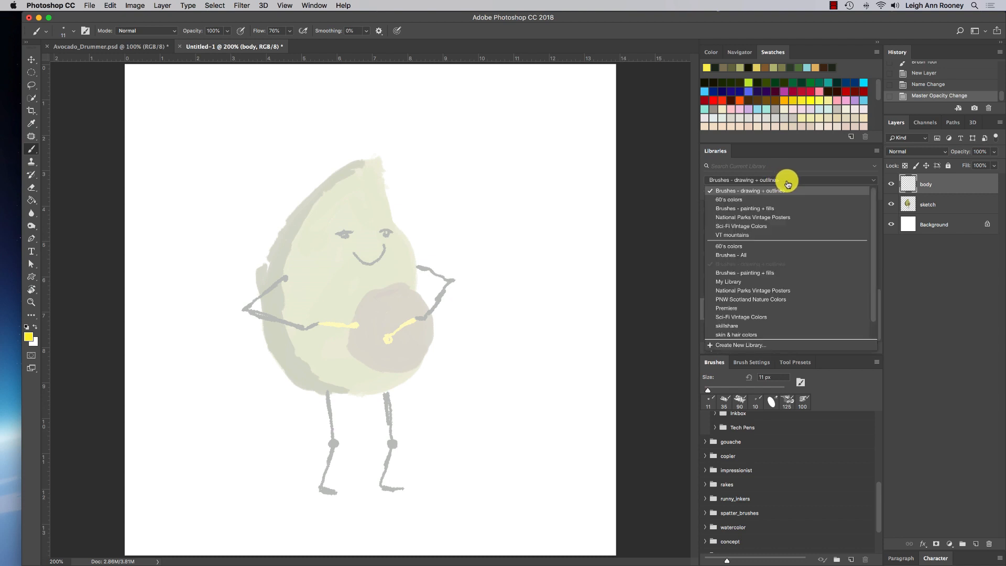
{"action": "left_click", "coordinate": [783, 209]}
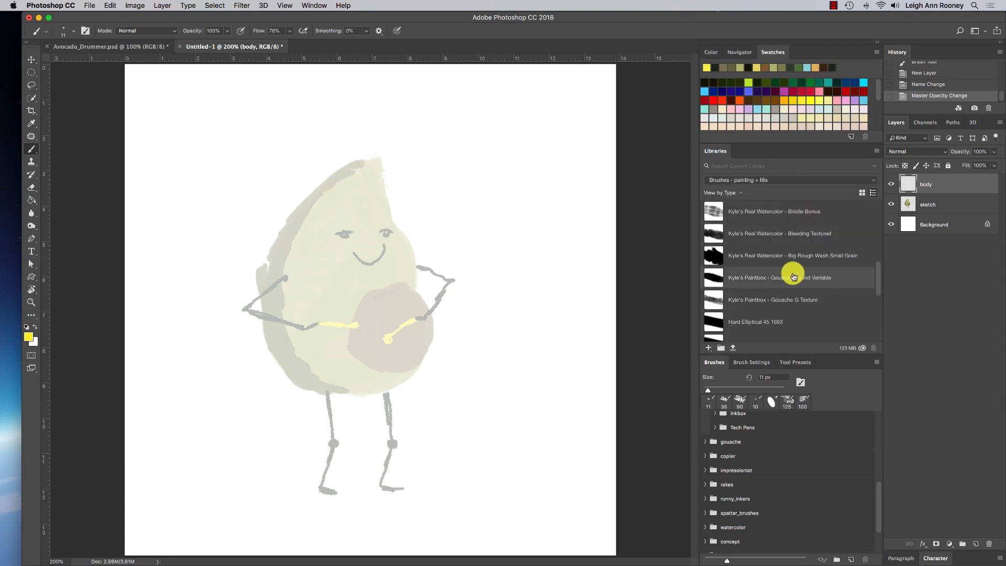
{"action": "left_click", "coordinate": [809, 278]}
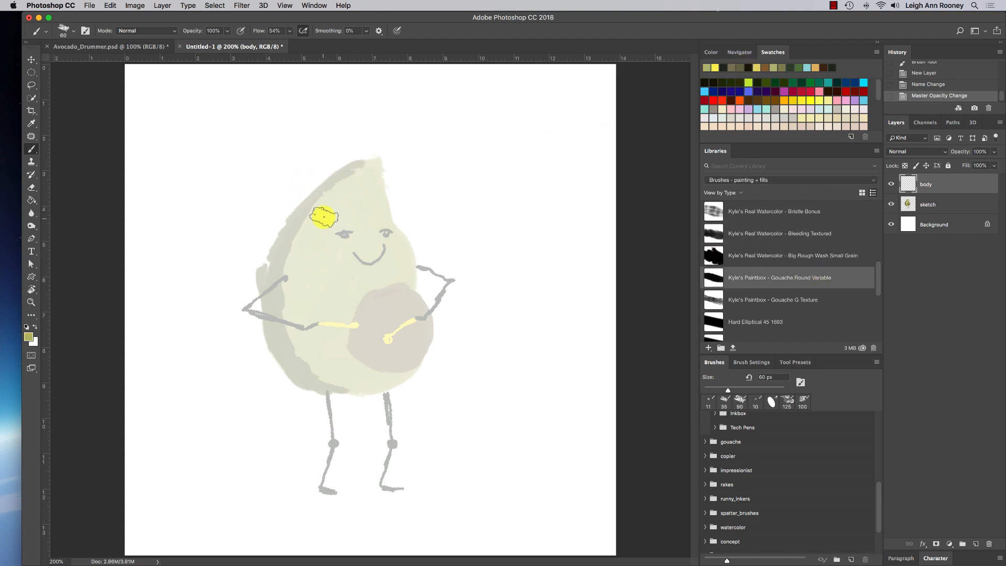
{"action": "key", "text": "super+="}
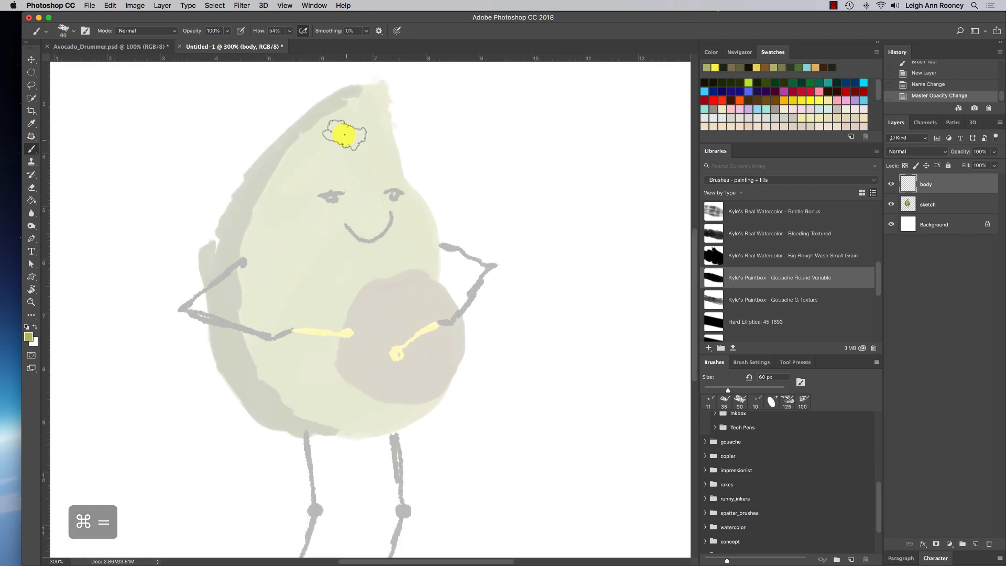
{"action": "mouse_move", "coordinate": [344, 128]}
{"action": "left_mouse_down"}
{"action": "mouse_move", "coordinate": [314, 154]}
{"action": "mouse_move", "coordinate": [345, 113]}
{"action": "mouse_move", "coordinate": [366, 109]}
{"action": "mouse_move", "coordinate": [389, 152]}
{"action": "mouse_move", "coordinate": [374, 120]}
{"action": "mouse_move", "coordinate": [323, 133]}
{"action": "mouse_move", "coordinate": [381, 151]}
{"action": "mouse_move", "coordinate": [398, 179]}
{"action": "mouse_move", "coordinate": [391, 147]}
{"action": "mouse_move", "coordinate": [425, 275]}
{"action": "mouse_move", "coordinate": [370, 167]}
{"action": "mouse_move", "coordinate": [316, 210]}
{"action": "mouse_move", "coordinate": [329, 147]}
{"action": "mouse_move", "coordinate": [266, 221]}
{"action": "mouse_move", "coordinate": [307, 154]}
{"action": "mouse_move", "coordinate": [247, 258]}
{"action": "mouse_move", "coordinate": [255, 345]}
{"action": "mouse_move", "coordinate": [246, 291]}
{"action": "mouse_move", "coordinate": [287, 391]}
{"action": "mouse_move", "coordinate": [316, 412]}
{"action": "mouse_move", "coordinate": [361, 423]}
{"action": "mouse_move", "coordinate": [415, 399]}
{"action": "mouse_move", "coordinate": [446, 353]}
{"action": "mouse_move", "coordinate": [440, 366]}
{"action": "mouse_move", "coordinate": [405, 408]}
{"action": "mouse_move", "coordinate": [363, 411]}
{"action": "mouse_move", "coordinate": [413, 392]}
{"action": "mouse_move", "coordinate": [445, 336]}
{"action": "mouse_move", "coordinate": [420, 250]}
{"action": "mouse_move", "coordinate": [429, 344]}
{"action": "mouse_move", "coordinate": [363, 395]}
{"action": "mouse_move", "coordinate": [287, 359]}
{"action": "mouse_move", "coordinate": [287, 374]}
{"action": "mouse_move", "coordinate": [384, 361]}
{"action": "mouse_move", "coordinate": [321, 397]}
{"action": "mouse_move", "coordinate": [370, 383]}
{"action": "mouse_move", "coordinate": [386, 250]}
{"action": "mouse_move", "coordinate": [396, 355]}
{"action": "mouse_move", "coordinate": [415, 322]}
{"action": "mouse_move", "coordinate": [412, 354]}
{"action": "mouse_move", "coordinate": [310, 359]}
{"action": "mouse_move", "coordinate": [306, 374]}
{"action": "mouse_move", "coordinate": [368, 344]}
{"action": "mouse_move", "coordinate": [325, 332]}
{"action": "mouse_move", "coordinate": [364, 256]}
{"action": "mouse_move", "coordinate": [357, 213]}
{"action": "mouse_move", "coordinate": [368, 225]}
{"action": "mouse_move", "coordinate": [376, 169]}
{"action": "mouse_move", "coordinate": [366, 113]}
{"action": "mouse_move", "coordinate": [355, 111]}
{"action": "mouse_move", "coordinate": [386, 134]}
{"action": "mouse_move", "coordinate": [298, 173]}
{"action": "mouse_move", "coordinate": [262, 305]}
{"action": "mouse_move", "coordinate": [347, 182]}
{"action": "mouse_move", "coordinate": [328, 386]}
{"action": "mouse_move", "coordinate": [402, 417]}
{"action": "mouse_move", "coordinate": [444, 323]}
{"action": "mouse_move", "coordinate": [442, 353]}
{"action": "mouse_move", "coordinate": [352, 414]}
{"action": "mouse_move", "coordinate": [430, 319]}
{"action": "mouse_move", "coordinate": [419, 254]}
{"action": "mouse_move", "coordinate": [429, 364]}
{"action": "mouse_move", "coordinate": [396, 398]}
{"action": "mouse_move", "coordinate": [359, 304]}
{"action": "left_mouse_up"}
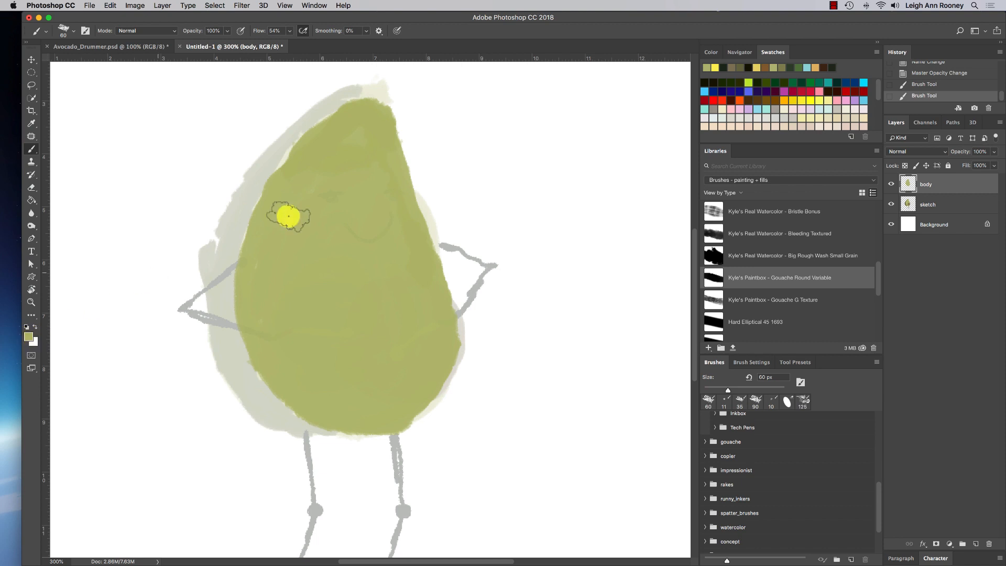
- Paint dark green skin along the avocado's upper left edge, starting at the tip, with a 20 px brush
{"action": "left_click", "coordinate": [788, 65]}
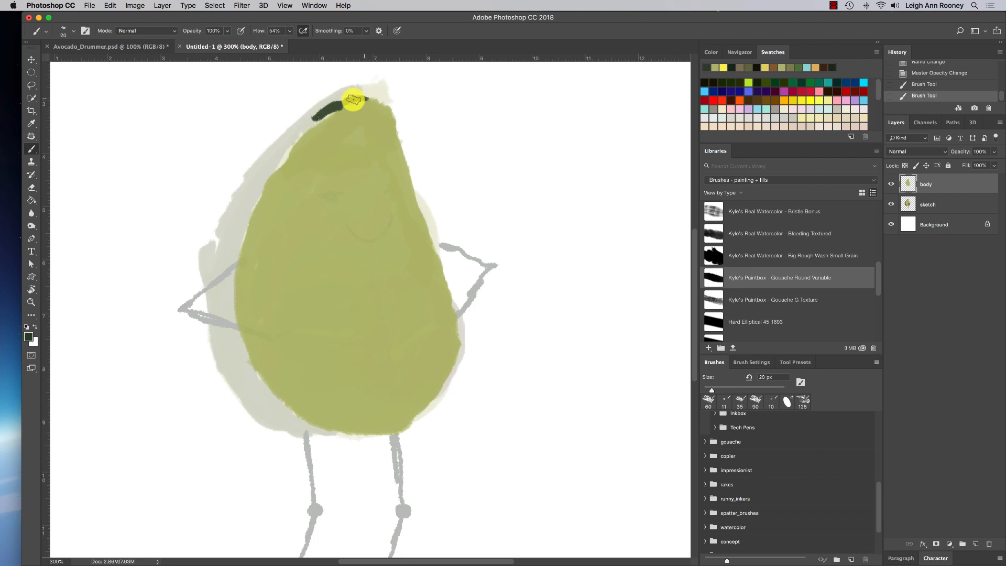
{"action": "left_click_drag", "start_coordinate": [291, 145], "coordinate": [332, 109]}
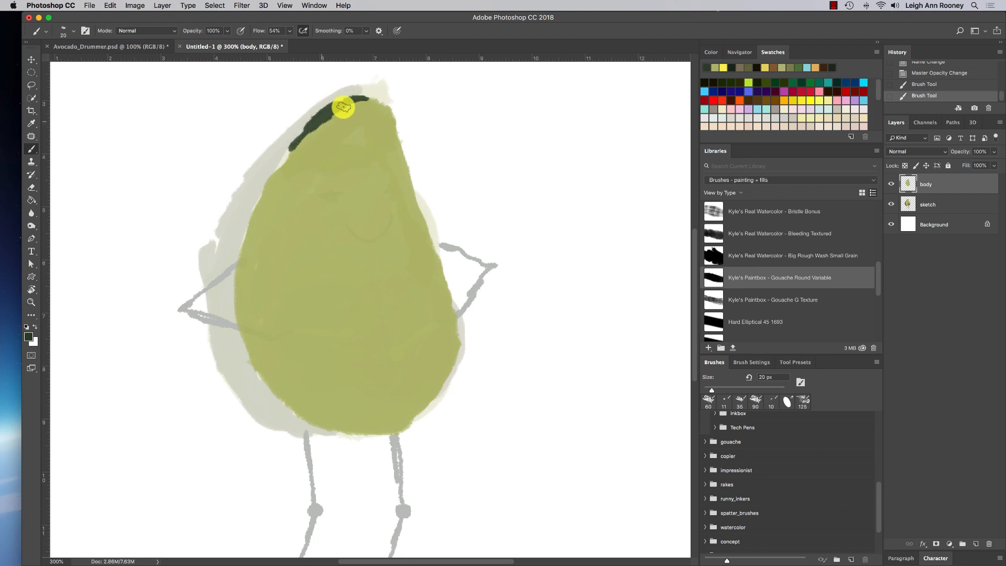
{"action": "left_click_drag", "start_coordinate": [291, 138], "coordinate": [237, 202]}
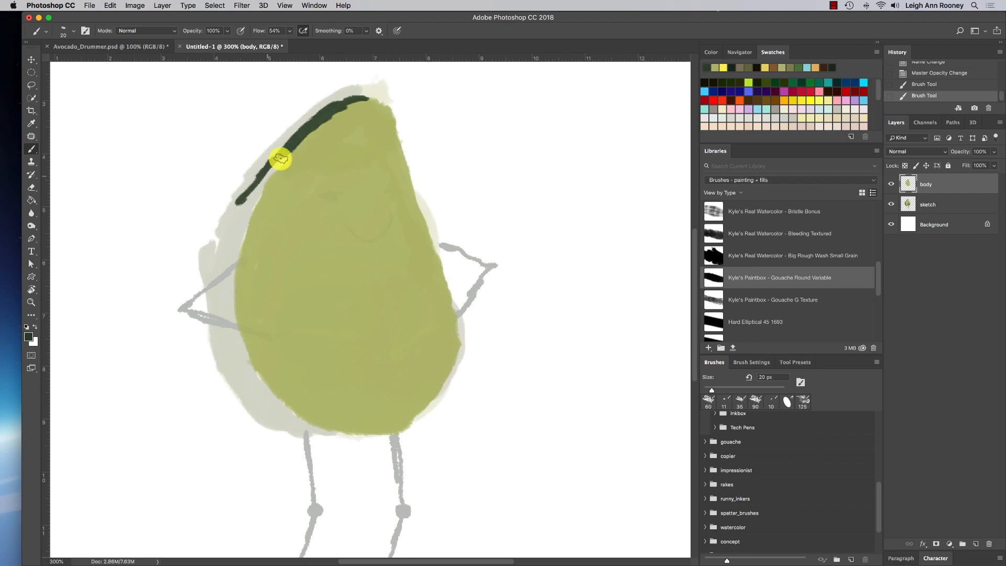
{"action": "mouse_move", "coordinate": [282, 157]}
{"action": "left_mouse_down"}
{"action": "mouse_move", "coordinate": [245, 233]}
{"action": "mouse_move", "coordinate": [257, 186]}
{"action": "mouse_move", "coordinate": [238, 214]}
{"action": "mouse_move", "coordinate": [243, 199]}
{"action": "mouse_move", "coordinate": [210, 271]}
{"action": "left_mouse_up"}
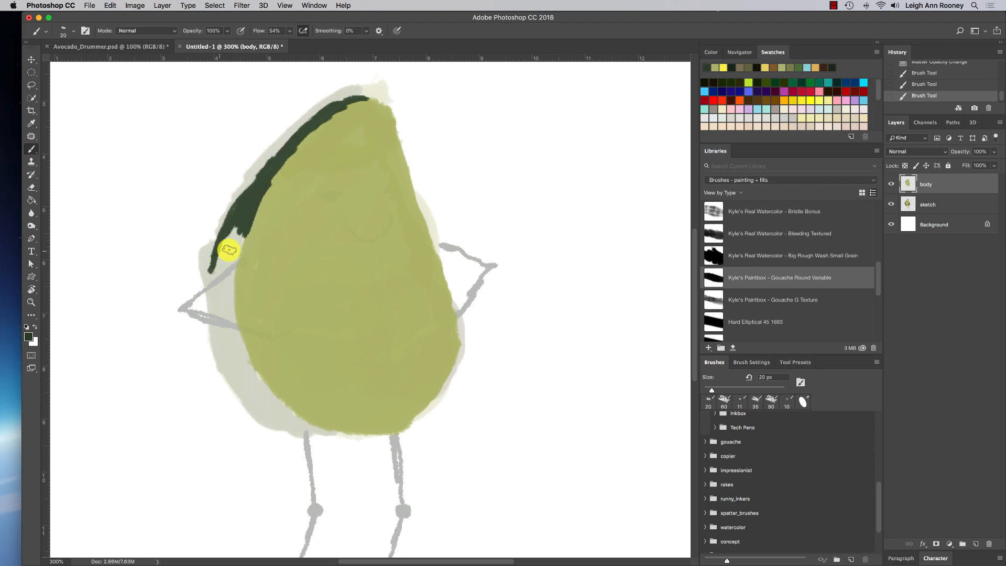
- Extend the dark green skin down the left side using the Gouache G Texture and Gouache Round Variable brushes from Kyle's Paintbox
{"action": "left_click", "coordinate": [789, 306]}
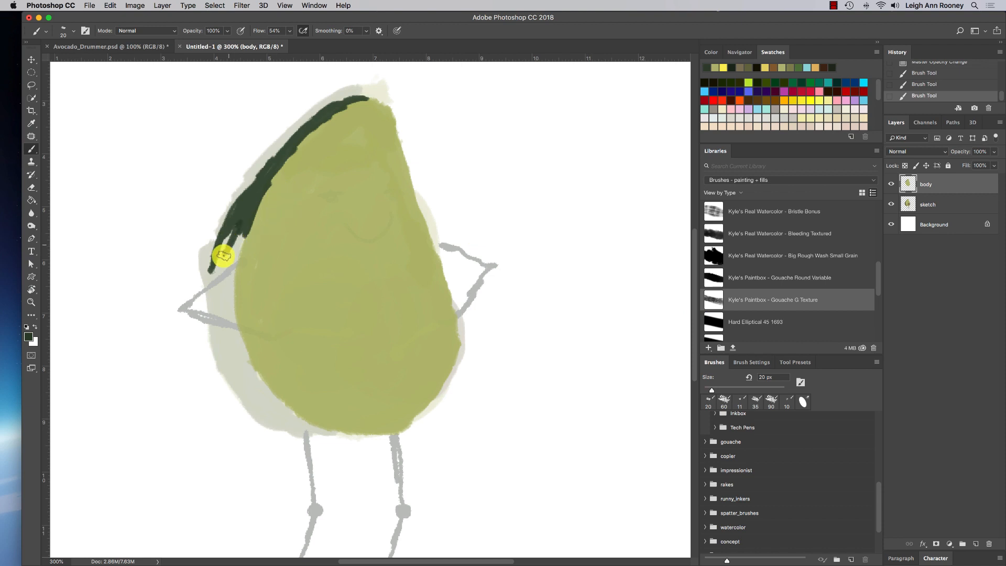
{"action": "mouse_move", "coordinate": [223, 255]}
{"action": "left_mouse_down"}
{"action": "mouse_move", "coordinate": [226, 225]}
{"action": "mouse_move", "coordinate": [225, 252]}
{"action": "left_mouse_up"}
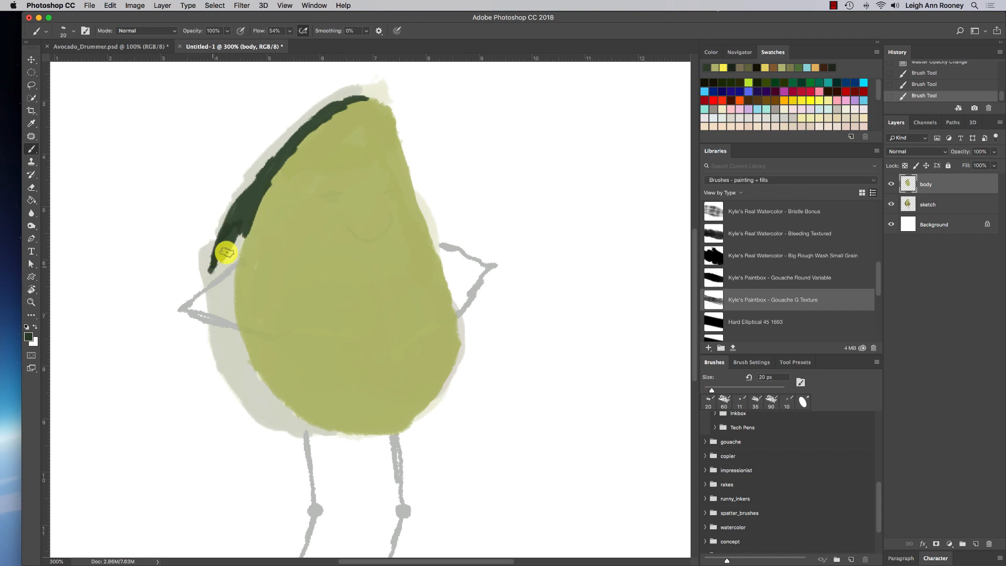
{"action": "left_click", "coordinate": [764, 281]}
{"action": "mouse_move", "coordinate": [215, 240]}
{"action": "left_mouse_down"}
{"action": "mouse_move", "coordinate": [219, 319]}
{"action": "mouse_move", "coordinate": [223, 346]}
{"action": "left_mouse_up"}
{"action": "mouse_move", "coordinate": [220, 262]}
{"action": "left_mouse_down"}
{"action": "mouse_move", "coordinate": [227, 339]}
{"action": "mouse_move", "coordinate": [222, 323]}
{"action": "mouse_move", "coordinate": [238, 377]}
{"action": "left_mouse_up"}
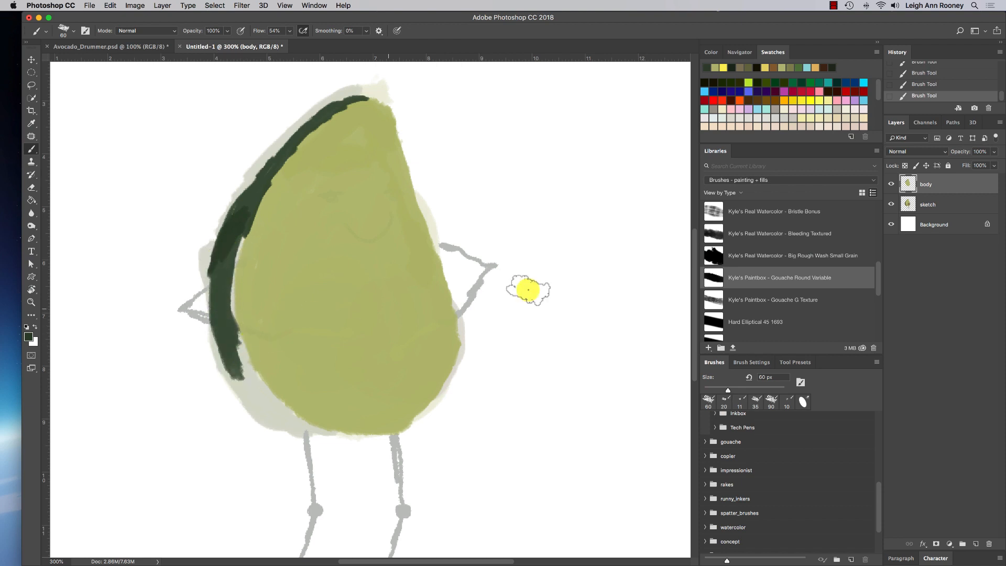
- Carry the dark green skin around to the avocado's base and even out its whole length with Kyle's Paintbox - Gouache Wet at 45 px
{"action": "left_click_drag", "start_coordinate": [879, 285], "coordinate": [873, 321]}
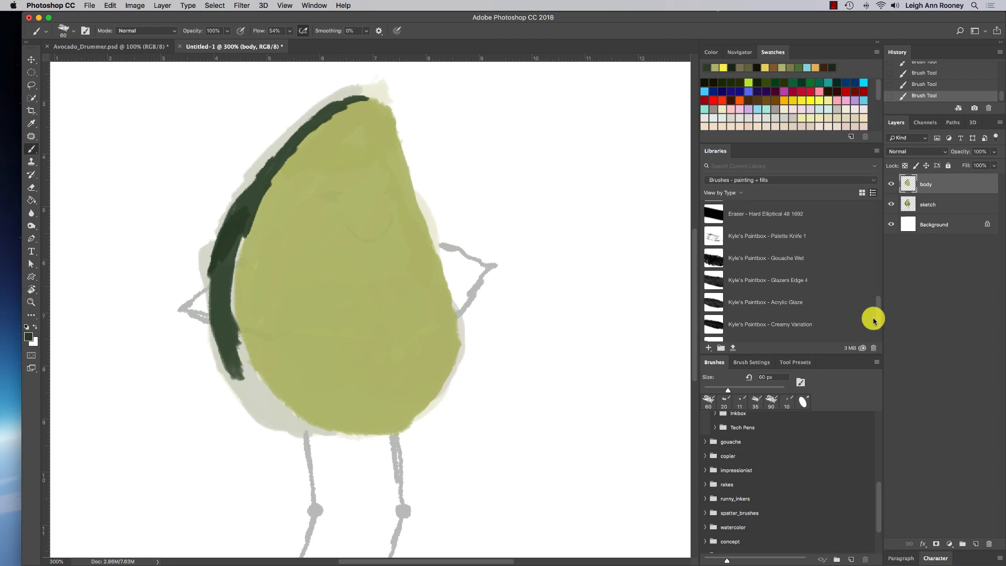
{"action": "left_click", "coordinate": [797, 259]}
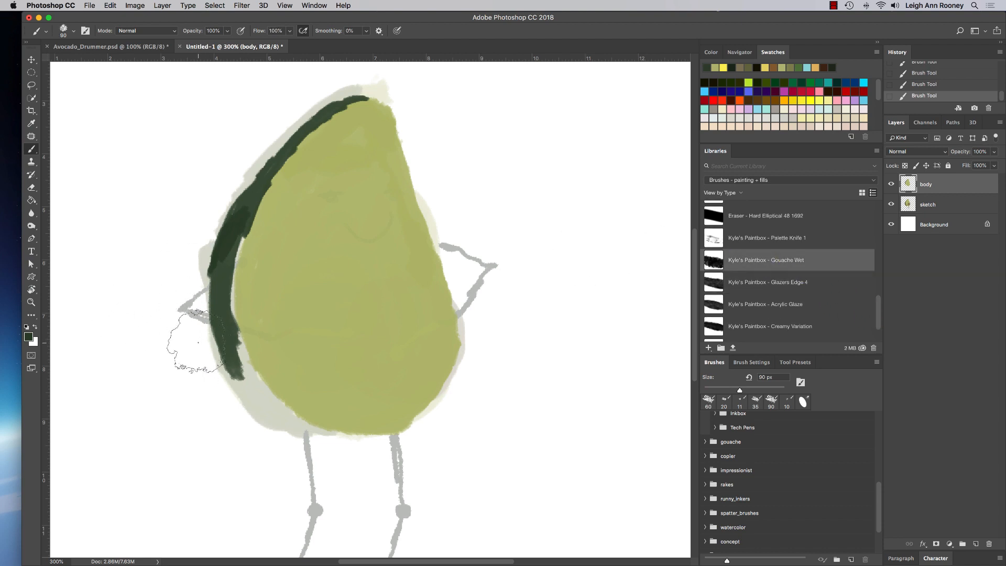
{"action": "key", "text": "bracketleft"}
{"action": "key", "text": "bracketleft"}
{"action": "key", "text": "bracketleft"}
{"action": "key", "text": "bracketleft"}
{"action": "key", "text": "bracketleft"}
{"action": "left_click_drag", "start_coordinate": [226, 361], "coordinate": [255, 396]}
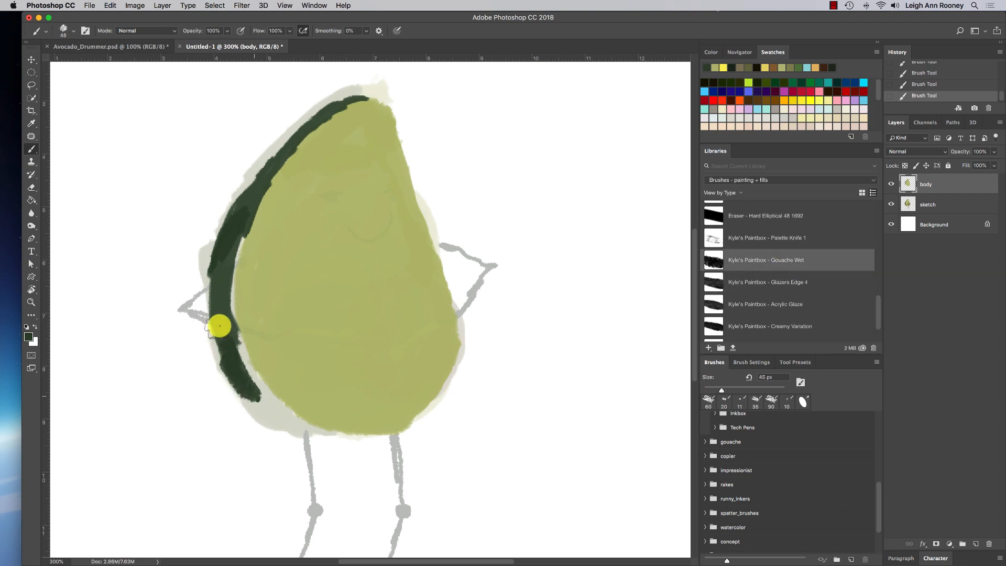
{"action": "mouse_move", "coordinate": [219, 326]}
{"action": "left_mouse_down"}
{"action": "mouse_move", "coordinate": [252, 381]}
{"action": "mouse_move", "coordinate": [307, 419]}
{"action": "left_mouse_up"}
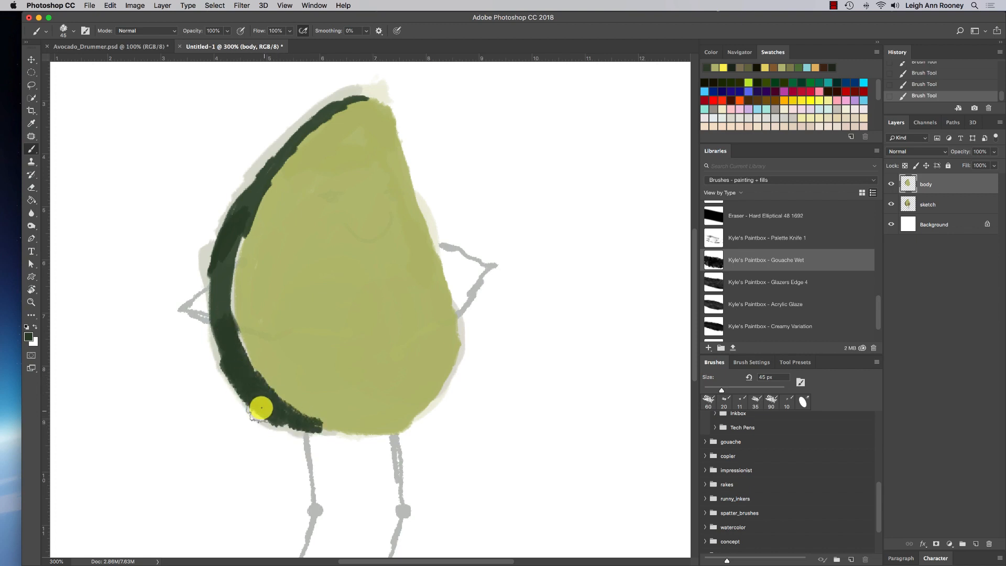
{"action": "mouse_move", "coordinate": [240, 370]}
{"action": "left_mouse_down"}
{"action": "mouse_move", "coordinate": [225, 320]}
{"action": "mouse_move", "coordinate": [237, 343]}
{"action": "mouse_move", "coordinate": [228, 289]}
{"action": "mouse_move", "coordinate": [235, 242]}
{"action": "mouse_move", "coordinate": [220, 323]}
{"action": "mouse_move", "coordinate": [224, 259]}
{"action": "mouse_move", "coordinate": [215, 293]}
{"action": "mouse_move", "coordinate": [224, 358]}
{"action": "mouse_move", "coordinate": [220, 269]}
{"action": "mouse_move", "coordinate": [250, 192]}
{"action": "mouse_move", "coordinate": [341, 104]}
{"action": "left_mouse_up"}
- Taper the dark green skin along the avocado's base and over its tip with a 20 px brush
{"action": "key", "text": "bracketleft"}
{"action": "key", "text": "bracketleft"}
{"action": "key", "text": "bracketleft"}
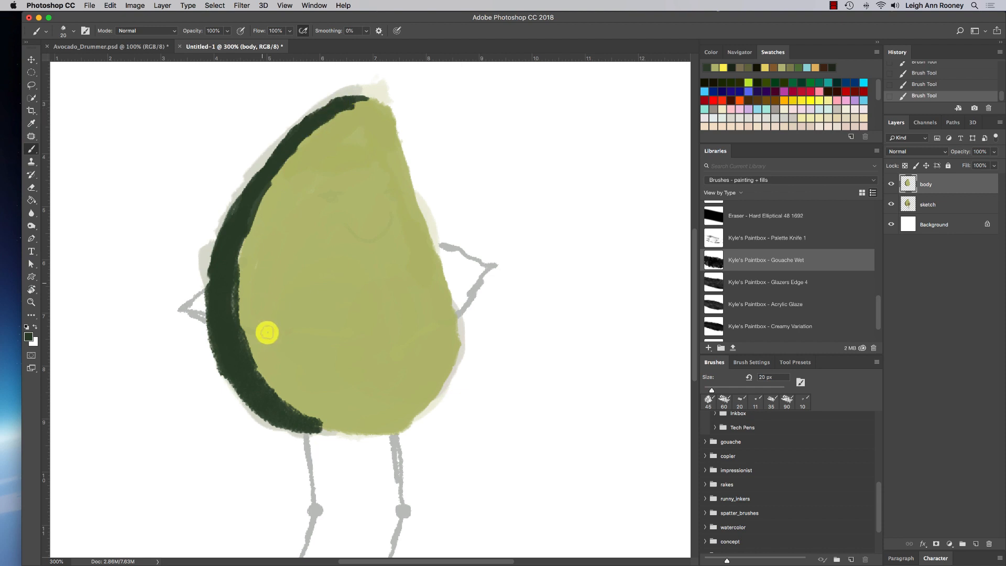
{"action": "mouse_move", "coordinate": [261, 409]}
{"action": "left_mouse_down"}
{"action": "mouse_move", "coordinate": [315, 435]}
{"action": "mouse_move", "coordinate": [341, 436]}
{"action": "mouse_move", "coordinate": [317, 424]}
{"action": "mouse_move", "coordinate": [340, 432]}
{"action": "left_mouse_up"}
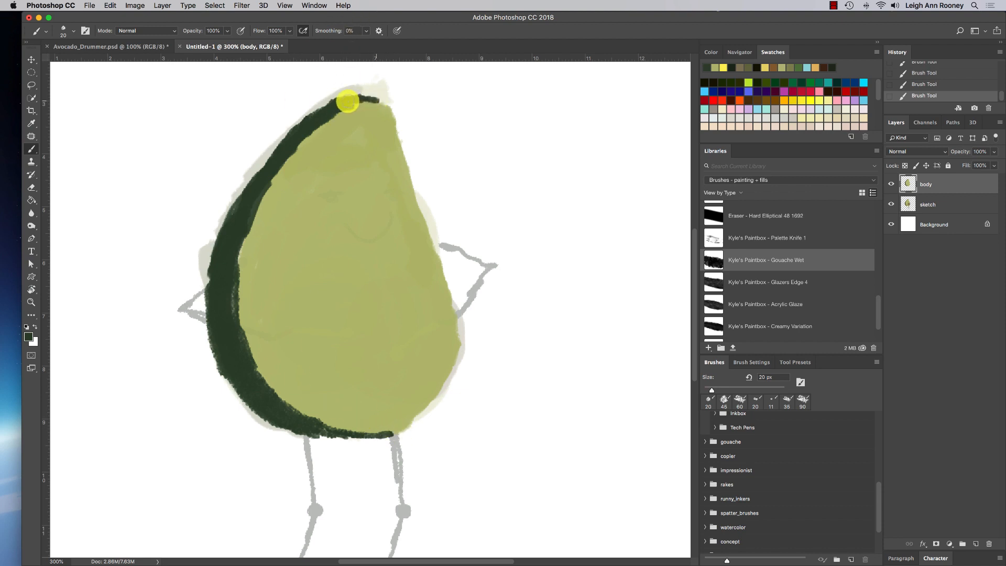
{"action": "left_click_drag", "start_coordinate": [348, 102], "coordinate": [321, 132]}
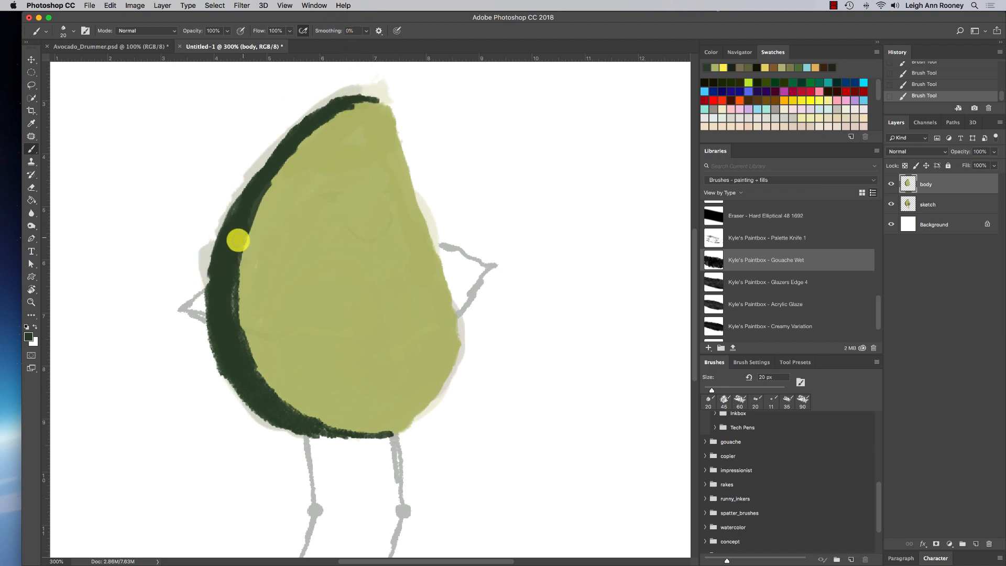
- Set the foreground color to very dark green #172415 and paint a shadow along the inner edge of the skin
{"action": "left_click", "coordinate": [29, 338]}
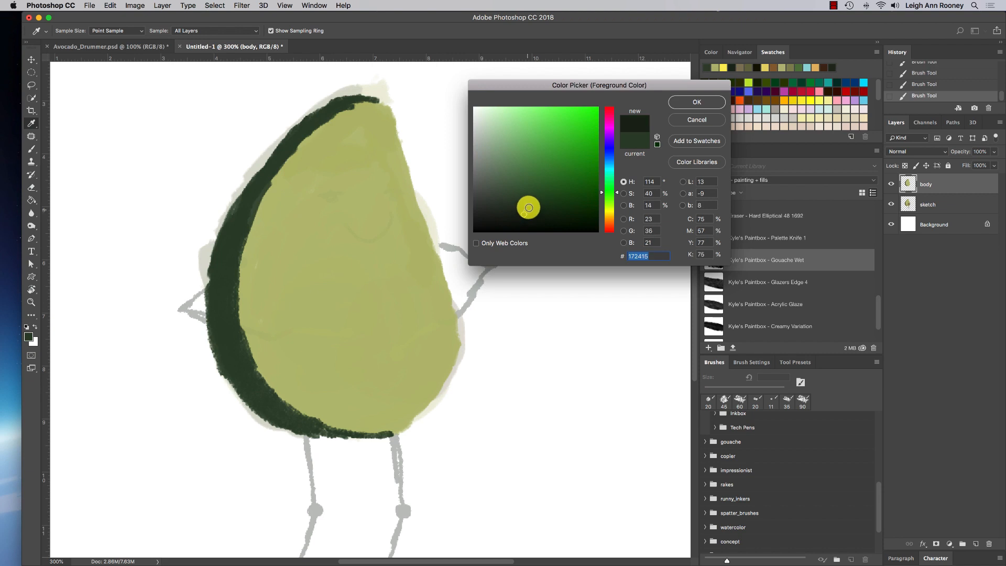
{"action": "left_click", "coordinate": [693, 103]}
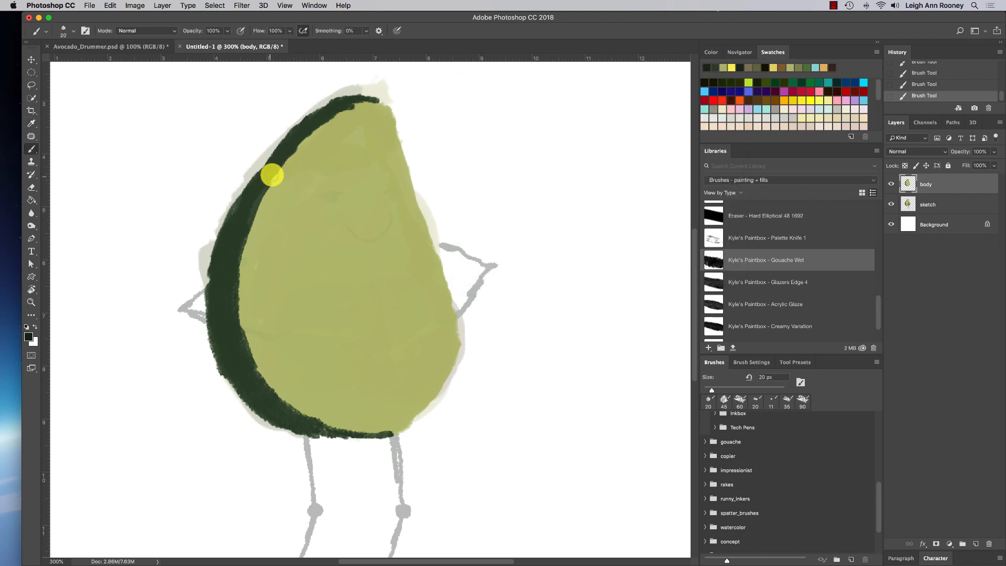
{"action": "mouse_move", "coordinate": [268, 182]}
{"action": "left_mouse_down"}
{"action": "mouse_move", "coordinate": [321, 117]}
{"action": "mouse_move", "coordinate": [305, 132]}
{"action": "mouse_move", "coordinate": [370, 102]}
{"action": "mouse_move", "coordinate": [333, 116]}
{"action": "mouse_move", "coordinate": [254, 204]}
{"action": "mouse_move", "coordinate": [238, 263]}
{"action": "mouse_move", "coordinate": [243, 352]}
{"action": "mouse_move", "coordinate": [239, 328]}
{"action": "mouse_move", "coordinate": [282, 410]}
{"action": "mouse_move", "coordinate": [332, 427]}
{"action": "left_mouse_up"}
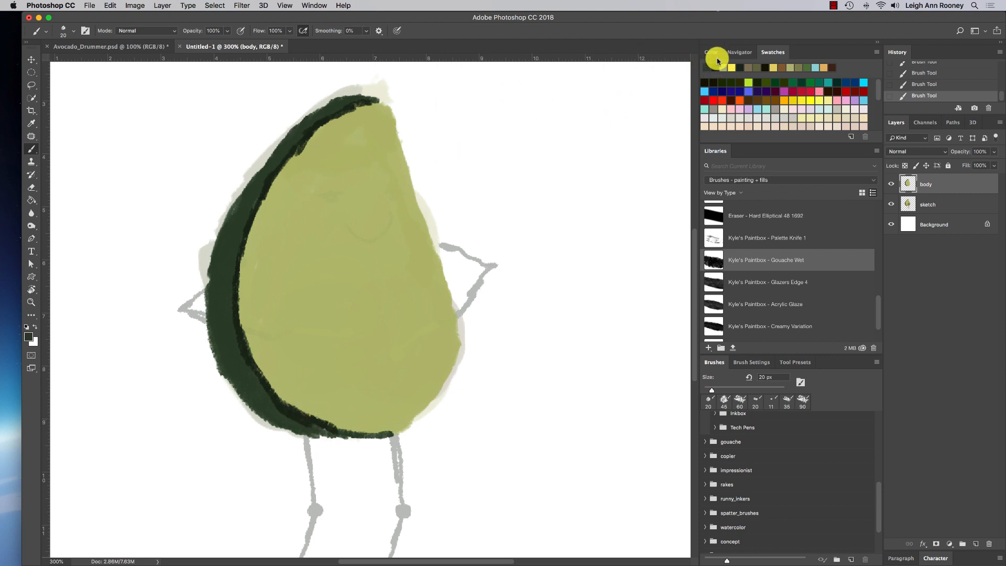
- Set the foreground color to medium green #40603c and paint highlight strokes along the outer dark green skin
{"action": "left_click", "coordinate": [29, 338]}
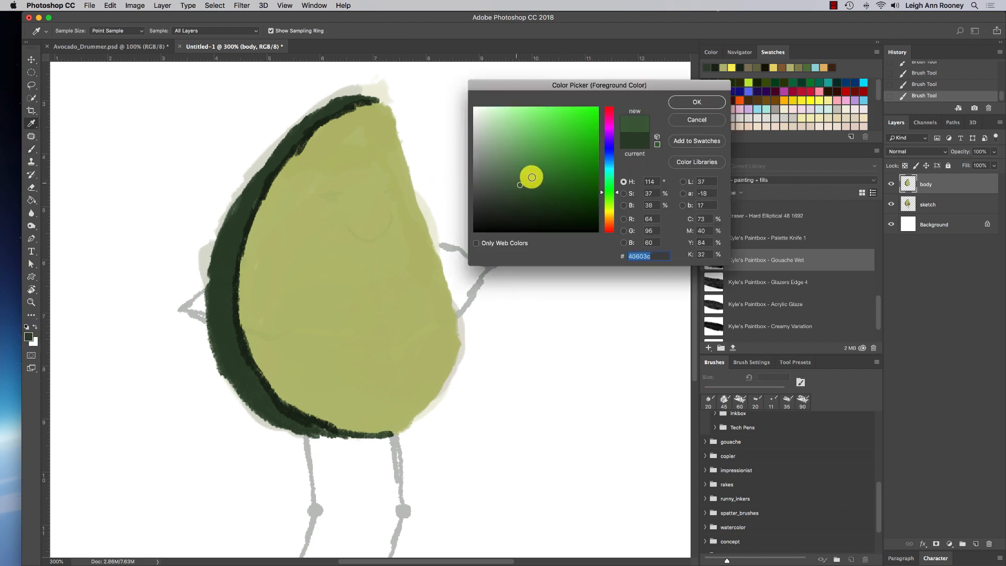
{"action": "left_click", "coordinate": [693, 102]}
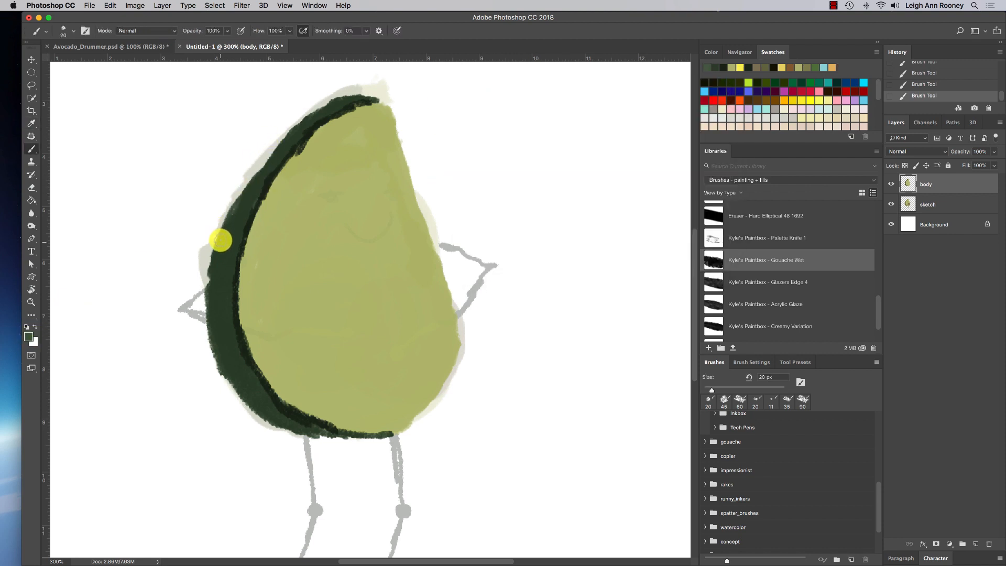
{"action": "mouse_move", "coordinate": [236, 220]}
{"action": "left_mouse_down"}
{"action": "mouse_move", "coordinate": [216, 280]}
{"action": "mouse_move", "coordinate": [227, 336]}
{"action": "left_mouse_up"}
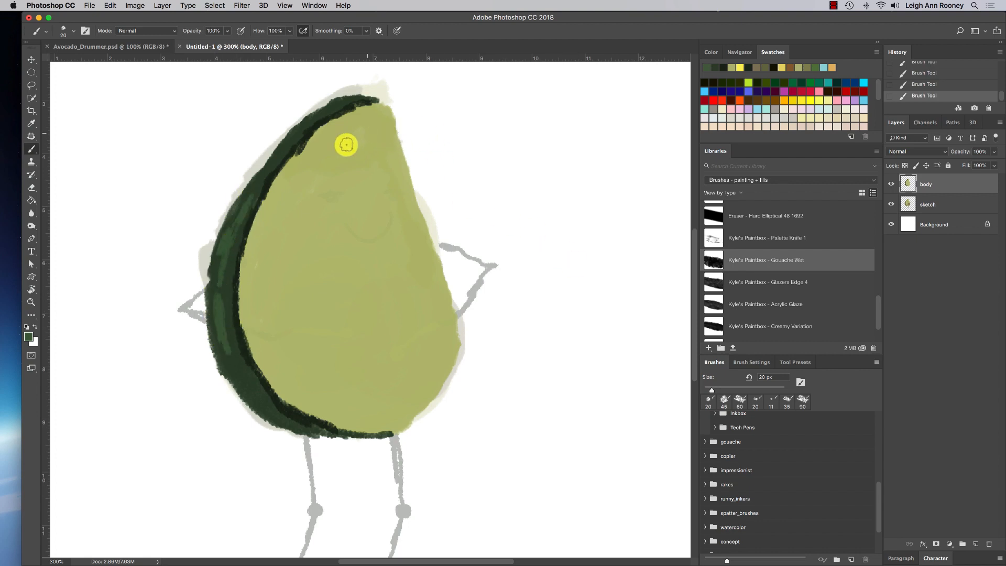
- Set the foreground color to olive #8f9557 and shade the flesh along the skin's inner edge and across the base
{"action": "left_click", "coordinate": [733, 65]}
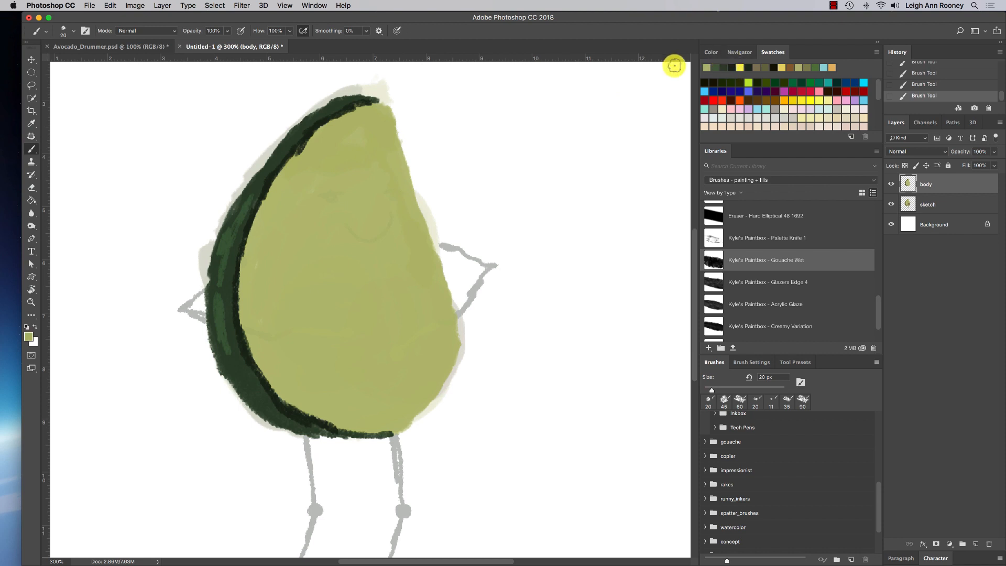
{"action": "left_click", "coordinate": [29, 342]}
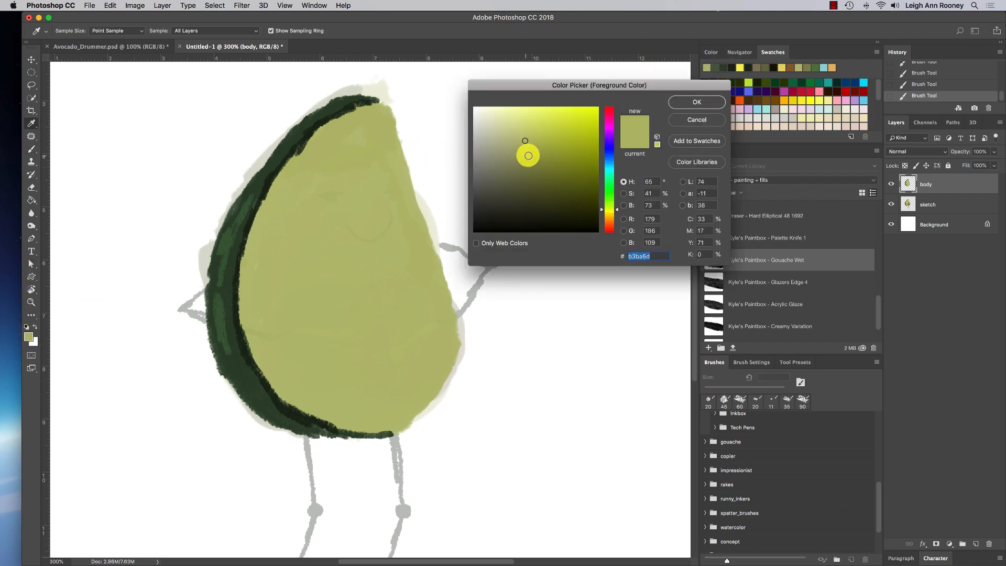
{"action": "left_click", "coordinate": [525, 158]}
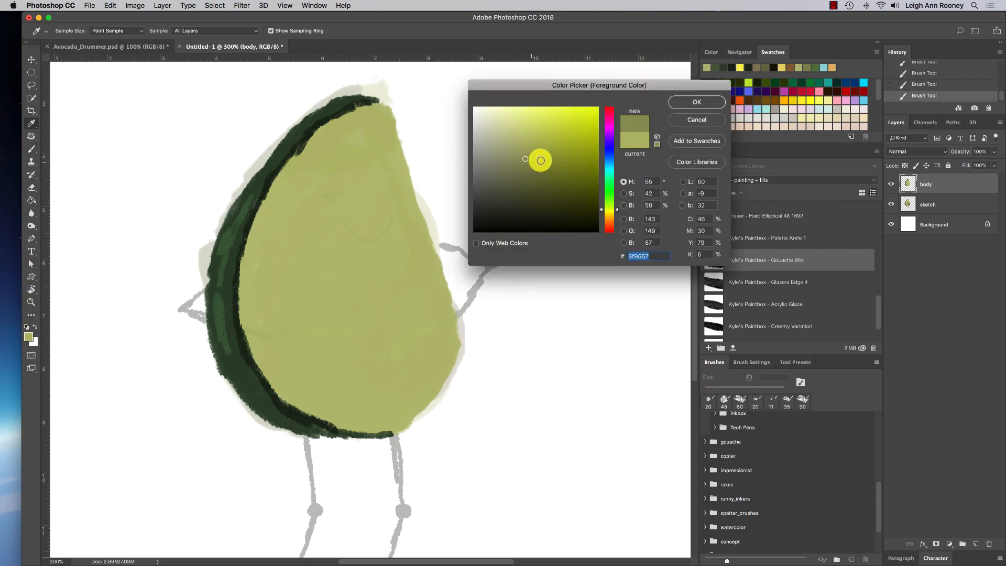
{"action": "left_click", "coordinate": [685, 106]}
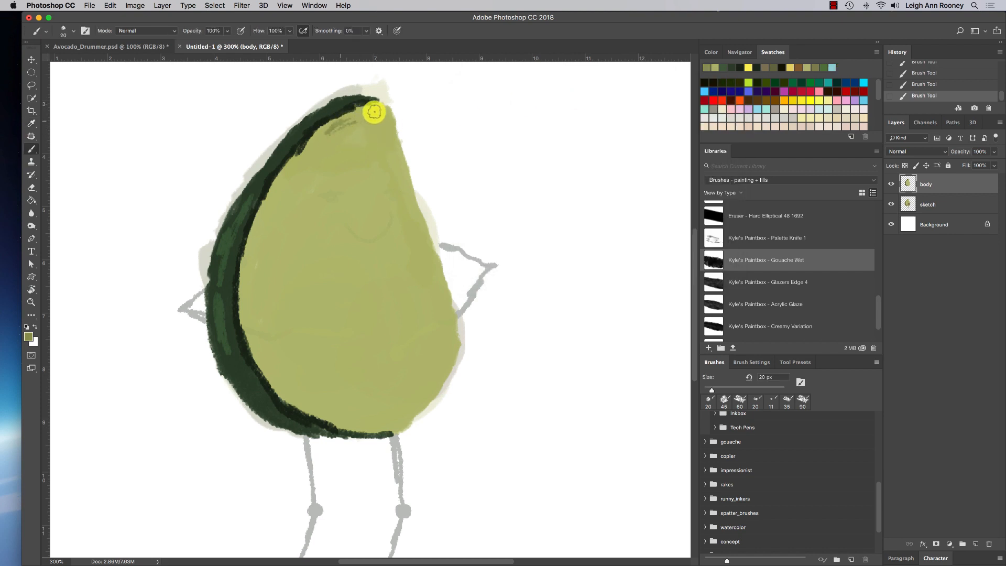
{"action": "mouse_move", "coordinate": [375, 107]}
{"action": "left_mouse_down"}
{"action": "mouse_move", "coordinate": [315, 142]}
{"action": "mouse_move", "coordinate": [317, 168]}
{"action": "mouse_move", "coordinate": [307, 161]}
{"action": "mouse_move", "coordinate": [264, 232]}
{"action": "mouse_move", "coordinate": [274, 195]}
{"action": "mouse_move", "coordinate": [256, 258]}
{"action": "mouse_move", "coordinate": [259, 330]}
{"action": "mouse_move", "coordinate": [270, 349]}
{"action": "mouse_move", "coordinate": [269, 341]}
{"action": "mouse_move", "coordinate": [291, 346]}
{"action": "mouse_move", "coordinate": [316, 391]}
{"action": "mouse_move", "coordinate": [347, 397]}
{"action": "mouse_move", "coordinate": [331, 400]}
{"action": "mouse_move", "coordinate": [337, 413]}
{"action": "mouse_move", "coordinate": [404, 385]}
{"action": "mouse_move", "coordinate": [387, 418]}
{"action": "mouse_move", "coordinate": [448, 366]}
{"action": "left_mouse_up"}
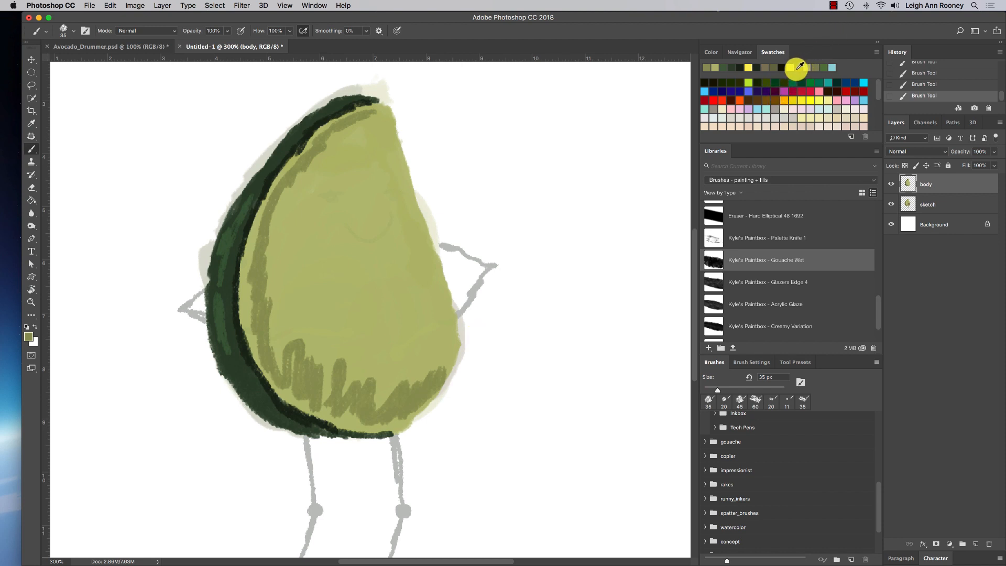
- Paint a round brown #916028 pit at the flesh's lower right and shade its lower-left edge with dark brown #62411b
{"action": "left_click", "coordinate": [775, 100]}
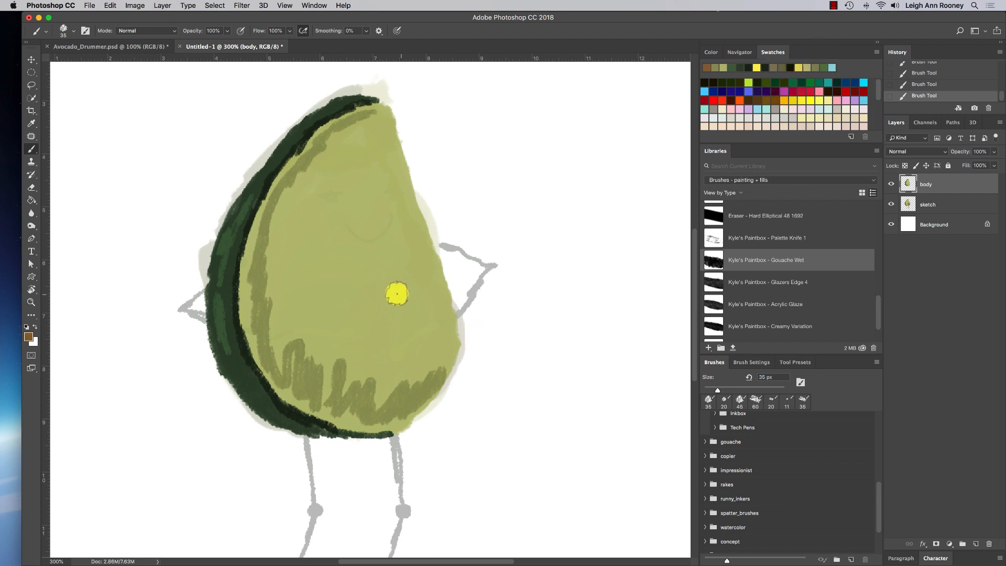
{"action": "mouse_move", "coordinate": [402, 284]}
{"action": "left_mouse_down"}
{"action": "mouse_move", "coordinate": [371, 346]}
{"action": "mouse_move", "coordinate": [376, 298]}
{"action": "mouse_move", "coordinate": [387, 370]}
{"action": "mouse_move", "coordinate": [425, 384]}
{"action": "mouse_move", "coordinate": [395, 379]}
{"action": "mouse_move", "coordinate": [460, 358]}
{"action": "mouse_move", "coordinate": [440, 374]}
{"action": "mouse_move", "coordinate": [471, 344]}
{"action": "mouse_move", "coordinate": [448, 294]}
{"action": "mouse_move", "coordinate": [414, 283]}
{"action": "mouse_move", "coordinate": [451, 300]}
{"action": "mouse_move", "coordinate": [466, 341]}
{"action": "mouse_move", "coordinate": [439, 365]}
{"action": "mouse_move", "coordinate": [425, 298]}
{"action": "mouse_move", "coordinate": [367, 350]}
{"action": "mouse_move", "coordinate": [369, 316]}
{"action": "mouse_move", "coordinate": [370, 363]}
{"action": "mouse_move", "coordinate": [391, 387]}
{"action": "mouse_move", "coordinate": [423, 388]}
{"action": "mouse_move", "coordinate": [443, 371]}
{"action": "mouse_move", "coordinate": [426, 365]}
{"action": "mouse_move", "coordinate": [418, 344]}
{"action": "mouse_move", "coordinate": [435, 315]}
{"action": "mouse_move", "coordinate": [410, 354]}
{"action": "mouse_move", "coordinate": [381, 354]}
{"action": "mouse_move", "coordinate": [411, 311]}
{"action": "left_mouse_up"}
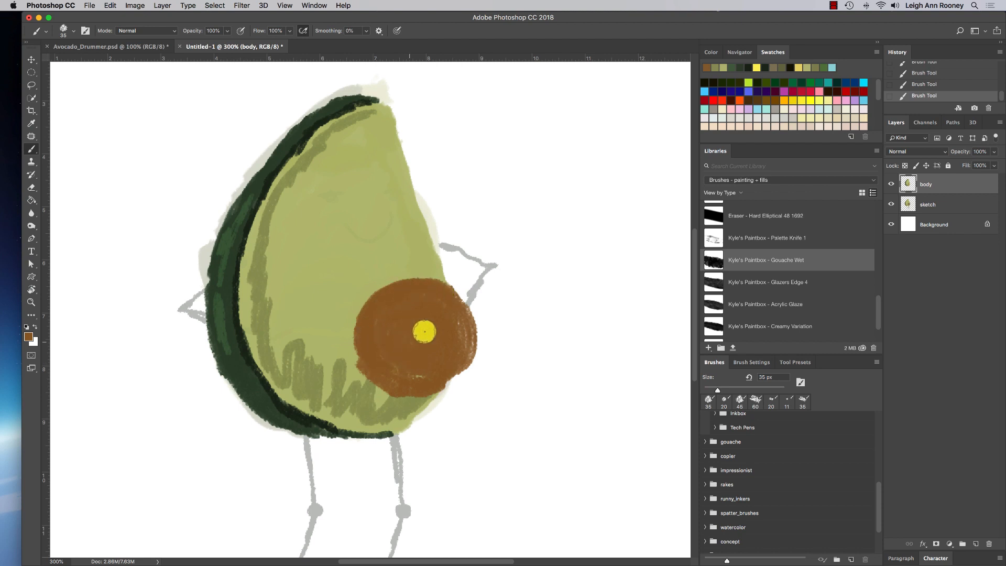
{"action": "left_click", "coordinate": [28, 335]}
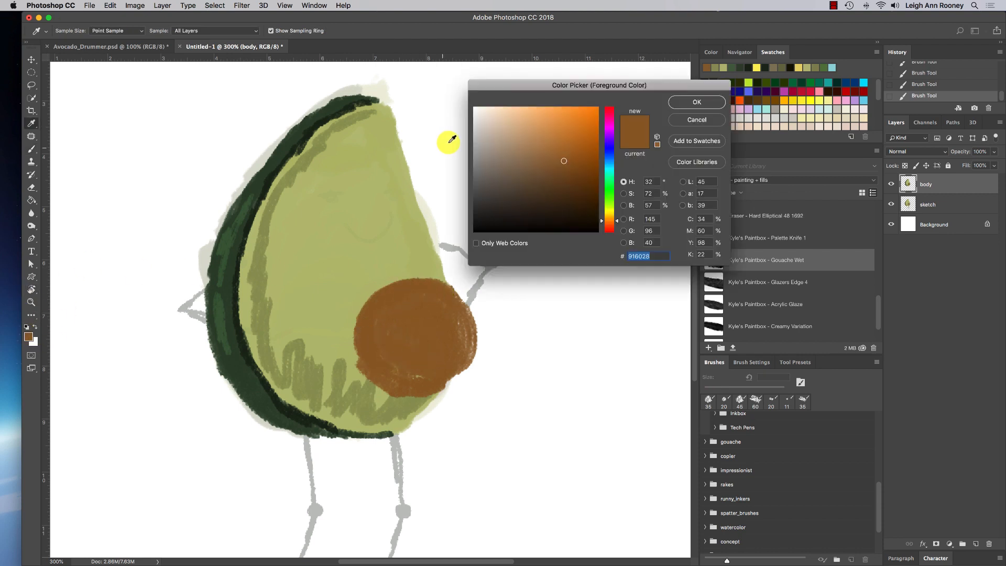
{"action": "left_click", "coordinate": [565, 179]}
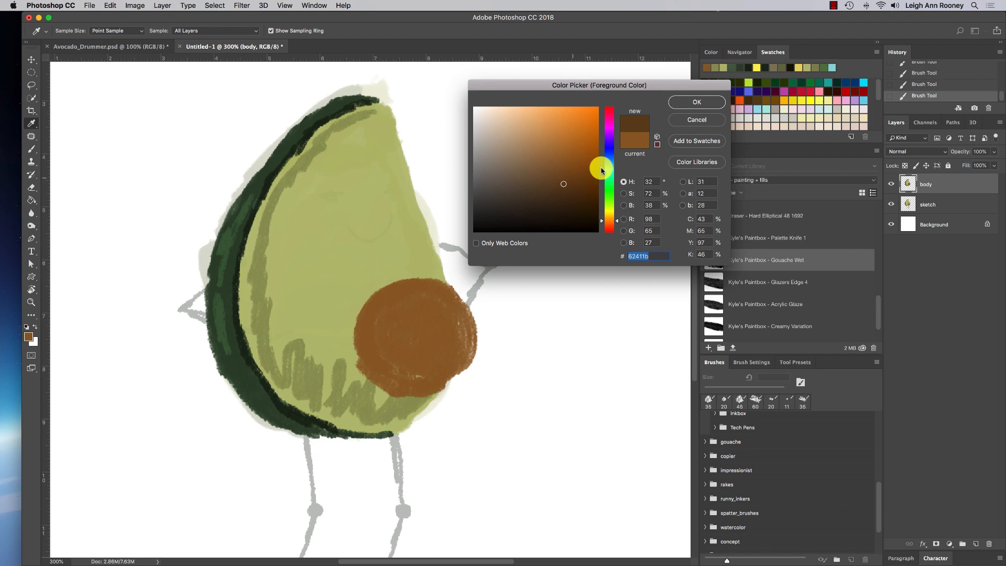
{"action": "left_click", "coordinate": [696, 102]}
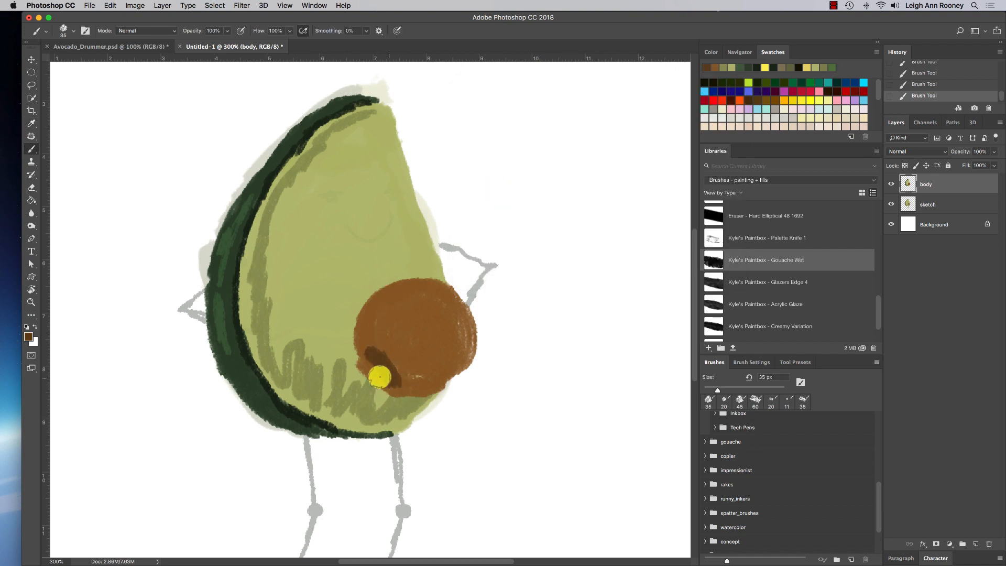
{"action": "mouse_move", "coordinate": [380, 376]}
{"action": "left_mouse_down"}
{"action": "mouse_move", "coordinate": [418, 384]}
{"action": "mouse_move", "coordinate": [460, 363]}
{"action": "mouse_move", "coordinate": [395, 373]}
{"action": "mouse_move", "coordinate": [370, 334]}
{"action": "left_mouse_up"}
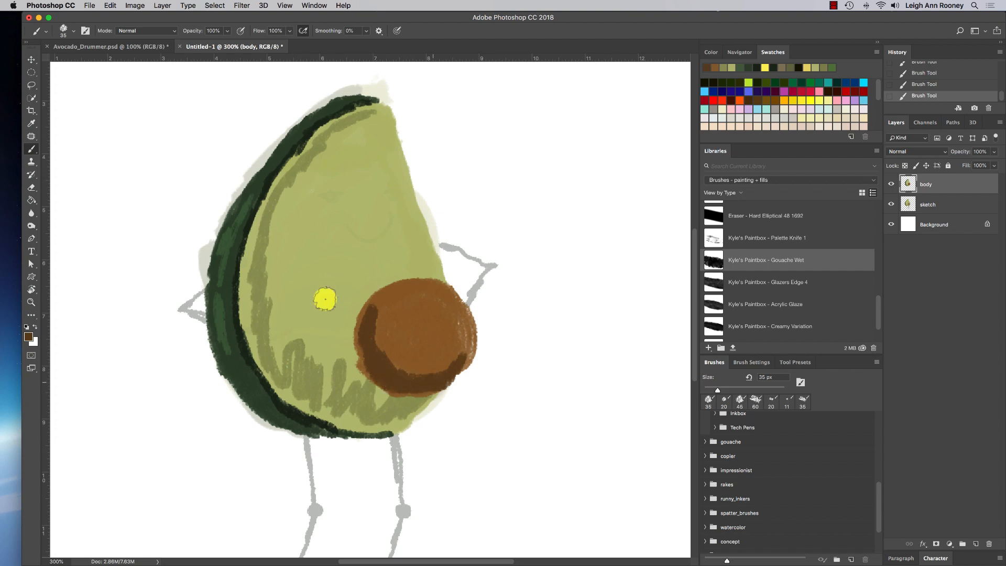
- Paint a light brown #b57a36 highlight in the pit's center and an olive shadow on the flesh around the pit's upper left
{"action": "left_click", "coordinate": [714, 67]}
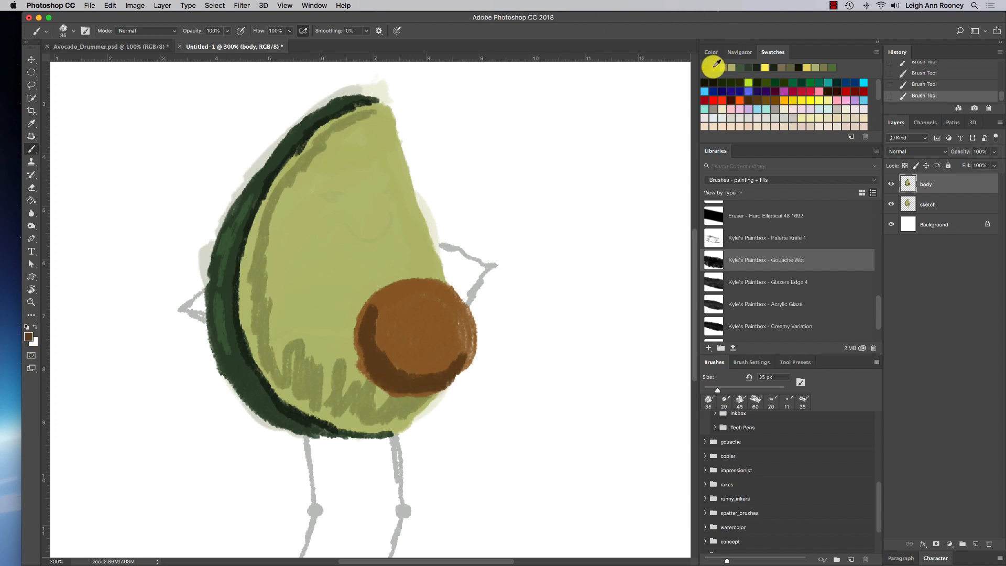
{"action": "left_click", "coordinate": [28, 336]}
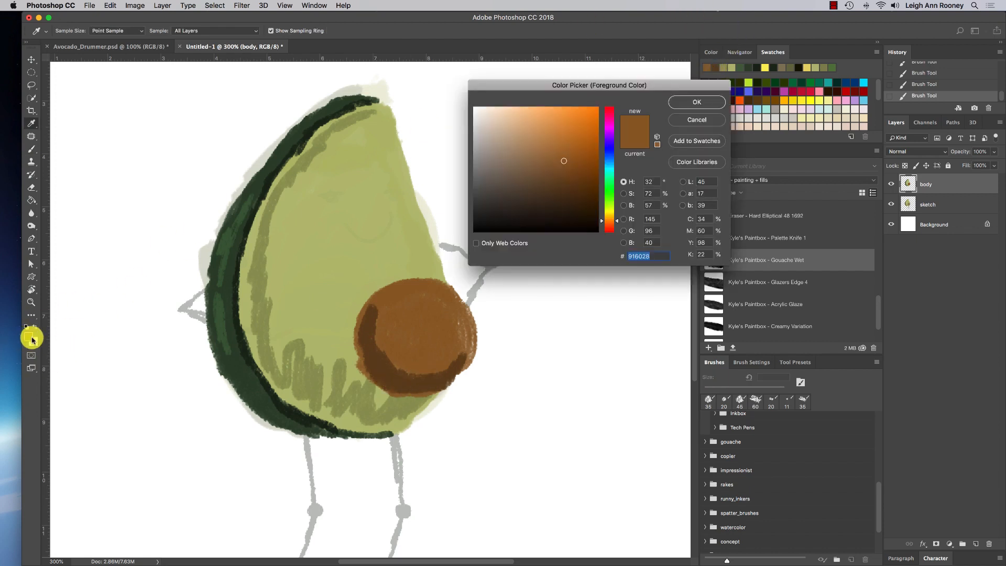
{"action": "left_click", "coordinate": [562, 143]}
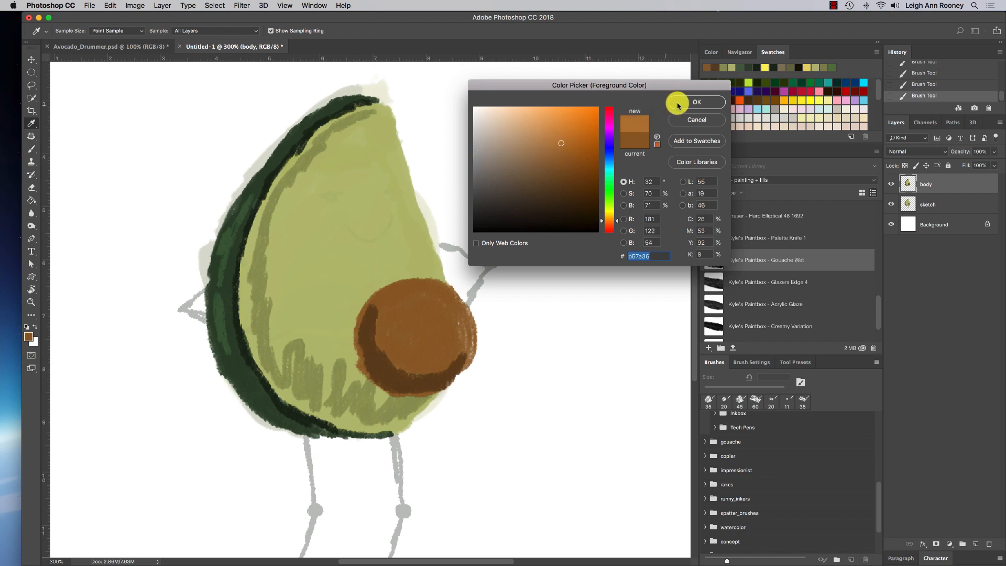
{"action": "left_click", "coordinate": [676, 102]}
{"action": "mouse_move", "coordinate": [418, 314]}
{"action": "left_mouse_down"}
{"action": "mouse_move", "coordinate": [411, 336]}
{"action": "mouse_move", "coordinate": [429, 322]}
{"action": "left_mouse_up"}
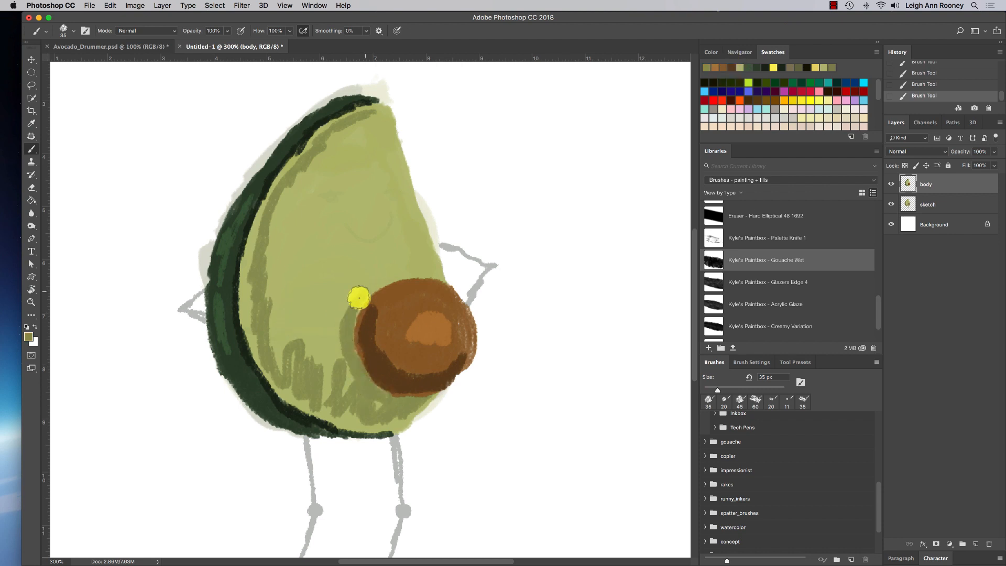
{"action": "left_click_drag", "start_coordinate": [359, 297], "coordinate": [398, 281]}
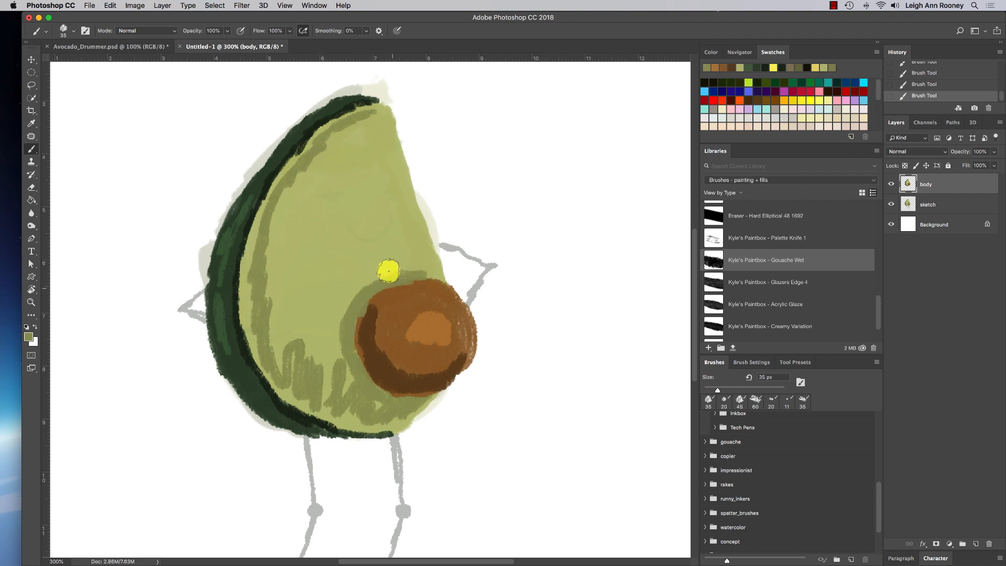
{"action": "mouse_move", "coordinate": [337, 339]}
{"action": "left_mouse_down"}
{"action": "mouse_move", "coordinate": [344, 294]}
{"action": "mouse_move", "coordinate": [363, 286]}
{"action": "left_mouse_up"}
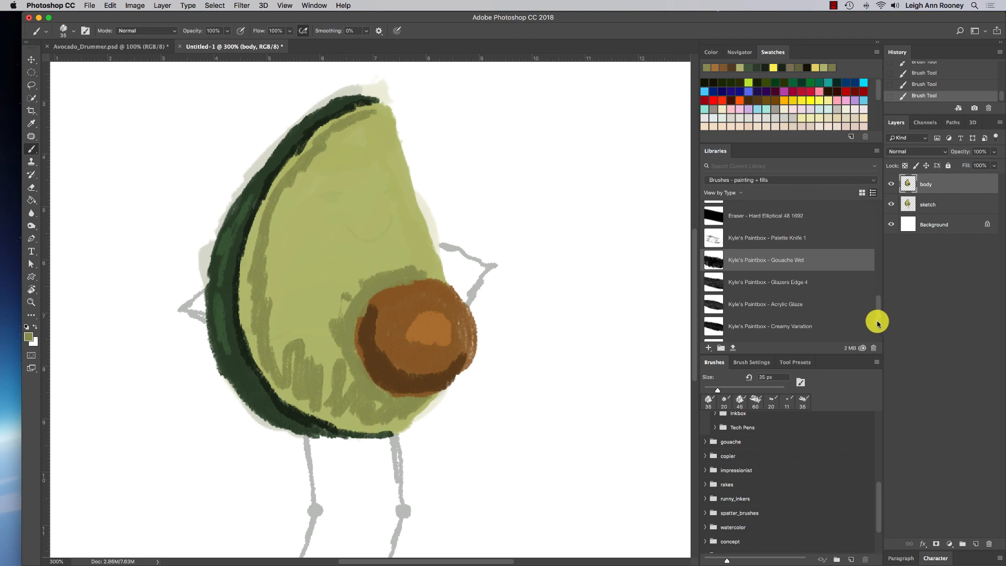
- Blend the olive shading into the flesh using the Mixer - Kyle's Real Oils - Oil Deluxe Big Canvas brush at 60 px
{"action": "scroll", "coordinate": [877, 323], "scroll_direction": "down", "scroll_amount": 3}
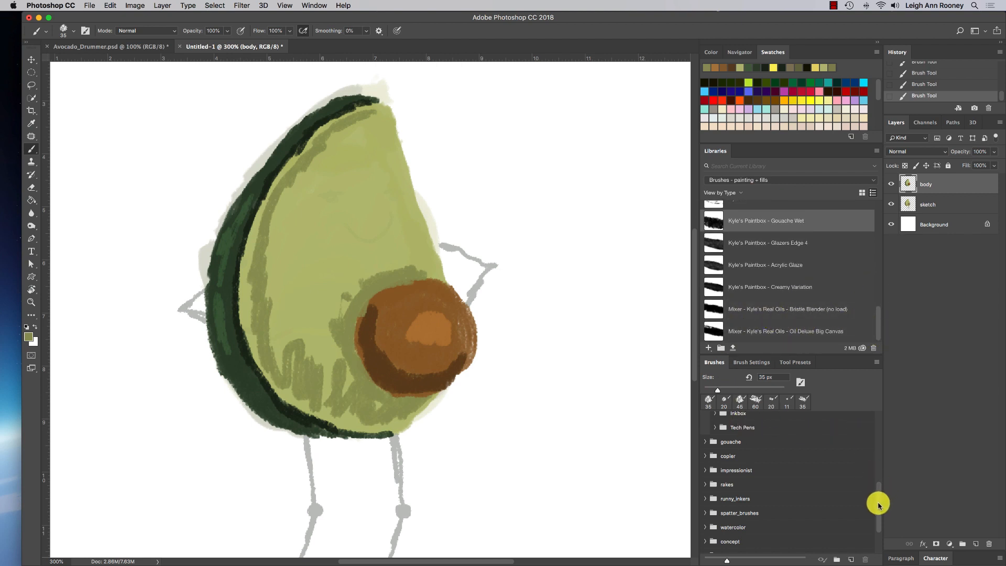
{"action": "mouse_move", "coordinate": [879, 504]}
{"action": "left_mouse_down"}
{"action": "mouse_move", "coordinate": [879, 435]}
{"action": "mouse_move", "coordinate": [879, 479]}
{"action": "left_mouse_up"}
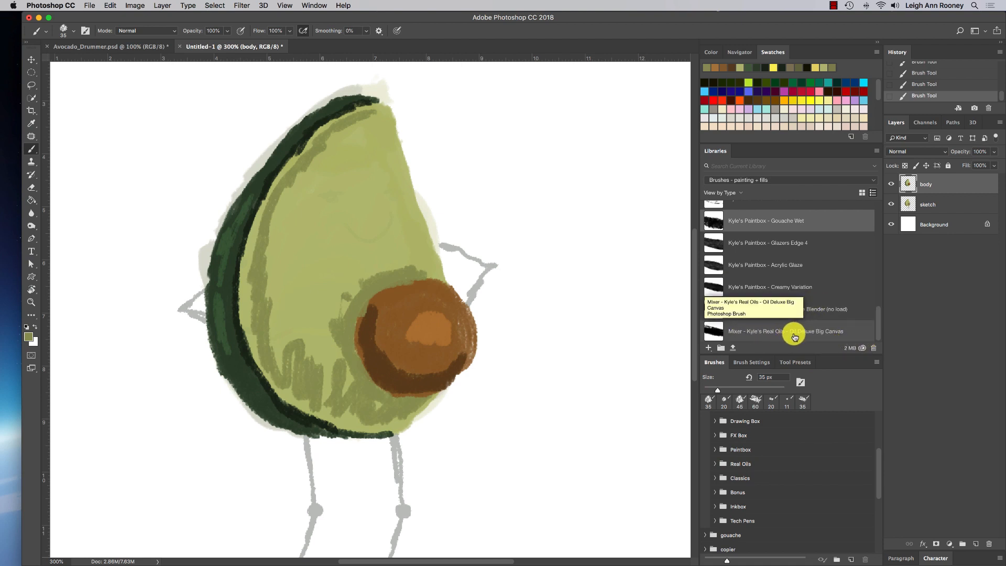
{"action": "left_click", "coordinate": [815, 331]}
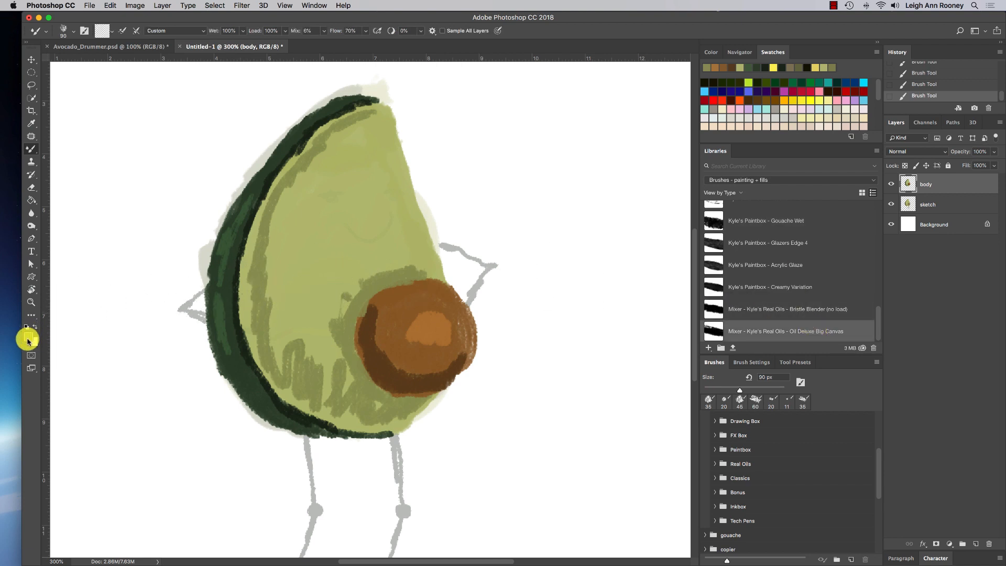
{"action": "key", "text": "bracketleft"}
{"action": "left_click", "coordinate": [277, 282]}
{"action": "mouse_move", "coordinate": [280, 281]}
{"action": "left_mouse_down"}
{"action": "mouse_move", "coordinate": [304, 161]}
{"action": "mouse_move", "coordinate": [378, 116]}
{"action": "mouse_move", "coordinate": [343, 131]}
{"action": "mouse_move", "coordinate": [313, 160]}
{"action": "mouse_move", "coordinate": [307, 154]}
{"action": "mouse_move", "coordinate": [267, 210]}
{"action": "mouse_move", "coordinate": [255, 291]}
{"action": "mouse_move", "coordinate": [253, 261]}
{"action": "mouse_move", "coordinate": [266, 348]}
{"action": "mouse_move", "coordinate": [302, 379]}
{"action": "mouse_move", "coordinate": [312, 369]}
{"action": "mouse_move", "coordinate": [278, 371]}
{"action": "mouse_move", "coordinate": [303, 394]}
{"action": "mouse_move", "coordinate": [369, 416]}
{"action": "mouse_move", "coordinate": [388, 413]}
{"action": "mouse_move", "coordinate": [371, 414]}
{"action": "mouse_move", "coordinate": [340, 376]}
{"action": "mouse_move", "coordinate": [336, 338]}
{"action": "mouse_move", "coordinate": [363, 282]}
{"action": "mouse_move", "coordinate": [417, 262]}
{"action": "left_mouse_up"}
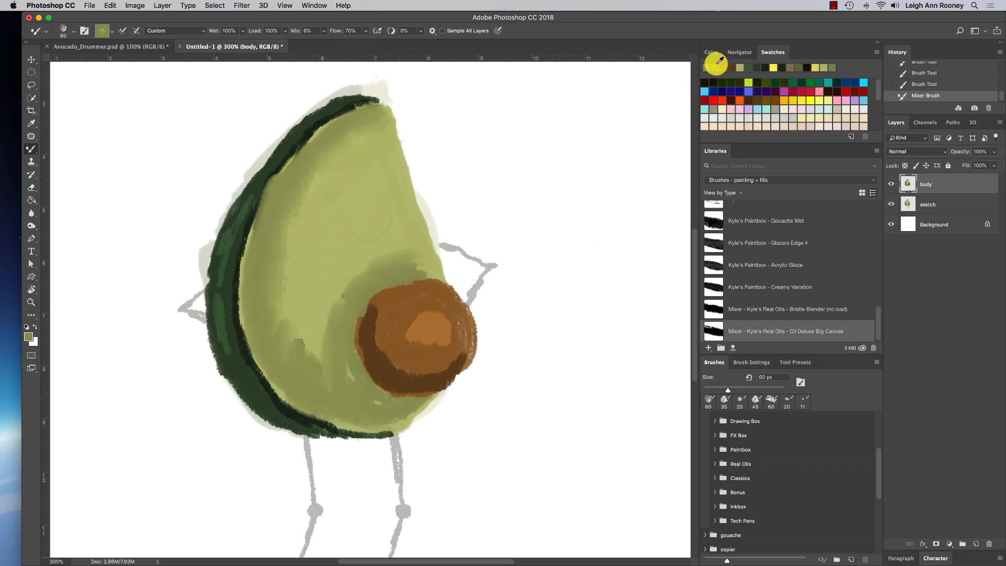
- Blend the pit's highlight and shadow, and mix the green tones along the skin with the same mixer brush
{"action": "mouse_move", "coordinate": [422, 325]}
{"action": "left_mouse_down"}
{"action": "mouse_move", "coordinate": [387, 361]}
{"action": "mouse_move", "coordinate": [402, 334]}
{"action": "mouse_move", "coordinate": [413, 353]}
{"action": "mouse_move", "coordinate": [403, 334]}
{"action": "mouse_move", "coordinate": [430, 350]}
{"action": "mouse_move", "coordinate": [426, 320]}
{"action": "mouse_move", "coordinate": [445, 315]}
{"action": "mouse_move", "coordinate": [448, 336]}
{"action": "mouse_move", "coordinate": [402, 311]}
{"action": "mouse_move", "coordinate": [421, 290]}
{"action": "mouse_move", "coordinate": [374, 314]}
{"action": "mouse_move", "coordinate": [391, 359]}
{"action": "mouse_move", "coordinate": [410, 365]}
{"action": "mouse_move", "coordinate": [398, 370]}
{"action": "mouse_move", "coordinate": [425, 375]}
{"action": "mouse_move", "coordinate": [457, 334]}
{"action": "mouse_move", "coordinate": [449, 361]}
{"action": "mouse_move", "coordinate": [459, 348]}
{"action": "mouse_move", "coordinate": [457, 330]}
{"action": "mouse_move", "coordinate": [427, 373]}
{"action": "mouse_move", "coordinate": [403, 375]}
{"action": "mouse_move", "coordinate": [378, 318]}
{"action": "mouse_move", "coordinate": [399, 373]}
{"action": "mouse_move", "coordinate": [450, 361]}
{"action": "mouse_move", "coordinate": [425, 376]}
{"action": "mouse_move", "coordinate": [452, 300]}
{"action": "left_mouse_up"}
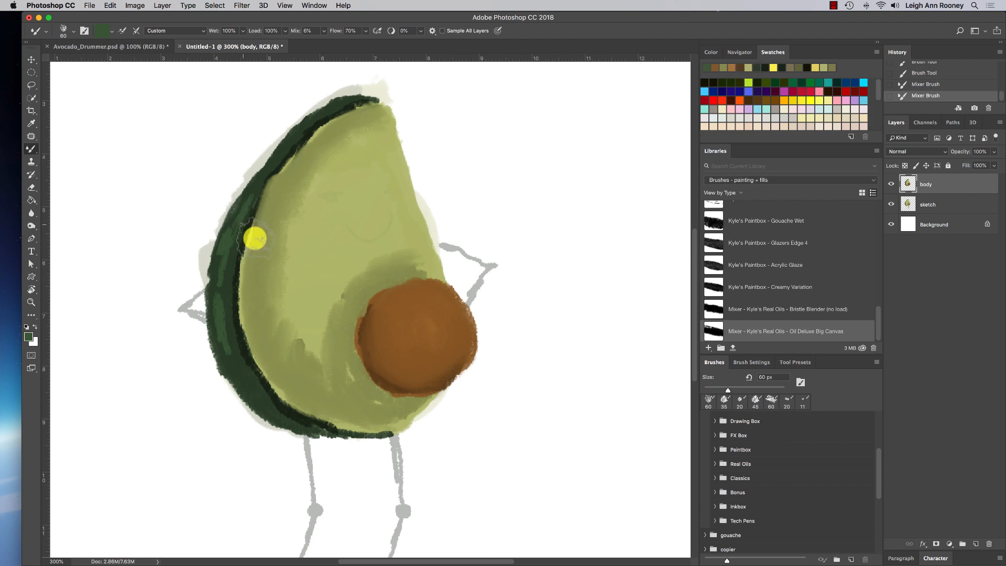
{"action": "mouse_move", "coordinate": [253, 236]}
{"action": "left_mouse_down"}
{"action": "mouse_move", "coordinate": [224, 258]}
{"action": "mouse_move", "coordinate": [226, 269]}
{"action": "mouse_move", "coordinate": [224, 247]}
{"action": "mouse_move", "coordinate": [221, 297]}
{"action": "mouse_move", "coordinate": [228, 274]}
{"action": "mouse_move", "coordinate": [257, 383]}
{"action": "mouse_move", "coordinate": [290, 413]}
{"action": "left_mouse_up"}
{"action": "mouse_move", "coordinate": [253, 171]}
{"action": "left_mouse_down"}
{"action": "mouse_move", "coordinate": [281, 162]}
{"action": "mouse_move", "coordinate": [338, 108]}
{"action": "mouse_move", "coordinate": [377, 99]}
{"action": "left_mouse_up"}
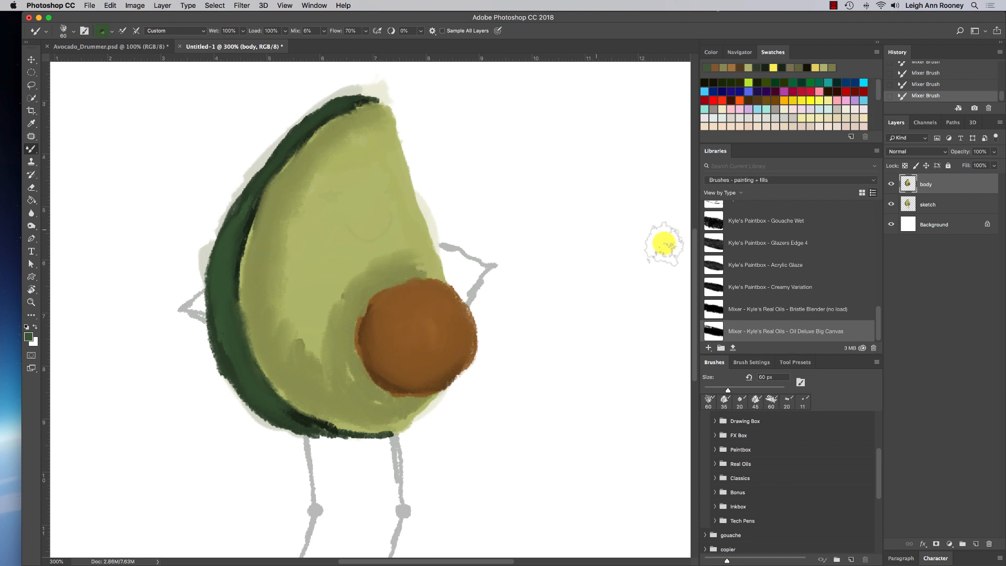
- Smooth the flesh shading with the Mixer - Kyle's Real Oils - Bristle Blender (no load) brush at 100 px
{"action": "left_click", "coordinate": [809, 313]}
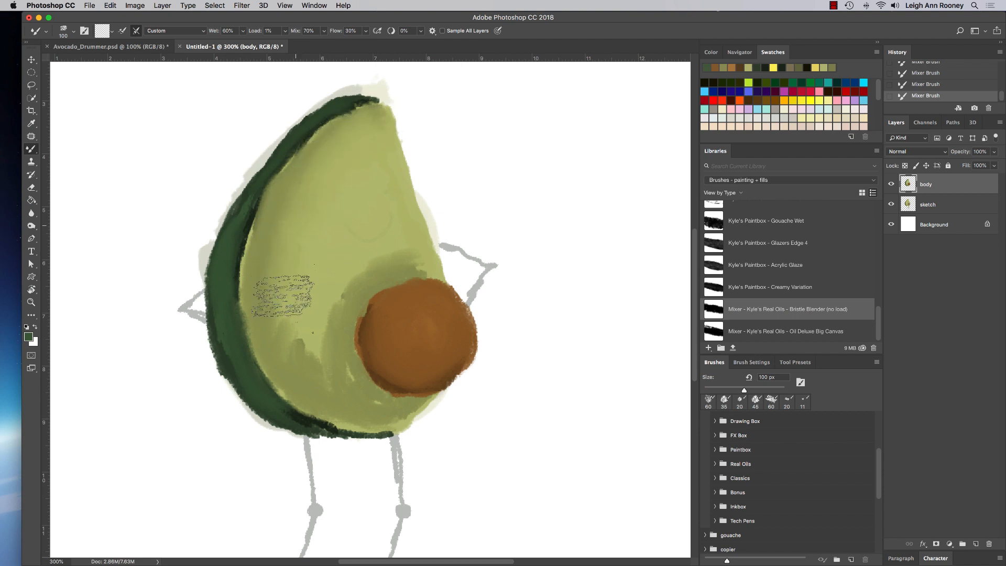
{"action": "mouse_move", "coordinate": [325, 293]}
{"action": "left_mouse_down"}
{"action": "mouse_move", "coordinate": [366, 260]}
{"action": "mouse_move", "coordinate": [390, 259]}
{"action": "mouse_move", "coordinate": [420, 287]}
{"action": "left_mouse_up"}
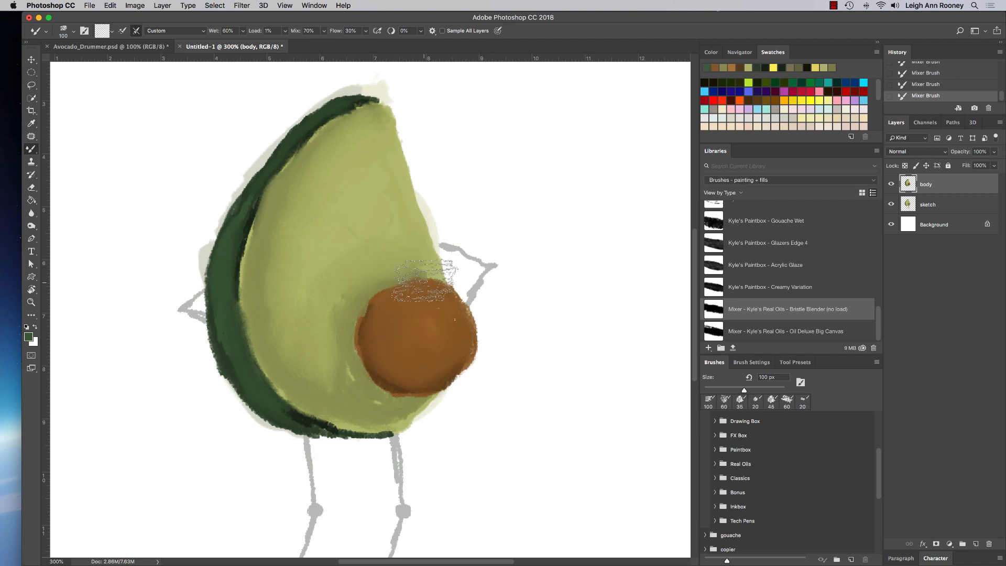
- Repaint the very dark green shadow along the skin's inner edge using Kyle's Paintbox - Gouache Wet at 25 px
{"action": "left_click", "coordinate": [777, 287]}
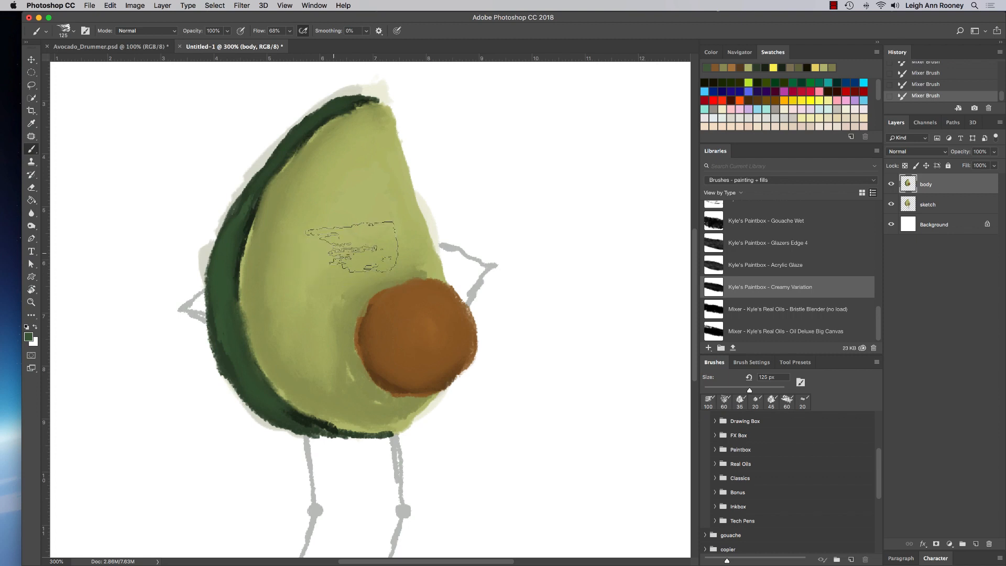
{"action": "left_click", "coordinate": [802, 221]}
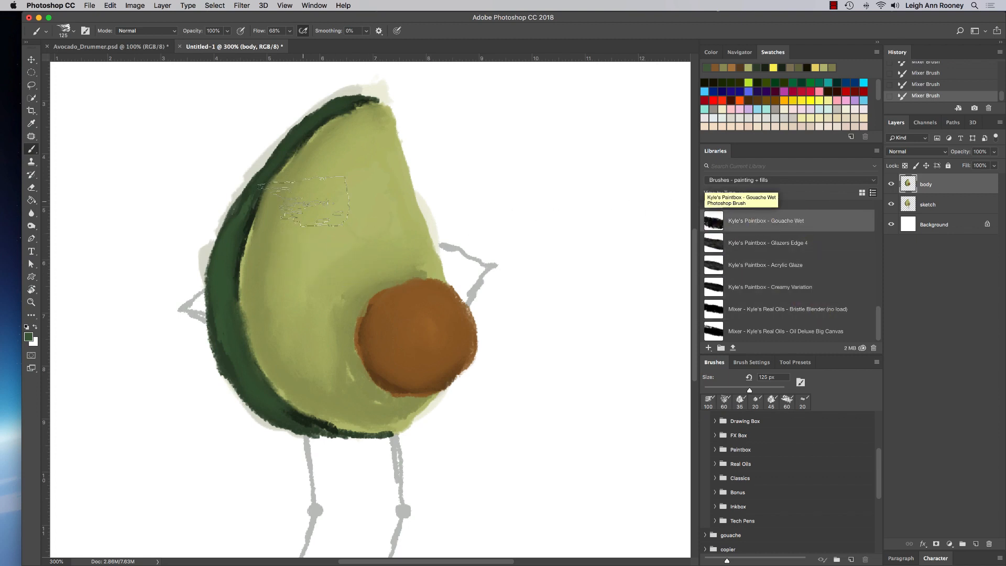
{"action": "left_click", "coordinate": [726, 233]}
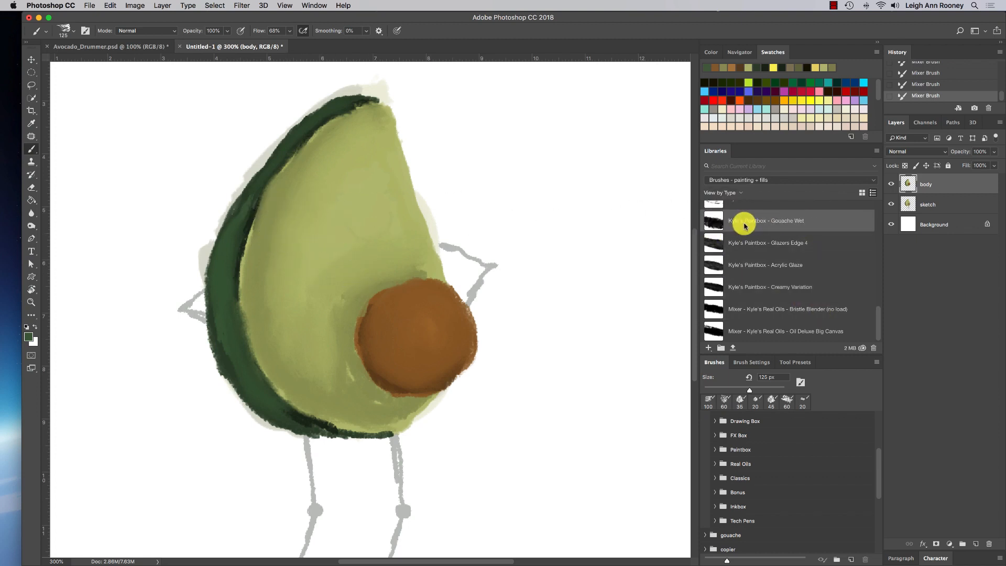
{"action": "key", "text": "bracketleft"}
{"action": "key", "text": "bracketleft"}
{"action": "key", "text": "bracketleft"}
{"action": "key", "text": "bracketleft"}
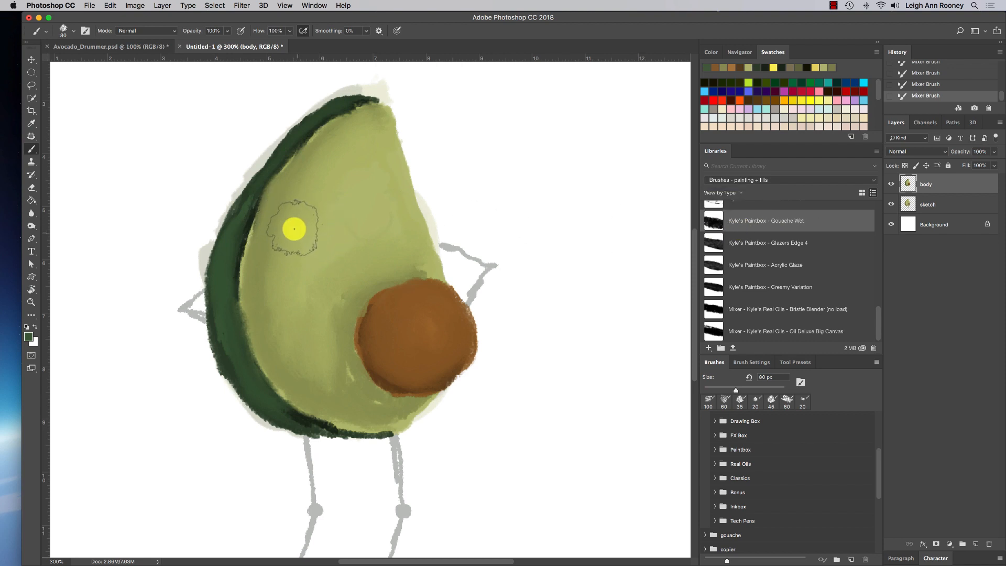
{"action": "key", "text": "bracketleft"}
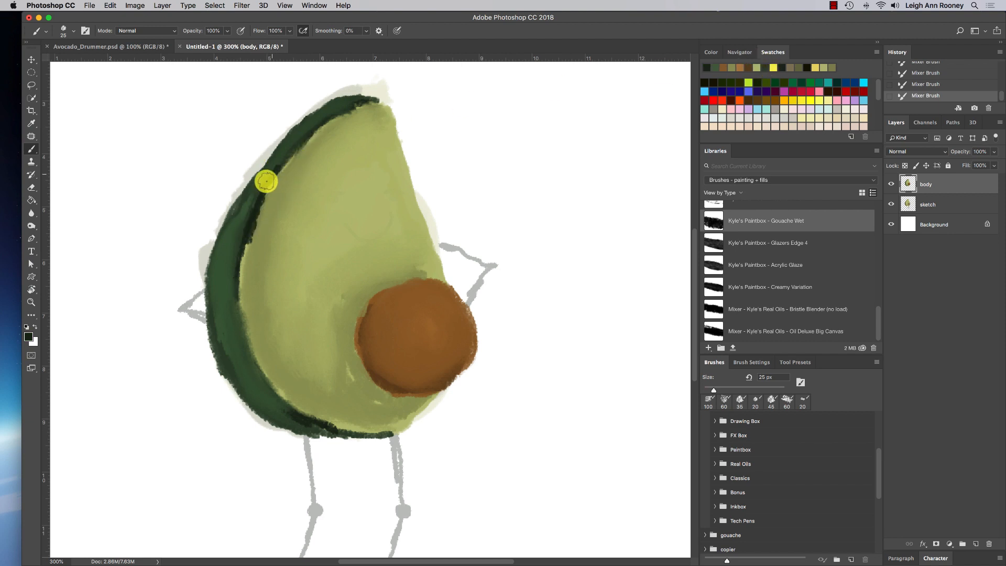
{"action": "mouse_move", "coordinate": [266, 181]}
{"action": "left_mouse_down"}
{"action": "mouse_move", "coordinate": [341, 112]}
{"action": "mouse_move", "coordinate": [371, 102]}
{"action": "mouse_move", "coordinate": [306, 133]}
{"action": "mouse_move", "coordinate": [319, 127]}
{"action": "mouse_move", "coordinate": [263, 192]}
{"action": "mouse_move", "coordinate": [232, 275]}
{"action": "mouse_move", "coordinate": [245, 242]}
{"action": "mouse_move", "coordinate": [241, 330]}
{"action": "mouse_move", "coordinate": [241, 318]}
{"action": "mouse_move", "coordinate": [272, 391]}
{"action": "mouse_move", "coordinate": [298, 387]}
{"action": "mouse_move", "coordinate": [284, 426]}
{"action": "mouse_move", "coordinate": [267, 400]}
{"action": "mouse_move", "coordinate": [275, 396]}
{"action": "mouse_move", "coordinate": [296, 417]}
{"action": "mouse_move", "coordinate": [343, 433]}
{"action": "left_mouse_up"}
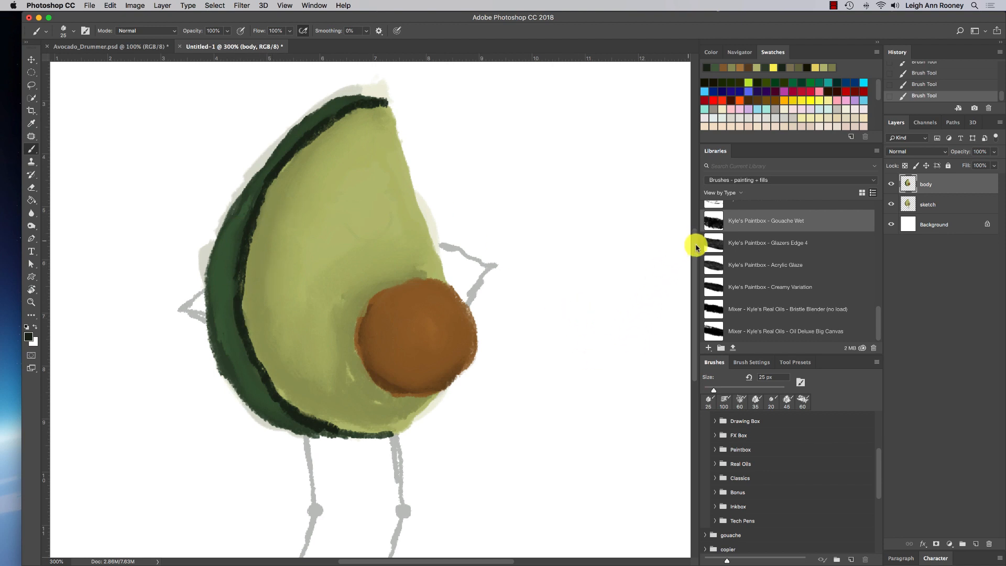
- Blend the dark green shadow along the skin's inner edge with the Mixer - Kyle's Real Oils - Bristle Blender (no load) brush at 40 px
{"action": "left_click", "coordinate": [777, 314]}
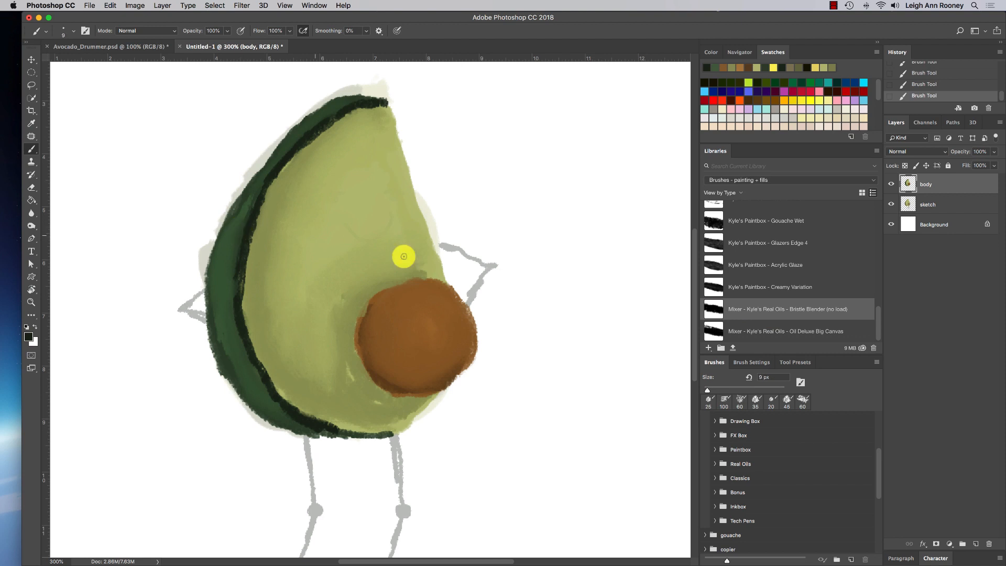
{"action": "left_click", "coordinate": [726, 314]}
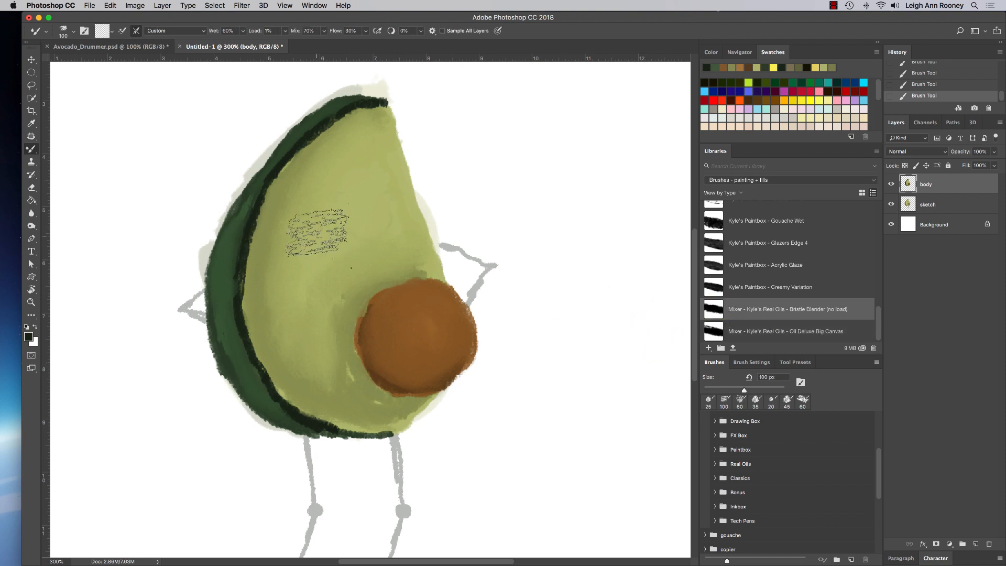
{"action": "key", "text": "bracketleft"}
{"action": "key", "text": "bracketleft"}
{"action": "key", "text": "bracketleft"}
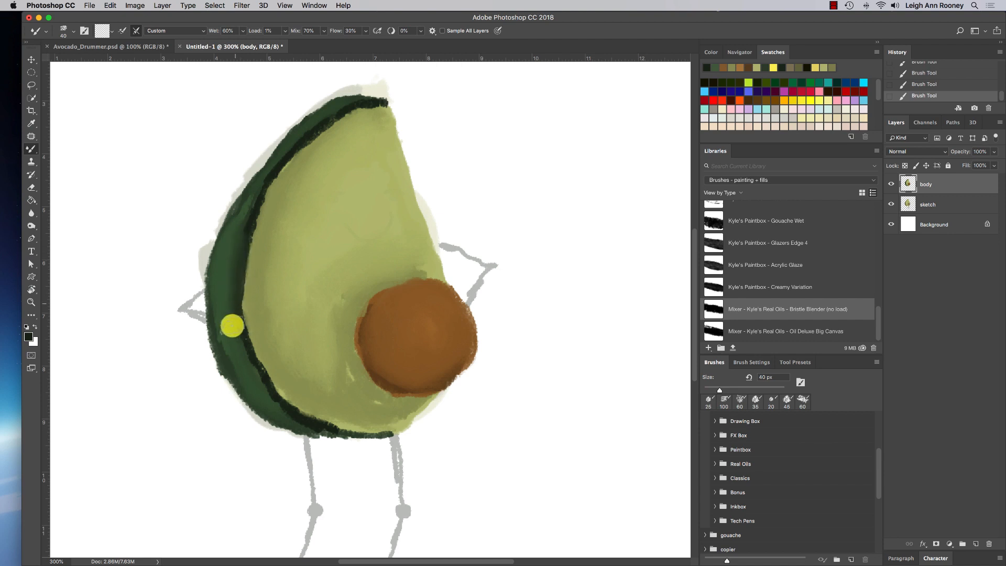
{"action": "mouse_move", "coordinate": [232, 326]}
{"action": "left_mouse_down"}
{"action": "mouse_move", "coordinate": [243, 345]}
{"action": "mouse_move", "coordinate": [244, 225]}
{"action": "mouse_move", "coordinate": [258, 193]}
{"action": "mouse_move", "coordinate": [309, 137]}
{"action": "mouse_move", "coordinate": [384, 101]}
{"action": "left_mouse_up"}
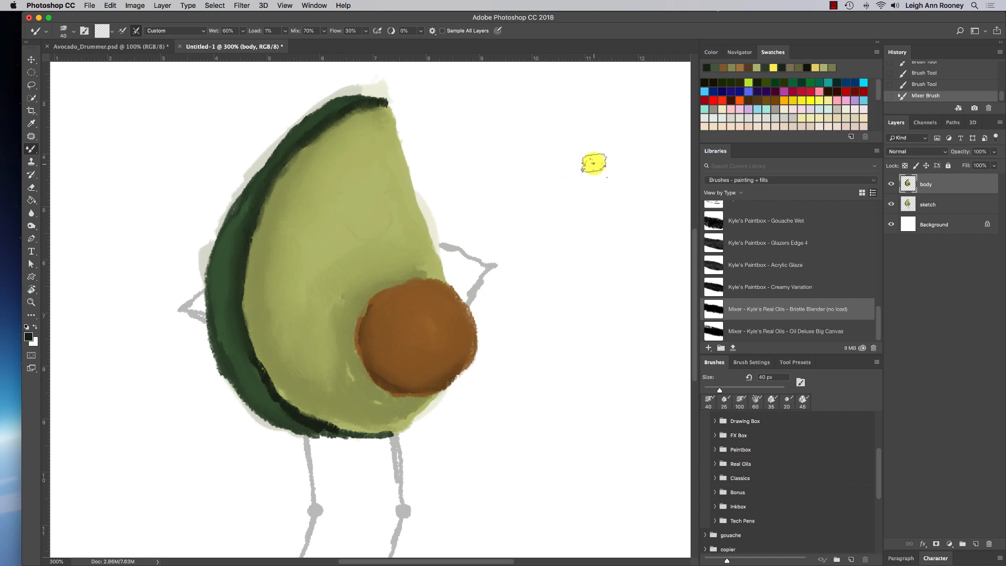
{"action": "key", "text": "super+minus"}
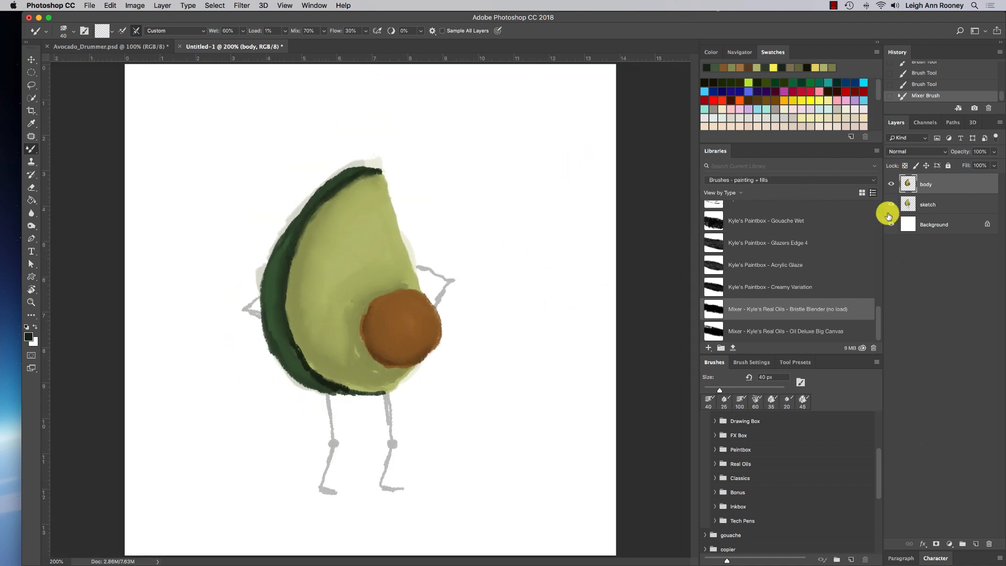
{"action": "left_click", "coordinate": [890, 204]}
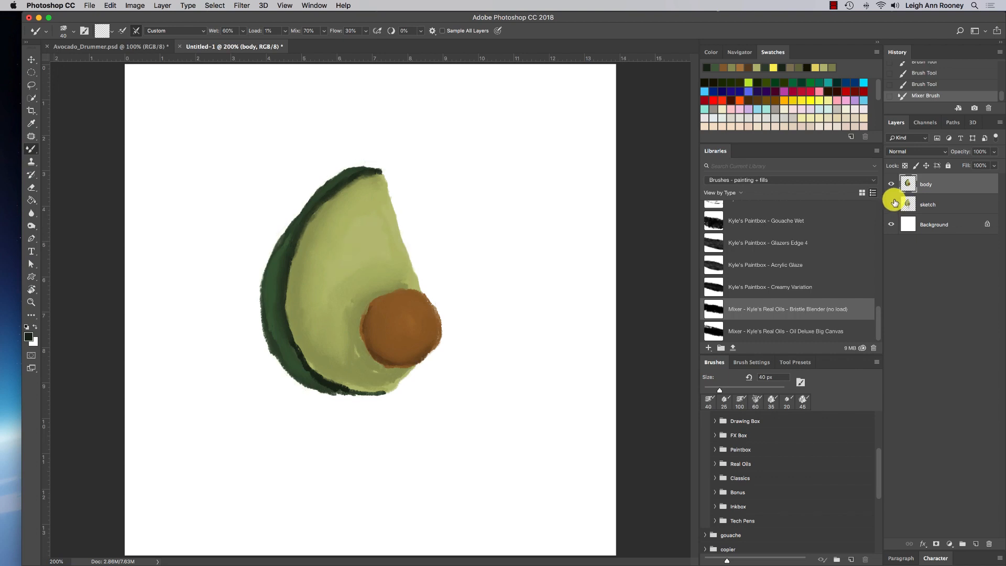
{"action": "left_click", "coordinate": [893, 204]}
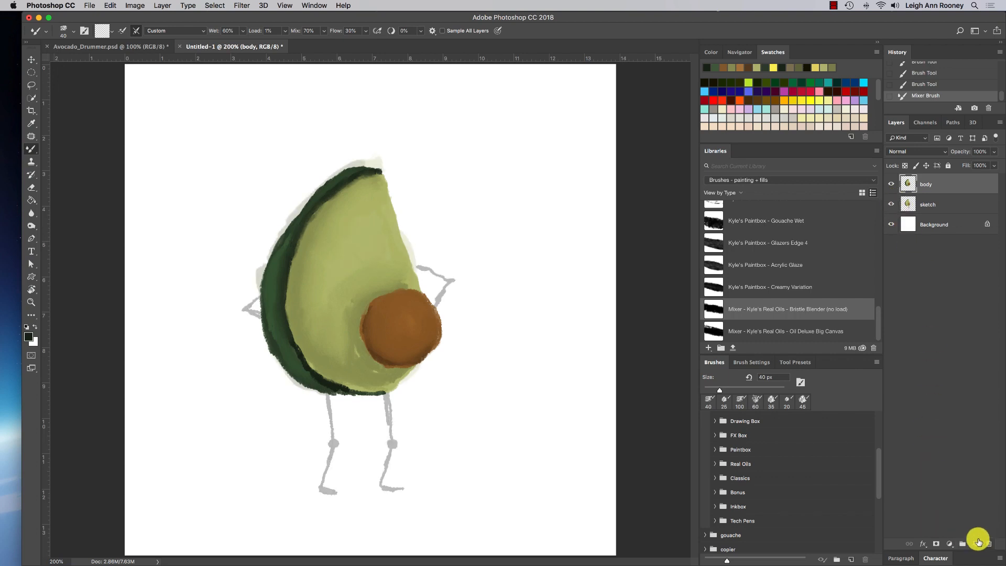
- Create a layer named details and load Kyle's Inkbox - Fountania Variant from the Brushes - drawing + outlines library
{"action": "left_click", "coordinate": [975, 543]}
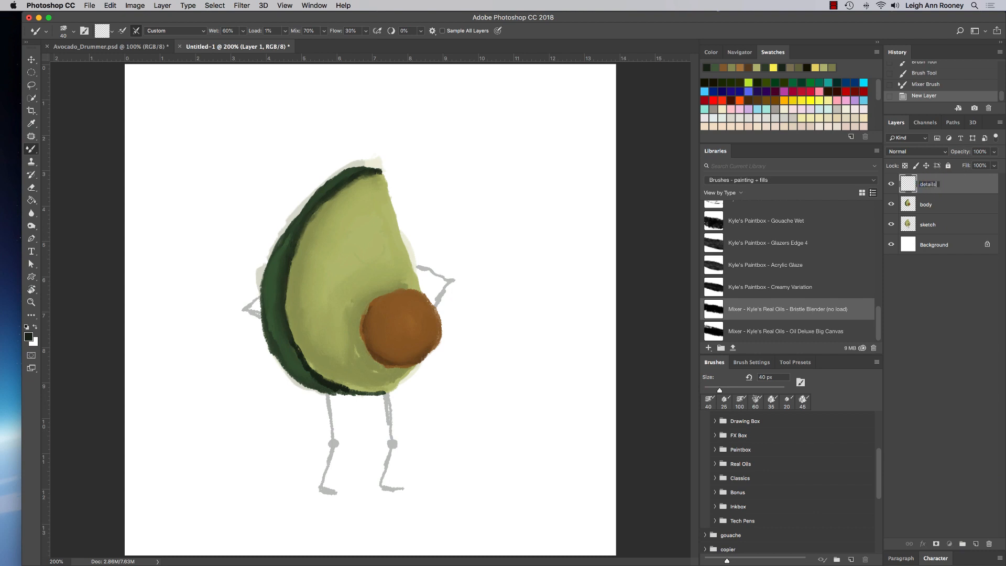
{"action": "left_click", "coordinate": [770, 183]}
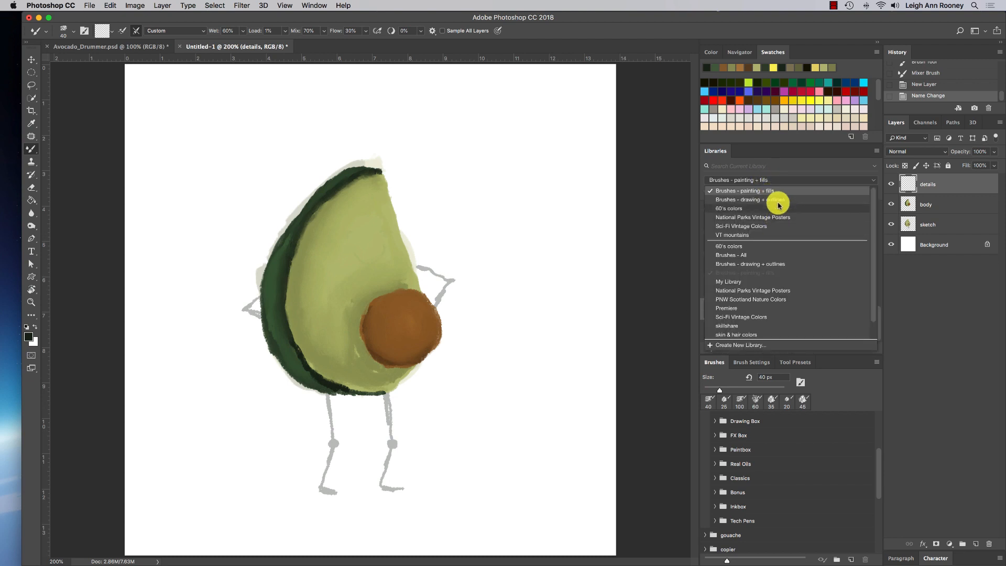
{"action": "left_click", "coordinate": [775, 199]}
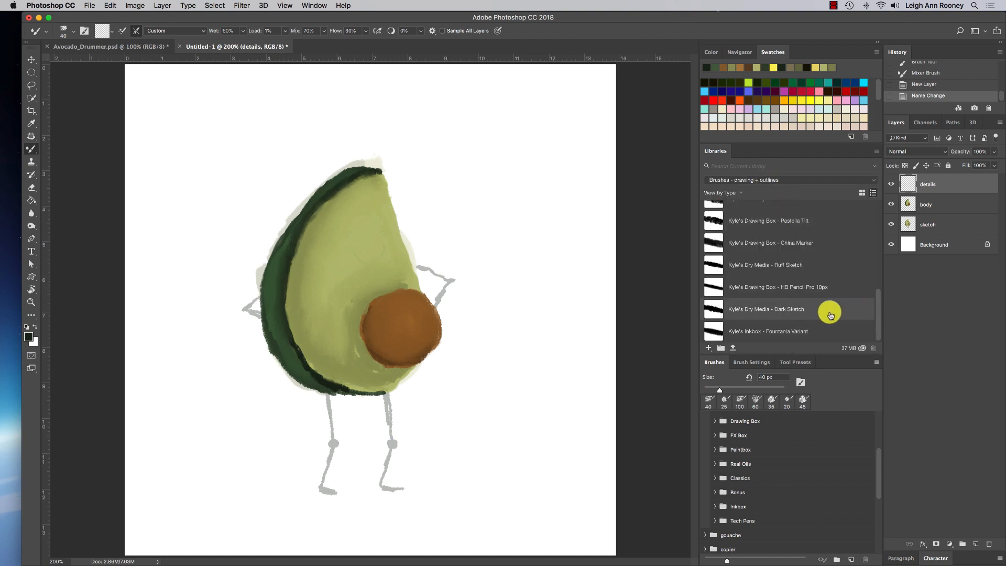
{"action": "left_click", "coordinate": [802, 333]}
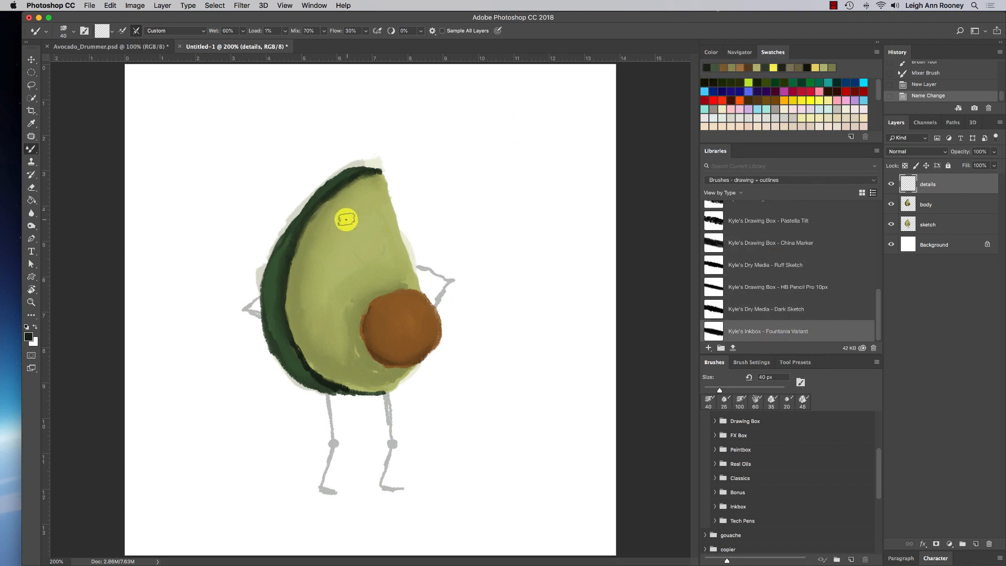
{"action": "left_click", "coordinate": [715, 331]}
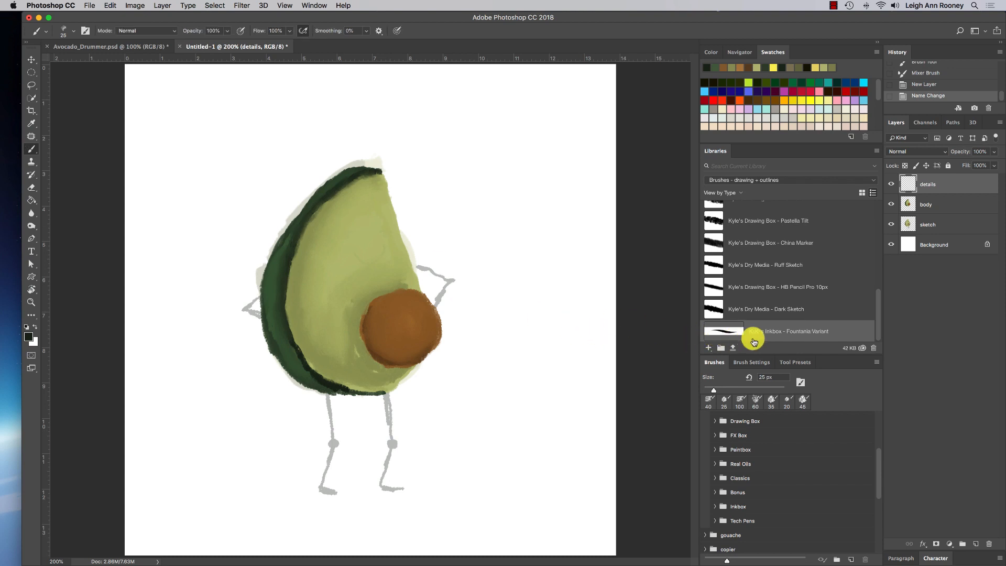
- Move the sketch layer above the body layer, below the details layer
{"action": "key", "text": "super+equal"}
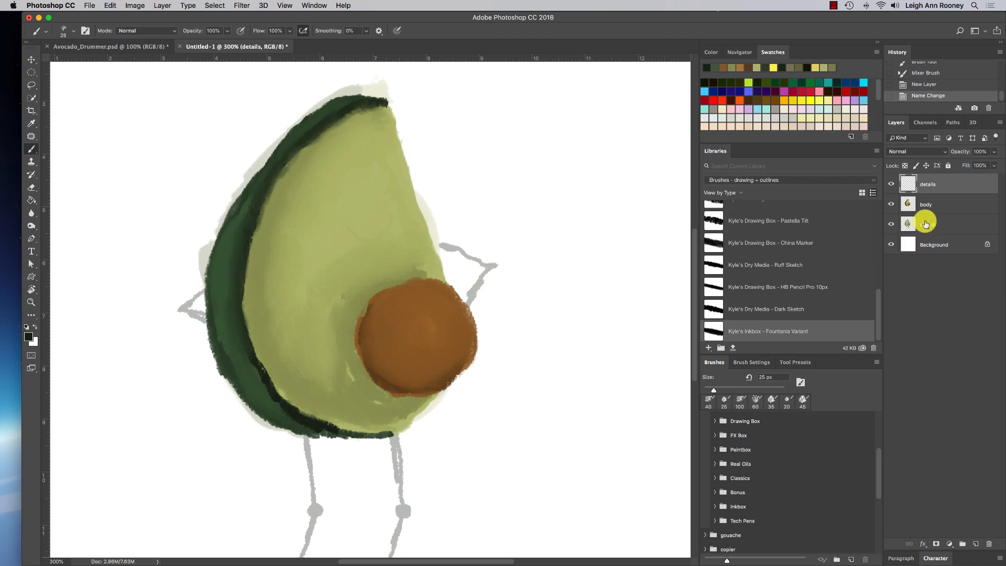
{"action": "left_click_drag", "start_coordinate": [926, 229], "coordinate": [926, 202]}
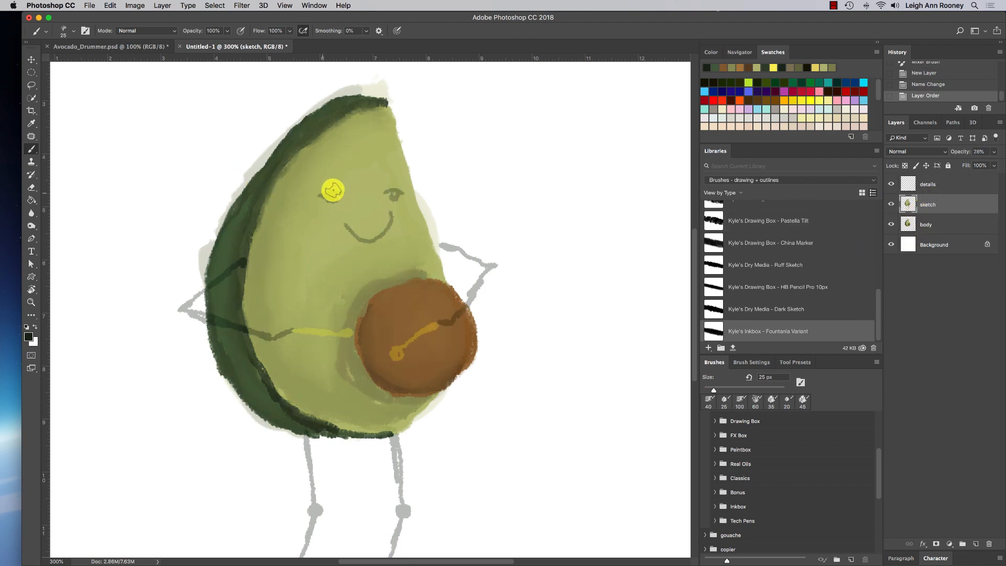
- Ink the eyes and smile over the sketch on the details layer in very dark green at 10 px
{"action": "key", "text": "super+equal"}
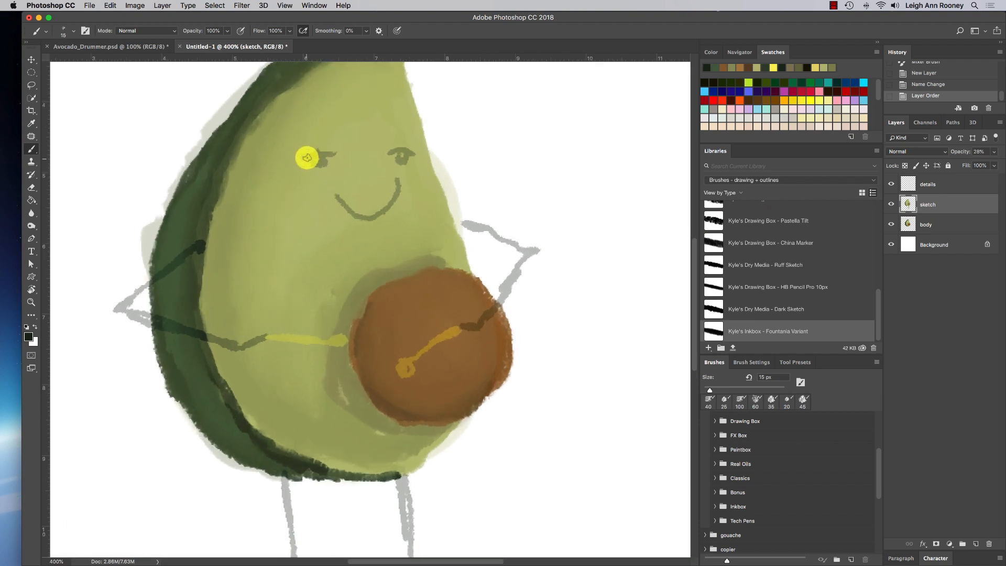
{"action": "left_click_drag", "start_coordinate": [297, 159], "coordinate": [320, 155]}
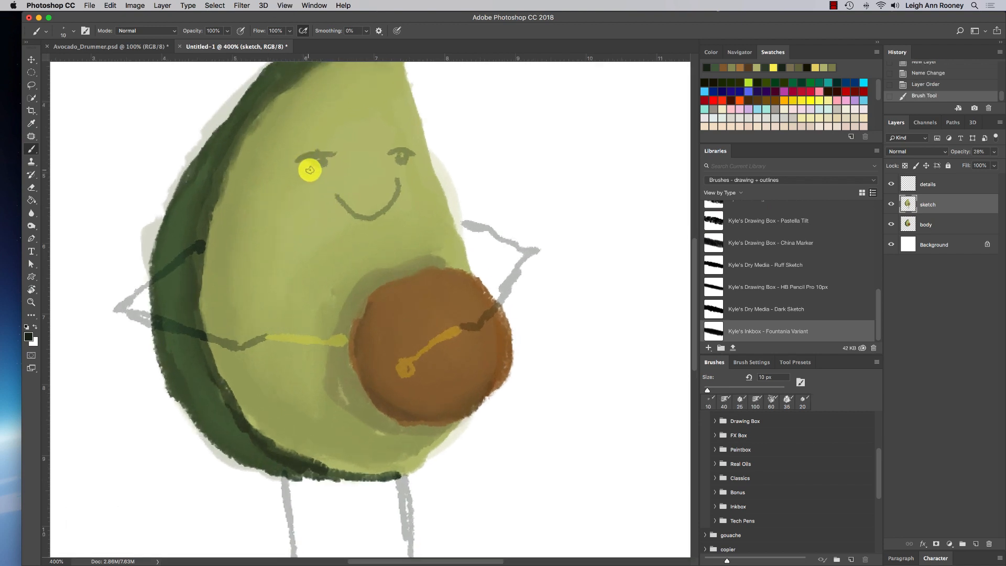
{"action": "key", "text": "super+z"}
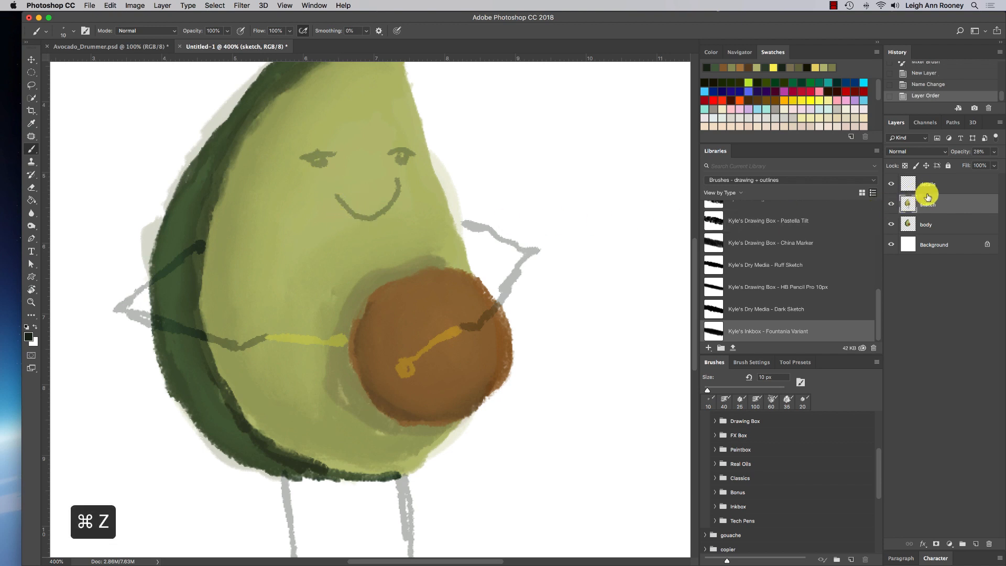
{"action": "left_click", "coordinate": [936, 187]}
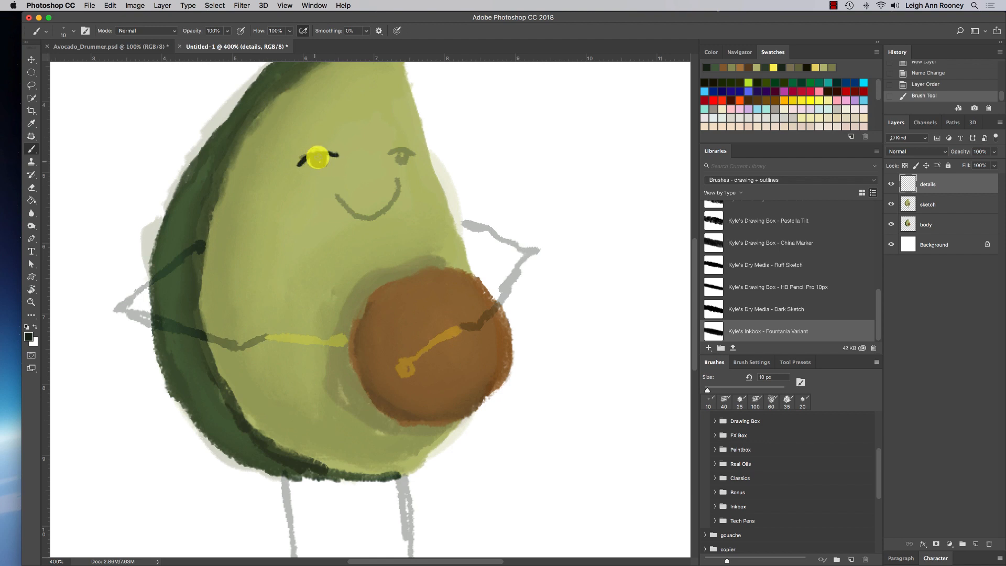
{"action": "left_click_drag", "start_coordinate": [317, 157], "coordinate": [318, 160]}
{"action": "mouse_move", "coordinate": [387, 154]}
{"action": "left_mouse_down"}
{"action": "mouse_move", "coordinate": [418, 156]}
{"action": "mouse_move", "coordinate": [401, 152]}
{"action": "left_mouse_up"}
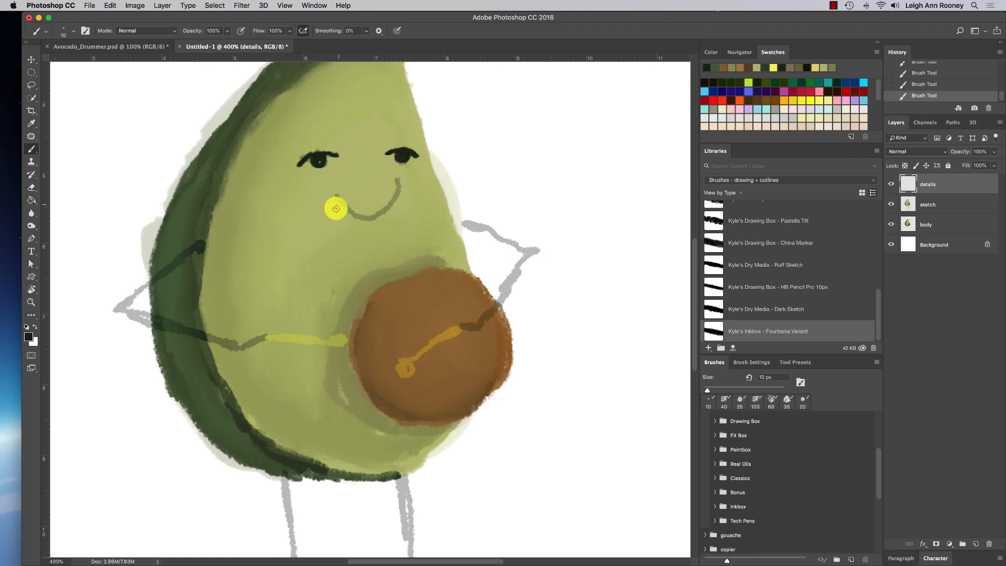
{"action": "mouse_move", "coordinate": [332, 195]}
{"action": "left_mouse_down"}
{"action": "mouse_move", "coordinate": [366, 218]}
{"action": "mouse_move", "coordinate": [385, 216]}
{"action": "mouse_move", "coordinate": [400, 181]}
{"action": "left_mouse_up"}
- Ink both bent arms with round elbows and both legs with round knees and feet, following the sketch lines
{"action": "mouse_move", "coordinate": [201, 245]}
{"action": "left_mouse_down"}
{"action": "mouse_move", "coordinate": [131, 314]}
{"action": "mouse_move", "coordinate": [235, 342]}
{"action": "mouse_move", "coordinate": [267, 337]}
{"action": "left_mouse_up"}
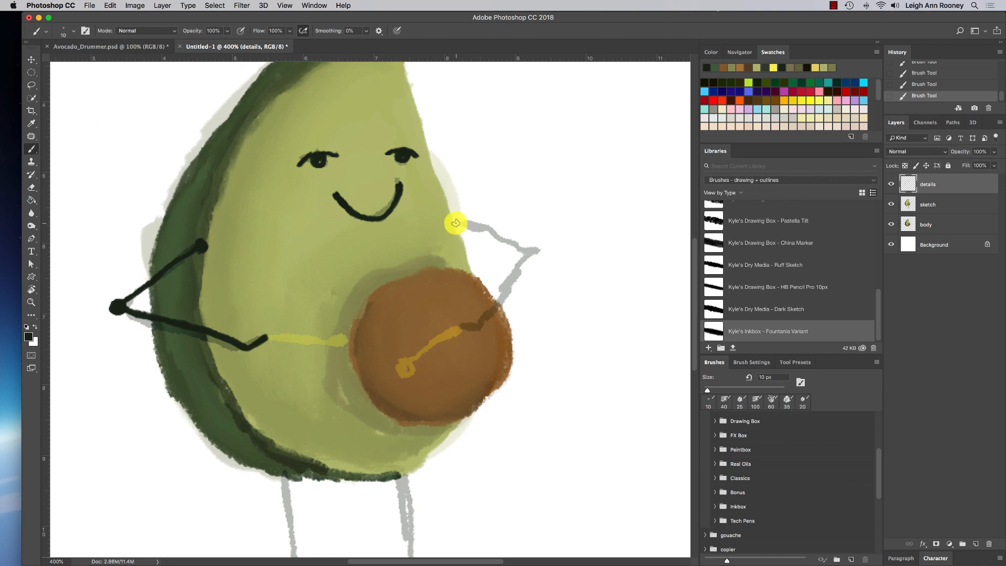
{"action": "mouse_move", "coordinate": [455, 223]}
{"action": "left_mouse_down"}
{"action": "mouse_move", "coordinate": [532, 249]}
{"action": "mouse_move", "coordinate": [532, 262]}
{"action": "mouse_move", "coordinate": [524, 254]}
{"action": "mouse_move", "coordinate": [474, 324]}
{"action": "mouse_move", "coordinate": [457, 321]}
{"action": "mouse_move", "coordinate": [478, 316]}
{"action": "left_mouse_up"}
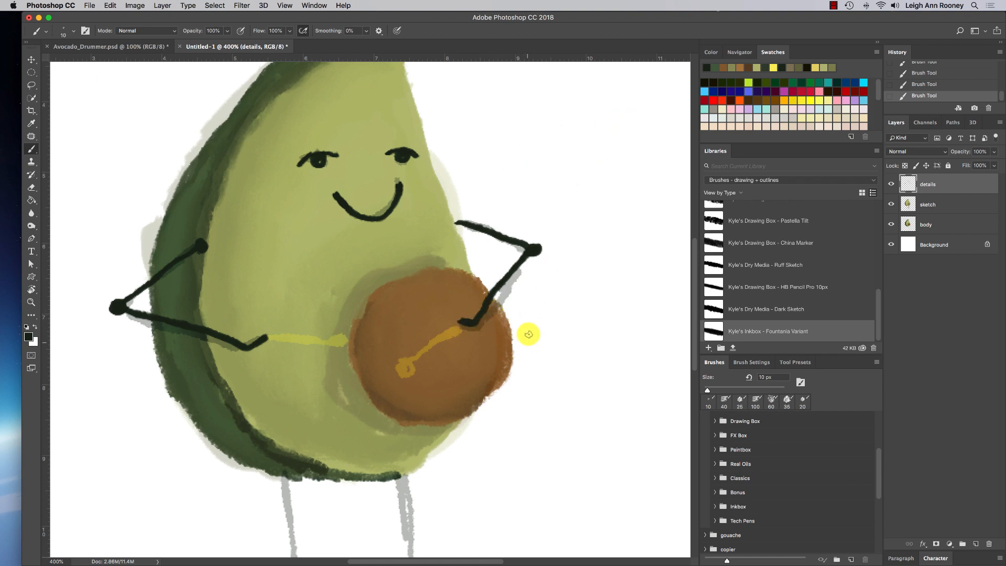
{"action": "left_click_drag", "start_coordinate": [529, 383], "coordinate": [489, 153]}
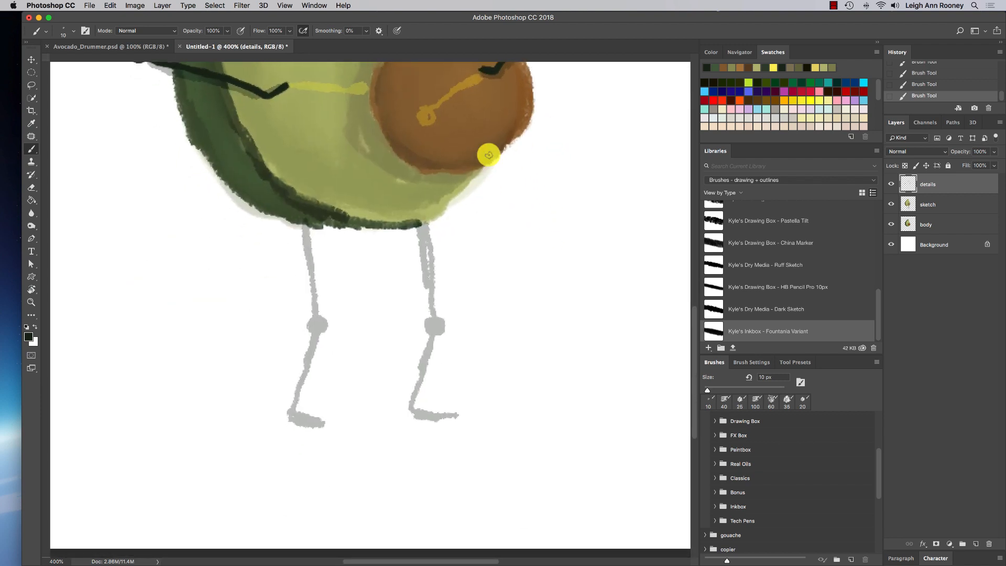
{"action": "mouse_move", "coordinate": [306, 222]}
{"action": "left_mouse_down"}
{"action": "mouse_move", "coordinate": [311, 321]}
{"action": "mouse_move", "coordinate": [328, 322]}
{"action": "mouse_move", "coordinate": [311, 336]}
{"action": "mouse_move", "coordinate": [313, 325]}
{"action": "mouse_move", "coordinate": [293, 416]}
{"action": "mouse_move", "coordinate": [330, 419]}
{"action": "mouse_move", "coordinate": [330, 419]}
{"action": "left_mouse_up"}
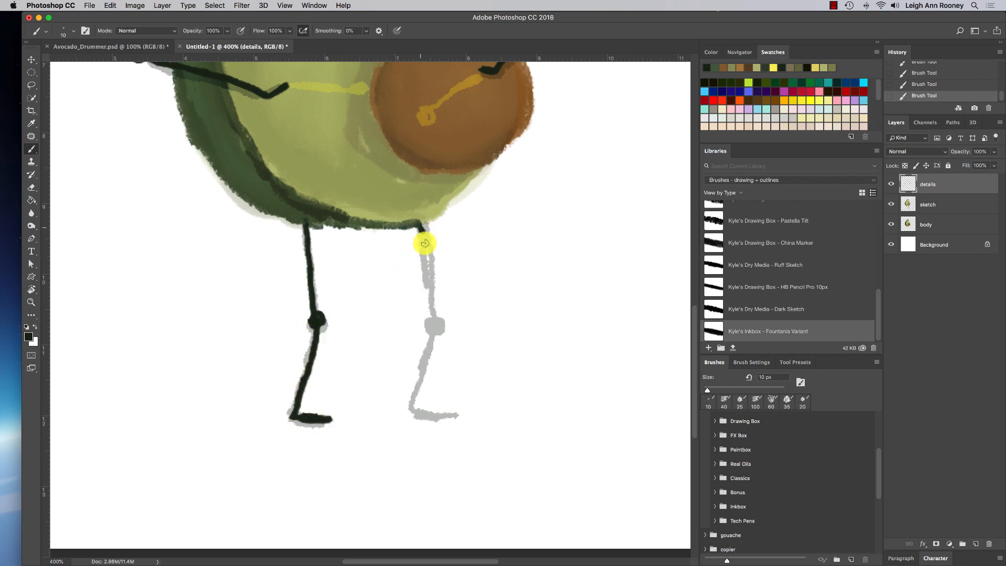
{"action": "mouse_move", "coordinate": [420, 224]}
{"action": "left_mouse_down"}
{"action": "mouse_move", "coordinate": [424, 303]}
{"action": "mouse_move", "coordinate": [440, 321]}
{"action": "mouse_move", "coordinate": [413, 406]}
{"action": "mouse_move", "coordinate": [444, 413]}
{"action": "left_mouse_up"}
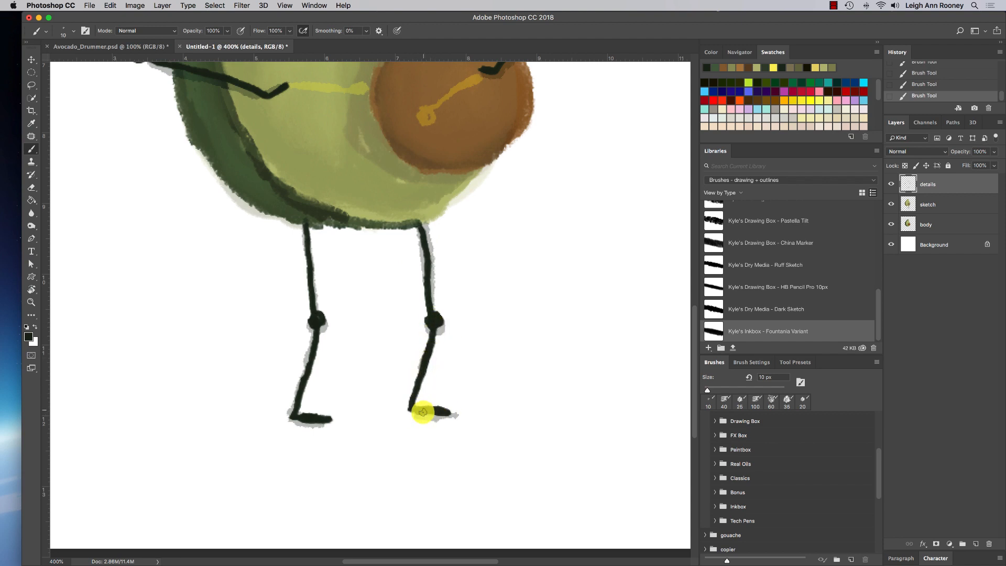
- Create a layer above details and name it drumsticks
{"action": "mouse_move", "coordinate": [576, 254]}
{"action": "left_mouse_down"}
{"action": "mouse_move", "coordinate": [538, 347]}
{"action": "mouse_move", "coordinate": [558, 451]}
{"action": "left_mouse_up"}
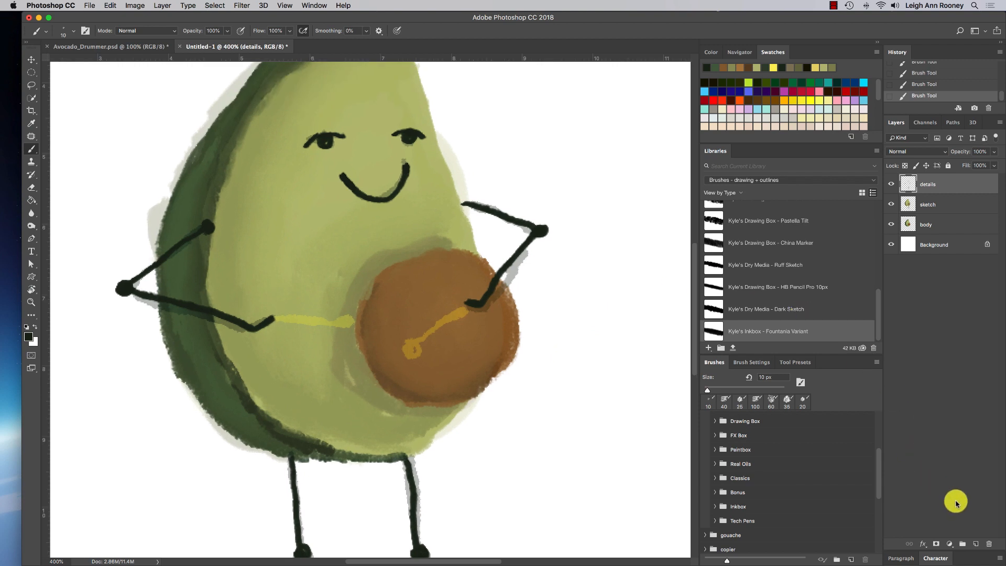
{"action": "left_click", "coordinate": [975, 544]}
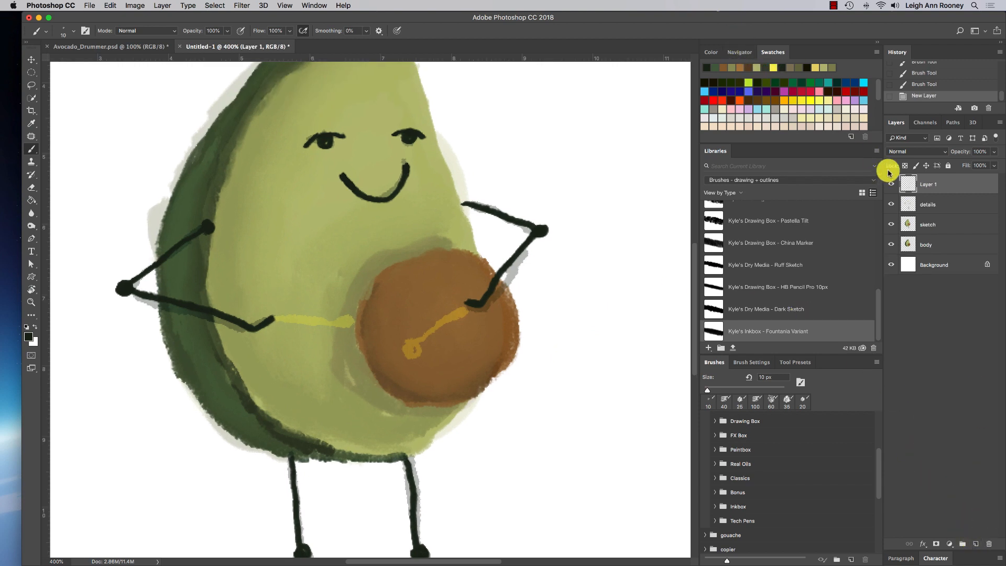
{"action": "double_click", "coordinate": [928, 184]}
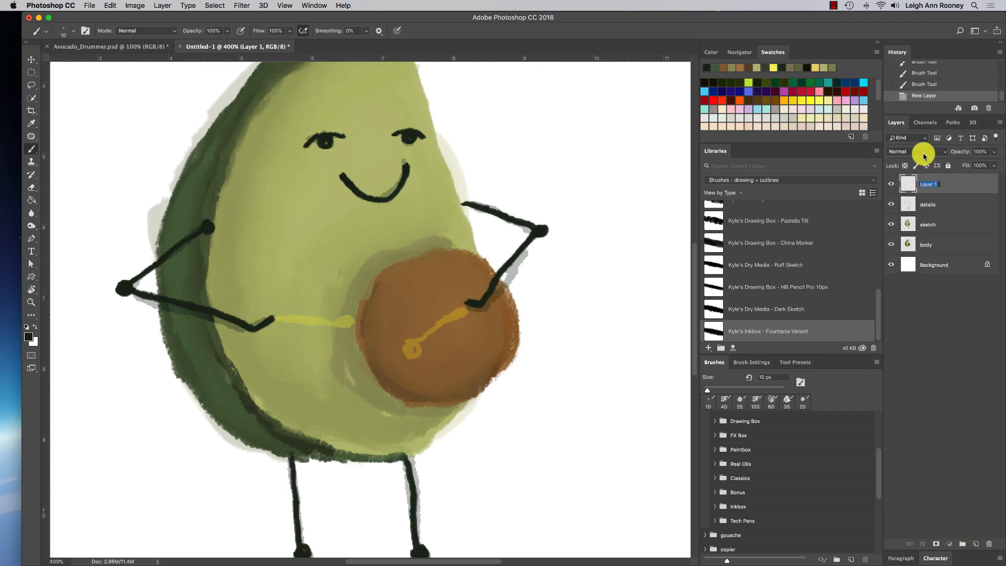
{"action": "type", "text": "drumsti"}
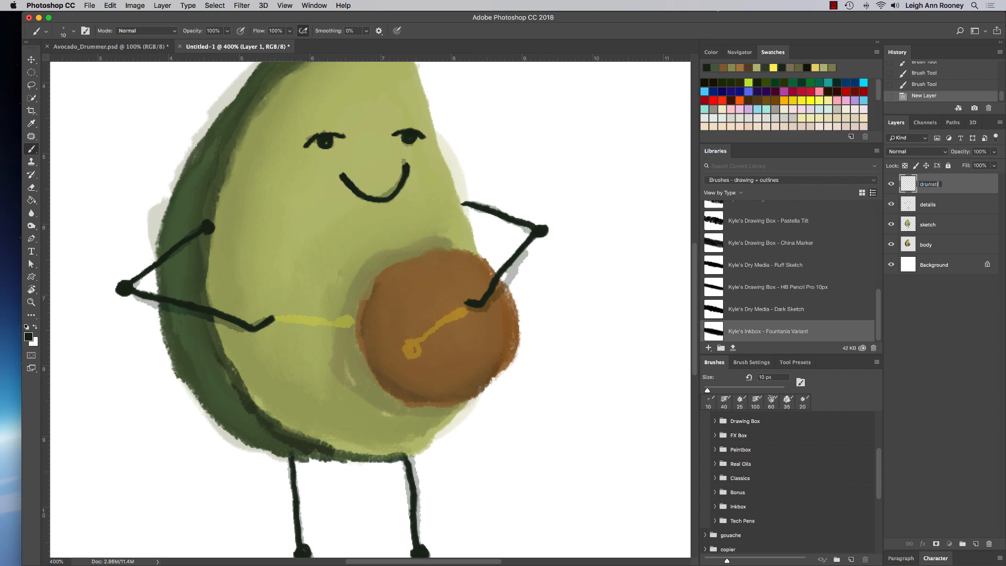
{"action": "type", "text": "cks"}
{"action": "key", "text": "Return"}
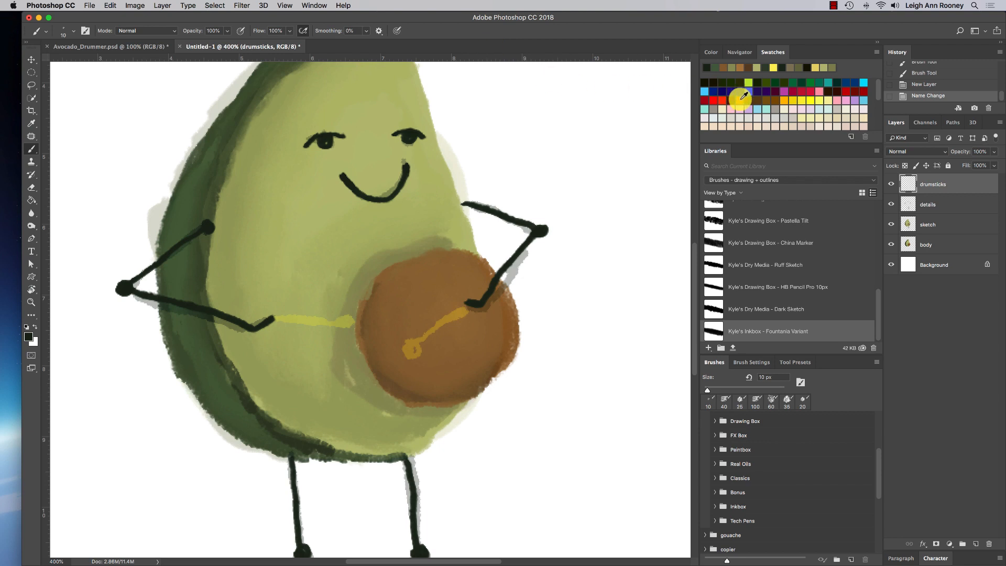
- Paint the two round-tipped drumsticks over their sketch lines in bright yellow at 10 px on the drumsticks layer
{"action": "left_click", "coordinate": [773, 67]}
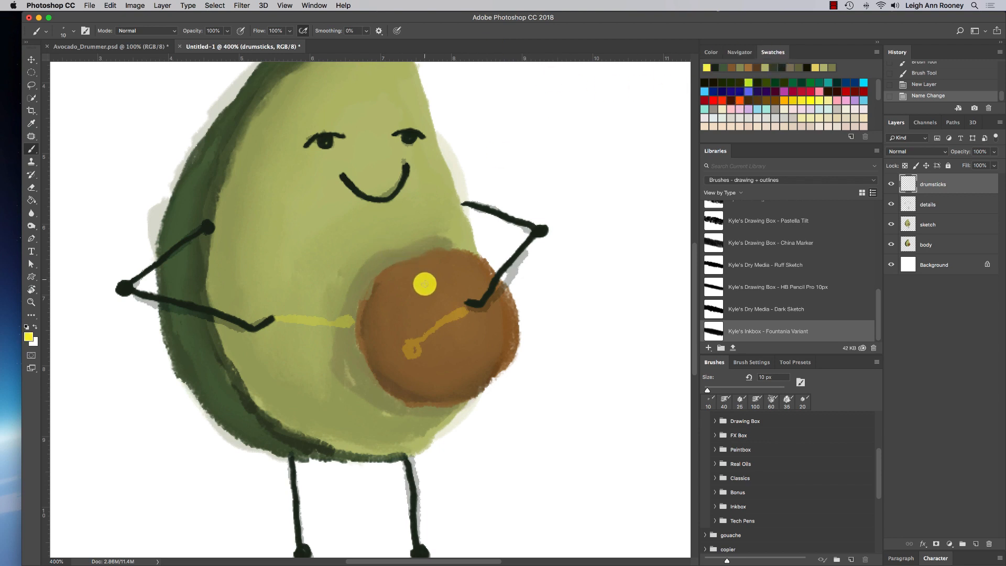
{"action": "mouse_move", "coordinate": [466, 304]}
{"action": "left_mouse_down"}
{"action": "mouse_move", "coordinate": [406, 338]}
{"action": "mouse_move", "coordinate": [412, 352]}
{"action": "mouse_move", "coordinate": [419, 334]}
{"action": "left_mouse_up"}
{"action": "mouse_move", "coordinate": [273, 320]}
{"action": "left_mouse_down"}
{"action": "mouse_move", "coordinate": [369, 318]}
{"action": "mouse_move", "coordinate": [353, 331]}
{"action": "mouse_move", "coordinate": [367, 323]}
{"action": "mouse_move", "coordinate": [298, 316]}
{"action": "left_mouse_up"}
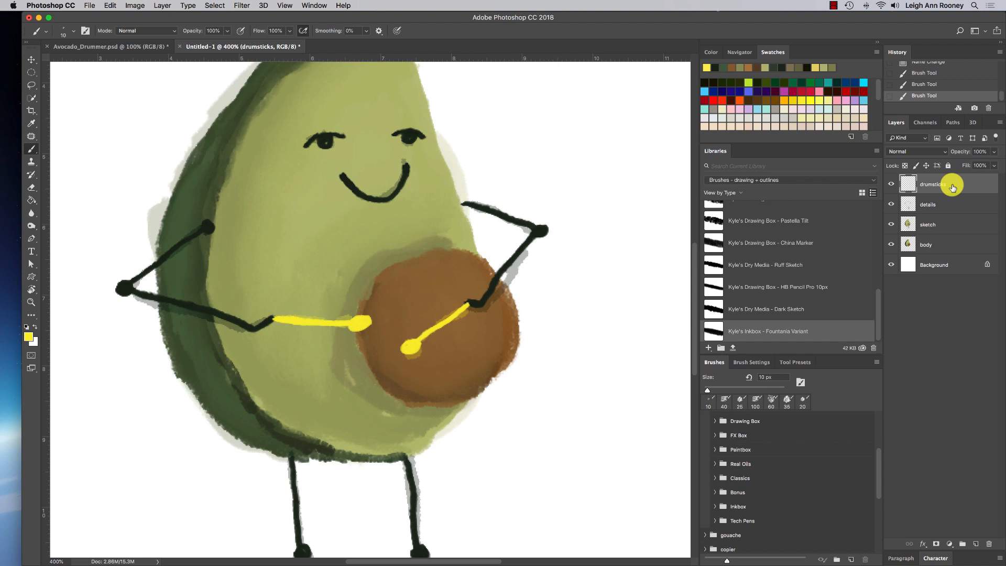
- Duplicate the drumsticks layer and move the copy to the empty upper-left corner of the canvas
{"action": "key", "text": "super+c"}
{"action": "key", "text": "super+v"}
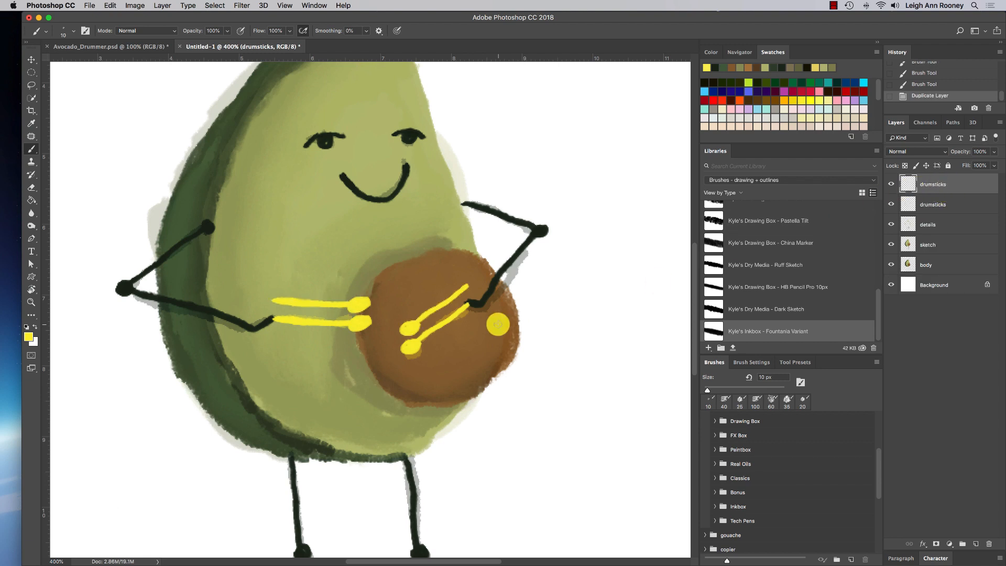
{"action": "left_click", "coordinate": [32, 58]}
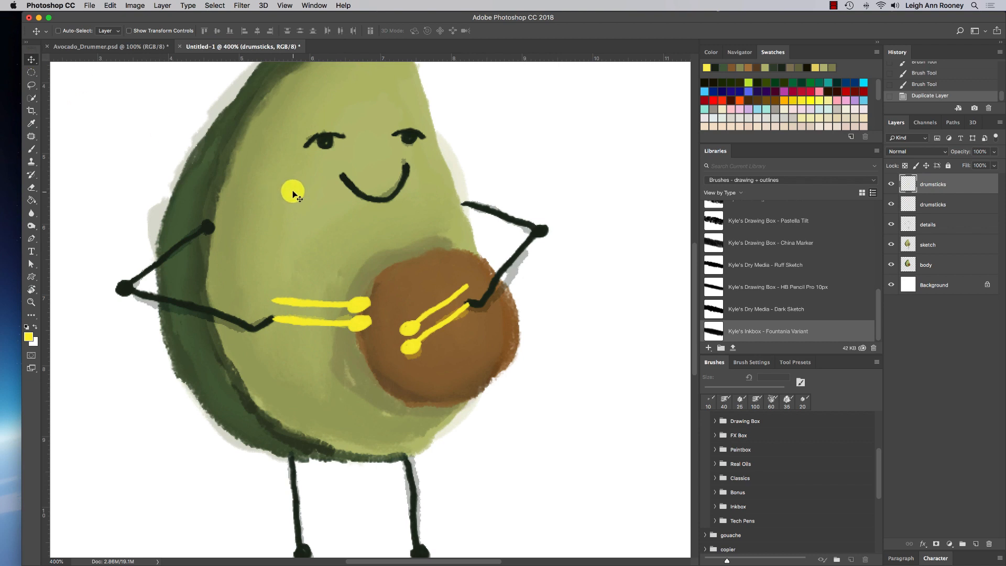
{"action": "key", "text": "super+minus"}
{"action": "key", "text": "super+minus"}
{"action": "key", "text": "super+minus"}
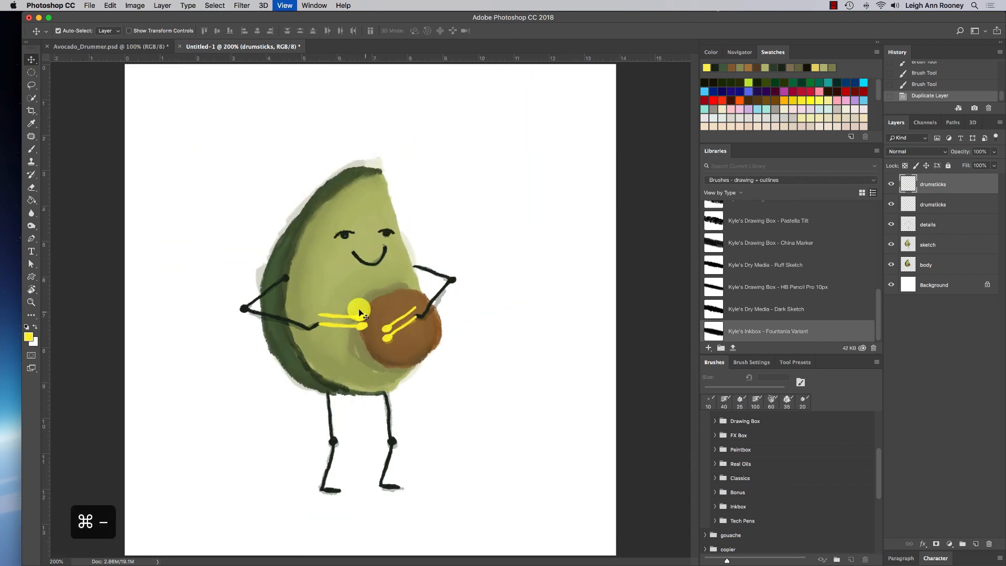
{"action": "left_click_drag", "start_coordinate": [343, 302], "coordinate": [202, 103]}
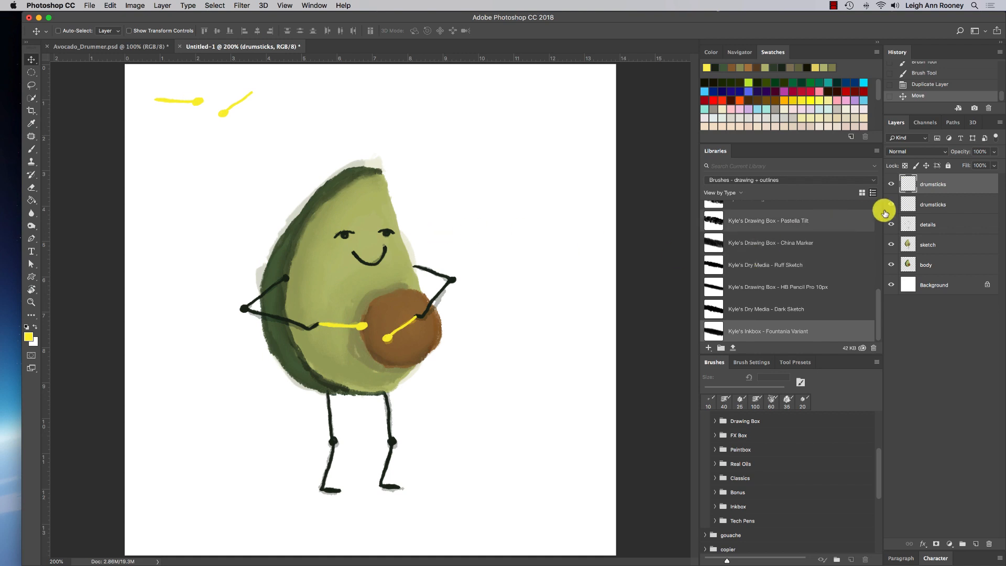
- Move the original drumsticks layer beneath details and merge those two layers into one details layer
{"action": "left_click_drag", "start_coordinate": [925, 209], "coordinate": [938, 232]}
{"action": "left_click", "coordinate": [930, 203]}
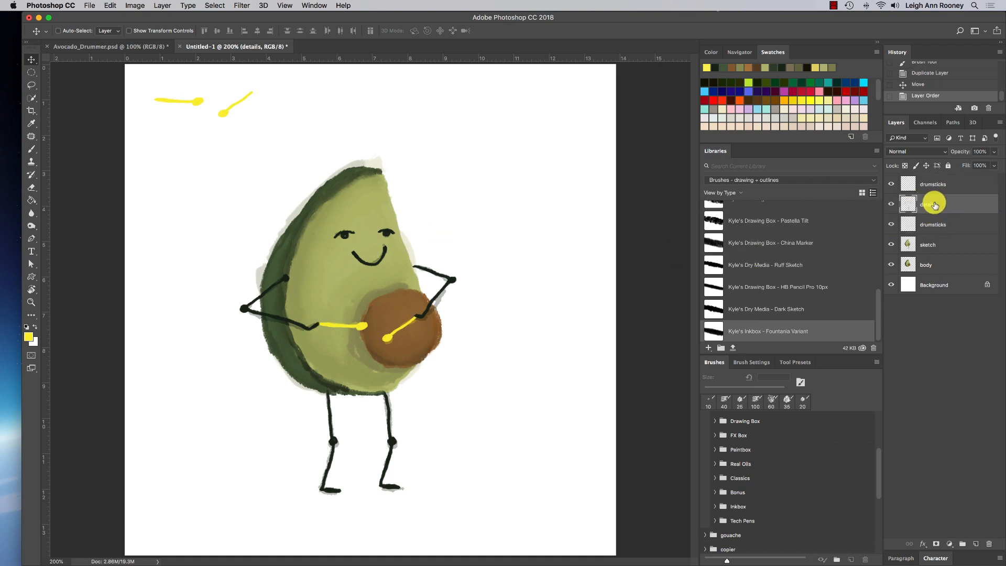
{"action": "left_click", "coordinate": [890, 205]}
{"action": "left_click", "coordinate": [889, 205]}
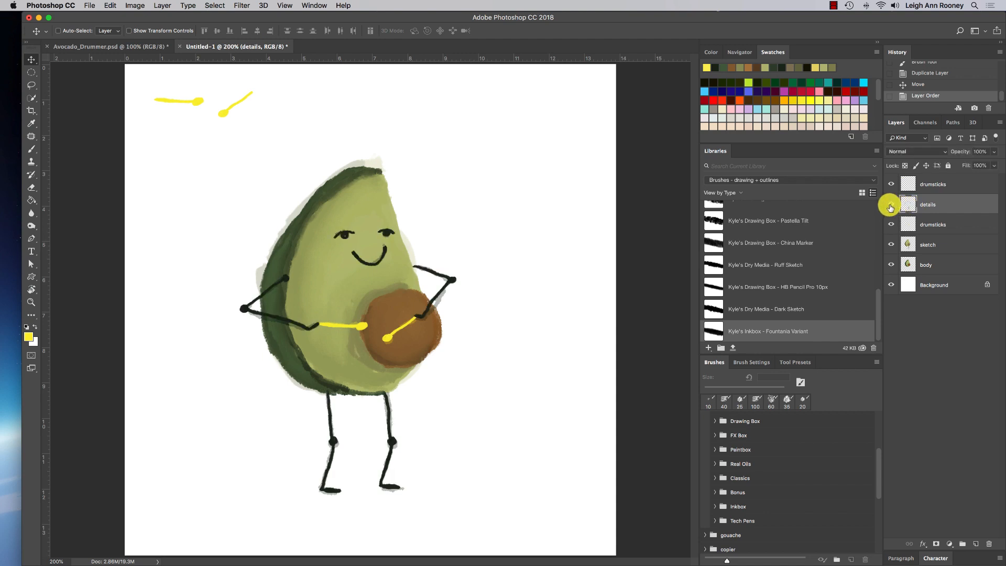
{"action": "left_click", "coordinate": [943, 217], "text": "shift"}
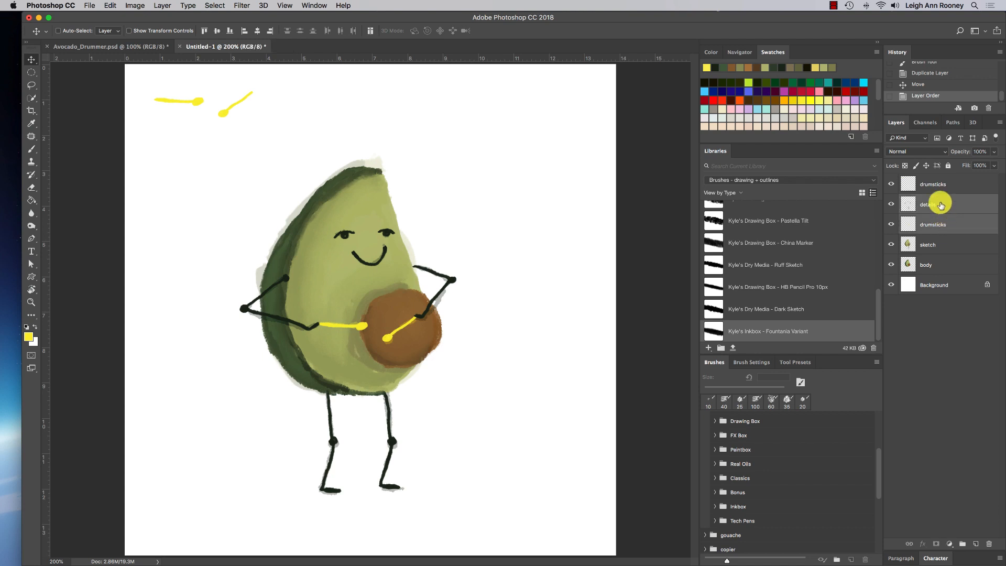
{"action": "right_click", "coordinate": [943, 215]}
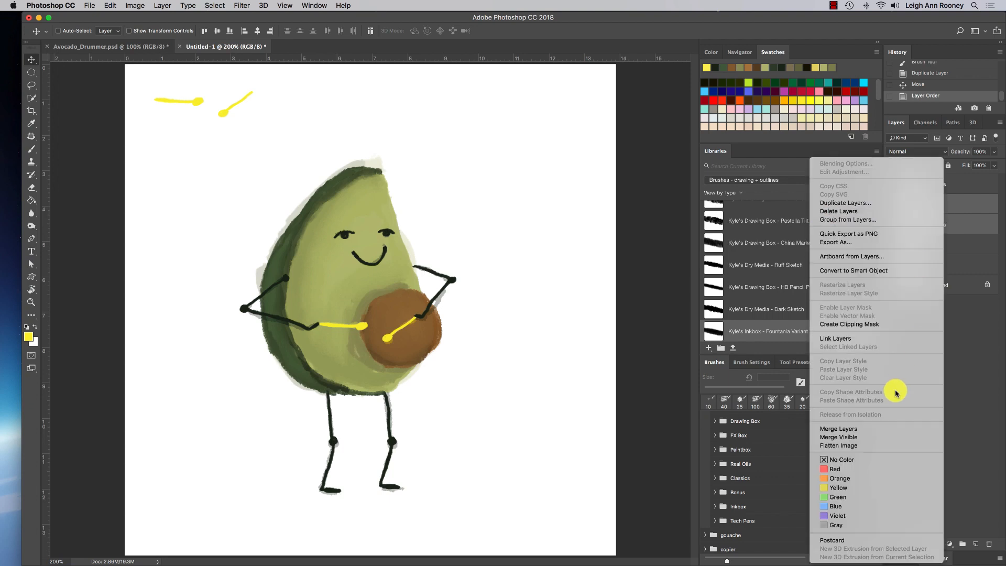
{"action": "left_click", "coordinate": [887, 432]}
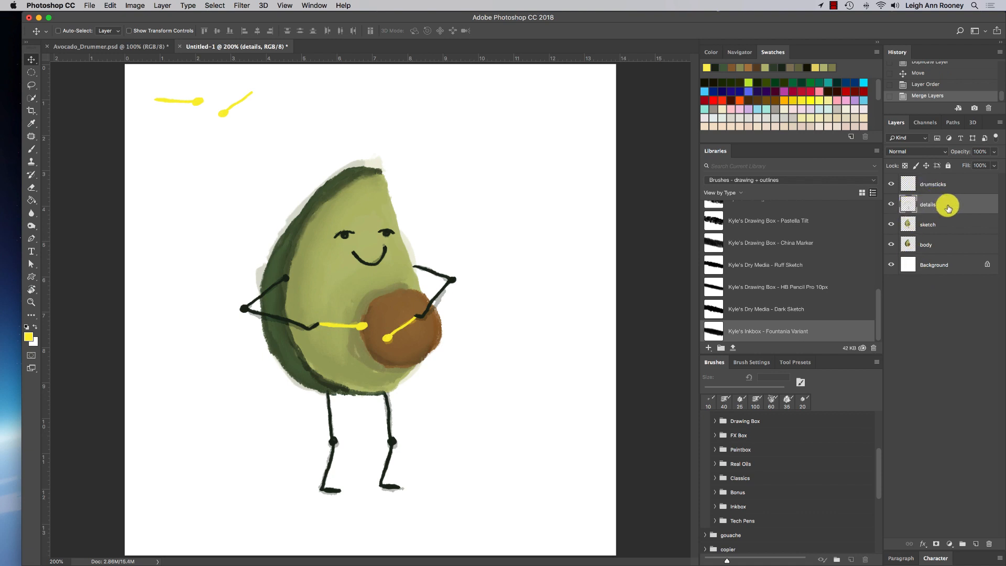
- Hide the sketch layer and move it beneath the body layer
{"action": "left_click", "coordinate": [928, 227]}
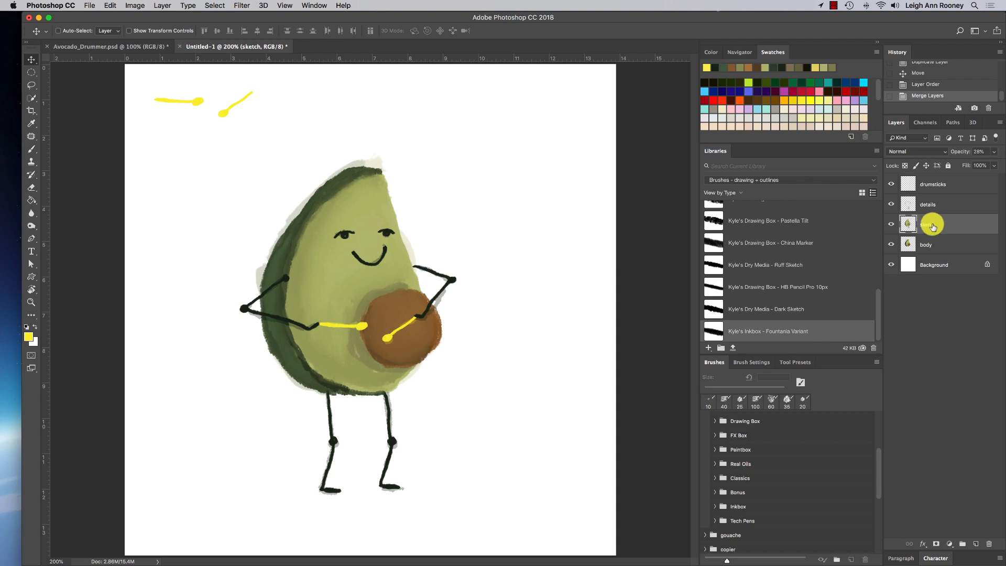
{"action": "left_click", "coordinate": [890, 225]}
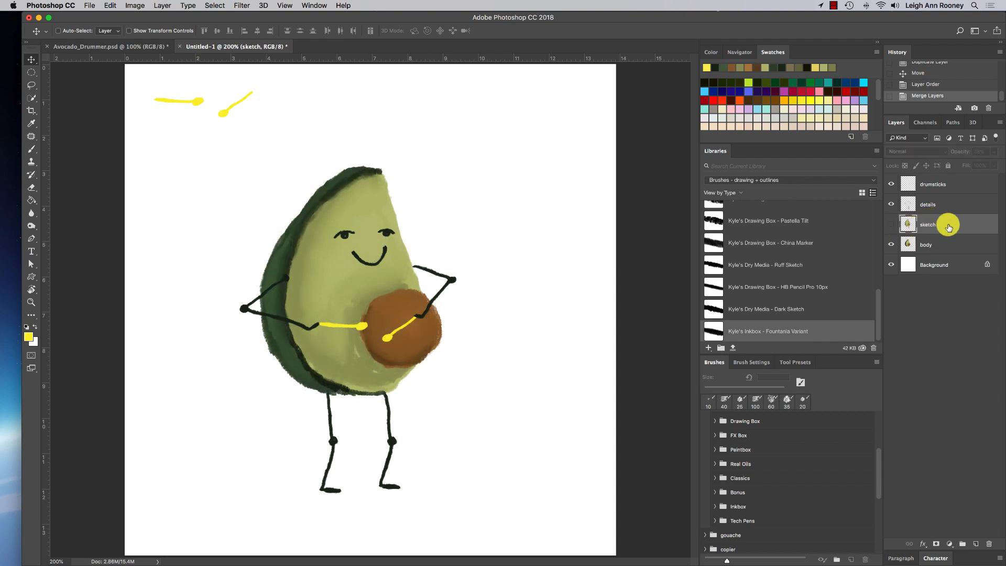
{"action": "left_click_drag", "start_coordinate": [949, 222], "coordinate": [941, 249]}
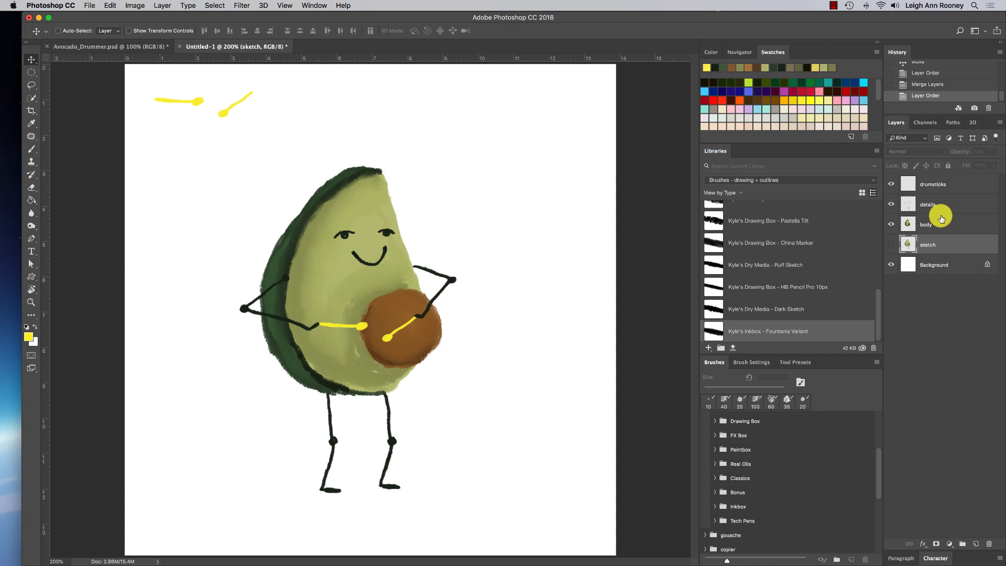
- Rename the body layer as 1-body and the details layer as 1-details
{"action": "left_click", "coordinate": [936, 222]}
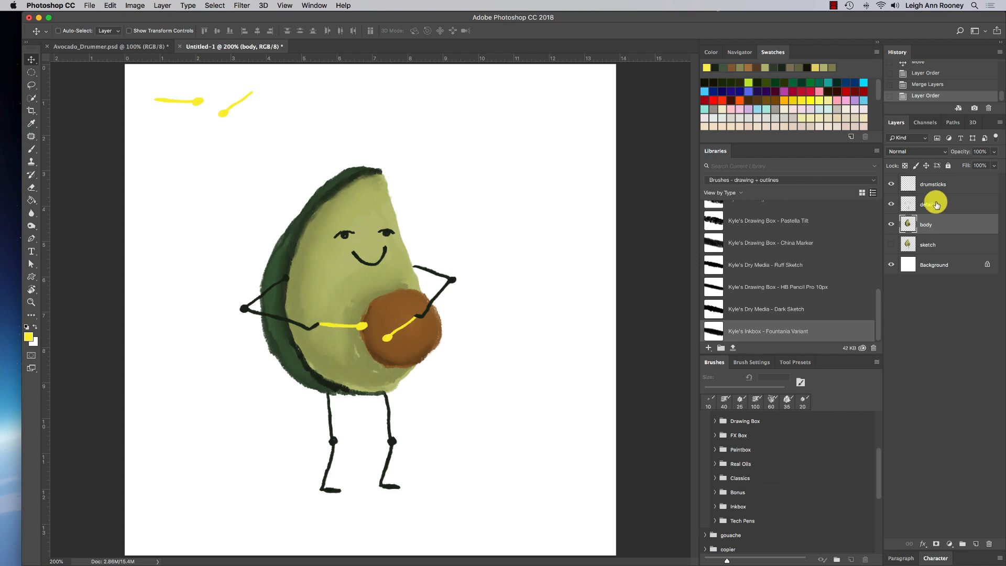
{"action": "left_click", "coordinate": [935, 205]}
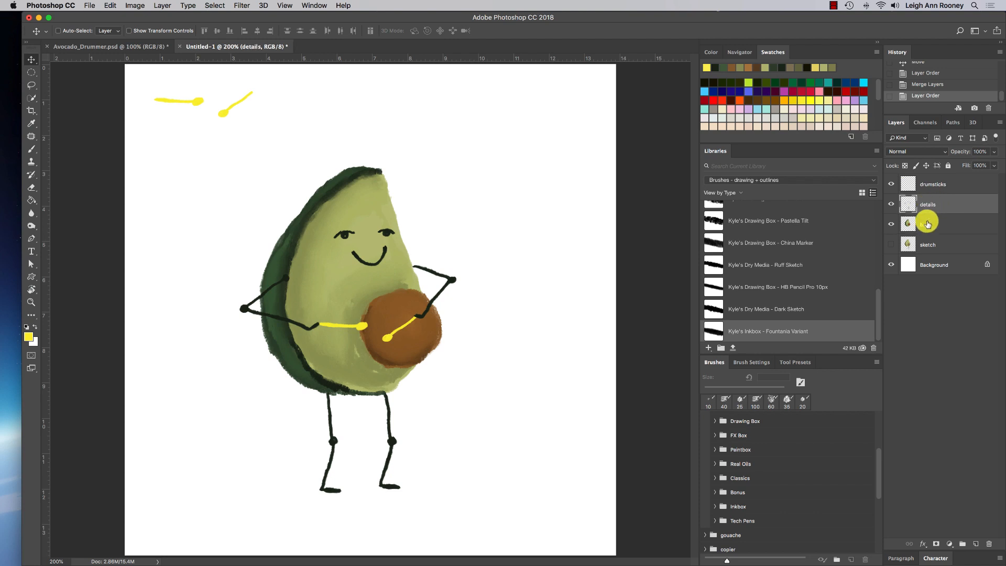
{"action": "left_click", "coordinate": [926, 225]}
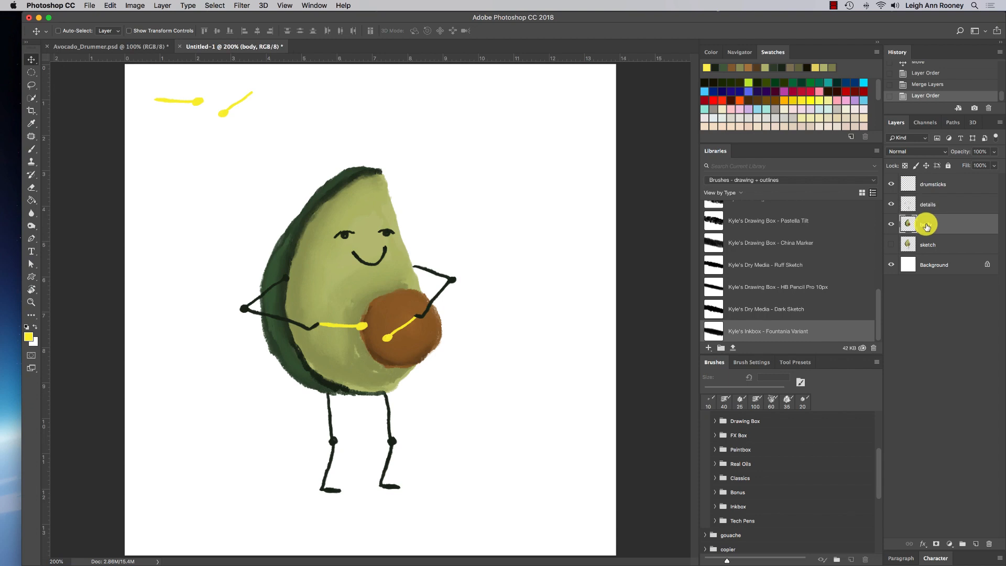
{"action": "double_click", "coordinate": [927, 225]}
{"action": "key", "text": "Return"}
{"action": "left_click", "coordinate": [926, 205]}
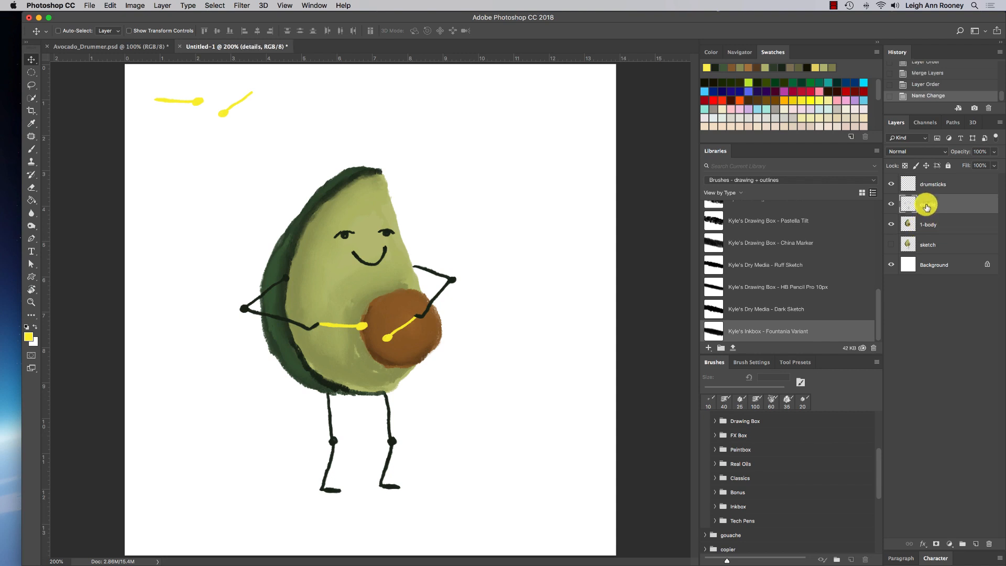
{"action": "double_click", "coordinate": [926, 205]}
{"action": "key", "text": "Left"}
{"action": "left_click", "coordinate": [937, 224]}
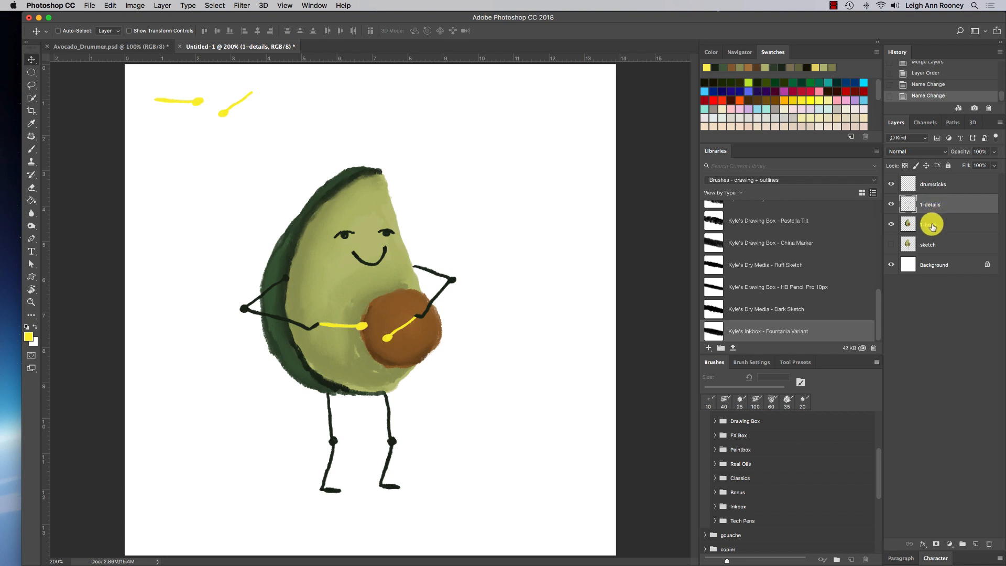
{"action": "left_click", "coordinate": [928, 223]}
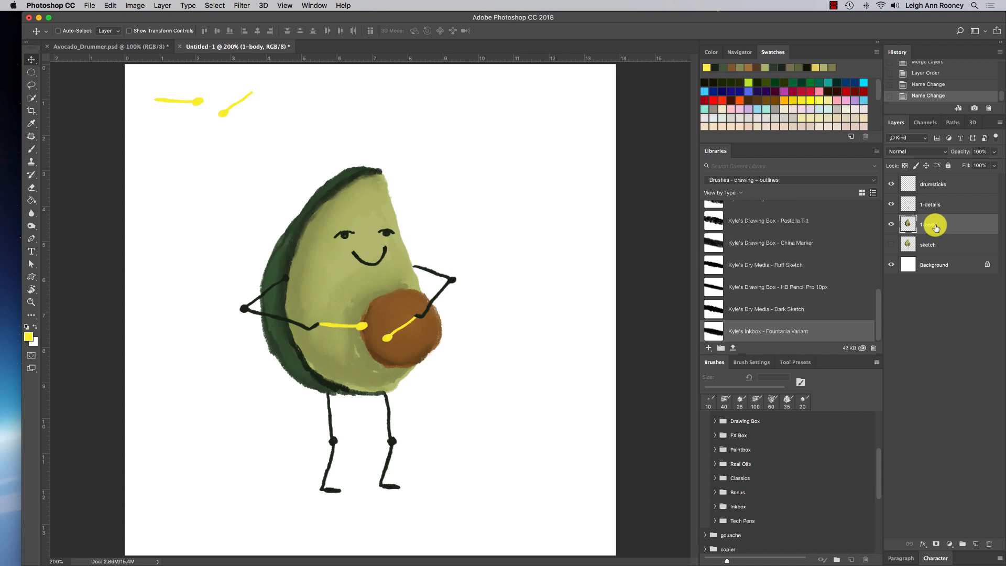
{"action": "key", "text": "super+c"}
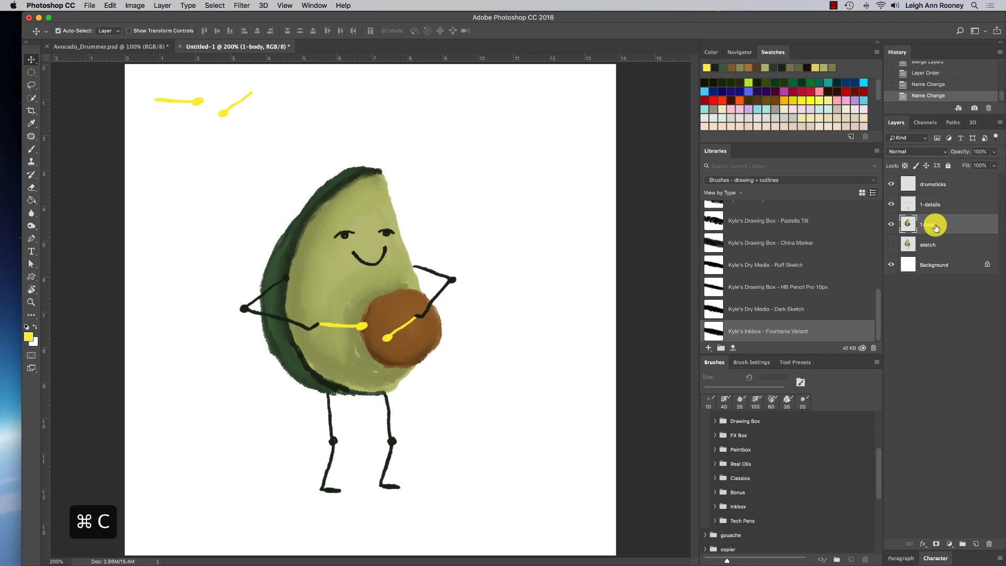
{"action": "key", "text": "super+v"}
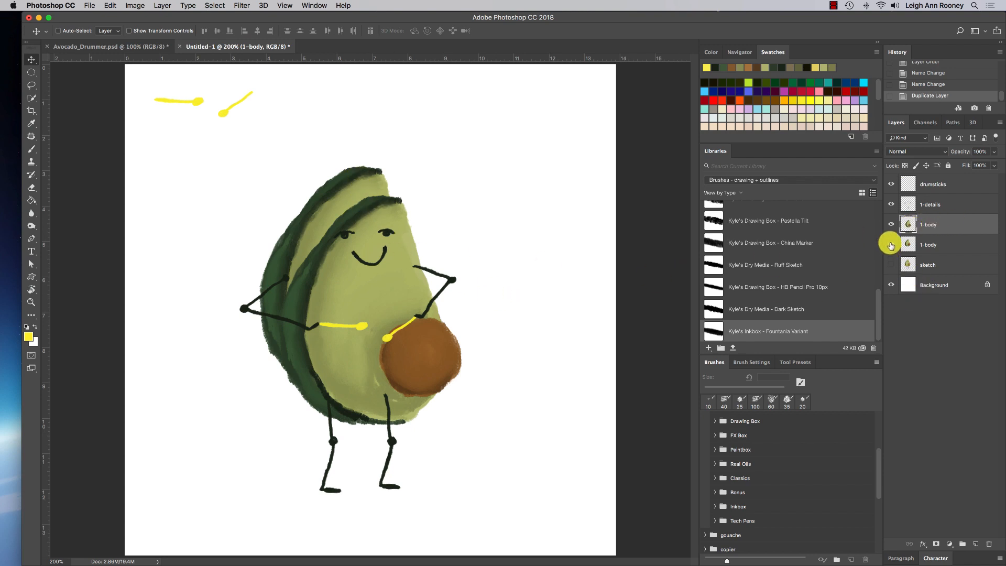
{"action": "left_click", "coordinate": [890, 225]}
{"action": "left_click", "coordinate": [890, 225]}
{"action": "key", "text": "super+z"}
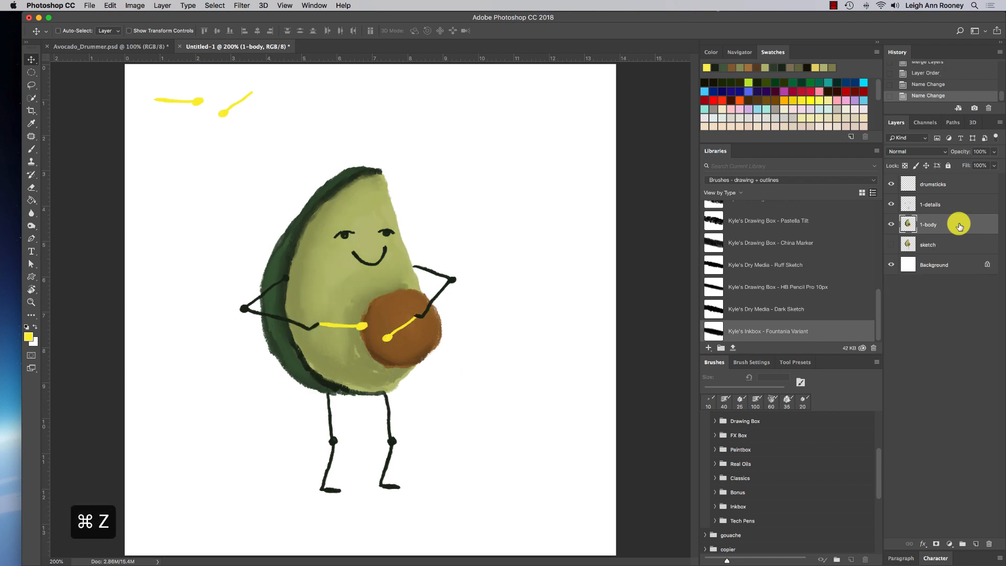
- Duplicate the 1-body layer in place as 2-body and check the copy by switching its visibility off and on
{"action": "right_click", "coordinate": [938, 228]}
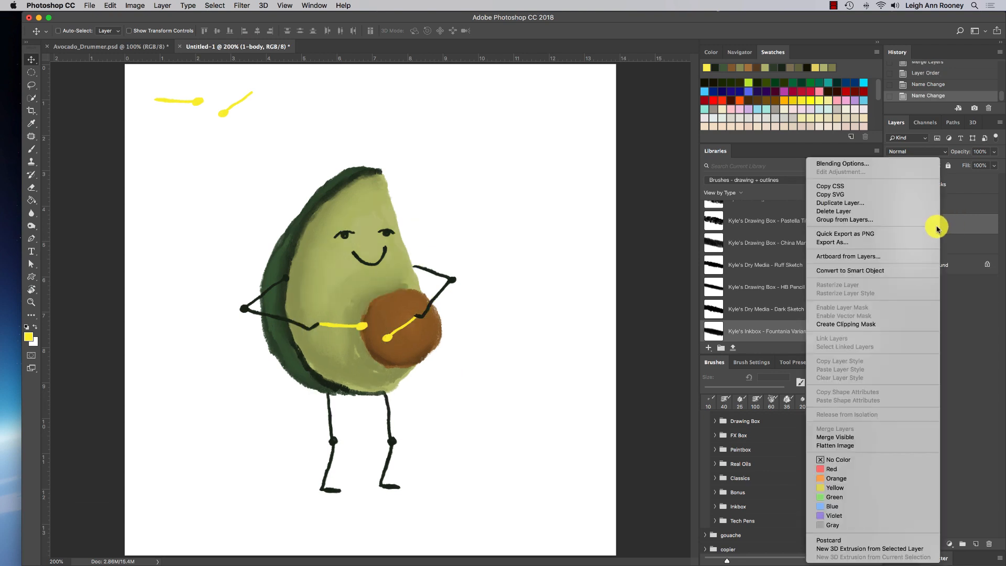
{"action": "left_click", "coordinate": [901, 206]}
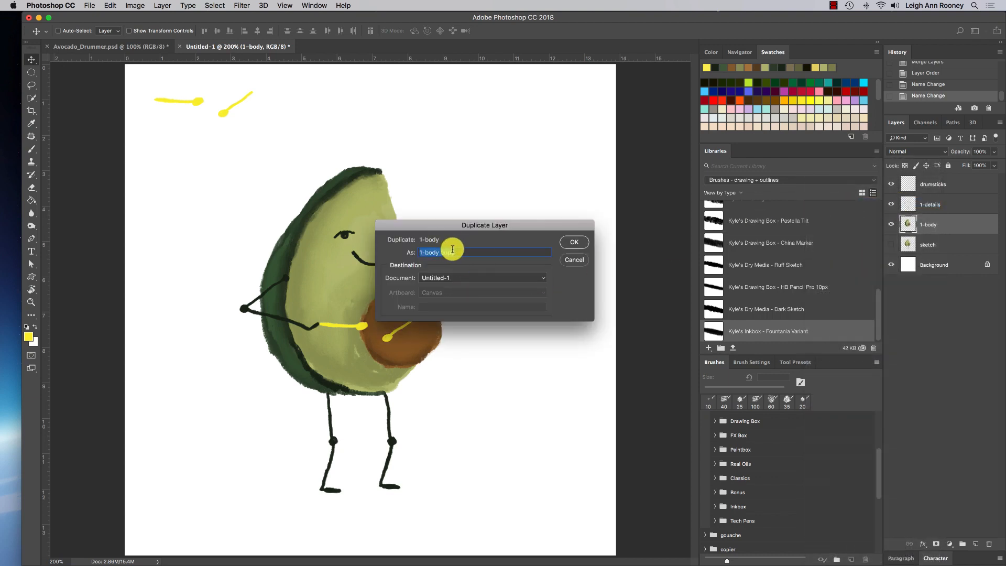
{"action": "key", "text": "Right"}
{"action": "double_click", "coordinate": [424, 250]}
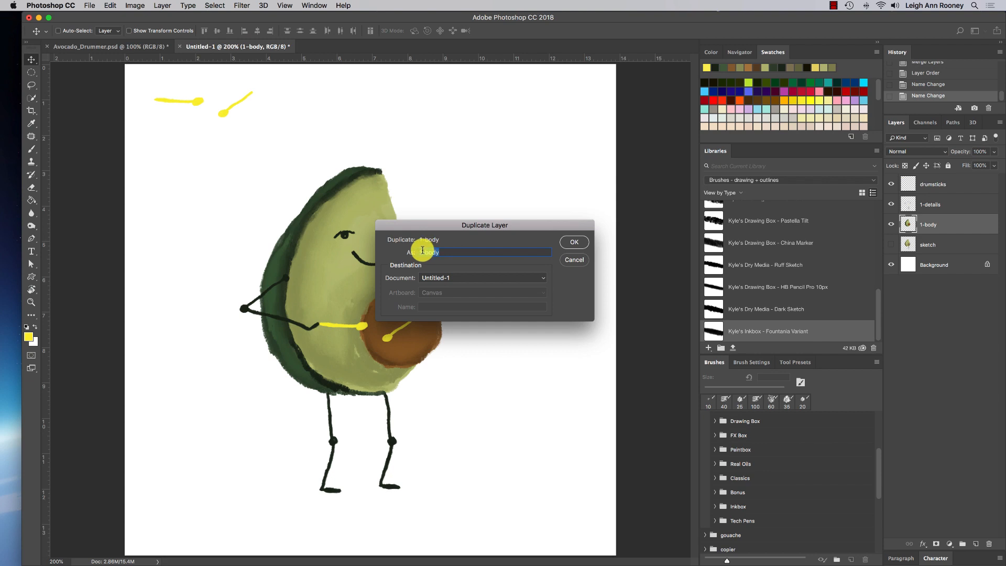
{"action": "key", "text": "BackSpace"}
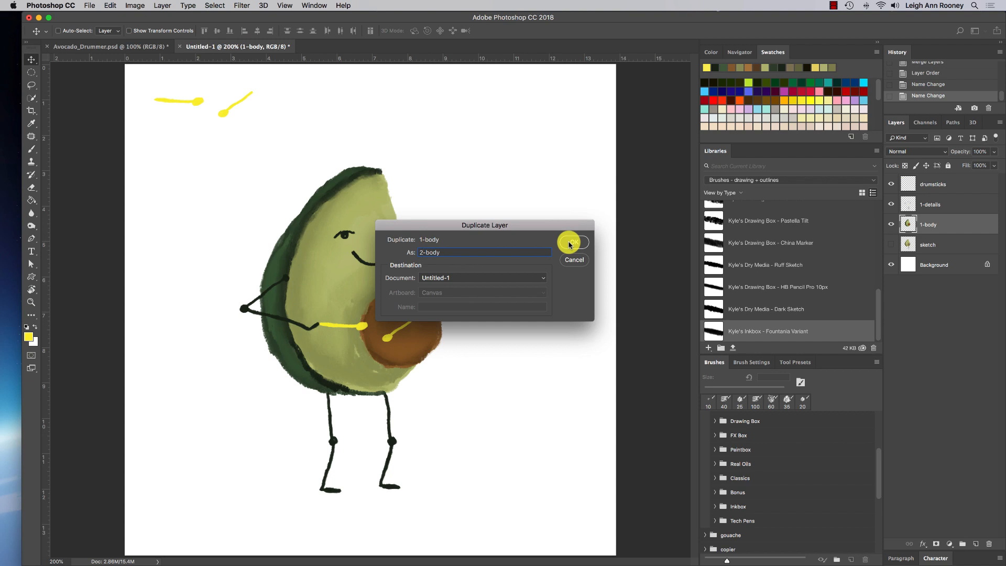
{"action": "left_click", "coordinate": [570, 243]}
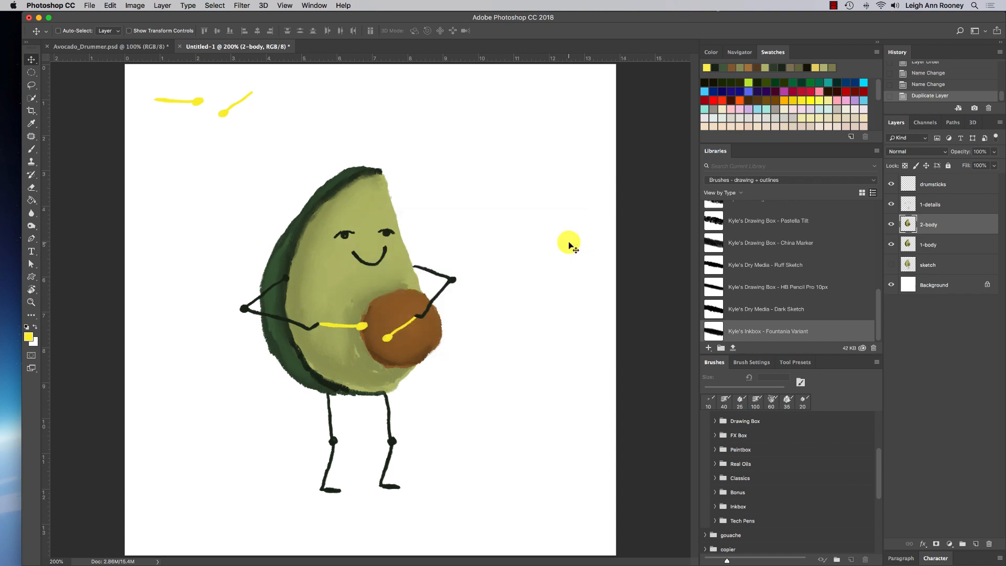
{"action": "left_click", "coordinate": [890, 225]}
{"action": "left_click", "coordinate": [890, 226]}
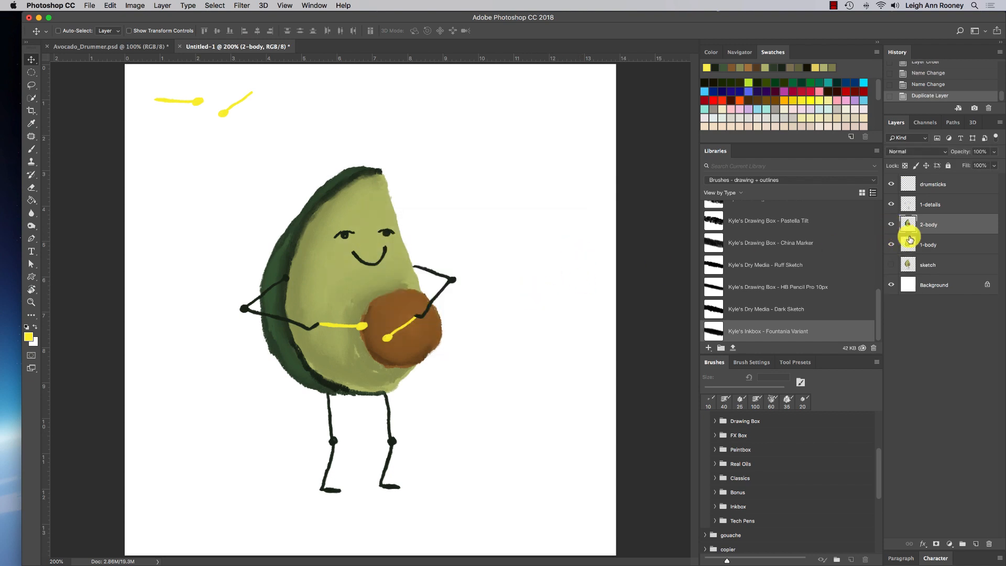
- Lower the 1-body layer's opacity to about 64% and compare the drawing with 2-body hidden and shown
{"action": "left_click", "coordinate": [947, 246]}
{"action": "left_click", "coordinate": [993, 151]}
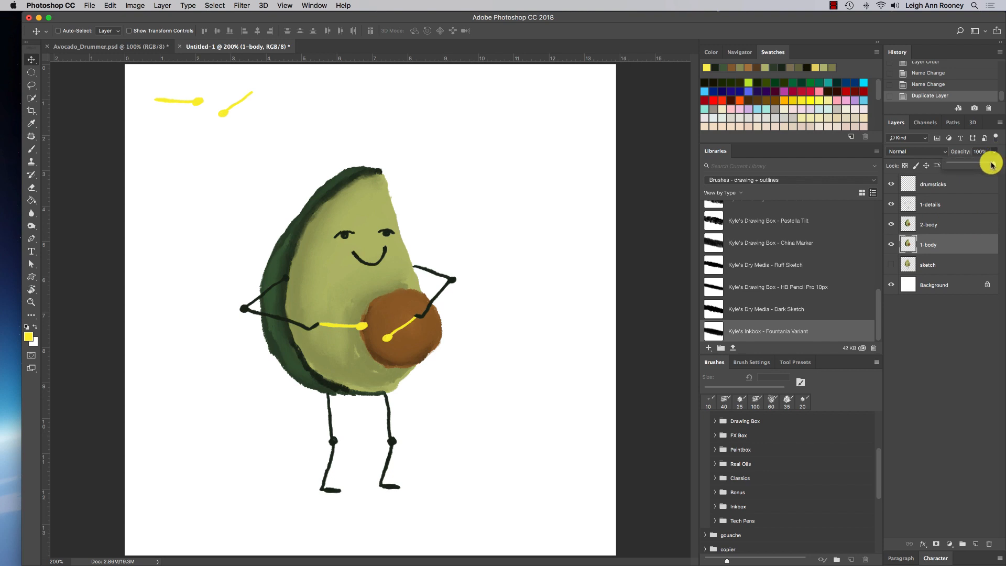
{"action": "left_click_drag", "start_coordinate": [988, 162], "coordinate": [971, 168]}
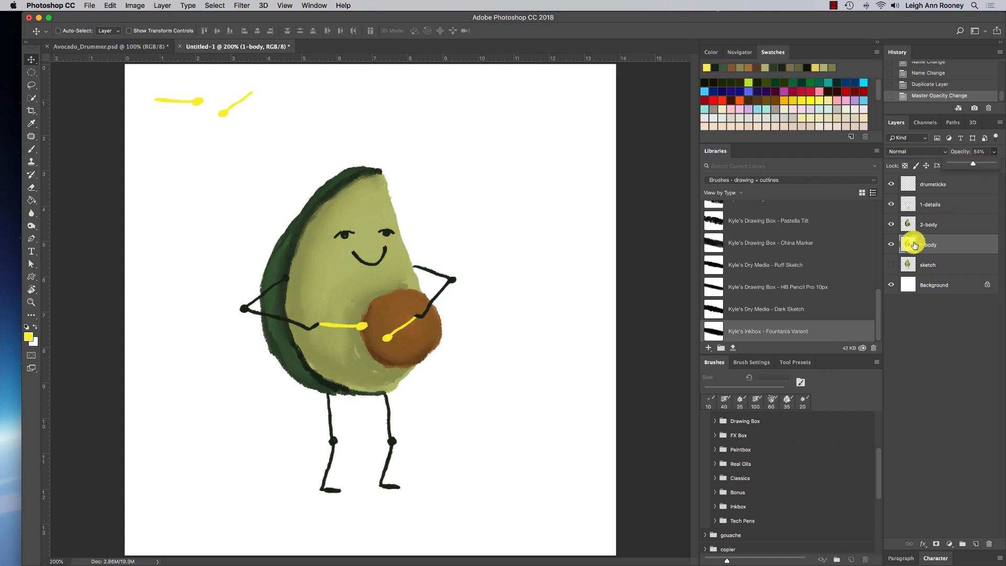
{"action": "left_click", "coordinate": [938, 224]}
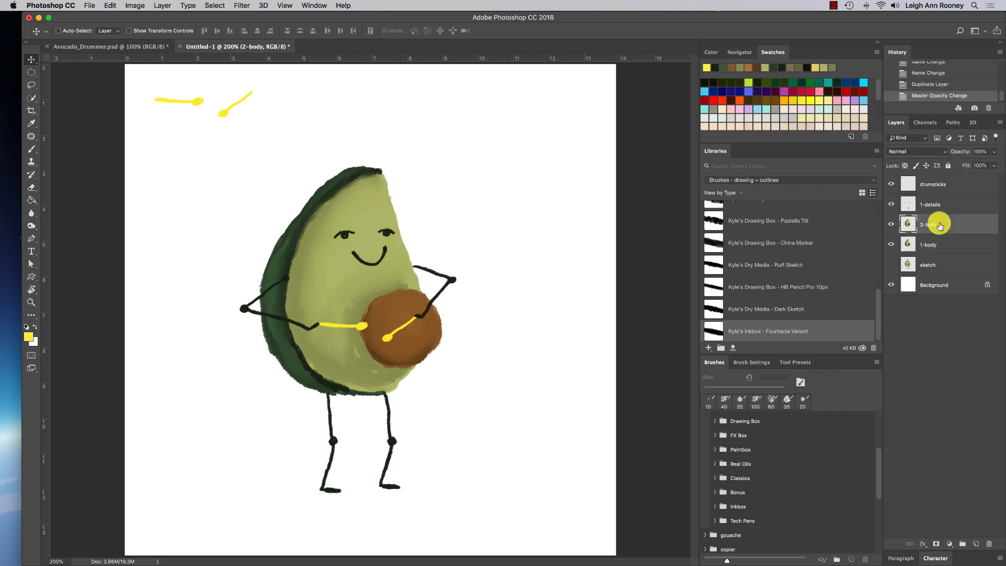
{"action": "left_click", "coordinate": [891, 225]}
{"action": "left_click", "coordinate": [890, 225]}
{"action": "left_click", "coordinate": [890, 225]}
{"action": "left_click", "coordinate": [890, 225]}
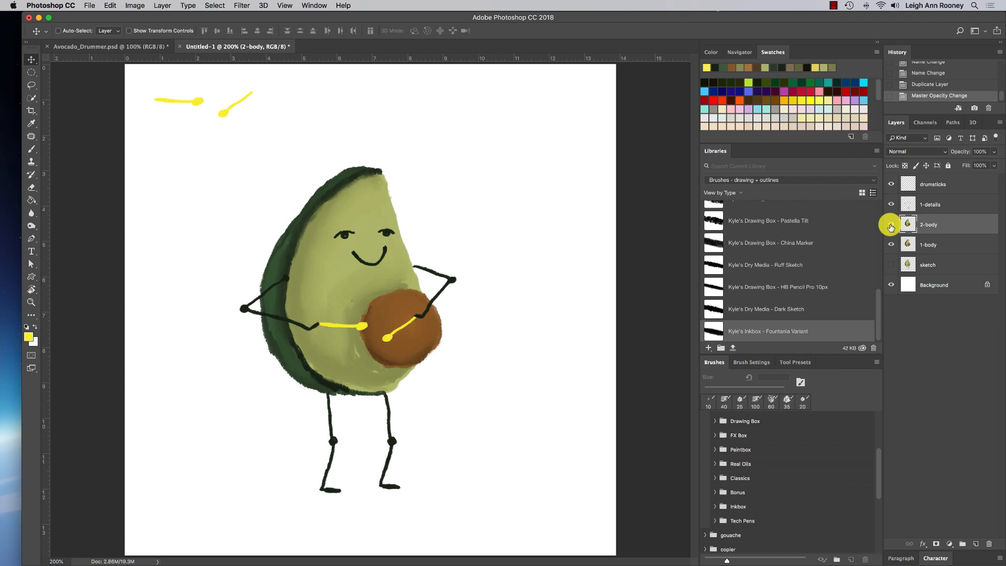
- Place 2-body above 1-details and tilt it about 4.6° clockwise, shifting it 2 px down
{"action": "double_click", "coordinate": [930, 224]}
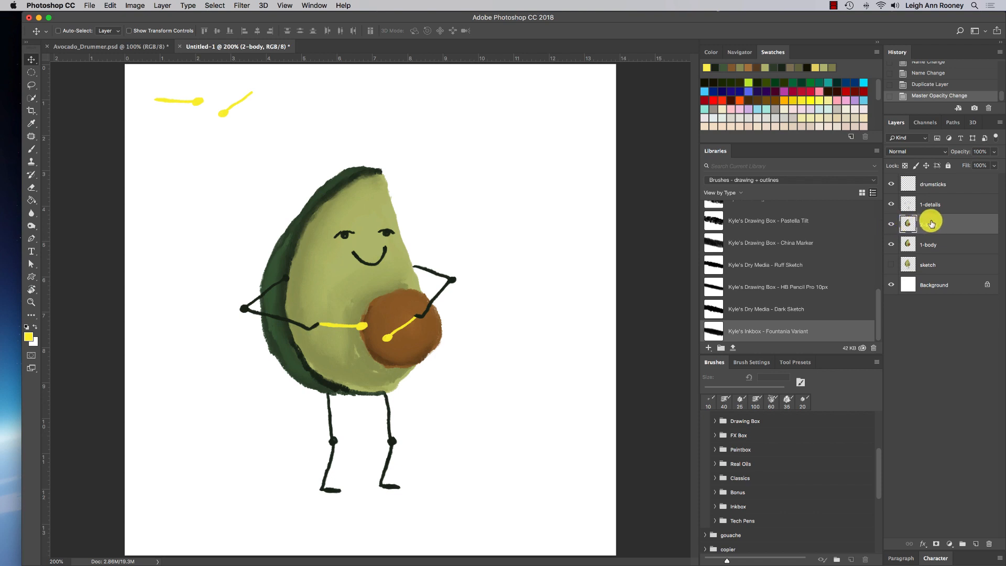
{"action": "left_click_drag", "start_coordinate": [930, 224], "coordinate": [928, 202]}
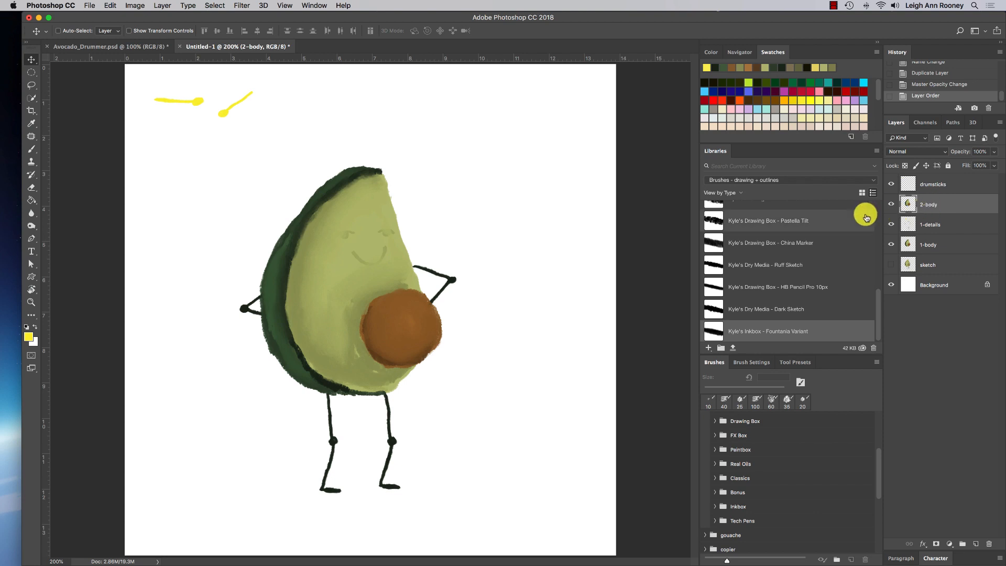
{"action": "key", "text": "super+t"}
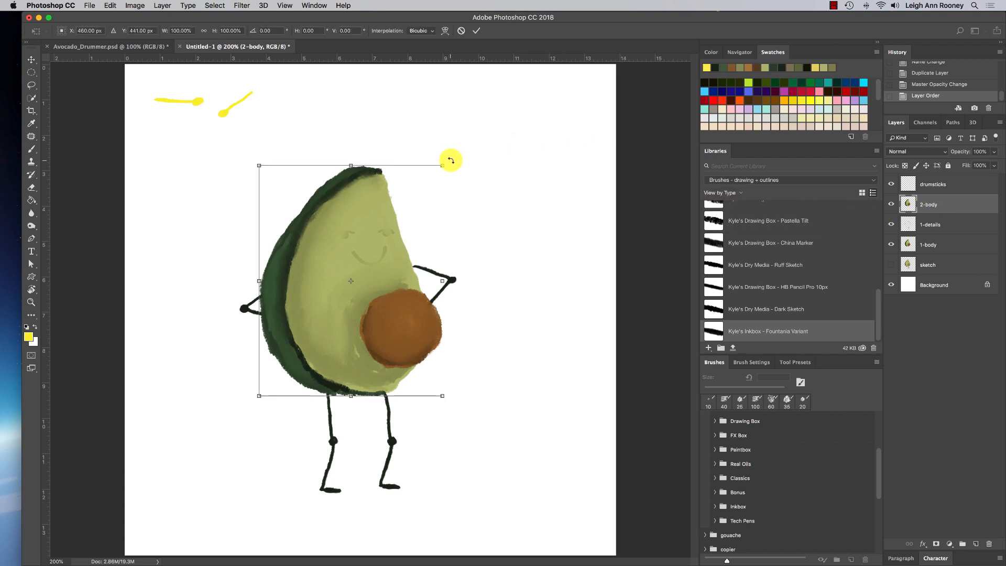
{"action": "left_click_drag", "start_coordinate": [451, 160], "coordinate": [458, 168]}
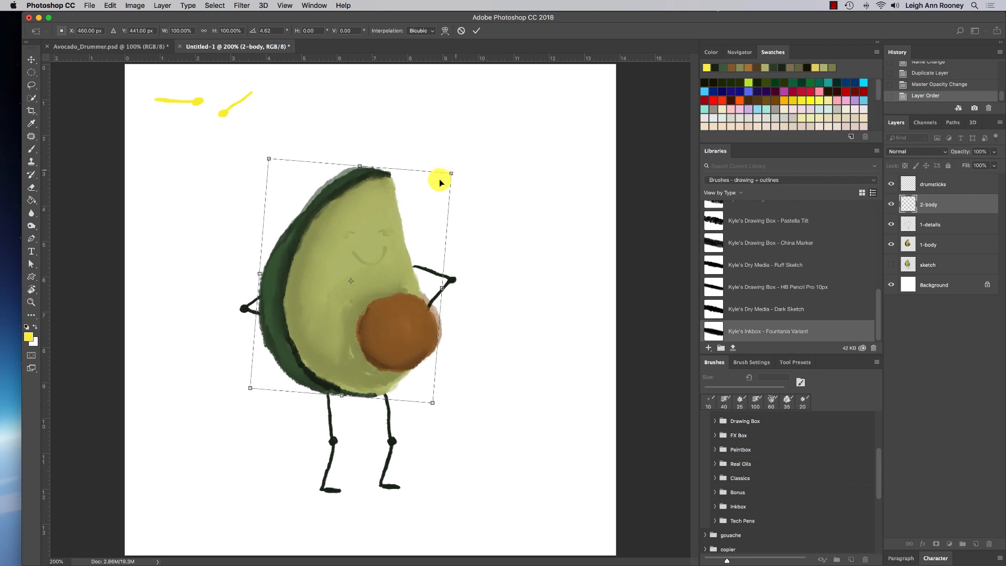
{"action": "left_click_drag", "start_coordinate": [386, 218], "coordinate": [388, 222]}
{"action": "key", "text": "Down"}
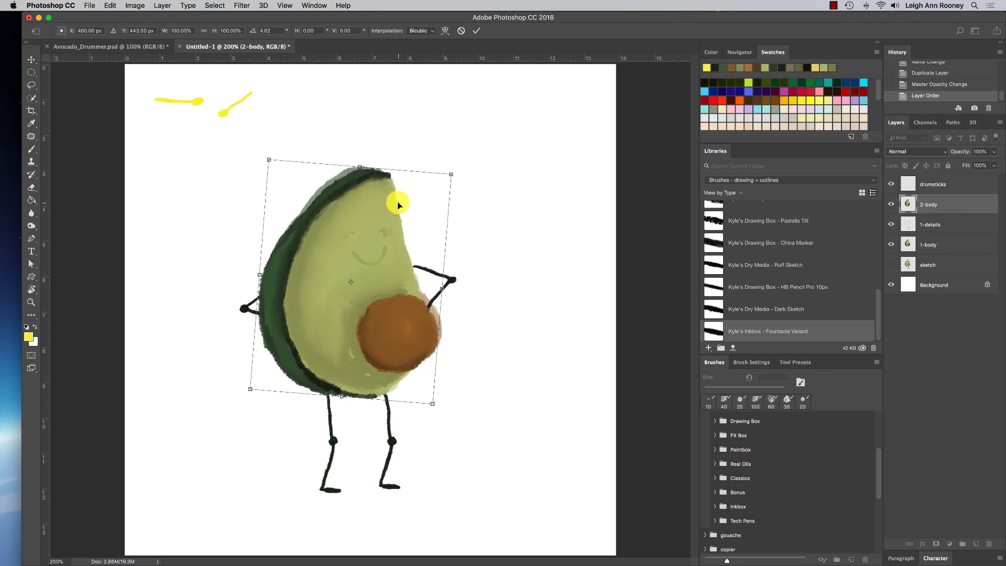
{"action": "key", "text": "Return"}
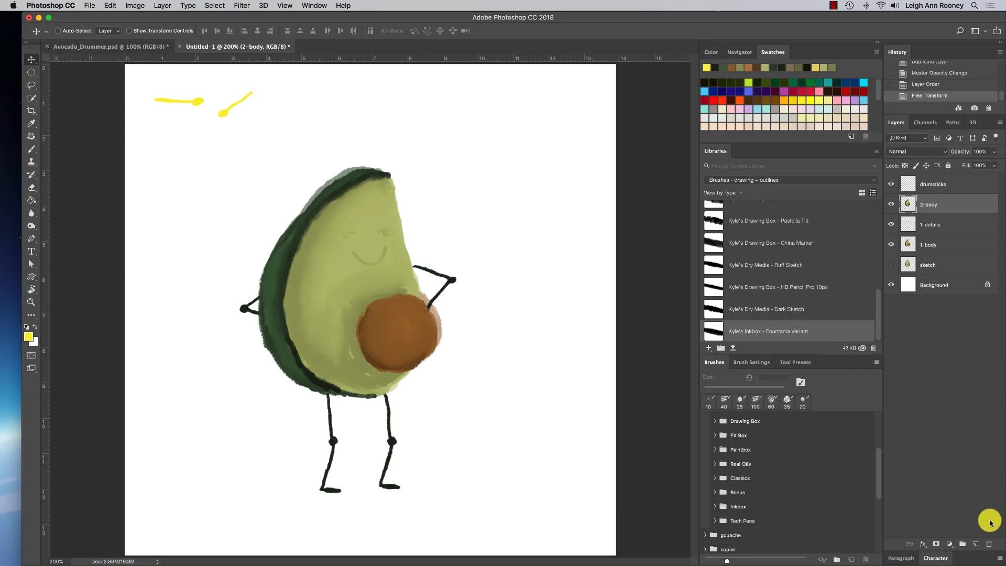
- Create a layer above 2-body and name it 2-details
{"action": "left_click", "coordinate": [976, 544]}
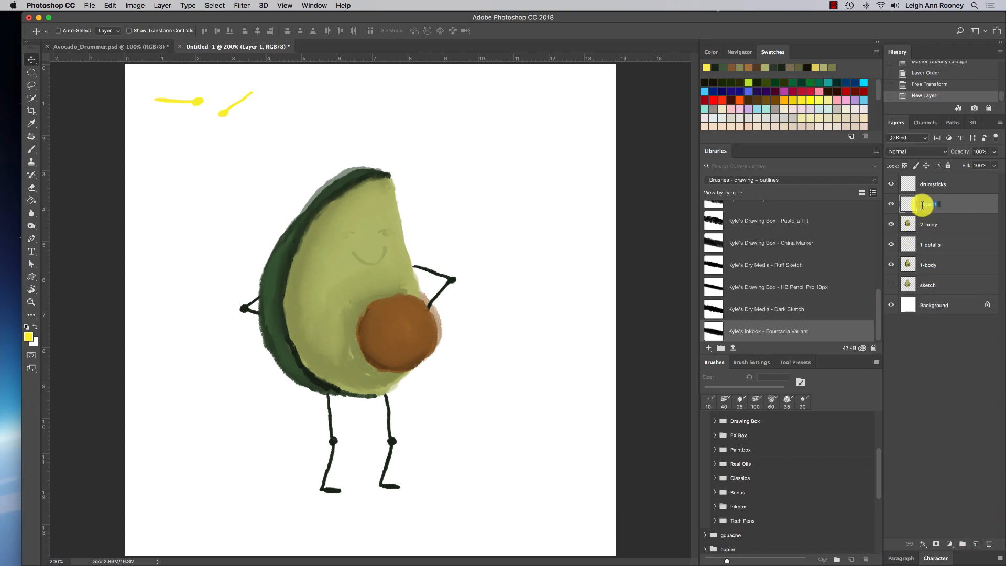
{"action": "type", "text": "2-details"}
{"action": "key", "text": "Return"}
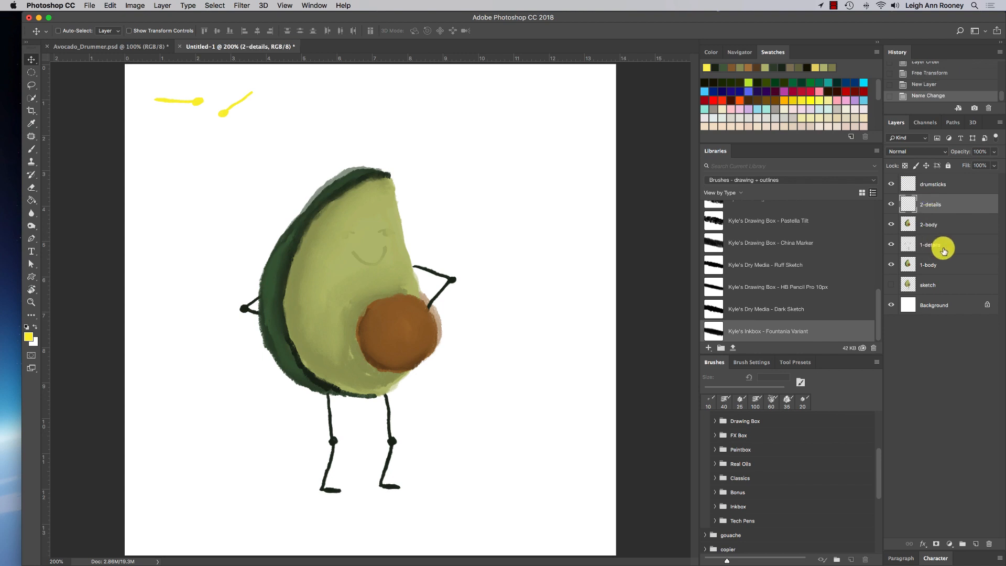
- Lower the 1-details layer's opacity to about 71% and the 2-body layer's opacity to about 76%
{"action": "left_click", "coordinate": [931, 244]}
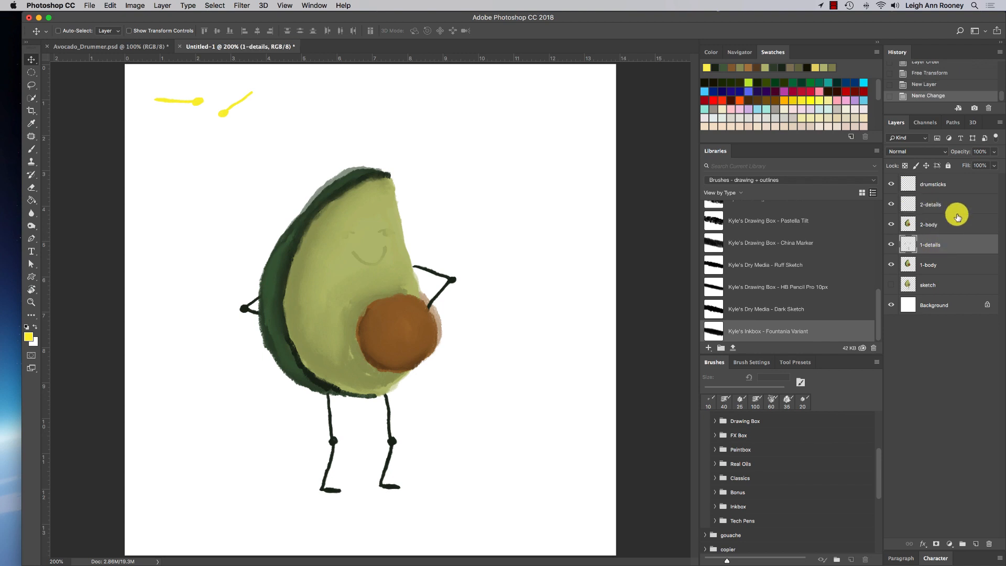
{"action": "left_click", "coordinate": [993, 152]}
{"action": "left_click_drag", "start_coordinate": [991, 164], "coordinate": [981, 165]}
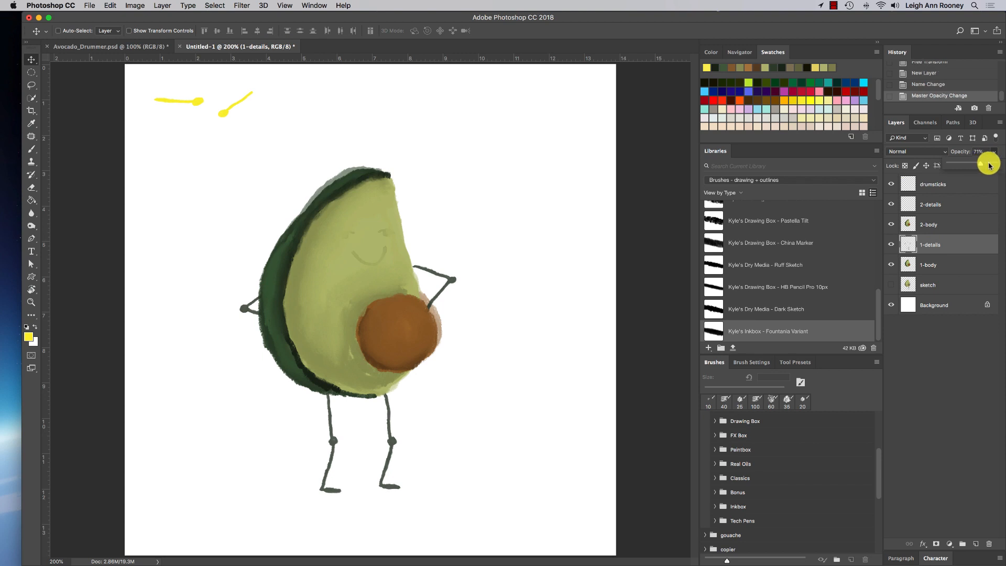
{"action": "left_click", "coordinate": [951, 204]}
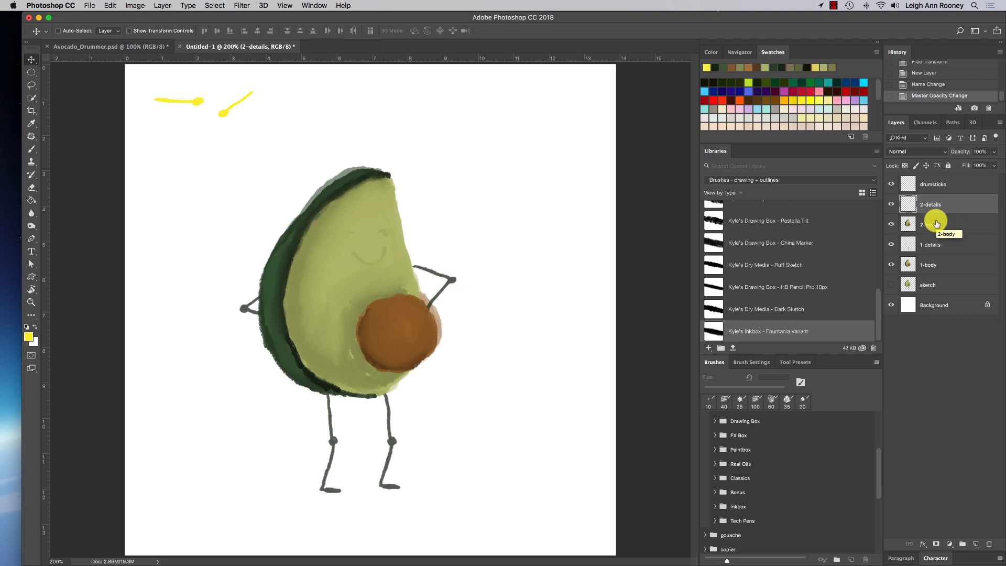
{"action": "left_click", "coordinate": [933, 223]}
{"action": "left_click", "coordinate": [992, 152]}
{"action": "left_click_drag", "start_coordinate": [993, 163], "coordinate": [983, 165]}
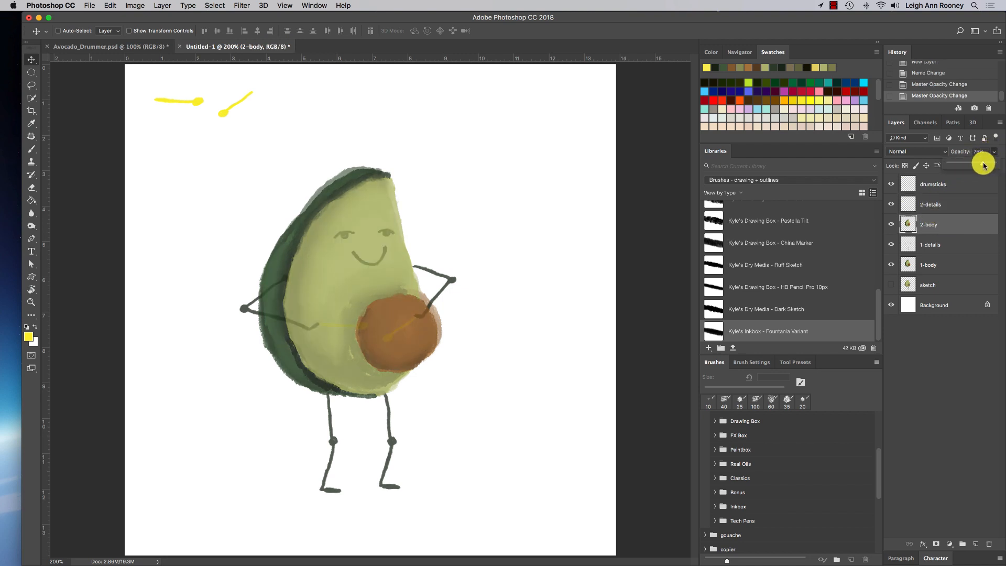
- On 2-details, paint both bent arms of the second pose in near-black with the 10 px brush, shifted from the faded arms
{"action": "left_click", "coordinate": [954, 205]}
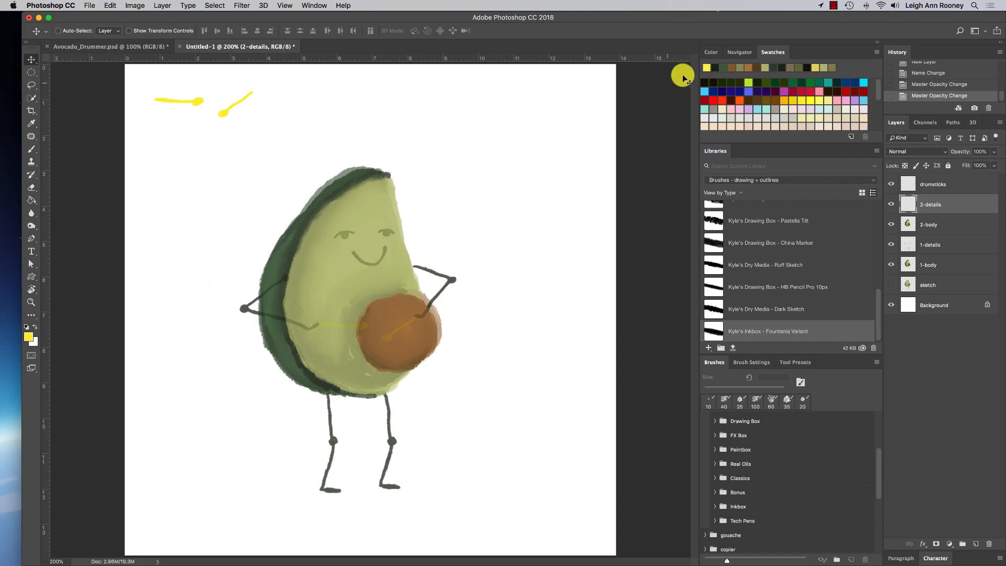
{"action": "left_click", "coordinate": [716, 66]}
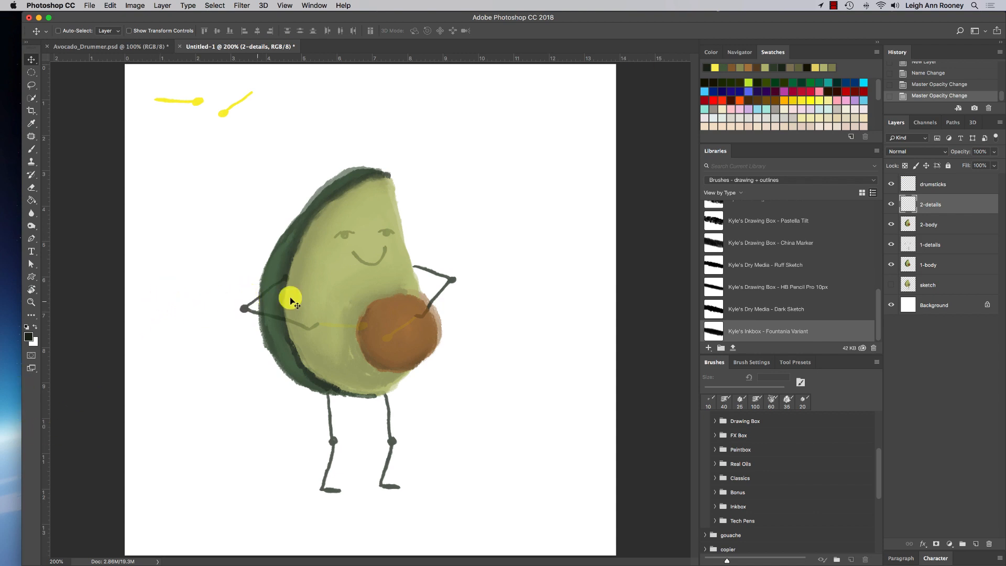
{"action": "left_click", "coordinate": [32, 149]}
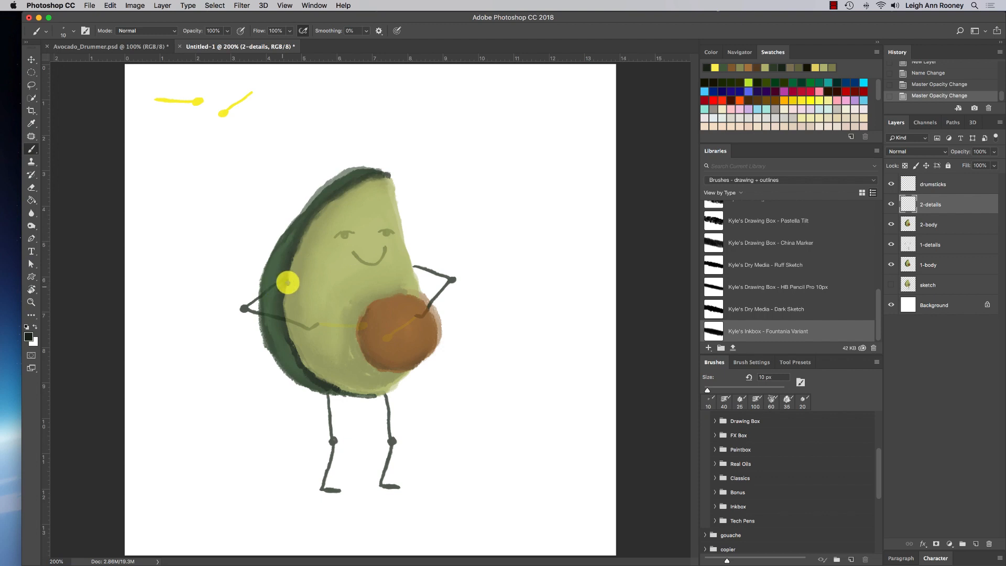
{"action": "mouse_move", "coordinate": [287, 283]}
{"action": "left_mouse_down"}
{"action": "mouse_move", "coordinate": [257, 318]}
{"action": "mouse_move", "coordinate": [321, 343]}
{"action": "left_mouse_up"}
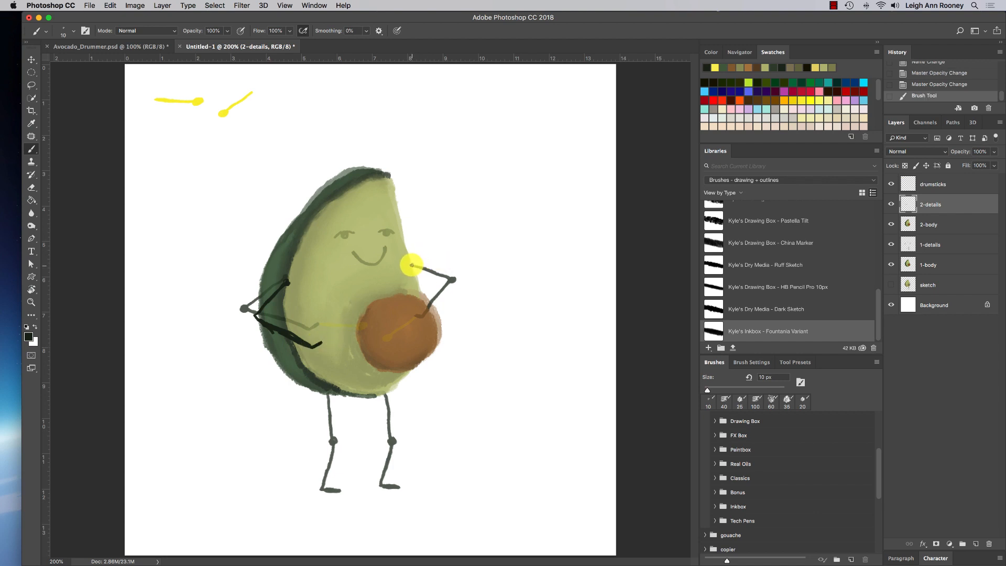
{"action": "left_click", "coordinate": [414, 270]}
{"action": "mouse_move", "coordinate": [414, 271]}
{"action": "left_mouse_down"}
{"action": "mouse_move", "coordinate": [470, 268]}
{"action": "mouse_move", "coordinate": [421, 318]}
{"action": "left_mouse_up"}
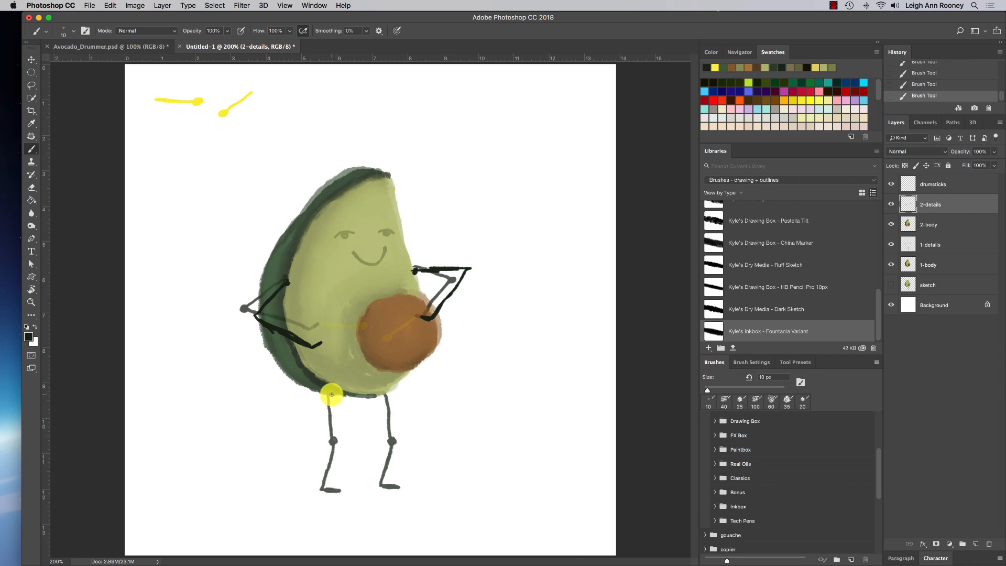
- Paint both legs of the second pose on 2-details, with knees shifted right of the faded legs and small feet at the same level
{"action": "mouse_move", "coordinate": [331, 396]}
{"action": "left_mouse_down"}
{"action": "mouse_move", "coordinate": [343, 436]}
{"action": "mouse_move", "coordinate": [332, 397]}
{"action": "mouse_move", "coordinate": [347, 438]}
{"action": "mouse_move", "coordinate": [345, 486]}
{"action": "left_mouse_up"}
{"action": "left_click_drag", "start_coordinate": [381, 396], "coordinate": [402, 433]}
{"action": "mouse_move", "coordinate": [386, 394]}
{"action": "left_mouse_down"}
{"action": "mouse_move", "coordinate": [405, 440]}
{"action": "mouse_move", "coordinate": [385, 480]}
{"action": "mouse_move", "coordinate": [409, 485]}
{"action": "left_mouse_up"}
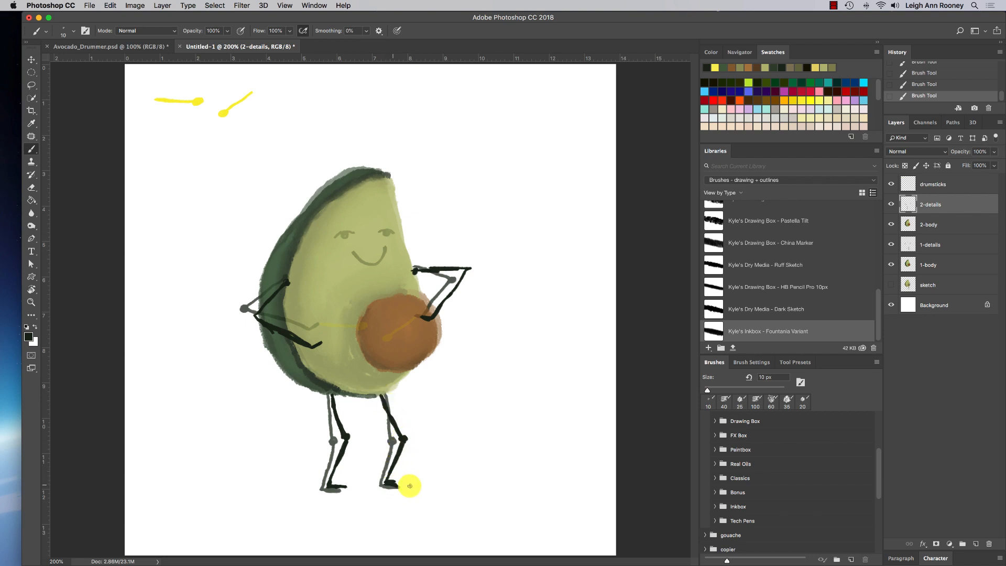
- Duplicate the drumsticks layer's sticks and place the copied layer between 2-details and 2-body
{"action": "left_click", "coordinate": [927, 185]}
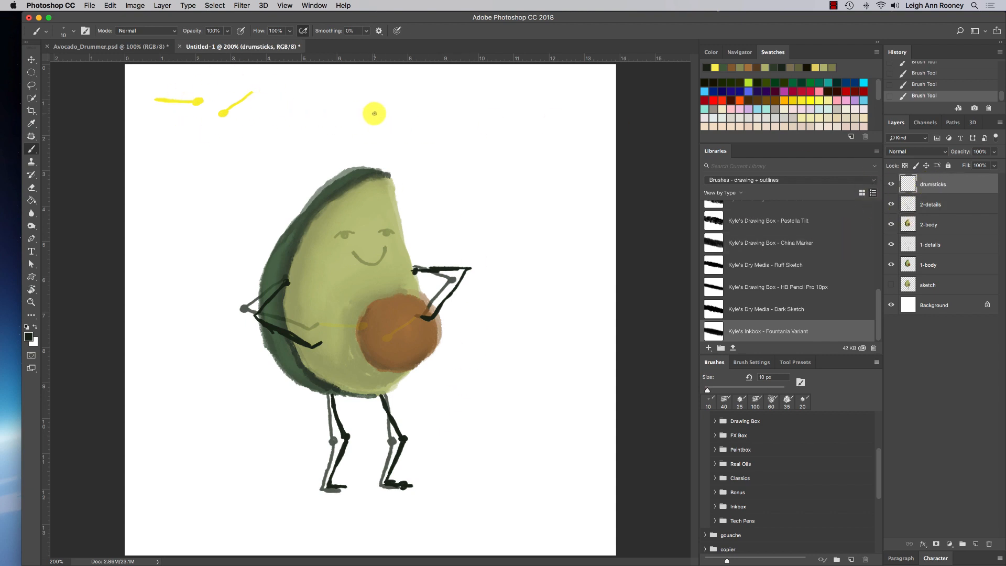
{"action": "key", "text": "super+c"}
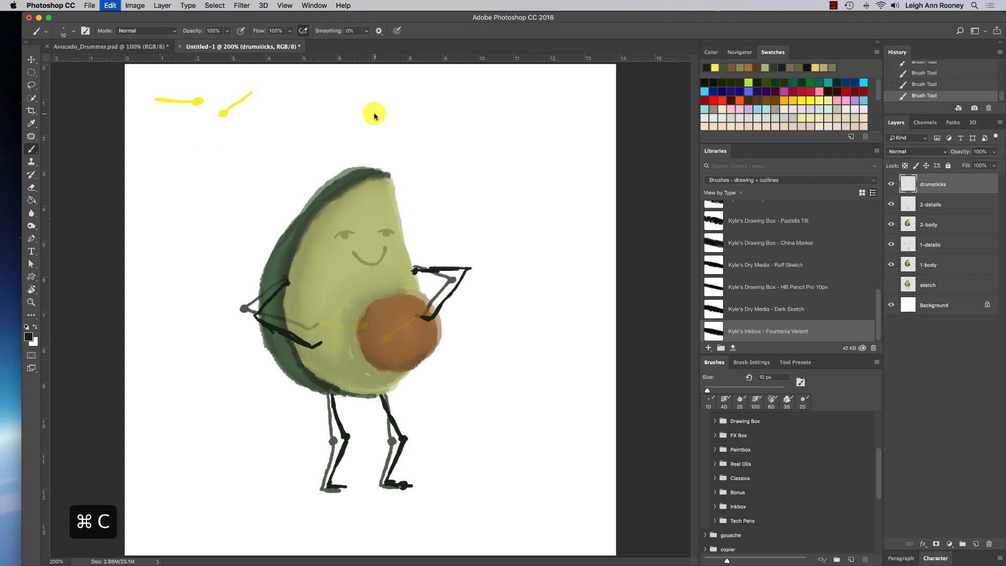
{"action": "key", "text": "super+v"}
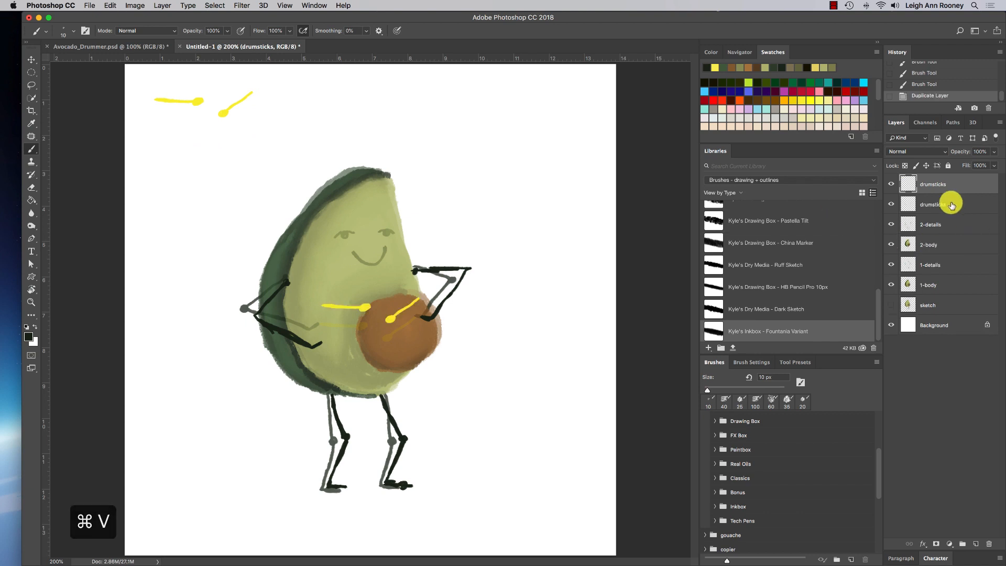
{"action": "left_click_drag", "start_coordinate": [926, 202], "coordinate": [921, 230]}
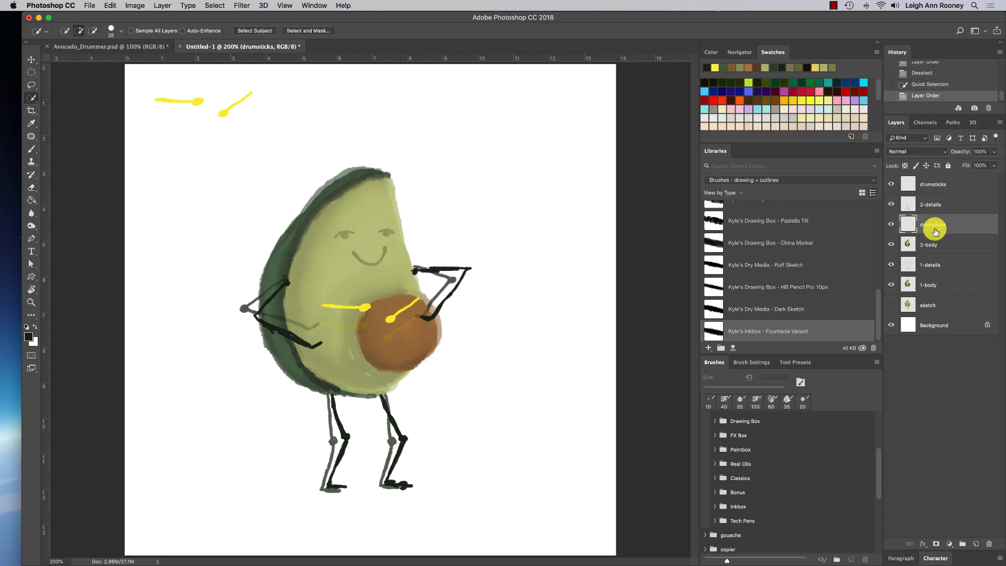
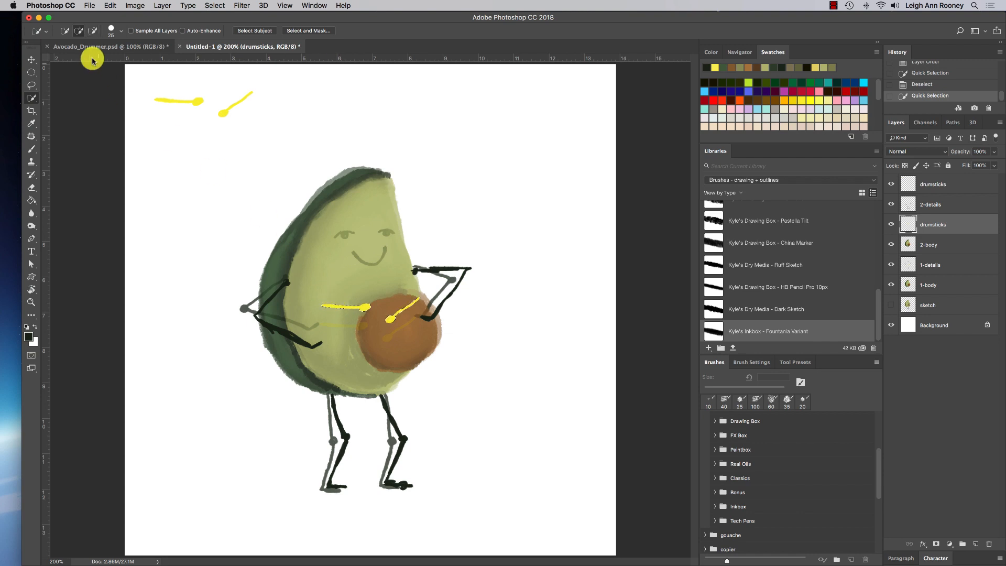
- Isolate the copy's right drumstick with Quick Selection, rotate it nearly horizontal and place it at the new right hand, then deselect
{"action": "left_click", "coordinate": [355, 307]}
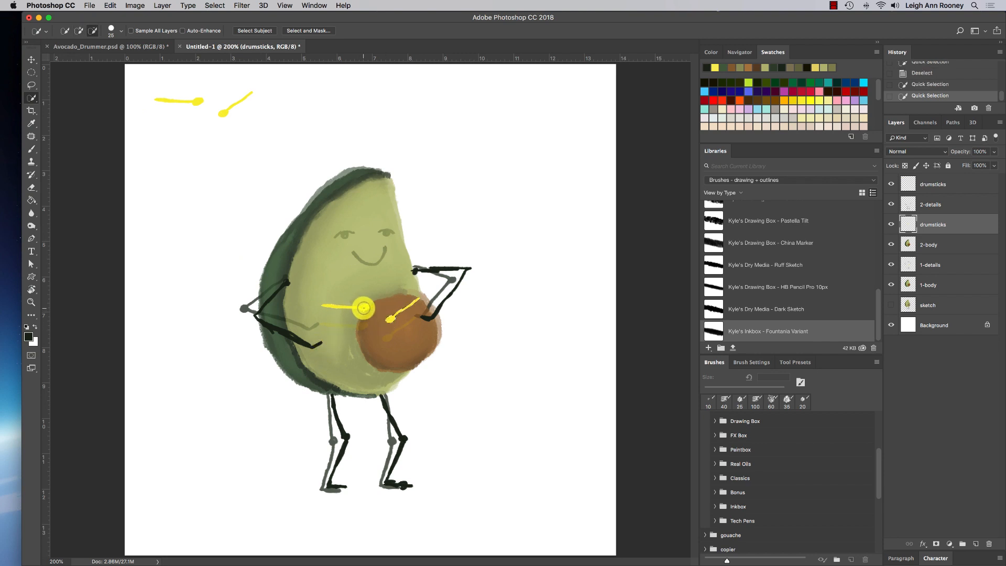
{"action": "left_click", "coordinate": [363, 308], "text": "alt"}
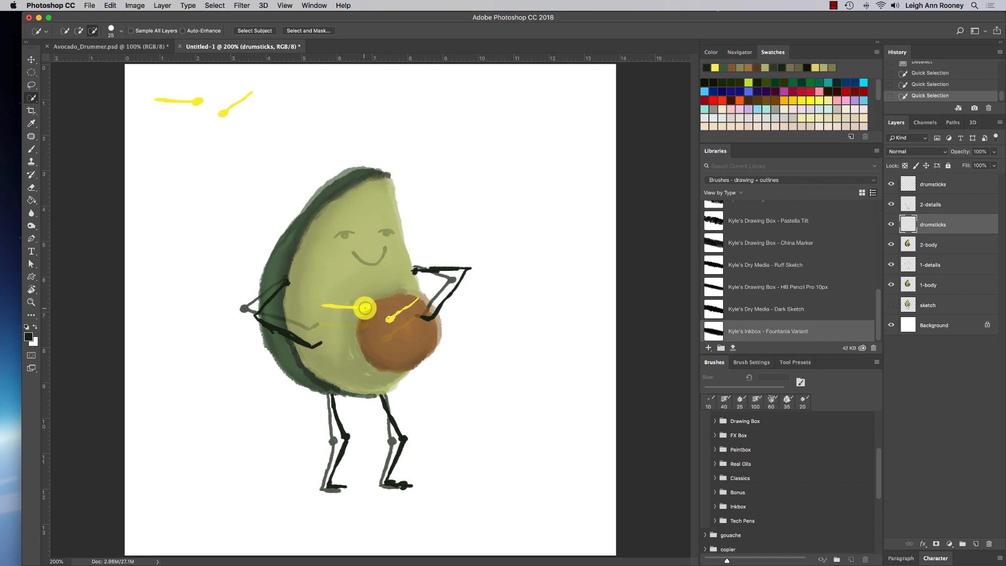
{"action": "left_click", "coordinate": [389, 320]}
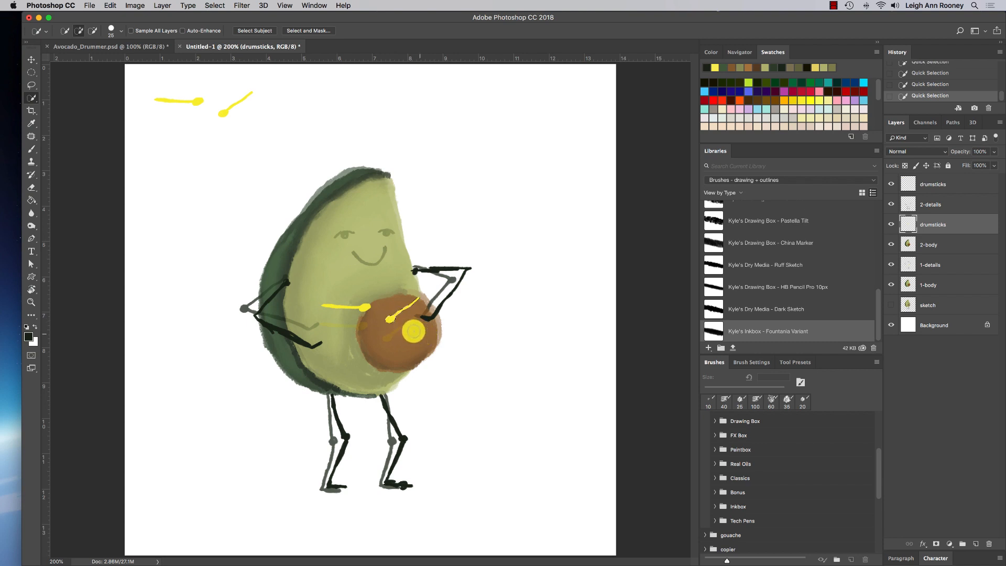
{"action": "left_click", "coordinate": [32, 60]}
{"action": "mouse_move", "coordinate": [393, 322]}
{"action": "left_mouse_down"}
{"action": "mouse_move", "coordinate": [385, 333]}
{"action": "mouse_move", "coordinate": [408, 326]}
{"action": "left_mouse_up"}
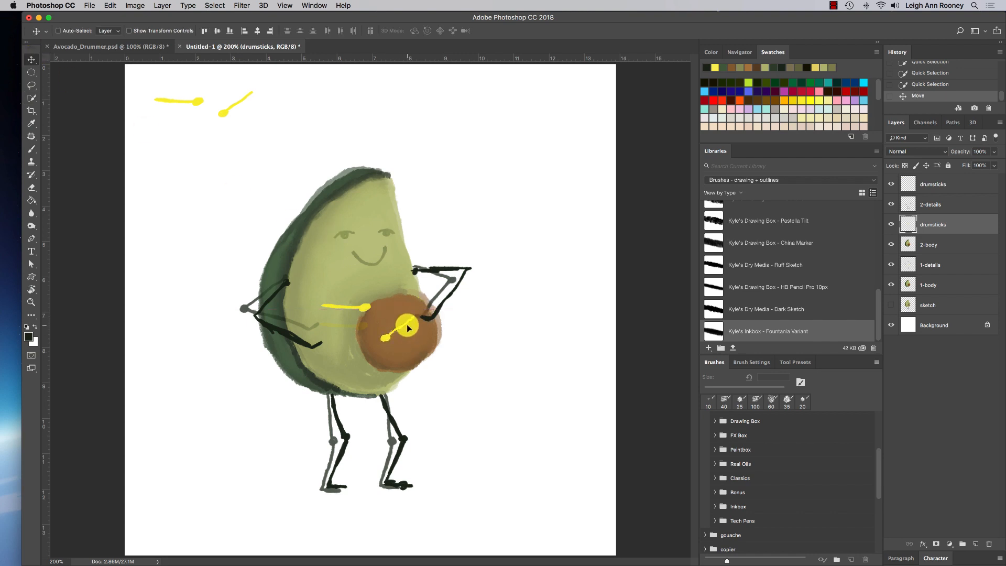
{"action": "key", "text": "super+t"}
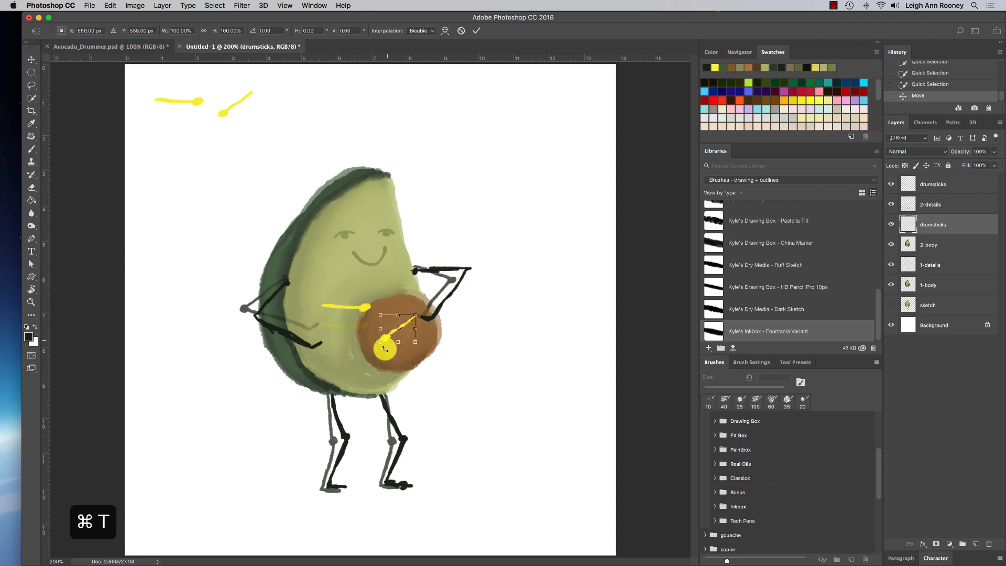
{"action": "left_click_drag", "start_coordinate": [370, 352], "coordinate": [409, 322]}
{"action": "key", "text": "Return"}
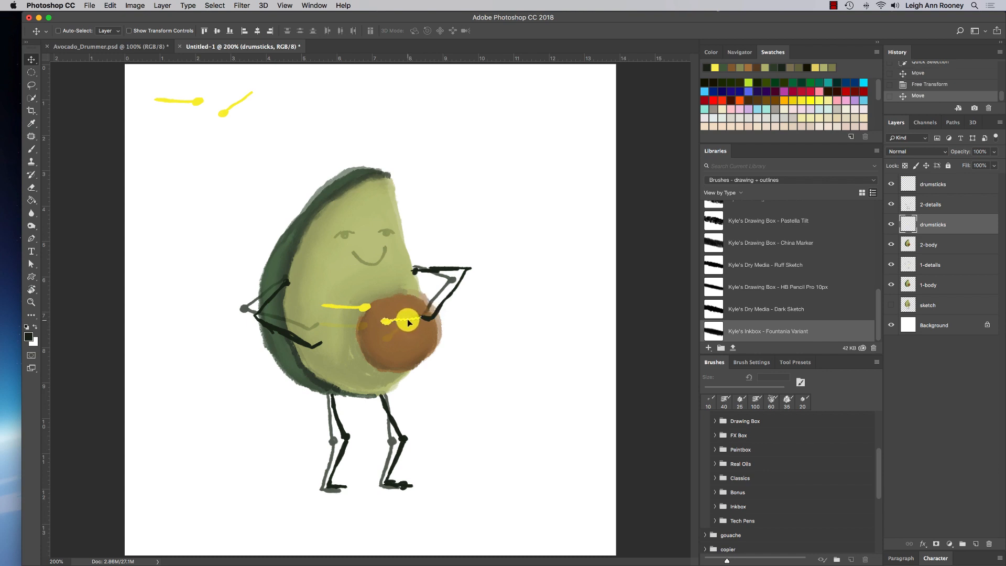
{"action": "key", "text": "super+d"}
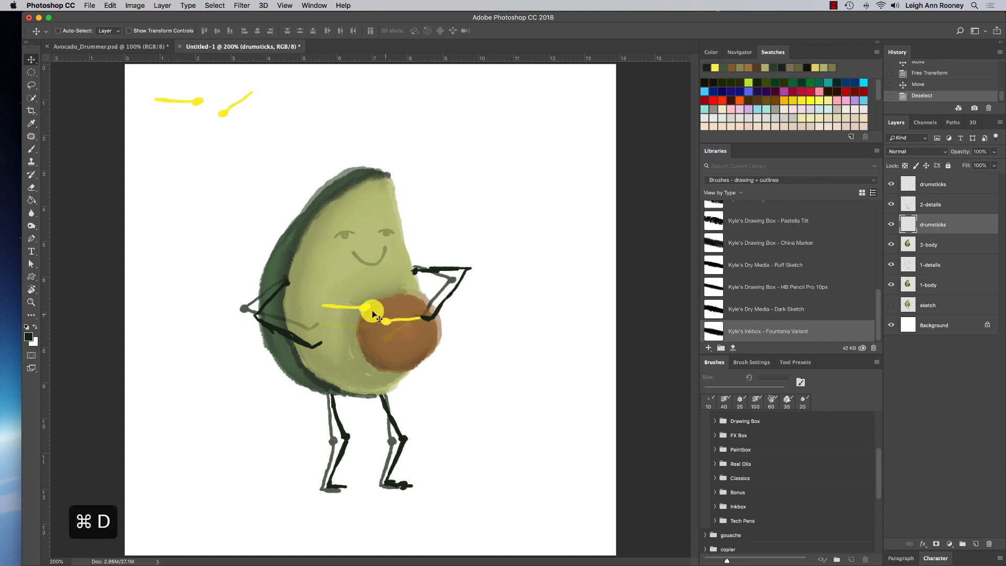
- Select only the copy's left drumstick with Quick Selection and move it down to the new left hand
{"action": "left_click", "coordinate": [40, 99]}
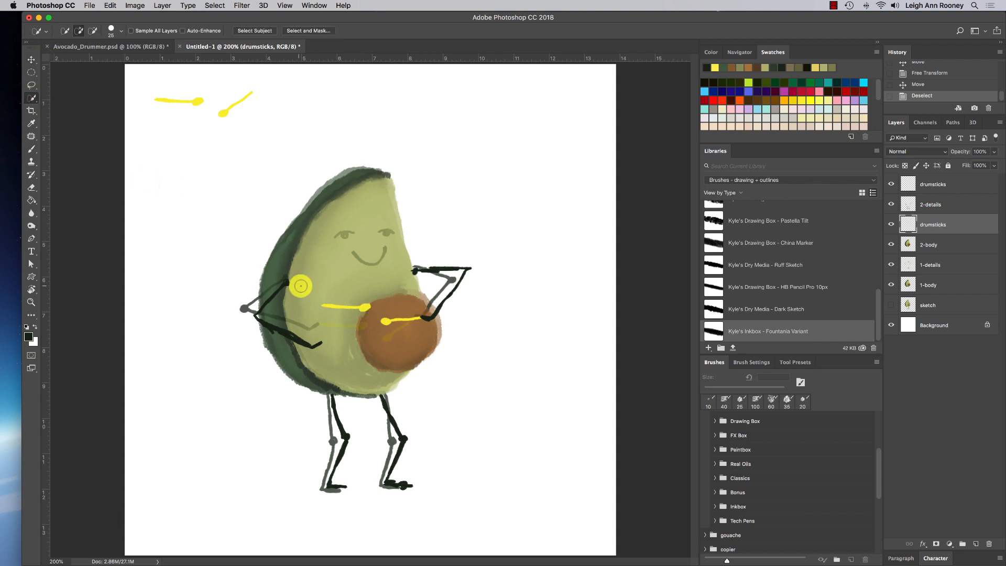
{"action": "left_click", "coordinate": [361, 306]}
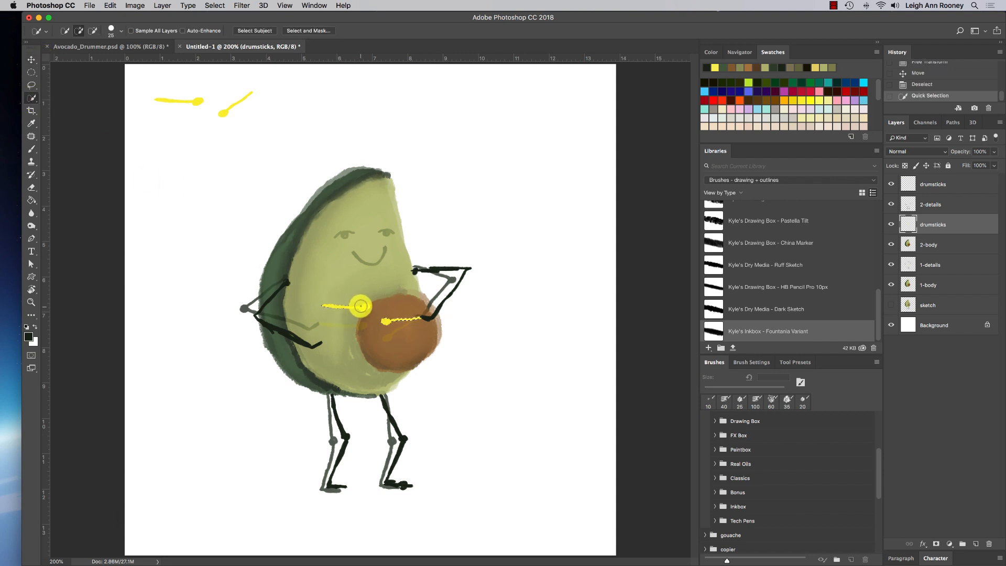
{"action": "left_click", "coordinate": [388, 317]}
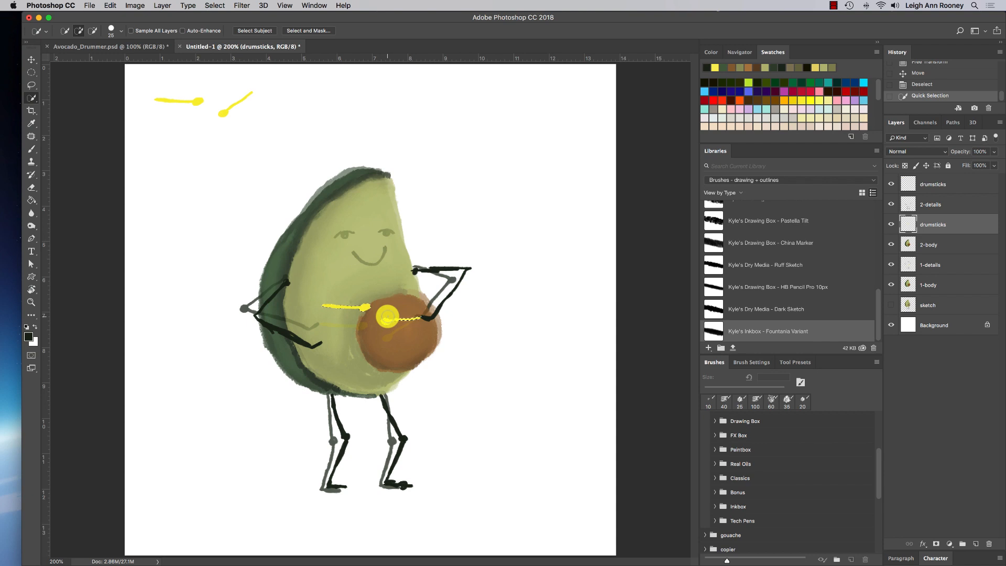
{"action": "left_click_drag", "start_coordinate": [387, 316], "coordinate": [387, 321]}
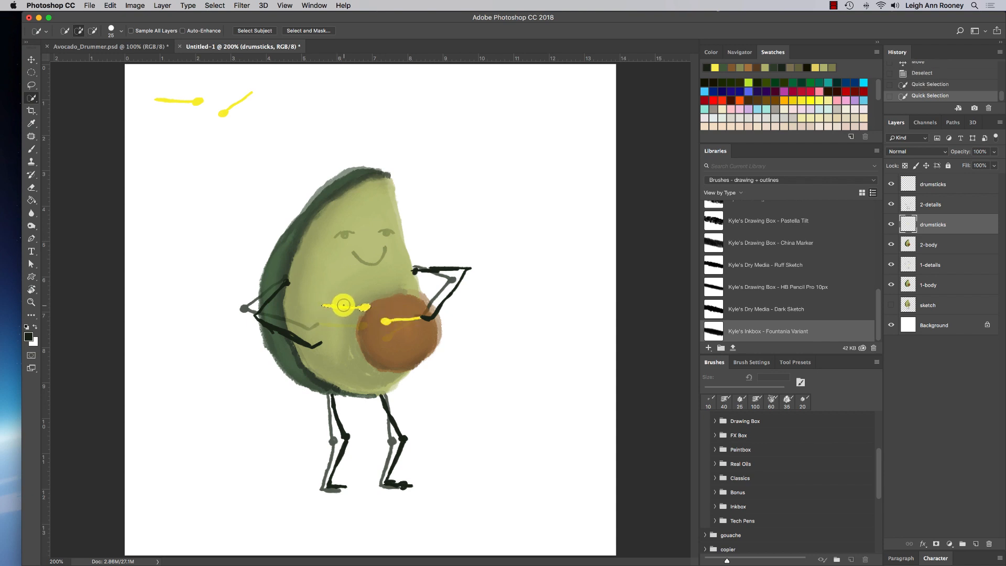
{"action": "left_click", "coordinate": [32, 59]}
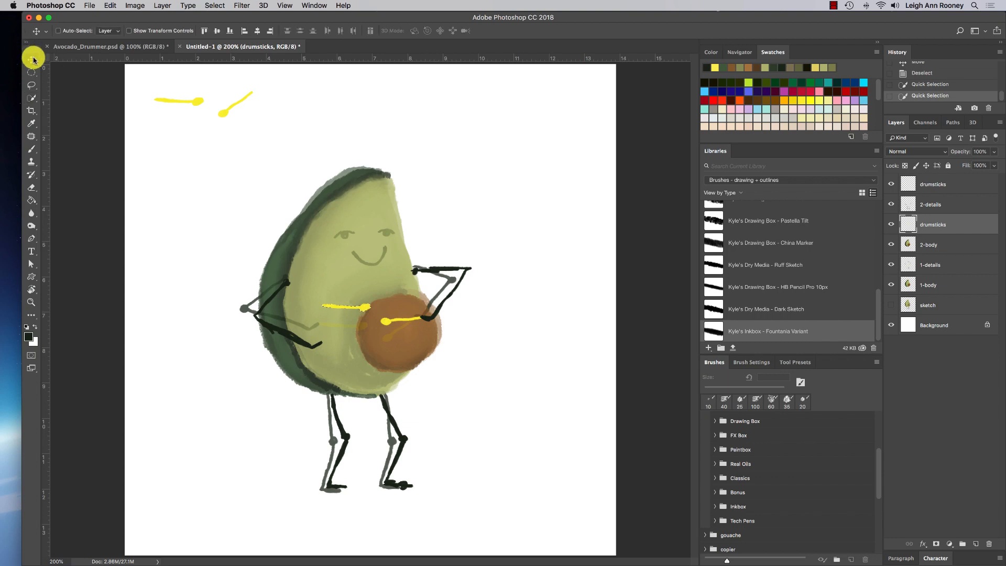
{"action": "left_click_drag", "start_coordinate": [334, 308], "coordinate": [330, 344]}
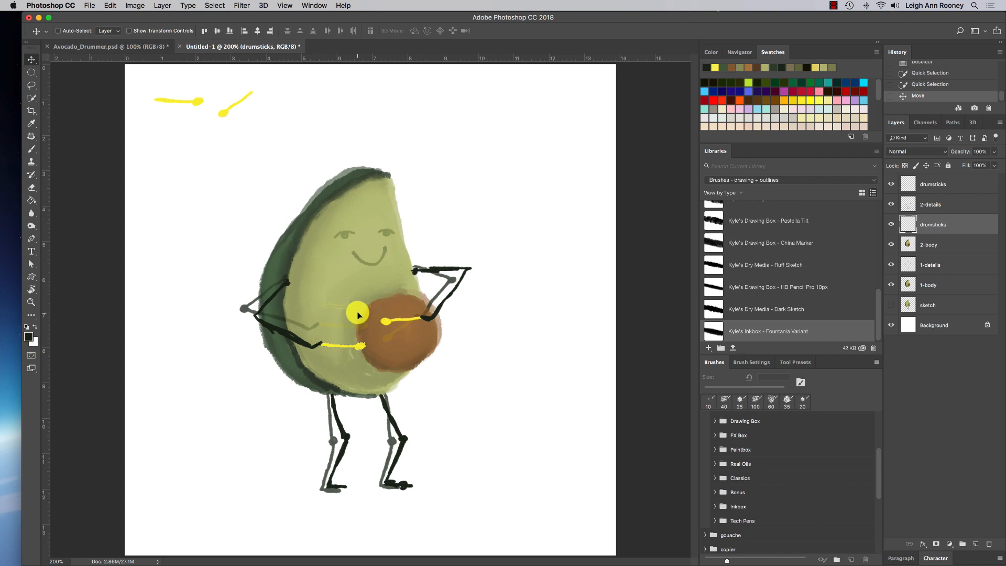
- Rotate the left drumstick about 11.7° counterclockwise and align its end with the new left hand
{"action": "key", "text": "super+t"}
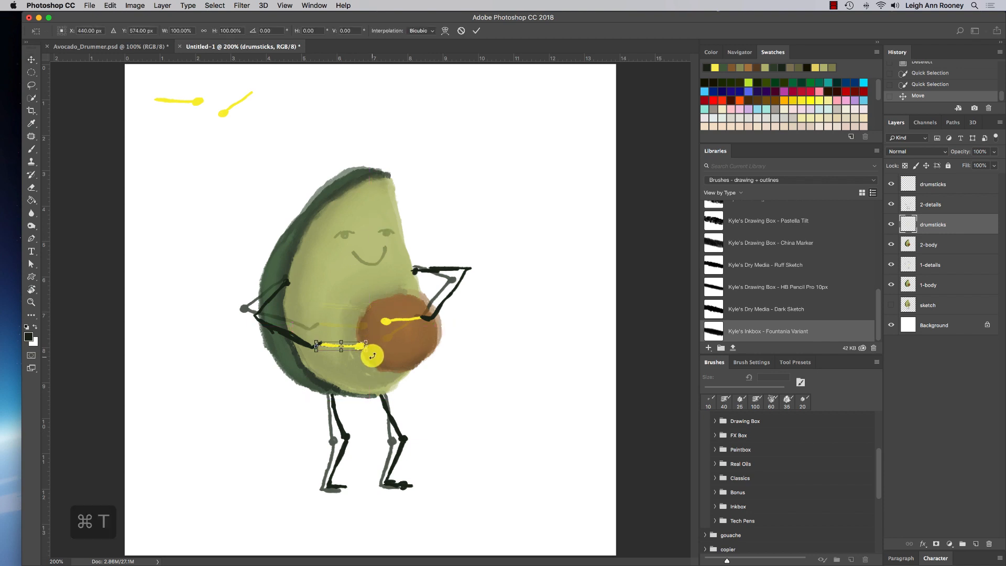
{"action": "left_click_drag", "start_coordinate": [371, 355], "coordinate": [356, 347]}
{"action": "left_click_drag", "start_coordinate": [353, 345], "coordinate": [360, 341]}
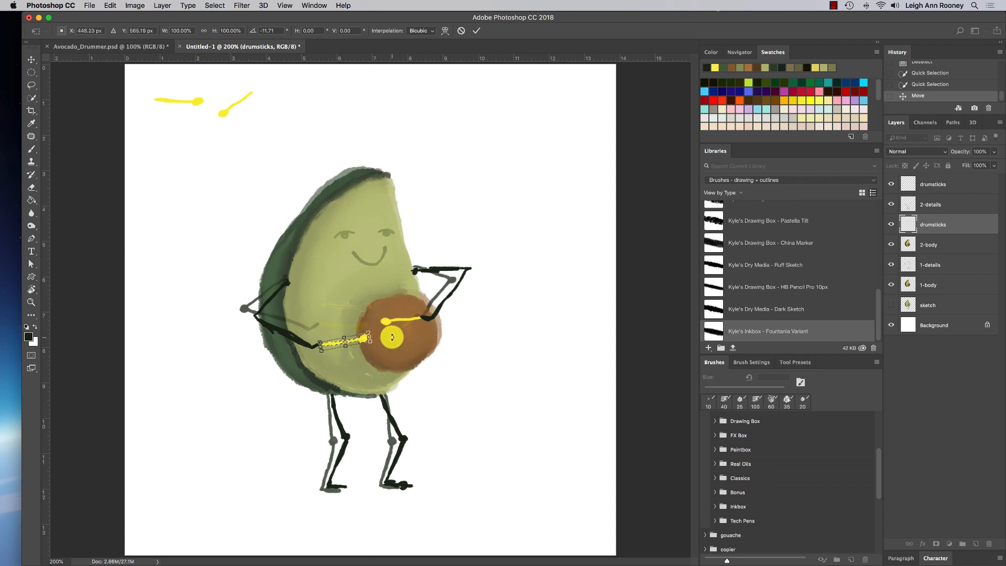
{"action": "key", "text": "Return"}
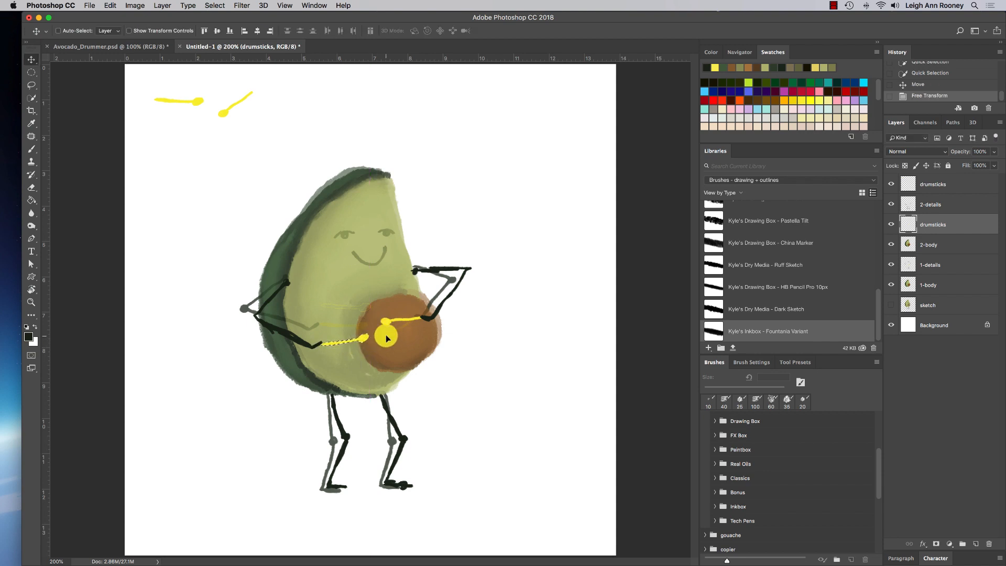
- Clear the selection and erase the faint yellow residue at the left drumstick's former position with the 25 px eraser
{"action": "key", "text": "super"}
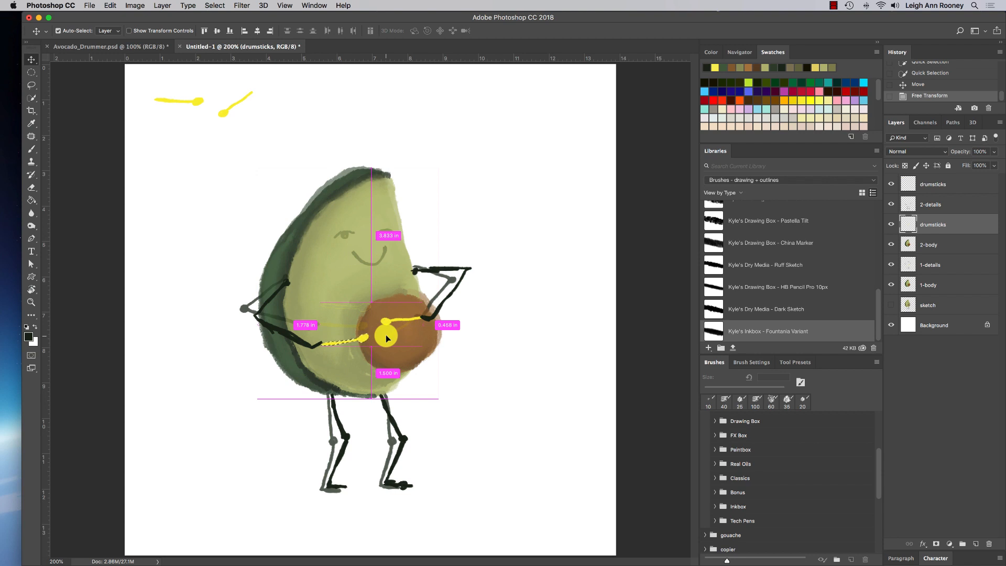
{"action": "key", "text": "super+d"}
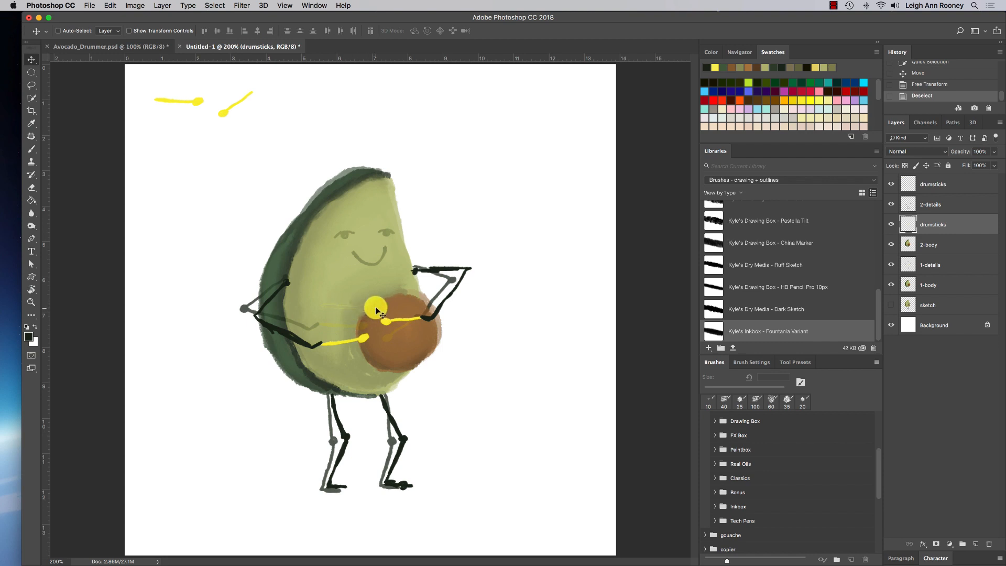
{"action": "left_click", "coordinate": [31, 187]}
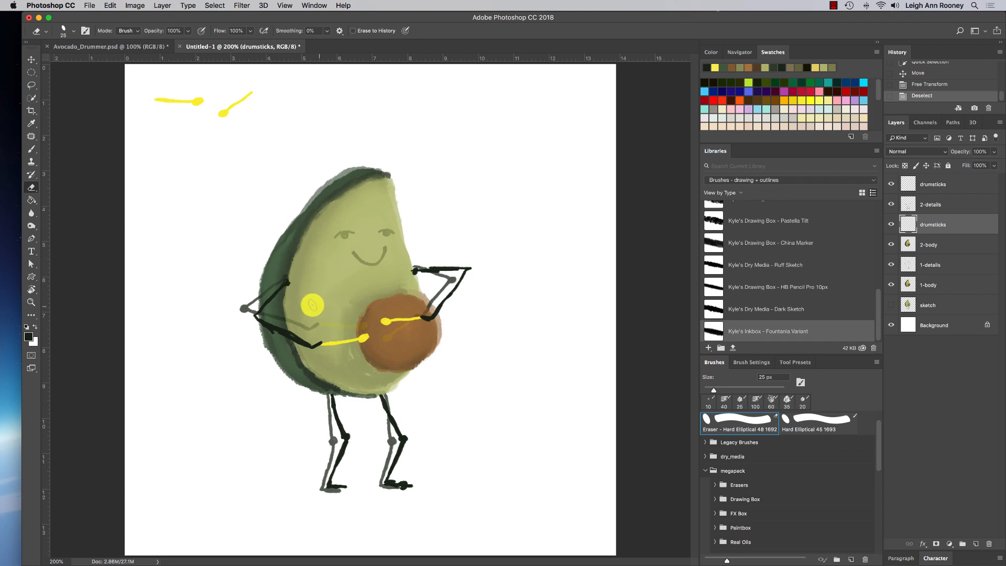
{"action": "mouse_move", "coordinate": [313, 305]}
{"action": "left_mouse_down"}
{"action": "mouse_move", "coordinate": [347, 307]}
{"action": "mouse_move", "coordinate": [354, 297]}
{"action": "left_mouse_up"}
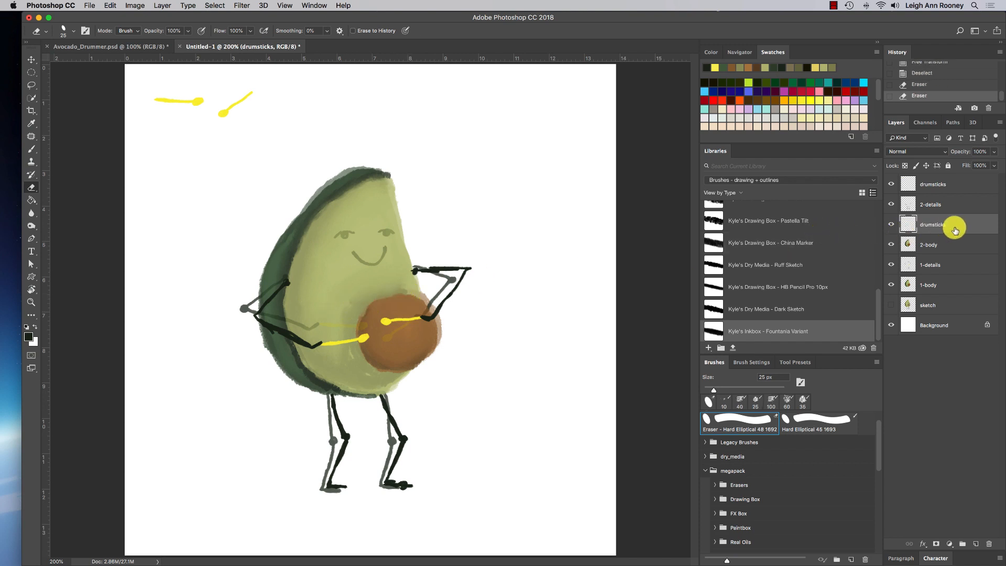
- Merge the 2-details layer with the drumsticks layer directly beneath it into a single layer
{"action": "left_click", "coordinate": [950, 203]}
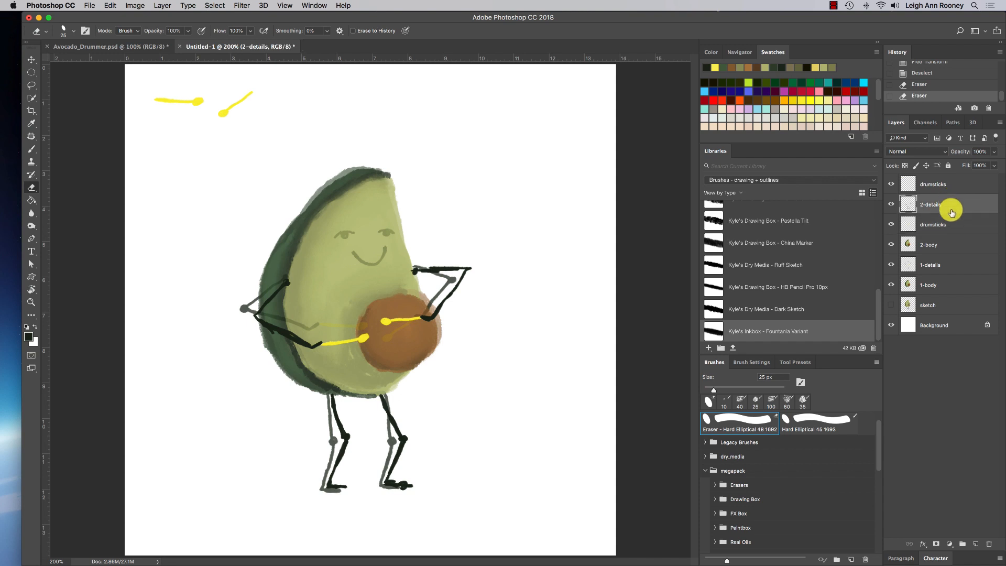
{"action": "left_click", "coordinate": [952, 224]}
{"action": "left_click", "coordinate": [947, 205]}
{"action": "left_click", "coordinate": [890, 226]}
{"action": "left_click", "coordinate": [959, 222], "text": "shift"}
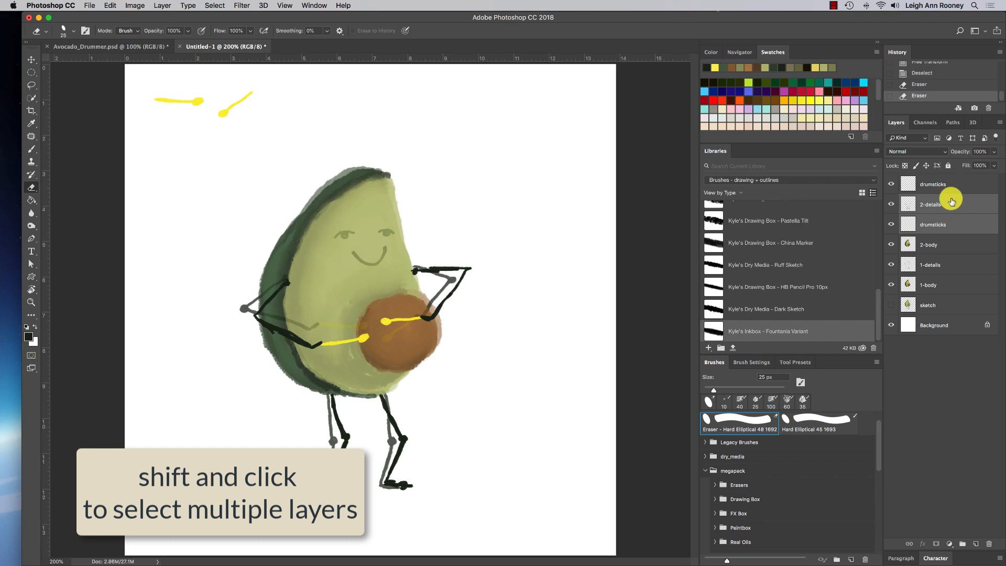
{"action": "left_click", "coordinate": [949, 209]}
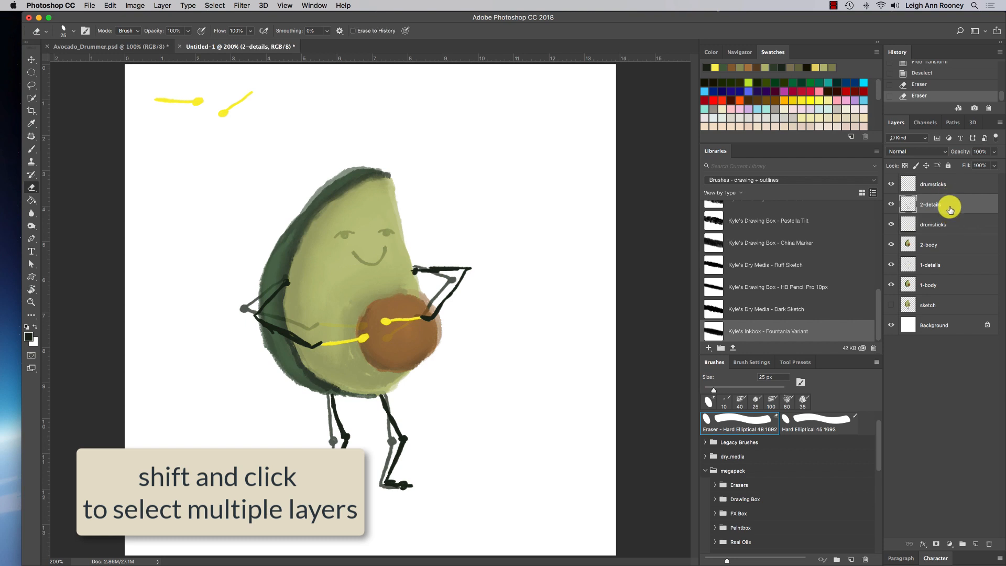
{"action": "left_click", "coordinate": [945, 224], "text": "shift"}
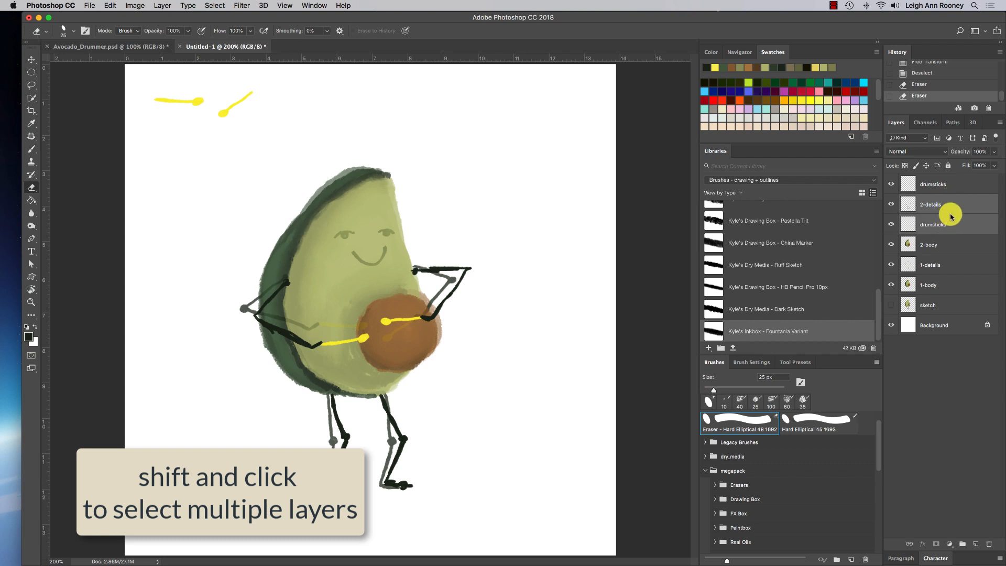
{"action": "right_click", "coordinate": [951, 216]}
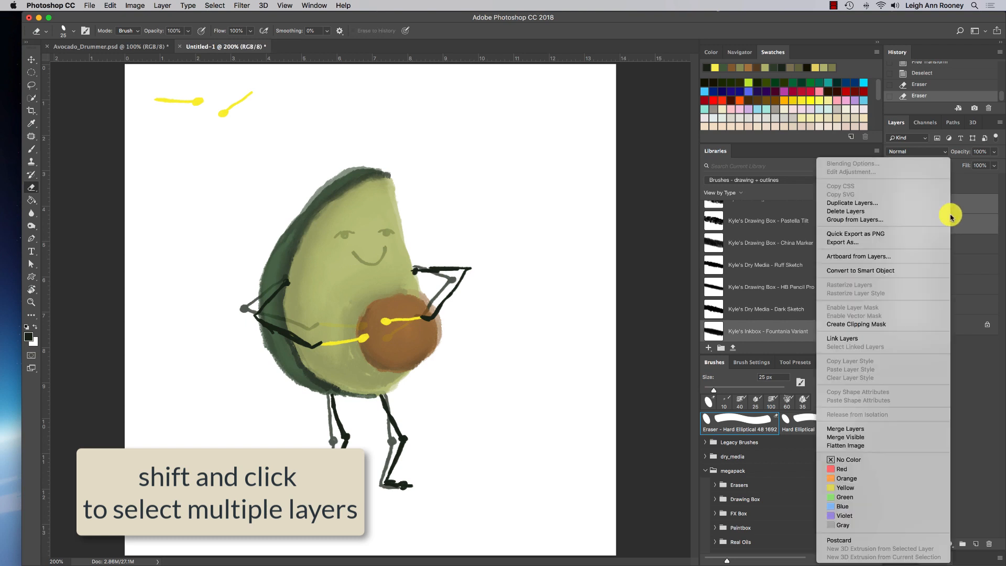
{"action": "left_click", "coordinate": [897, 429]}
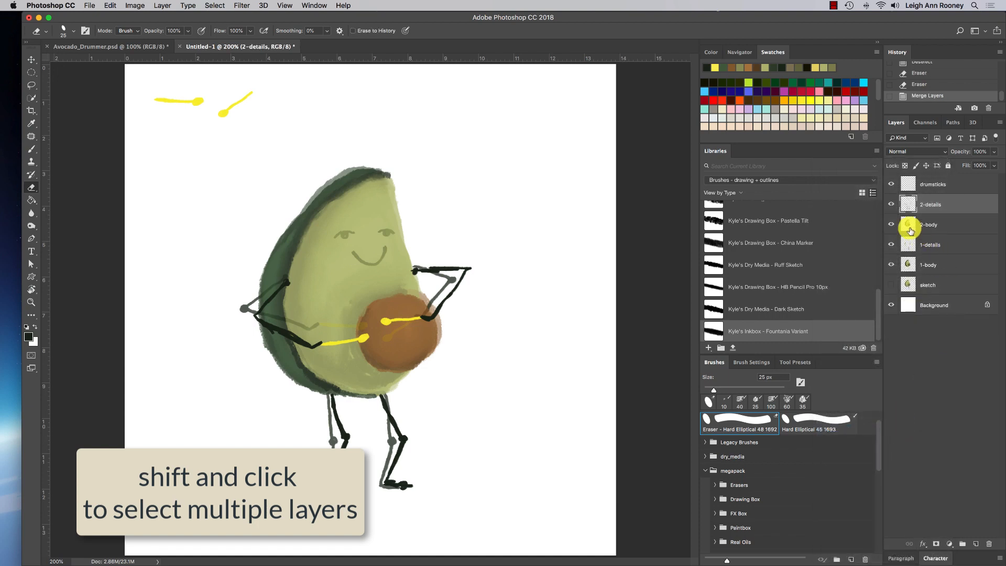
- Hide the 1-body layer and keep 1-details visible as a guide for the second pose's face
{"action": "left_click", "coordinate": [891, 244]}
{"action": "left_click", "coordinate": [891, 264]}
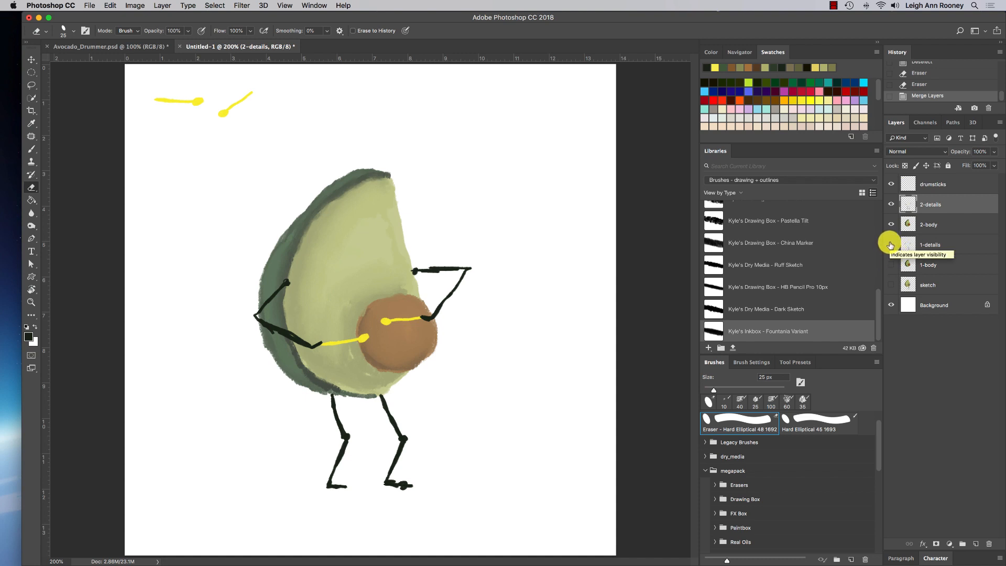
{"action": "left_click", "coordinate": [891, 244]}
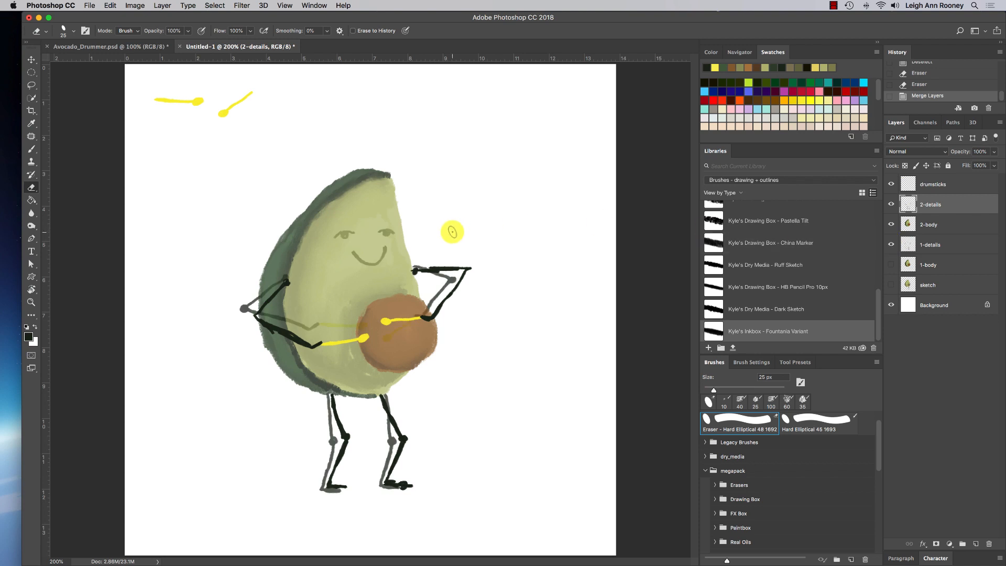
- Paint the eyes and smile on the 2-details layer with the 10 px brush, tracing the first pose's face
{"action": "left_click", "coordinate": [30, 151]}
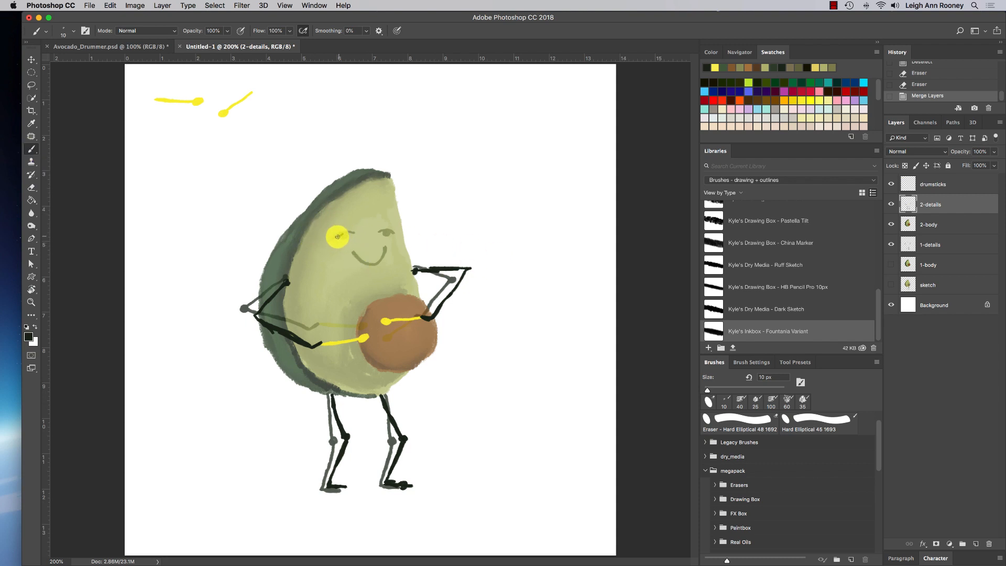
{"action": "left_click_drag", "start_coordinate": [338, 237], "coordinate": [353, 233]}
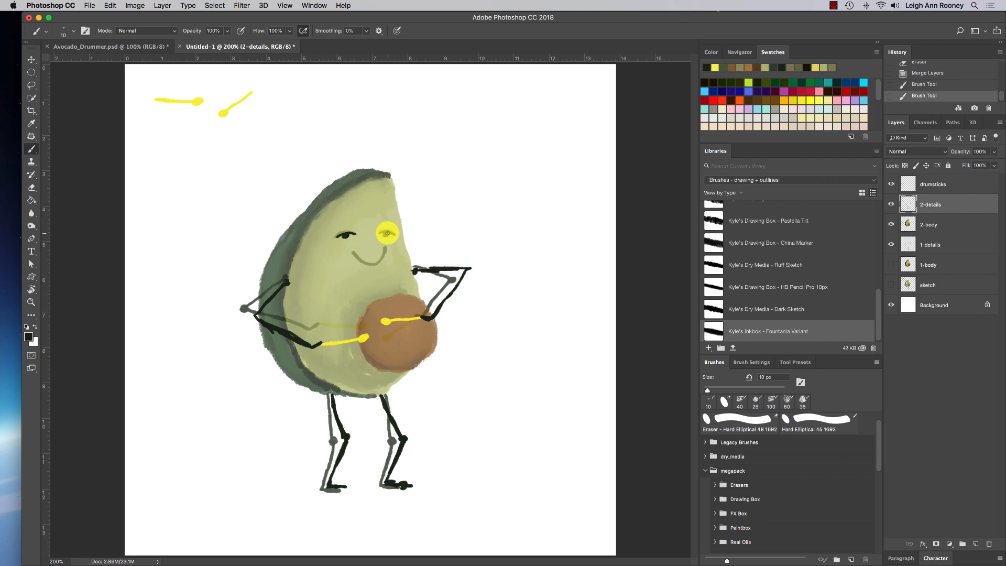
{"action": "mouse_move", "coordinate": [380, 232]}
{"action": "left_mouse_down"}
{"action": "mouse_move", "coordinate": [354, 255]}
{"action": "mouse_move", "coordinate": [388, 244]}
{"action": "left_mouse_up"}
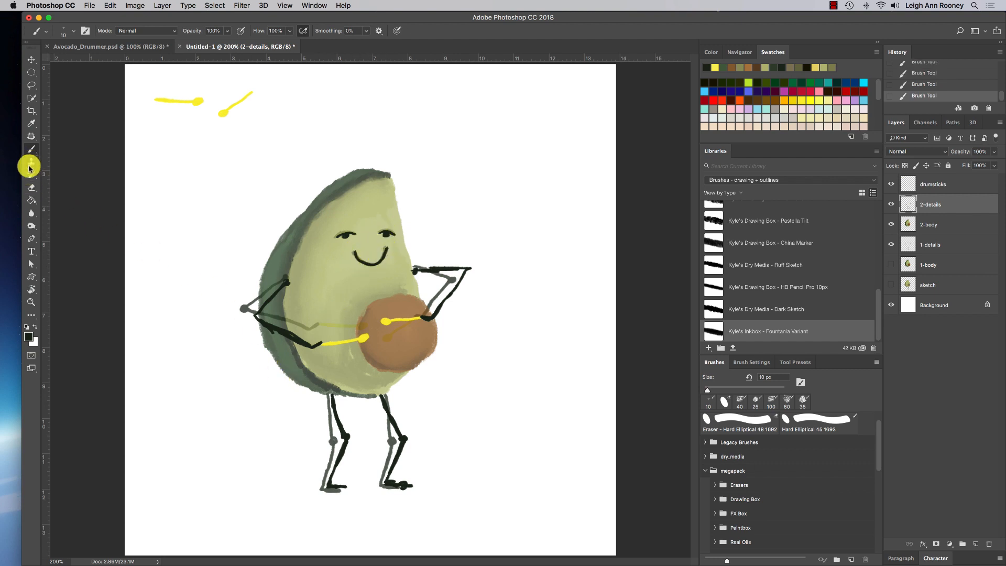
- Touch up the areas beside the arms and the right foot on 2-details with the 25 px eraser
{"action": "left_click", "coordinate": [31, 187]}
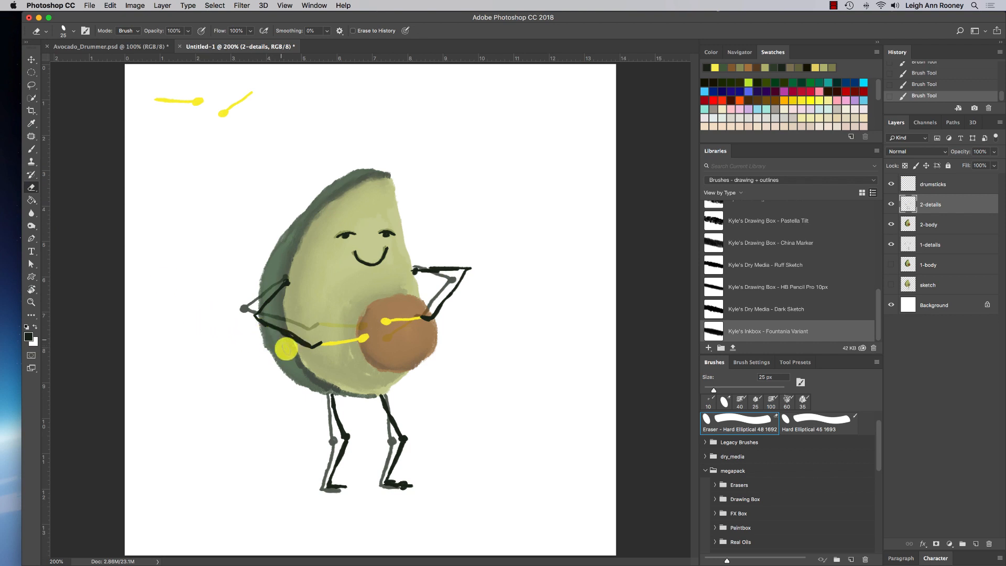
{"action": "left_click", "coordinate": [286, 348]}
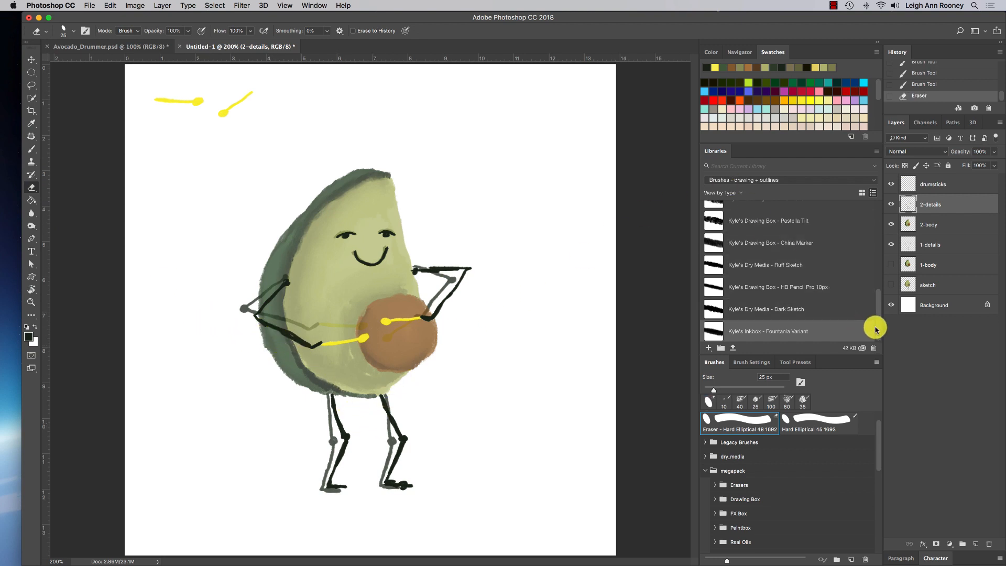
{"action": "scroll", "coordinate": [875, 331], "scroll_direction": "up", "scroll_amount": 5}
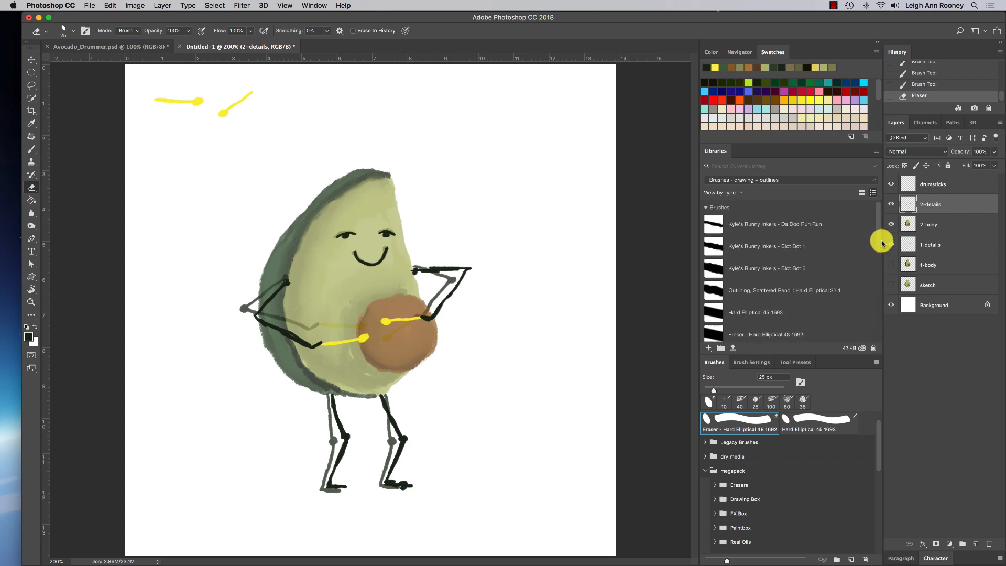
{"action": "scroll", "coordinate": [869, 294], "scroll_direction": "down", "scroll_amount": 5}
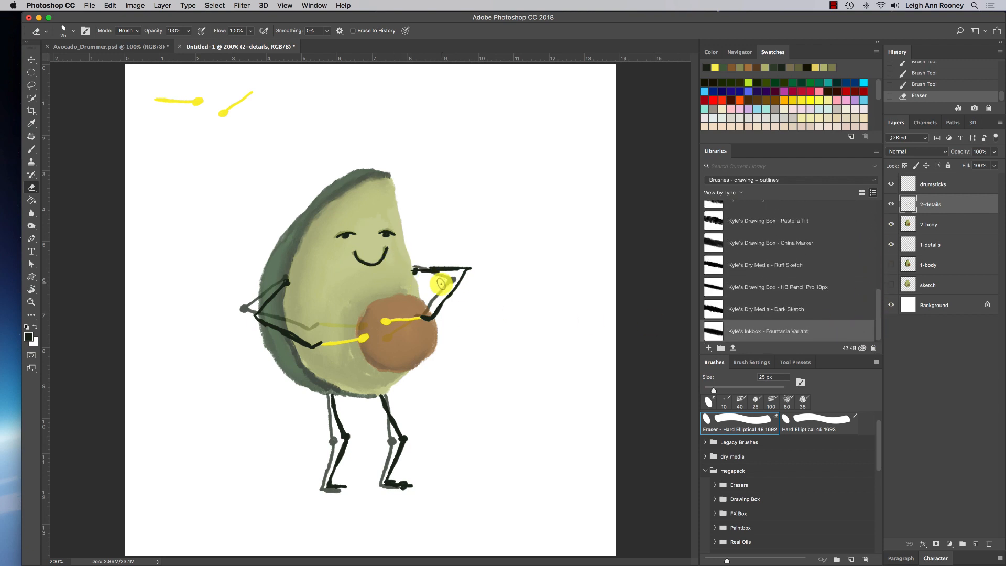
{"action": "left_click_drag", "start_coordinate": [426, 275], "coordinate": [445, 271]}
{"action": "mouse_move", "coordinate": [445, 470]}
{"action": "left_mouse_down"}
{"action": "mouse_move", "coordinate": [410, 466]}
{"action": "mouse_move", "coordinate": [417, 471]}
{"action": "left_mouse_up"}
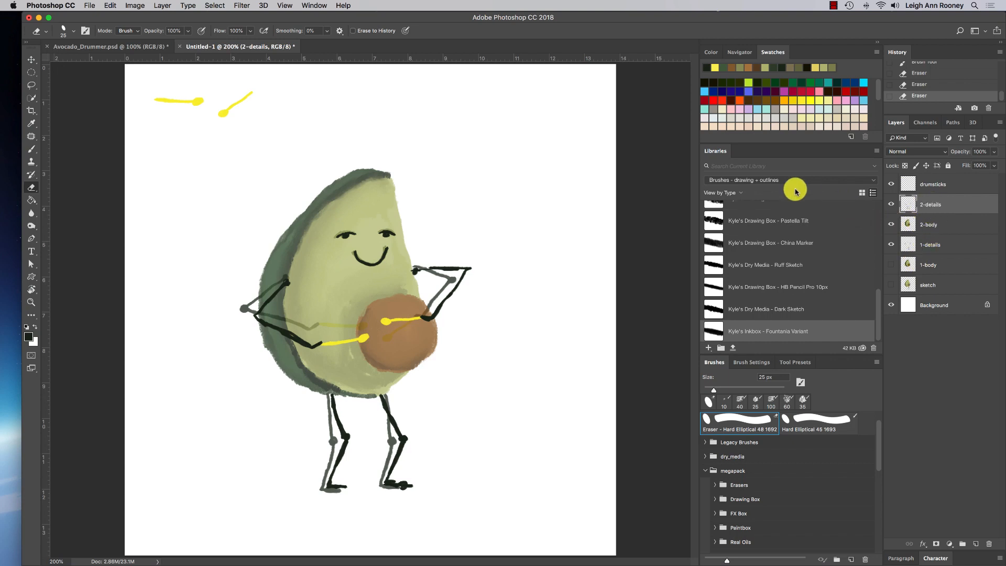
- Switch to Avocado_Drummer.psd and examine how its 6-limbs and 6-body layers are arranged, toggling the body's visibility
{"action": "left_click", "coordinate": [114, 48]}
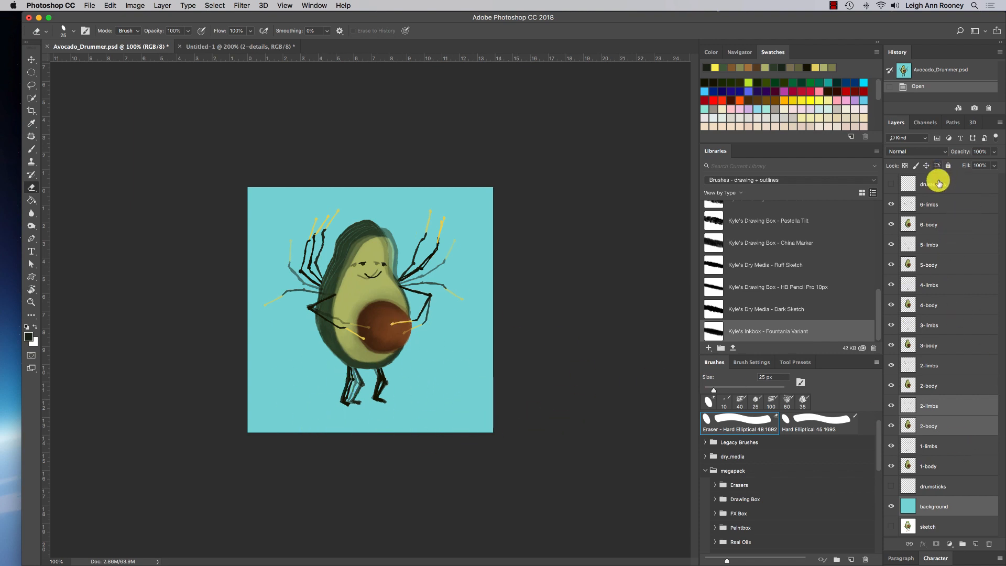
{"action": "left_click", "coordinate": [943, 204]}
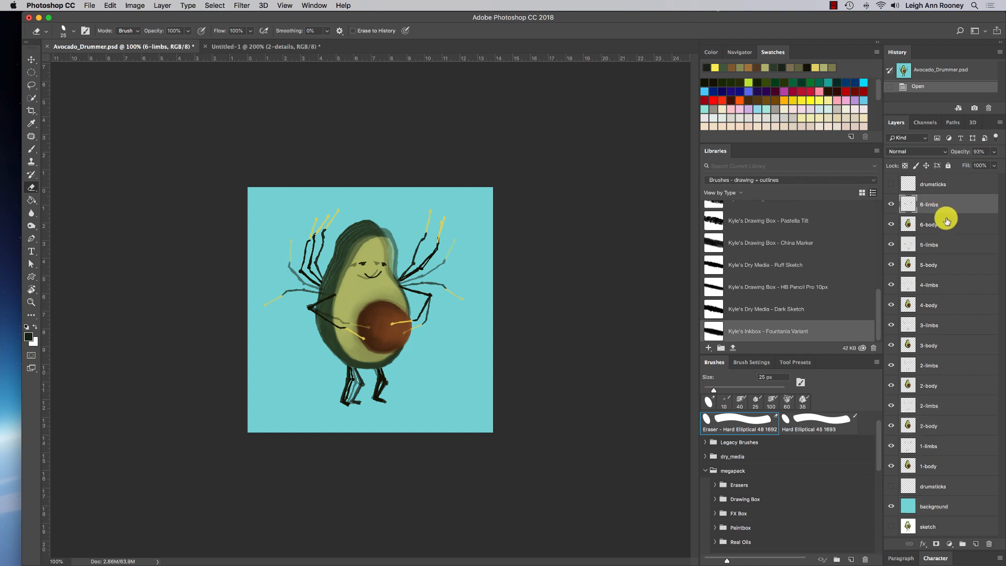
{"action": "left_click", "coordinate": [943, 225]}
{"action": "left_click", "coordinate": [942, 205]}
{"action": "left_click", "coordinate": [940, 224]}
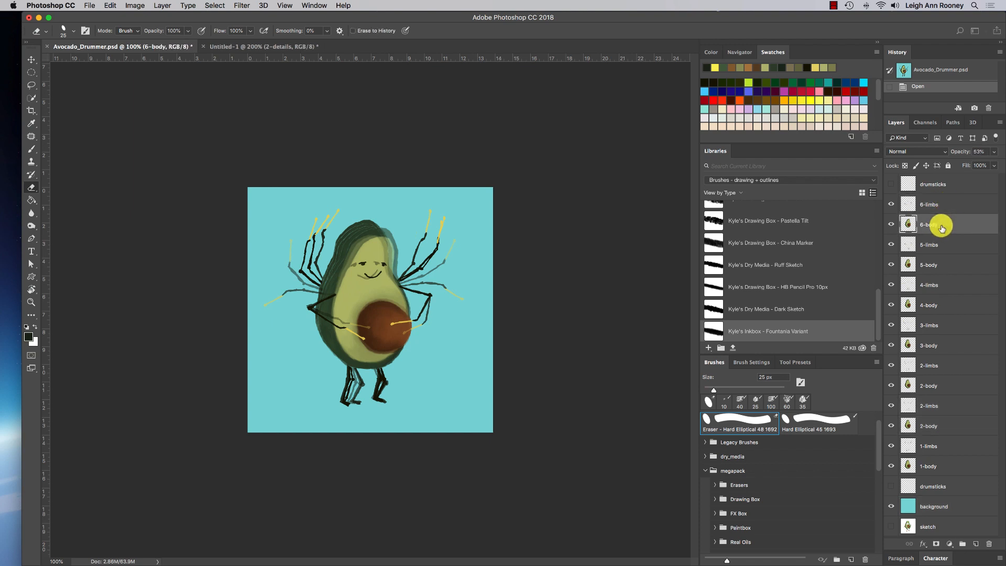
{"action": "left_click", "coordinate": [890, 223]}
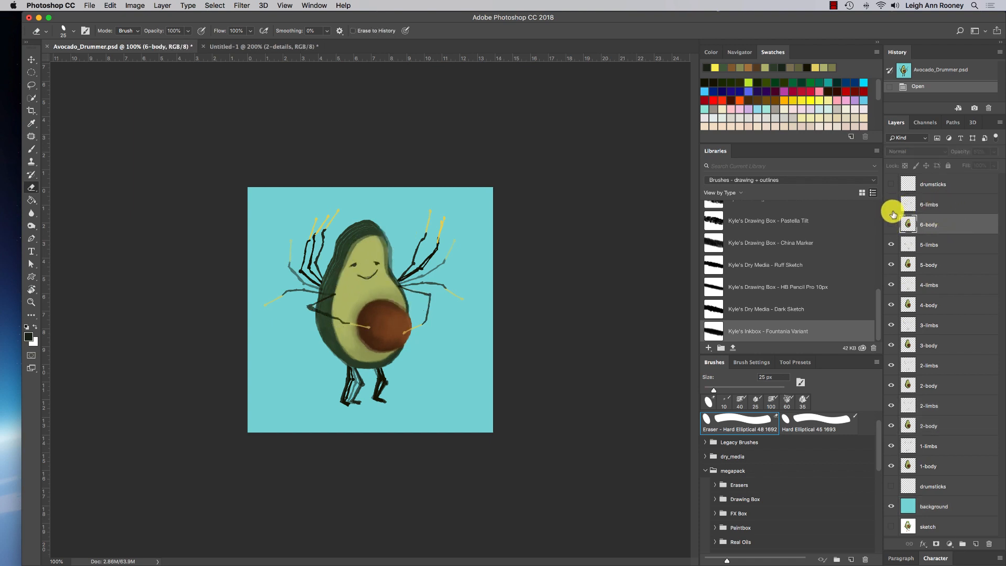
{"action": "left_click", "coordinate": [891, 219]}
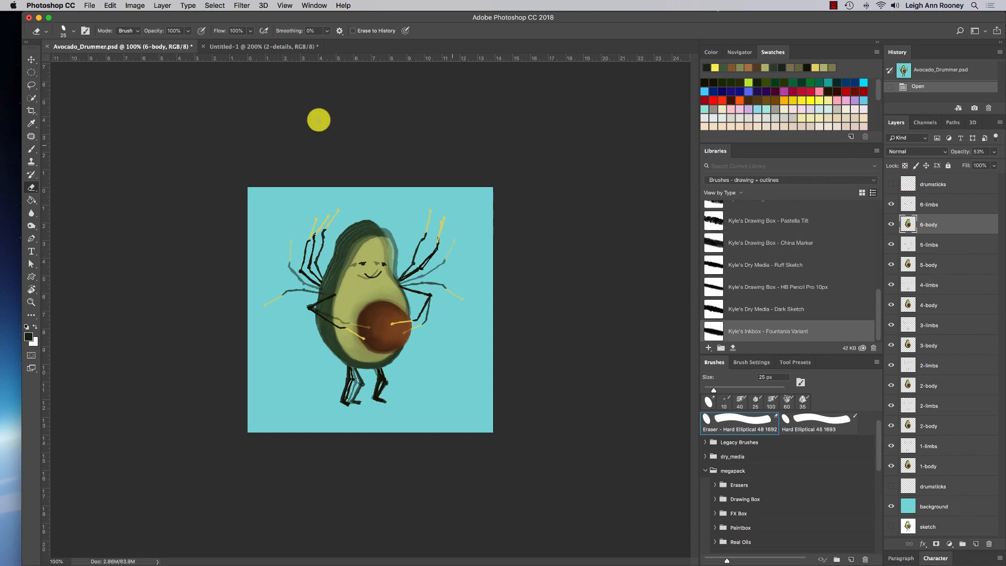
- Duplicate the Avocado_Drummer document with all its layers as Avocado_Drummer_Animate and make the duplicate the active document
{"action": "left_click", "coordinate": [129, 4]}
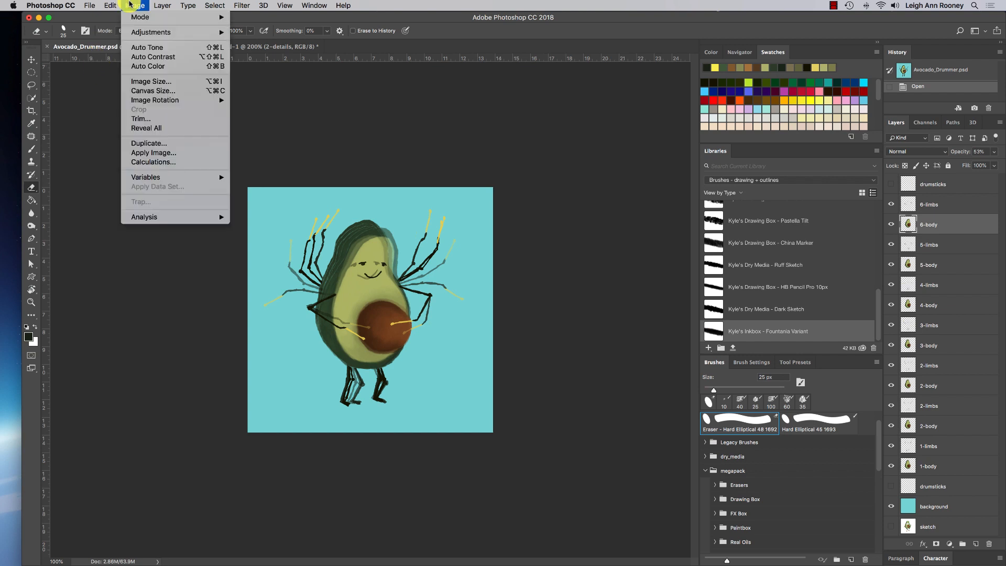
{"action": "left_click", "coordinate": [157, 144]}
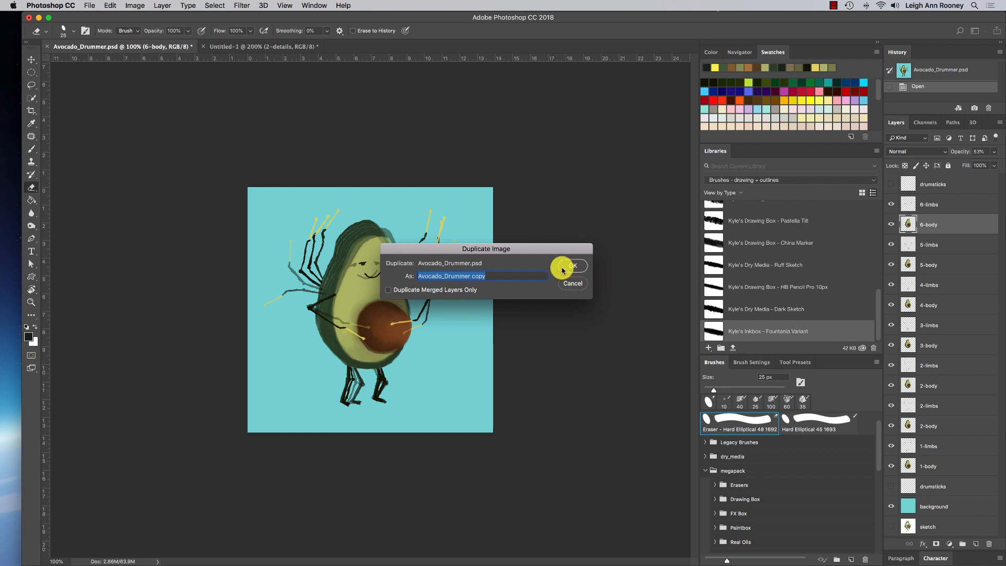
{"action": "left_click", "coordinate": [502, 275]}
{"action": "key", "text": "BackSpace"}
{"action": "key", "text": "BackSpace"}
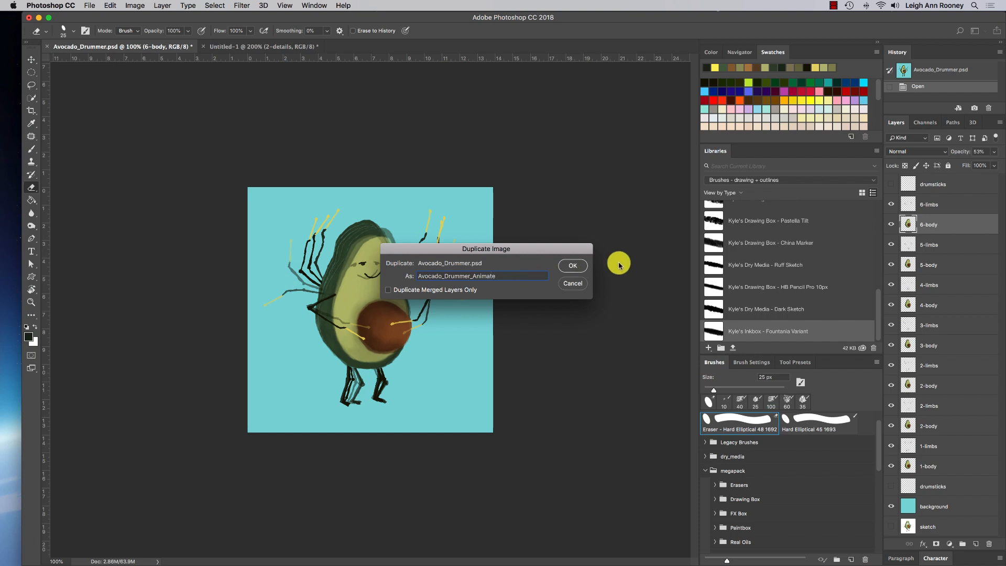
{"action": "left_click", "coordinate": [572, 266]}
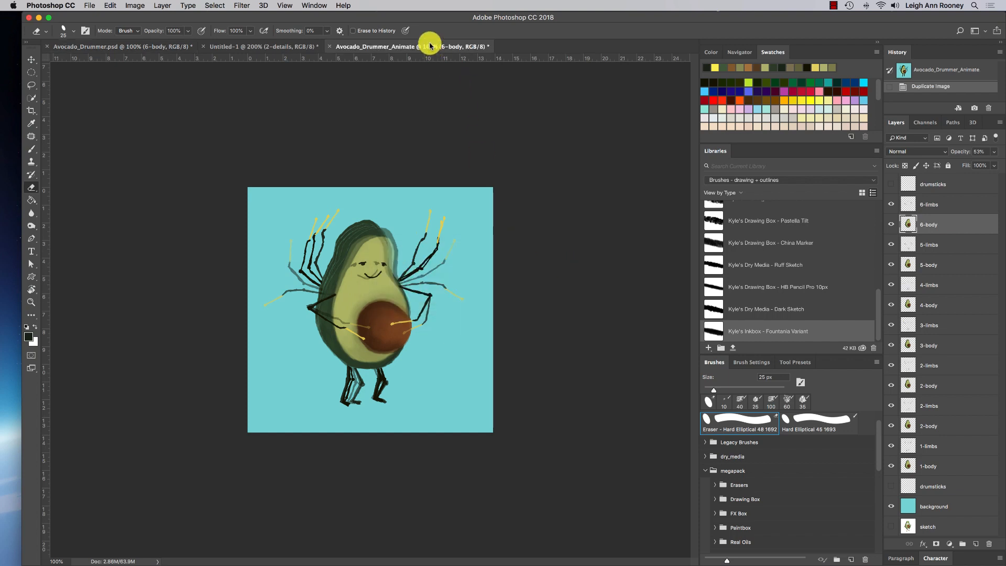
{"action": "left_click", "coordinate": [101, 46]}
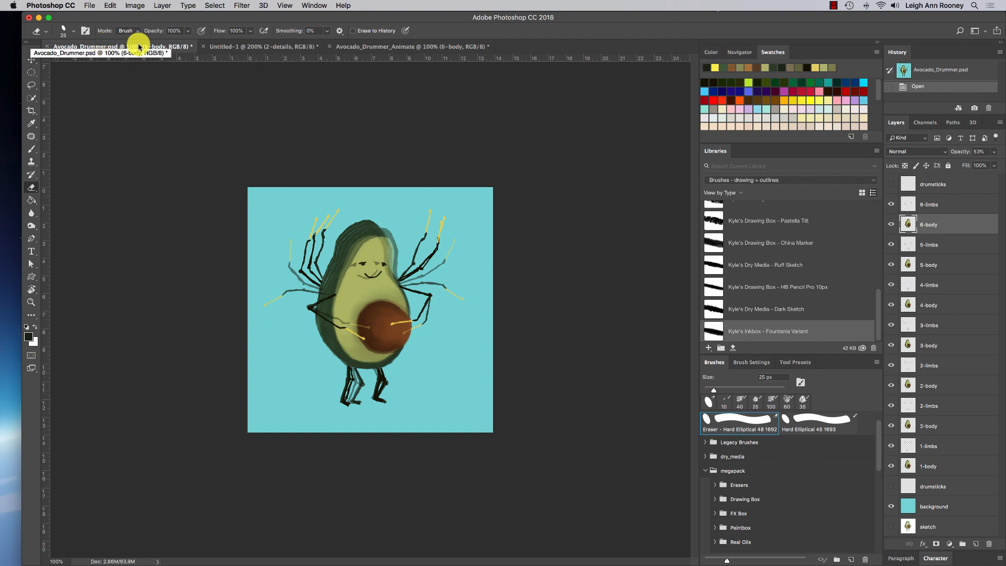
{"action": "left_click", "coordinate": [415, 47]}
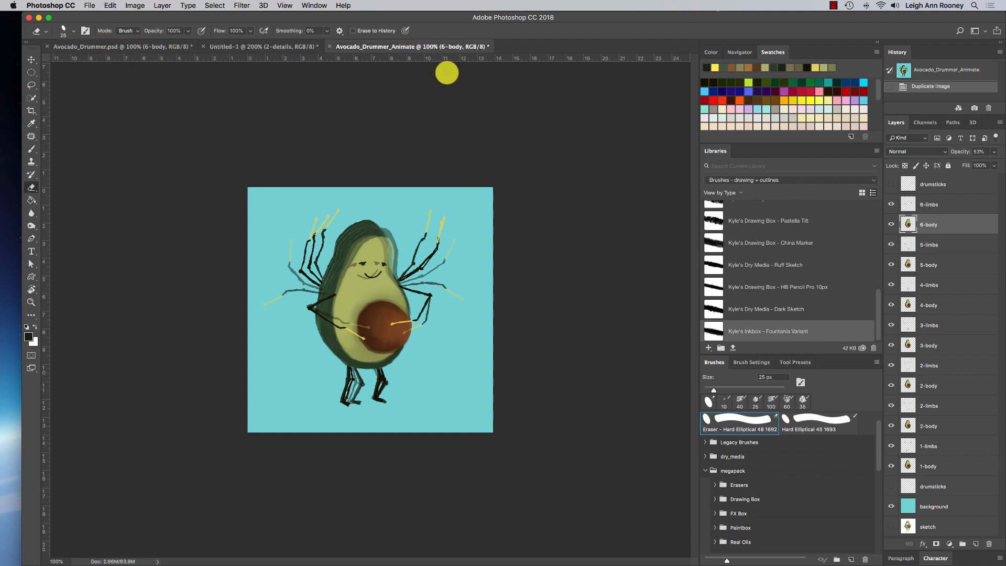
- Delete both drumsticks layers and the sketch layer from Avocado_Drummer_Animate
{"action": "left_click", "coordinate": [941, 187]}
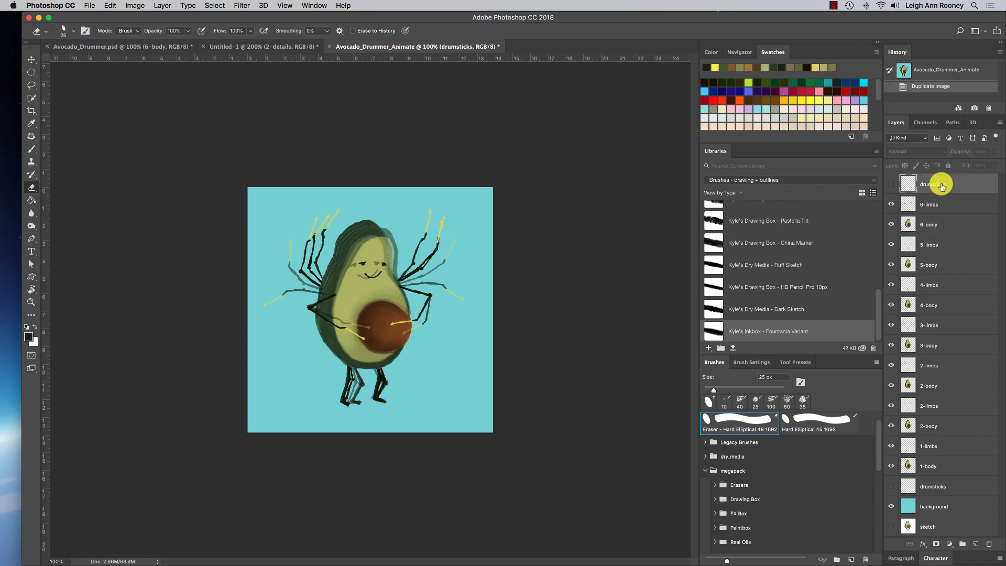
{"action": "left_click", "coordinate": [890, 184]}
{"action": "left_click", "coordinate": [890, 185]}
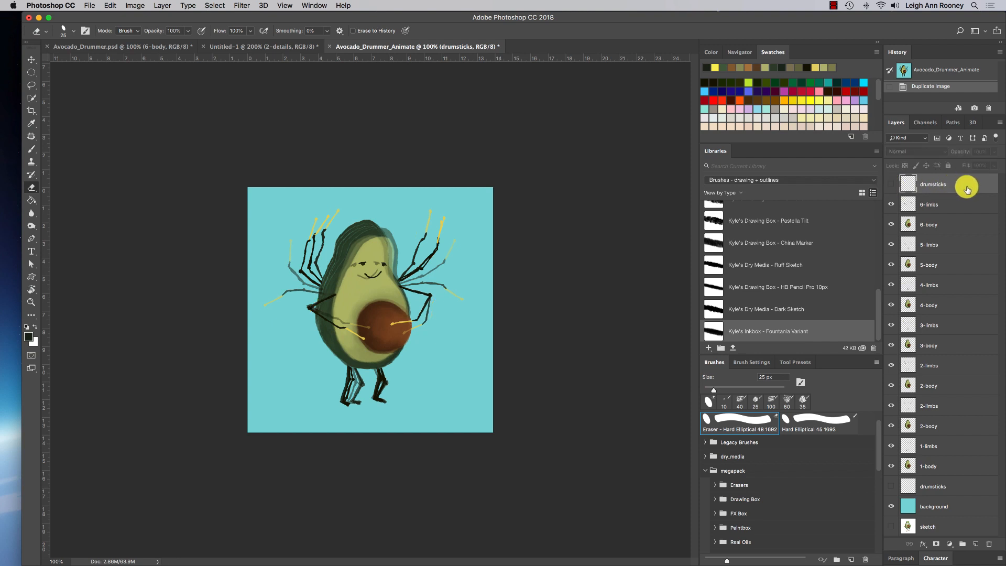
{"action": "key", "text": "BackSpace"}
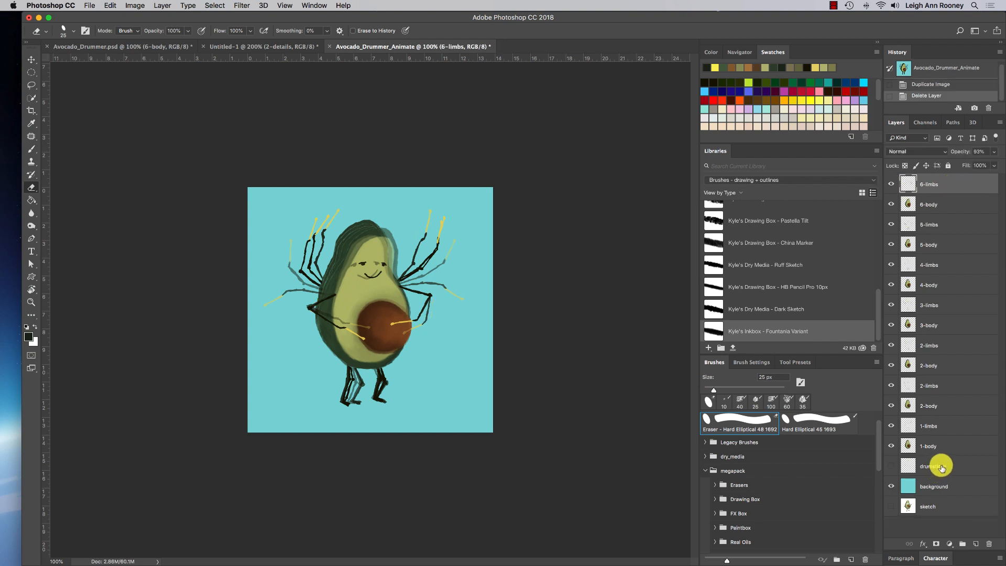
{"action": "left_click", "coordinate": [941, 467]}
{"action": "key", "text": "BackSpace"}
{"action": "key", "text": "BackSpace"}
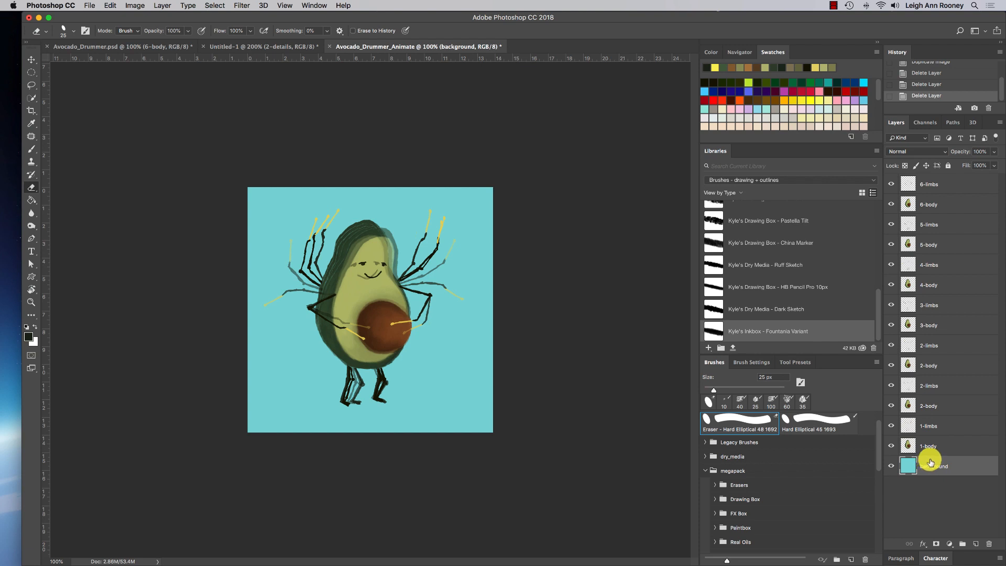
- Hide every limbs and body layer above 1-limbs, leaving only the first pose and the background visible
{"action": "left_click", "coordinate": [940, 427]}
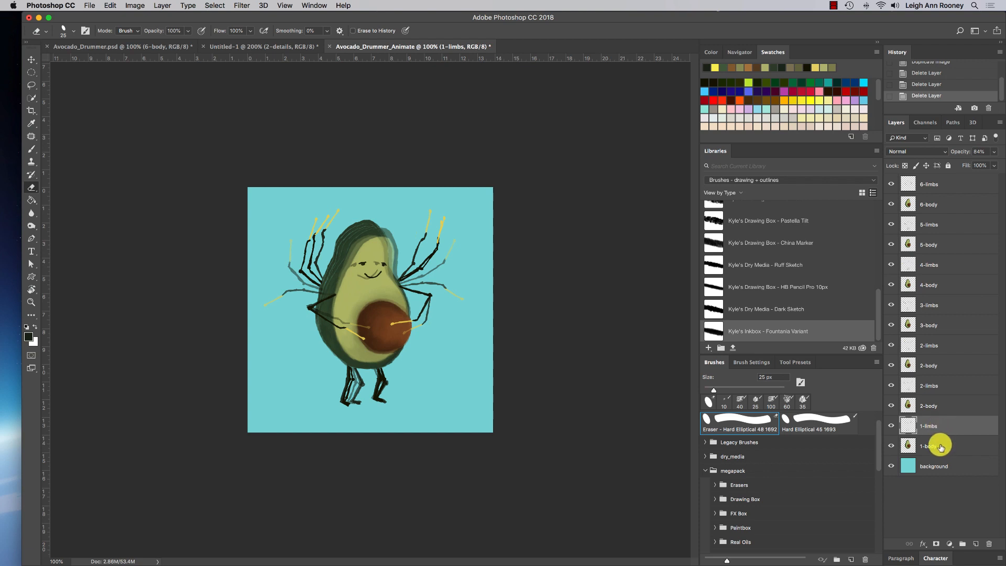
{"action": "left_click", "coordinate": [890, 405]}
{"action": "left_click_drag", "start_coordinate": [892, 376], "coordinate": [890, 177]}
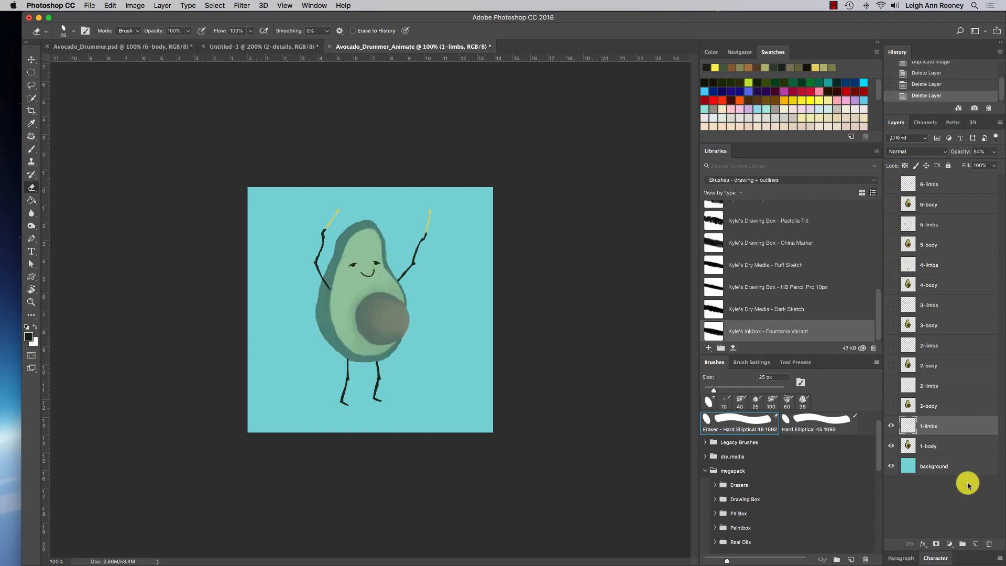
- Raise the opacity of the 1-body and 1-limbs layers to full
{"action": "left_click", "coordinate": [944, 452]}
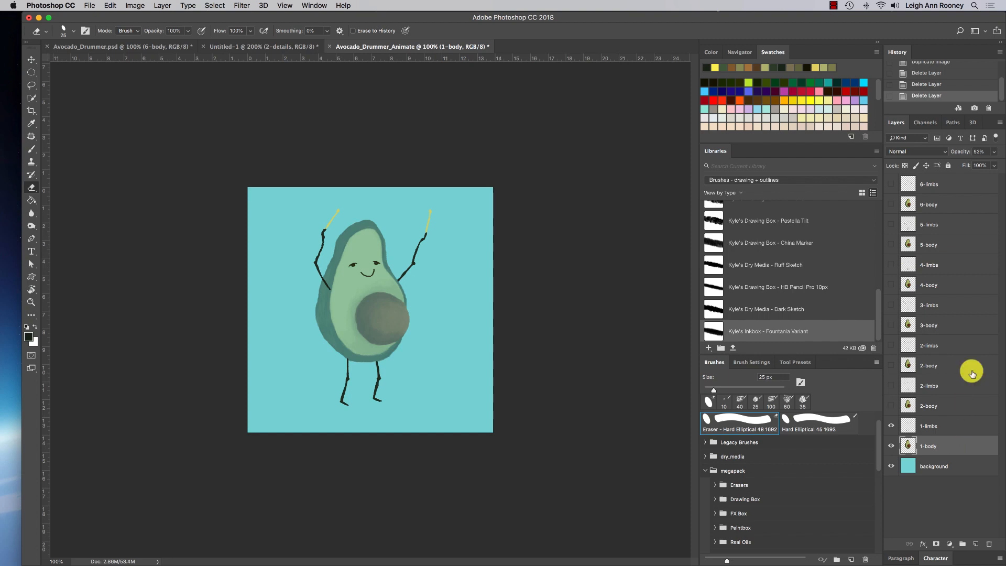
{"action": "left_click", "coordinate": [994, 152]}
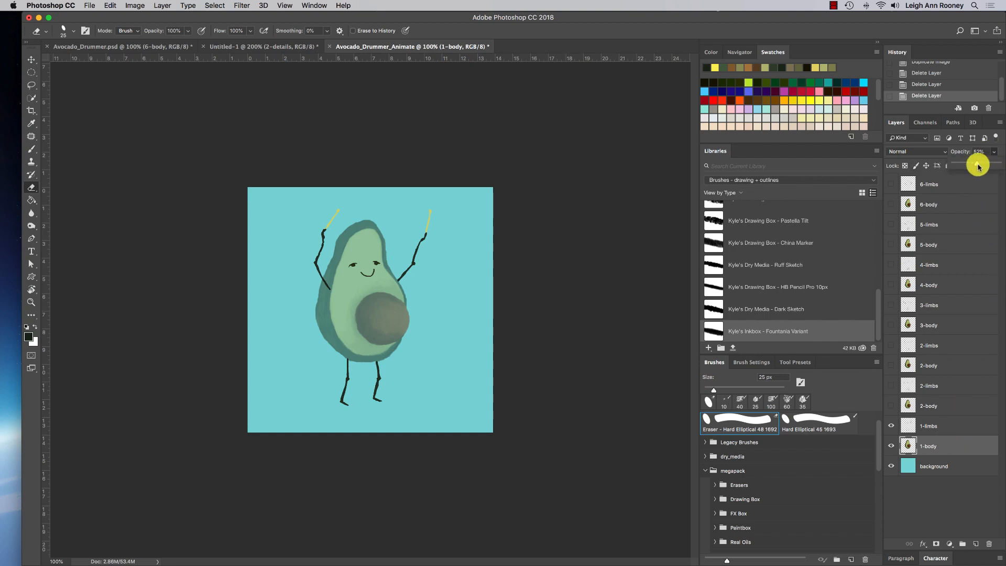
{"action": "left_click_drag", "start_coordinate": [978, 162], "coordinate": [1000, 164]}
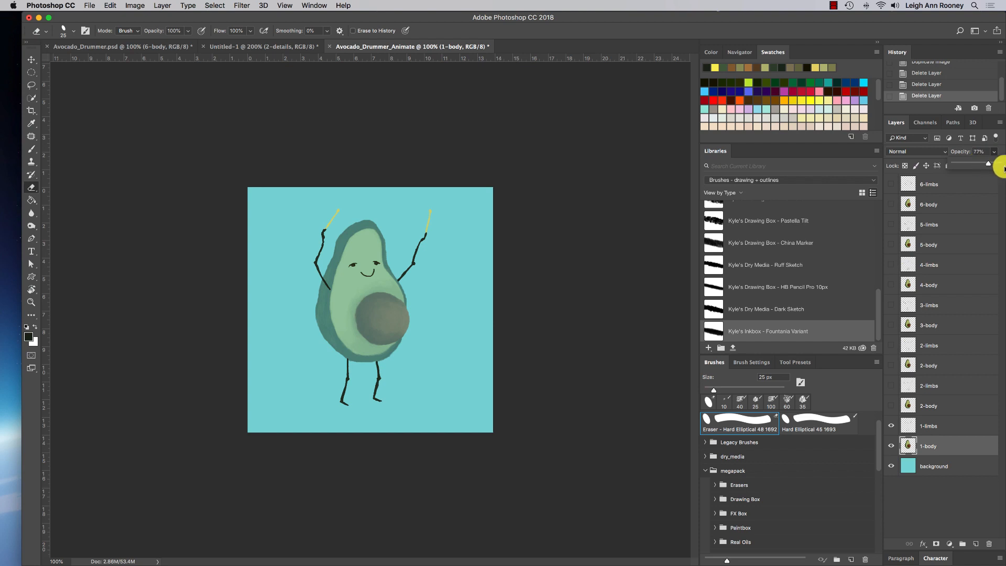
{"action": "left_click", "coordinate": [950, 427]}
{"action": "left_click", "coordinate": [993, 152]}
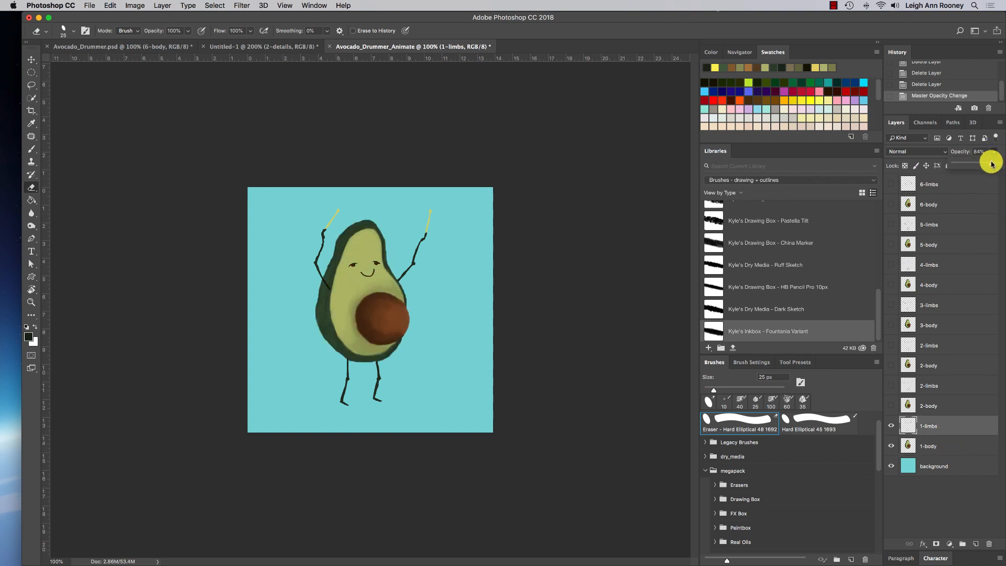
{"action": "left_click_drag", "start_coordinate": [990, 162], "coordinate": [999, 163]}
- Duplicate the background layer within Avocado_Drummer_Animate
{"action": "left_click", "coordinate": [951, 475]}
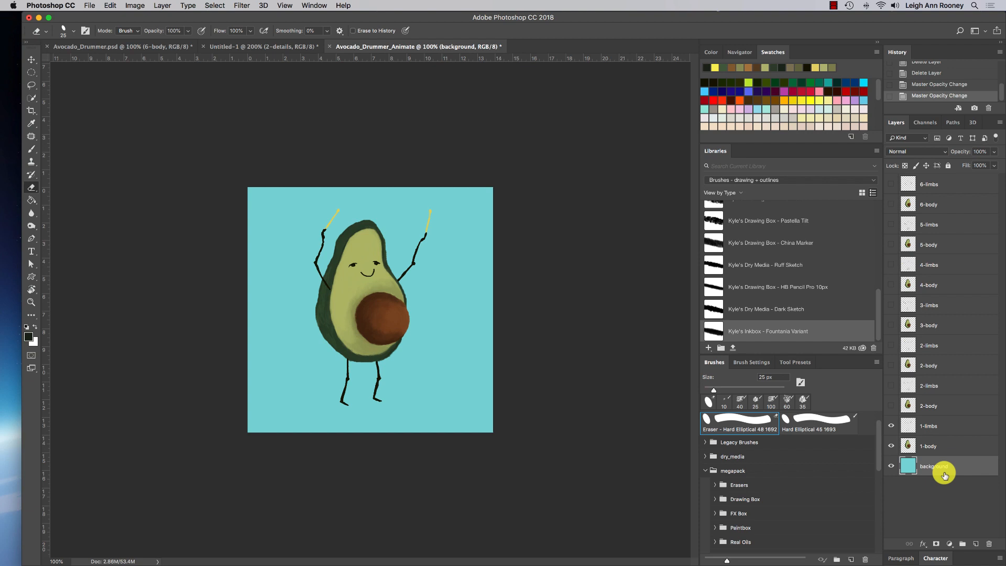
{"action": "key", "text": "super+c"}
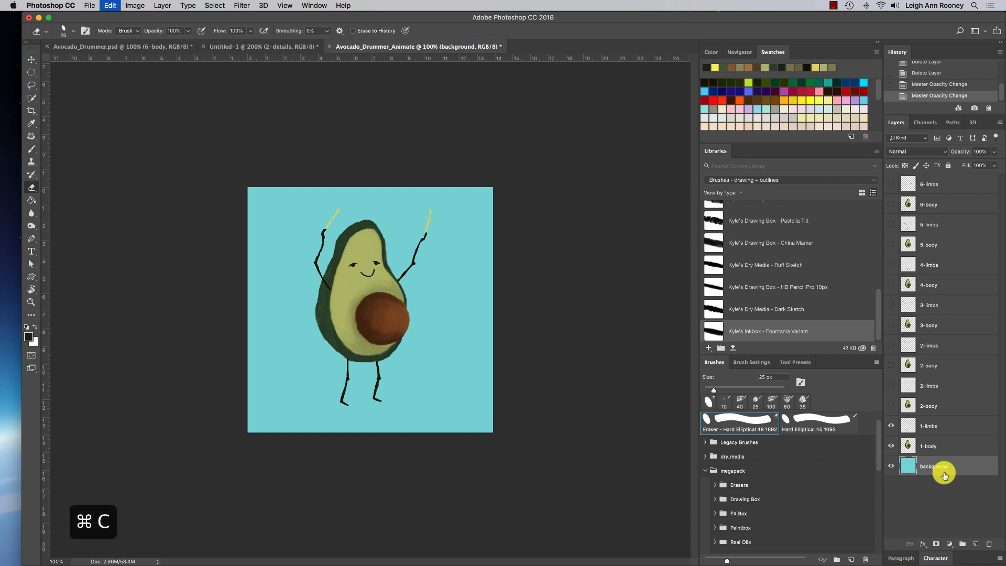
{"action": "key", "text": "super+v"}
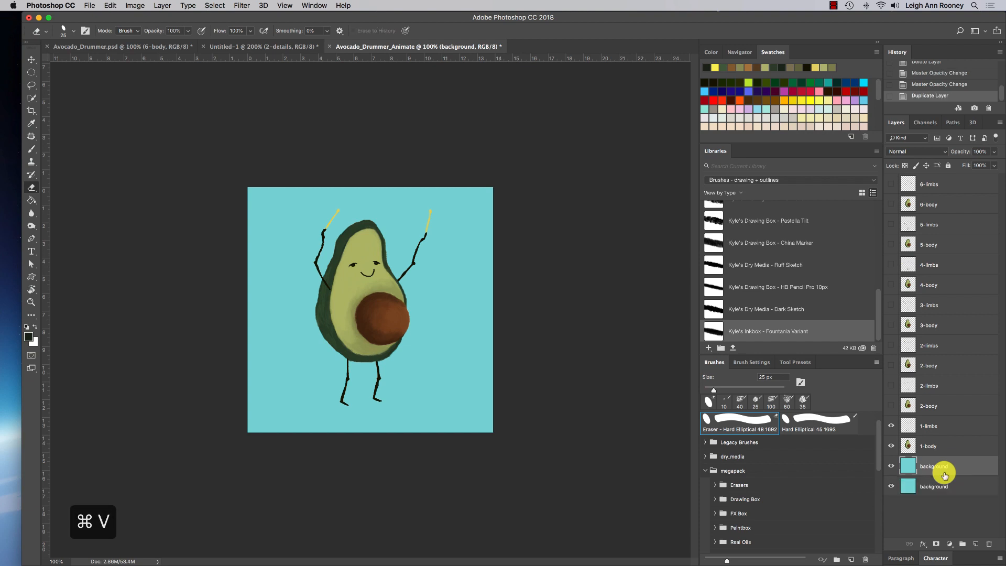
- Hide the original background and merge its copy with 1-body and 1-limbs into one layer
{"action": "left_click", "coordinate": [940, 427], "text": "shift"}
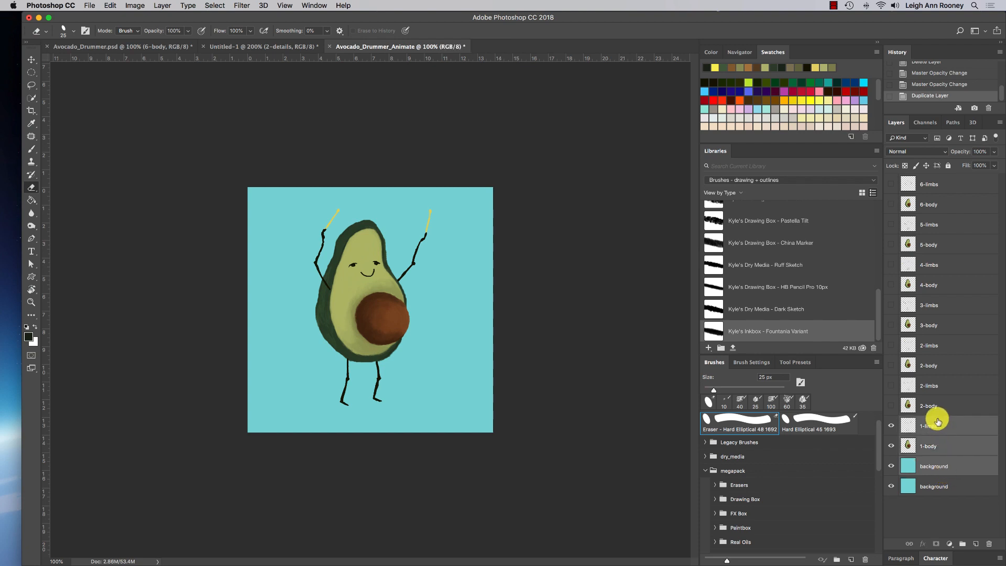
{"action": "left_click", "coordinate": [890, 486]}
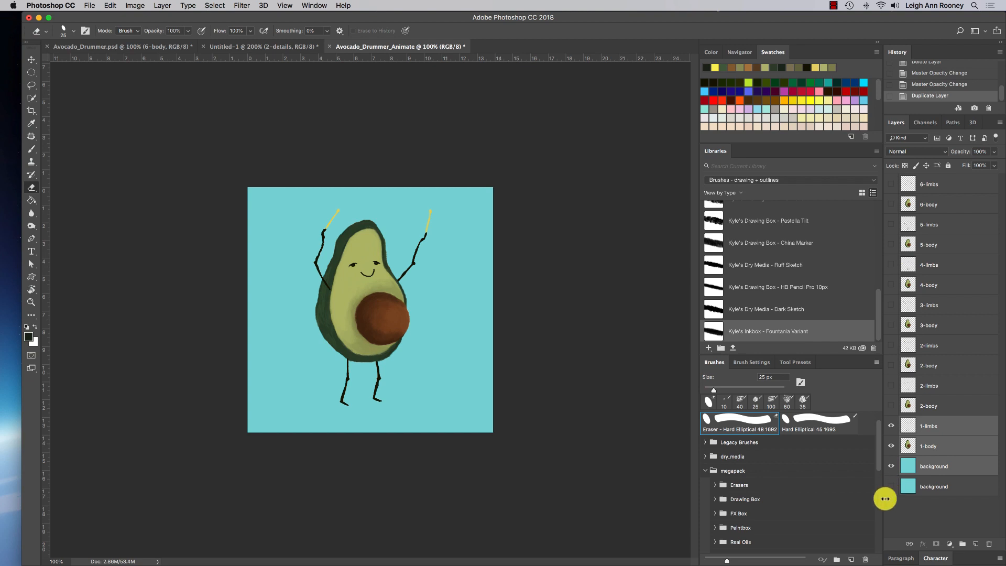
{"action": "right_click", "coordinate": [948, 445]}
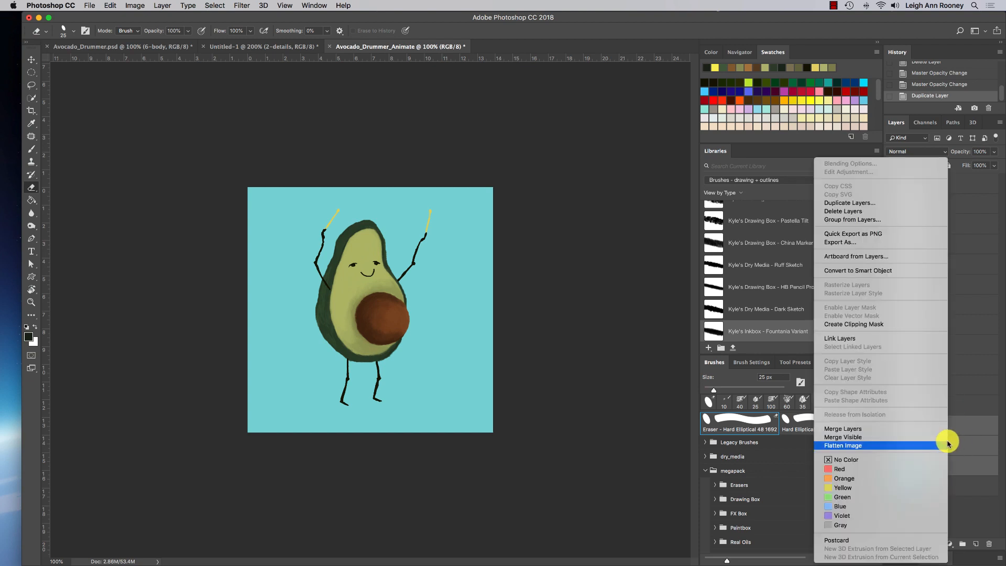
{"action": "left_click", "coordinate": [927, 433]}
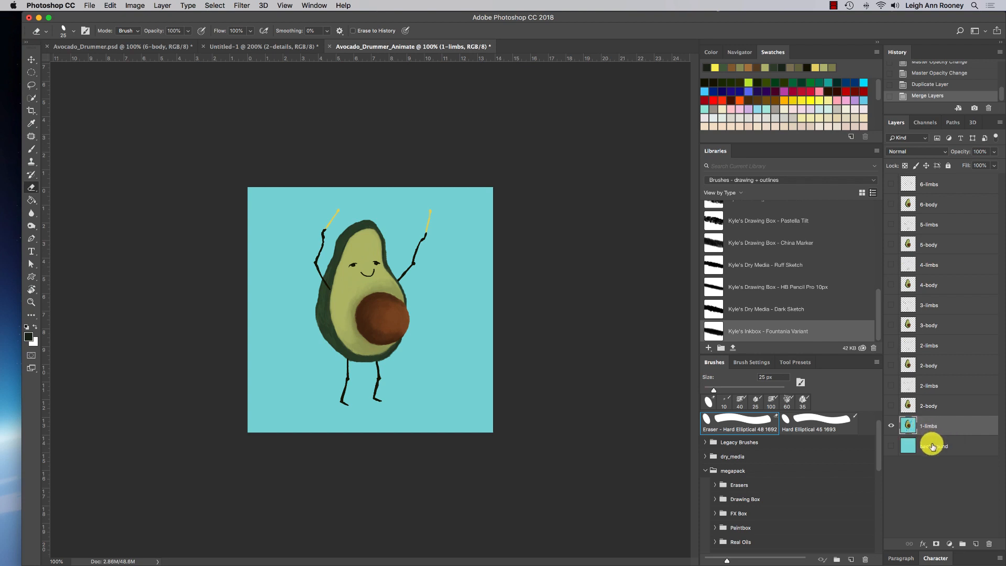
- Duplicate the background, move the copy directly below the lower 2-body layer, and hide the merged 1-limbs layer
{"action": "left_click", "coordinate": [932, 446]}
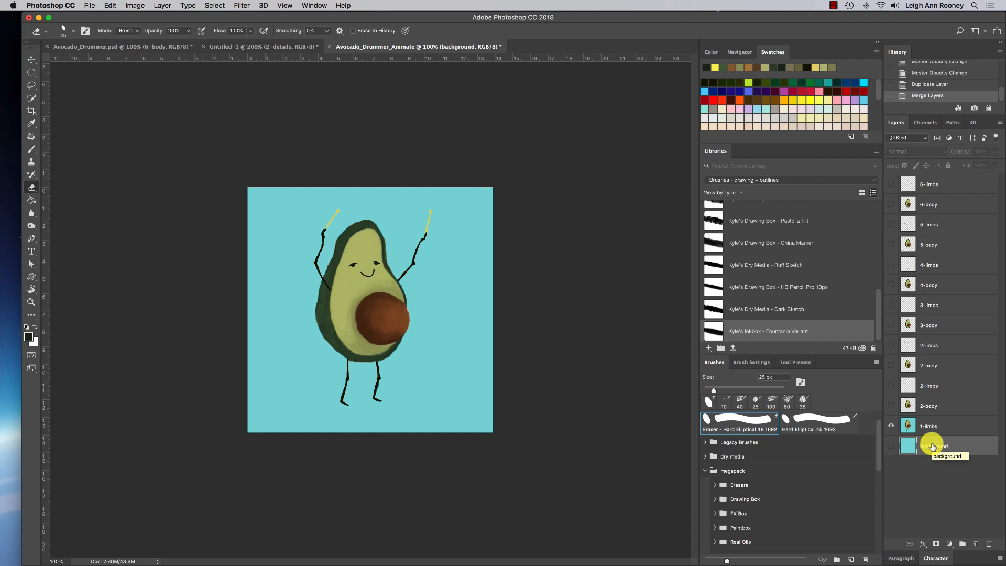
{"action": "key", "text": "super+c"}
{"action": "key", "text": "super+v"}
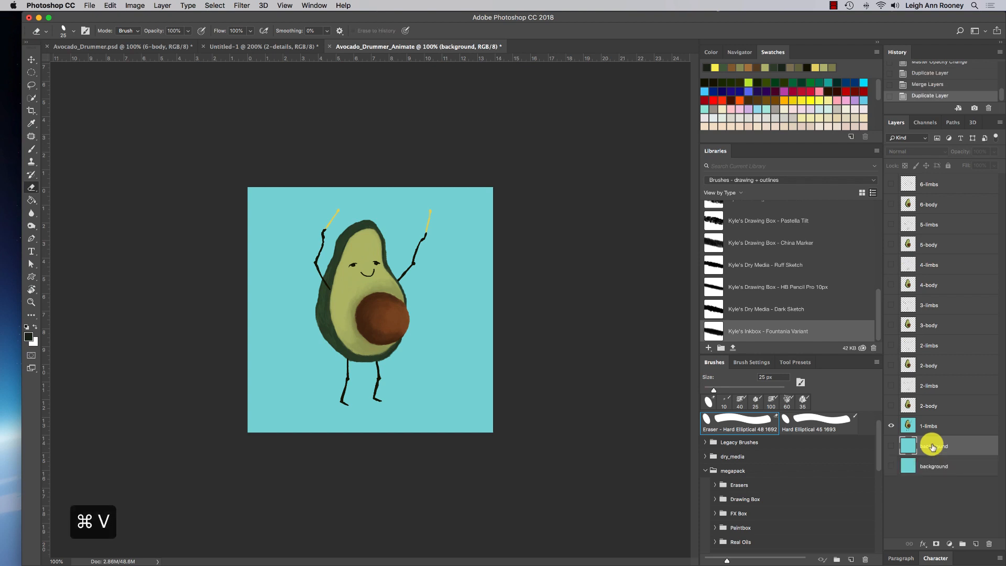
{"action": "left_click_drag", "start_coordinate": [931, 447], "coordinate": [925, 417]}
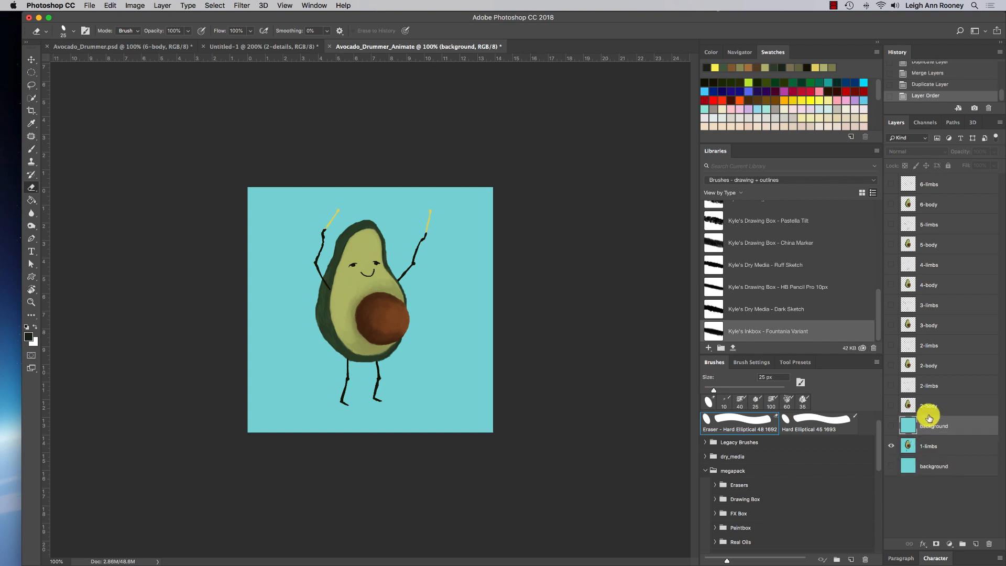
{"action": "left_click", "coordinate": [891, 446]}
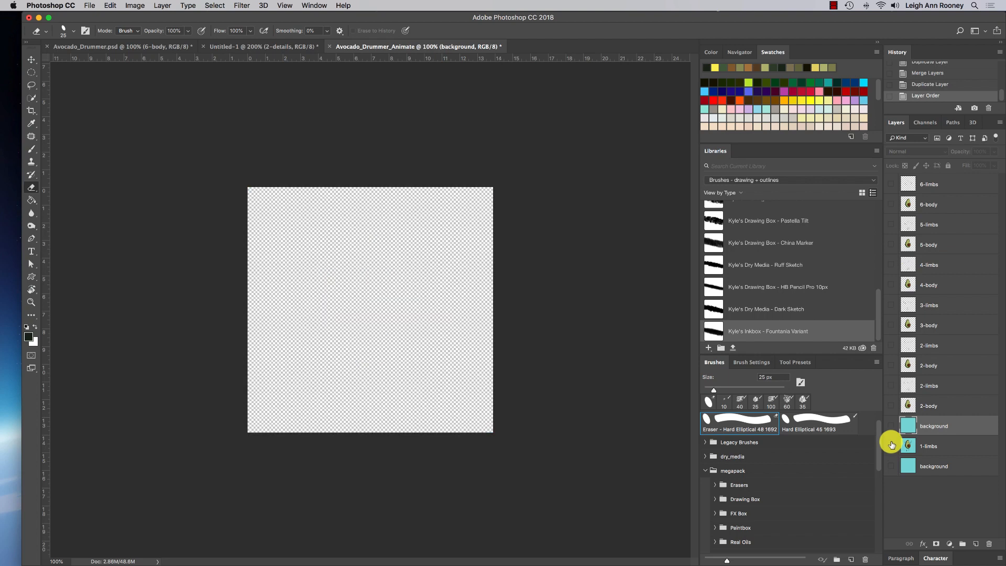
- Show the lower 2-body and 2-limbs layers and raise 2-body to full opacity
{"action": "left_click", "coordinate": [890, 405]}
{"action": "left_click", "coordinate": [889, 386]}
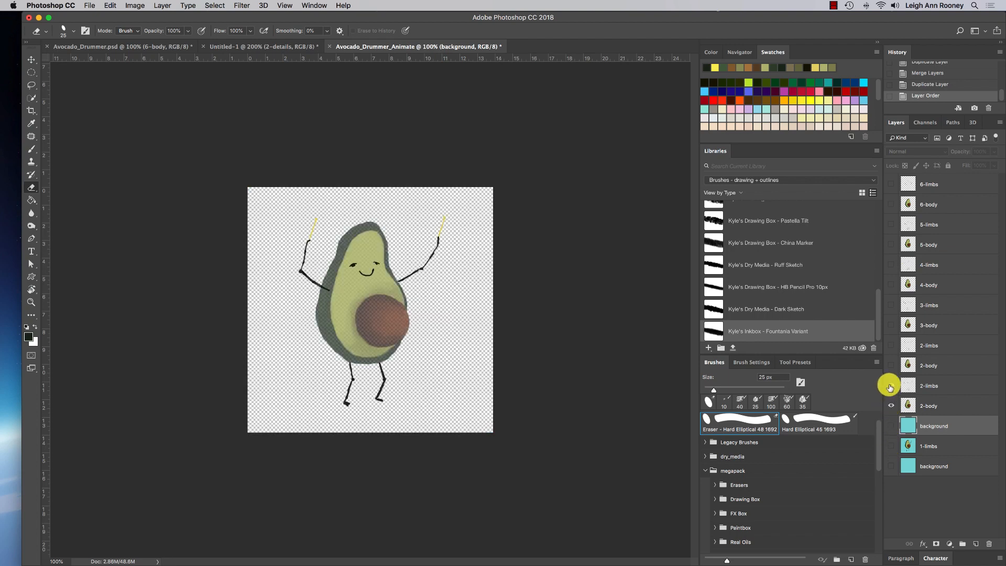
{"action": "left_click", "coordinate": [945, 407]}
{"action": "mouse_move", "coordinate": [994, 152]}
{"action": "left_mouse_down"}
{"action": "mouse_move", "coordinate": [989, 161]}
{"action": "mouse_move", "coordinate": [1000, 164]}
{"action": "left_mouse_up"}
- Show the background copy below the lower 2-body and merge it with that 2-body and 2-limbs pair
{"action": "left_click", "coordinate": [948, 386]}
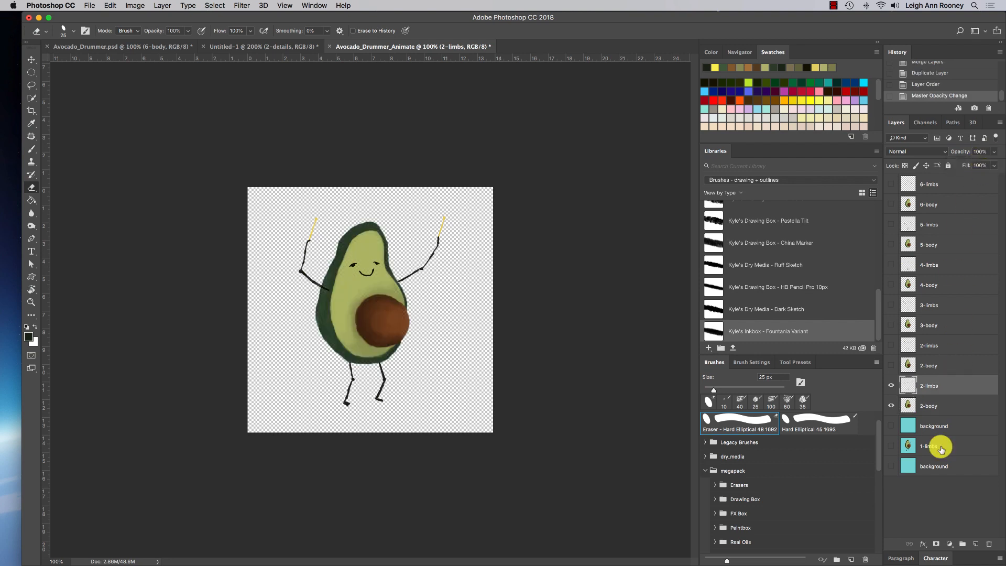
{"action": "left_click", "coordinate": [890, 426]}
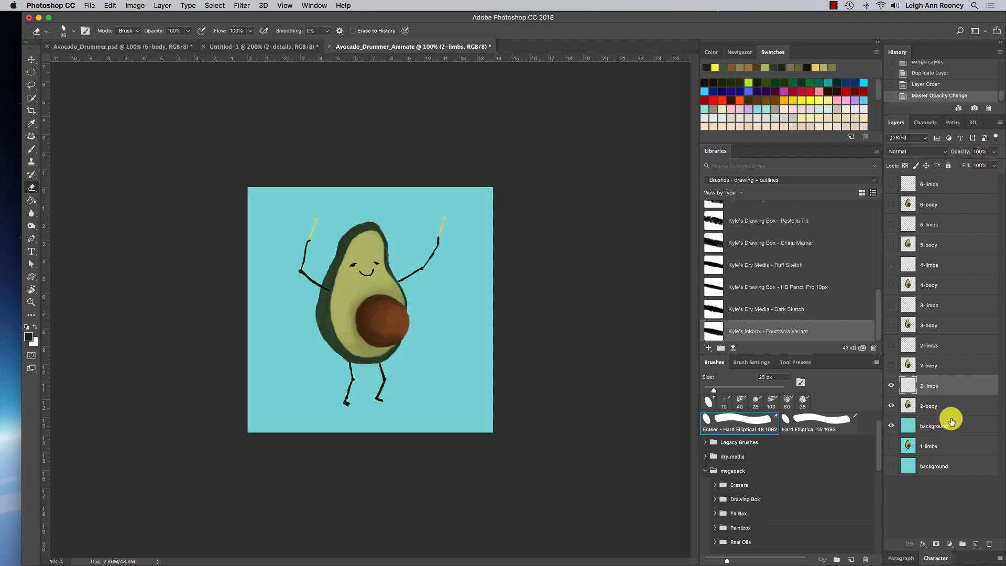
{"action": "left_click", "coordinate": [949, 427], "text": "shift"}
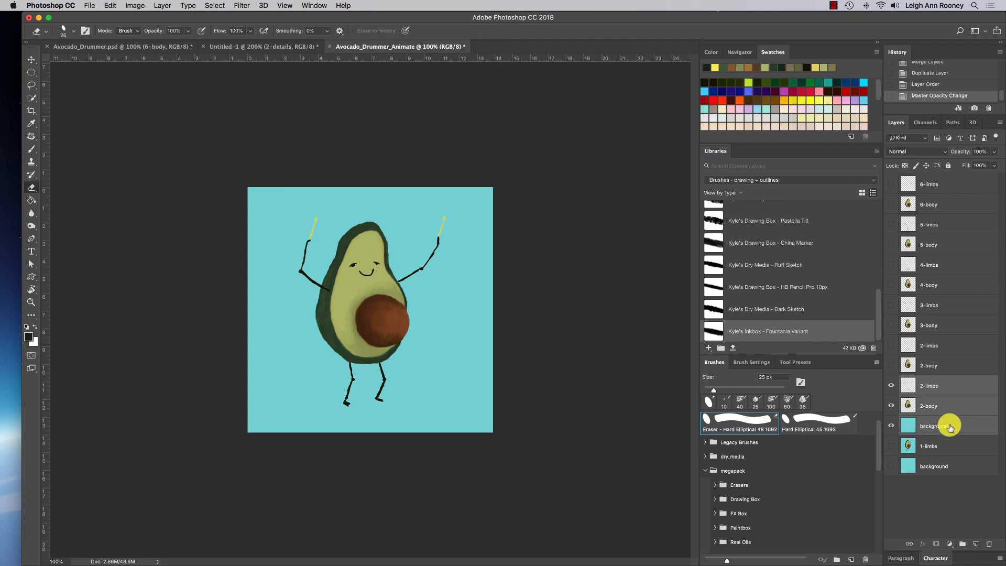
{"action": "right_click", "coordinate": [949, 404]}
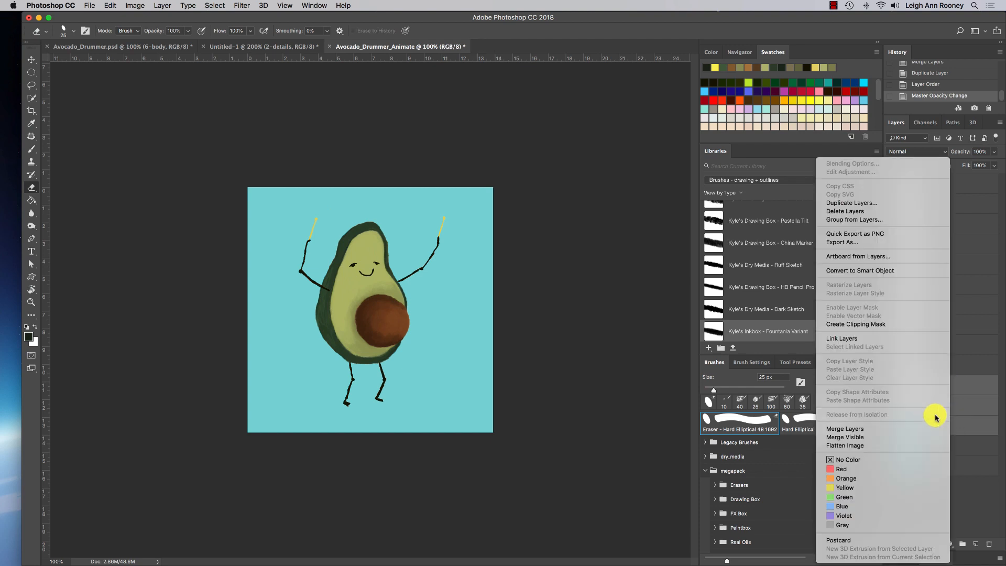
{"action": "left_click", "coordinate": [898, 427]}
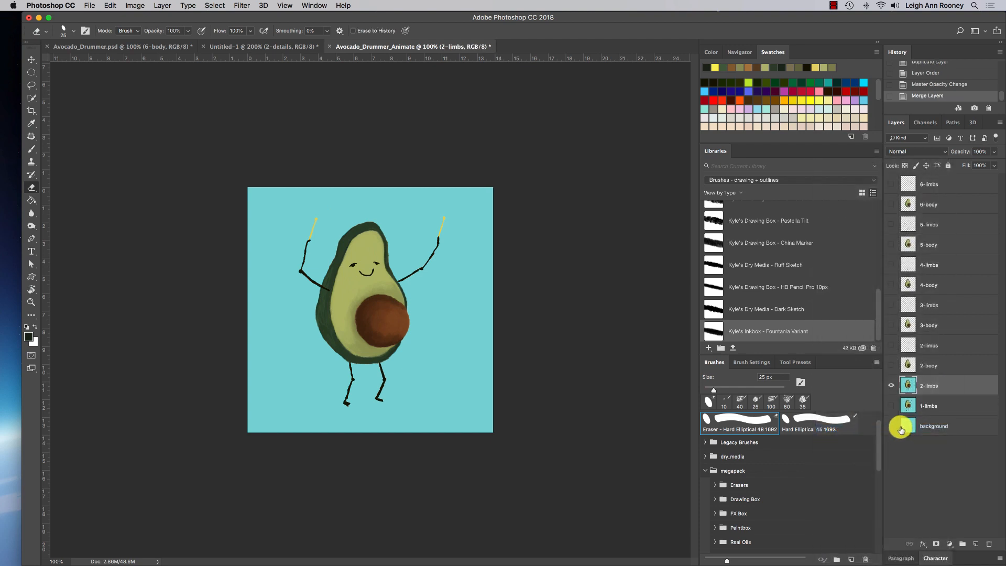
- Hide the merged 2-limbs layer, then duplicate the background and place the copy directly below the remaining 2-body layer
{"action": "left_click", "coordinate": [890, 385]}
{"action": "left_click", "coordinate": [930, 429]}
{"action": "key", "text": "super+v"}
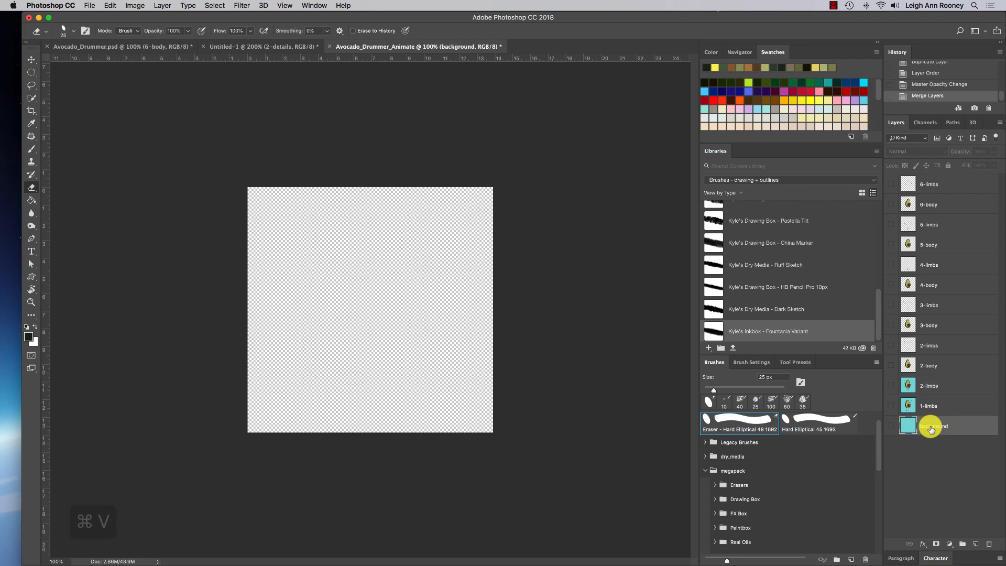
{"action": "left_click_drag", "start_coordinate": [930, 428], "coordinate": [903, 366]}
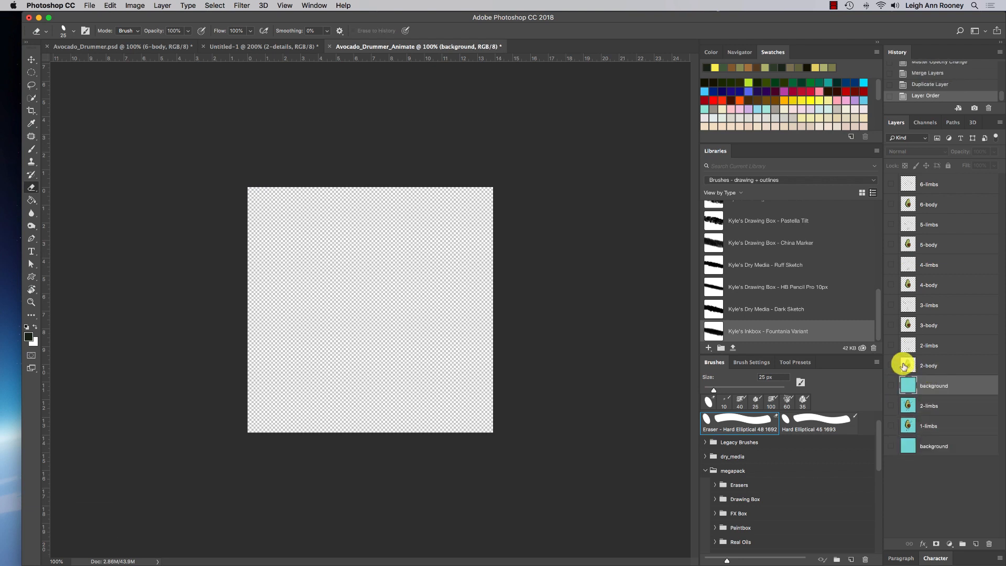
- Show the remaining 2-body, 2-limbs and the background copy beneath them, and merge the three into one layer
{"action": "left_click", "coordinate": [891, 365]}
{"action": "left_click", "coordinate": [891, 345]}
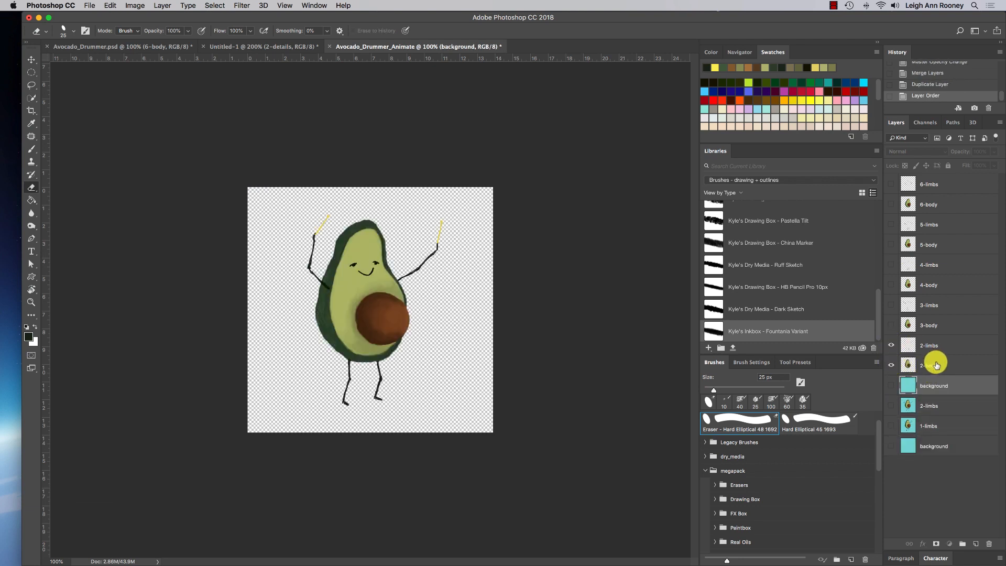
{"action": "left_click", "coordinate": [936, 365]}
{"action": "left_click", "coordinate": [938, 345]}
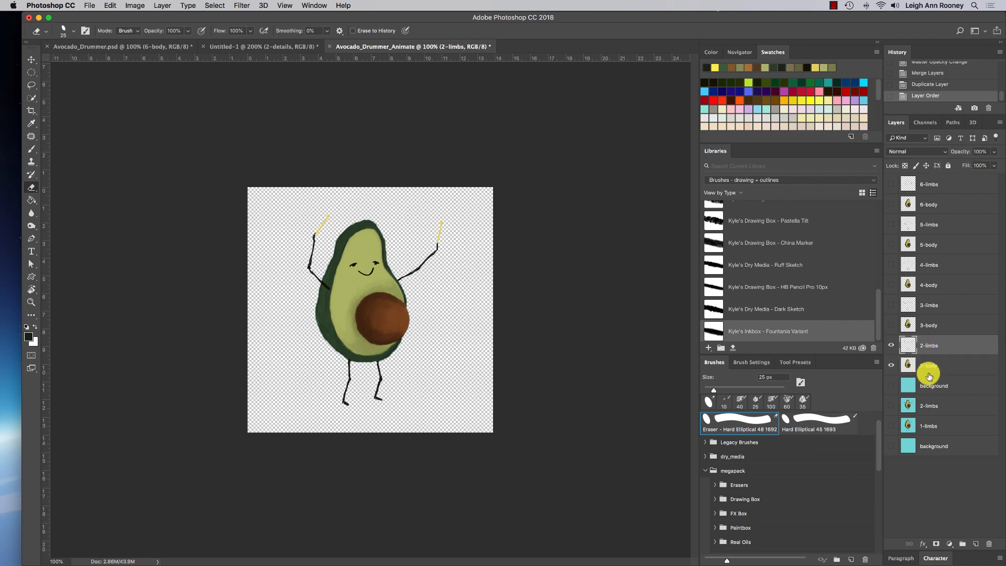
{"action": "left_click", "coordinate": [935, 386]}
{"action": "left_click", "coordinate": [890, 386]}
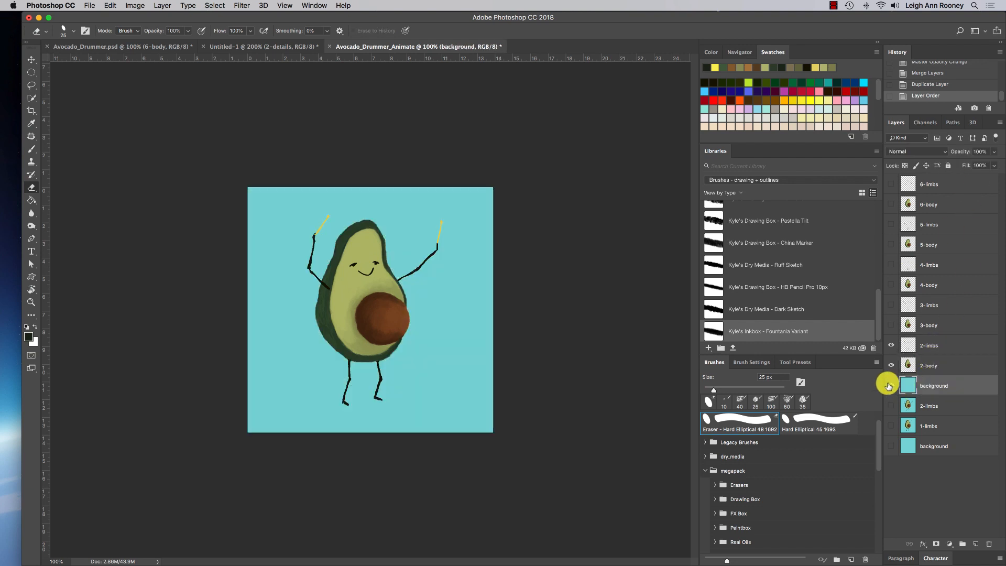
{"action": "left_click", "coordinate": [941, 345], "text": "shift"}
{"action": "right_click", "coordinate": [941, 344]}
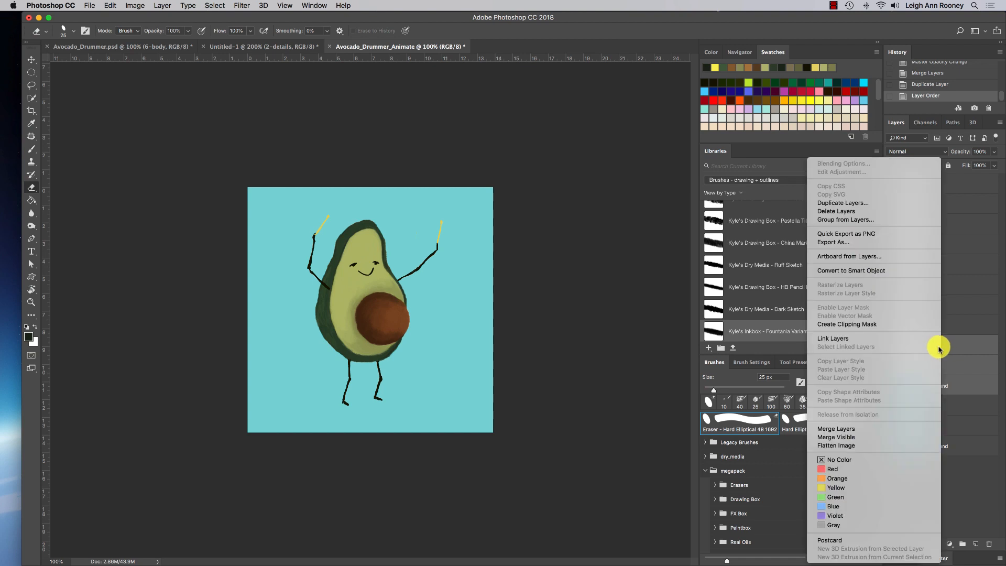
{"action": "left_click", "coordinate": [909, 428]}
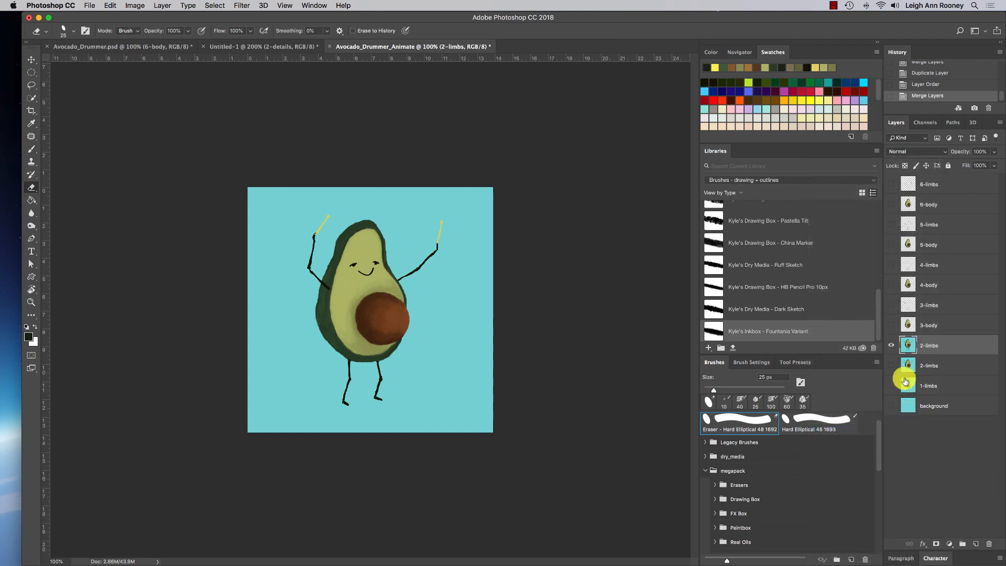
- Hide the newly merged upper 2-limbs layer, duplicate the background, and move the copy directly below 3-body
{"action": "left_click", "coordinate": [890, 344]}
{"action": "left_click", "coordinate": [948, 414]}
{"action": "left_click", "coordinate": [948, 413]}
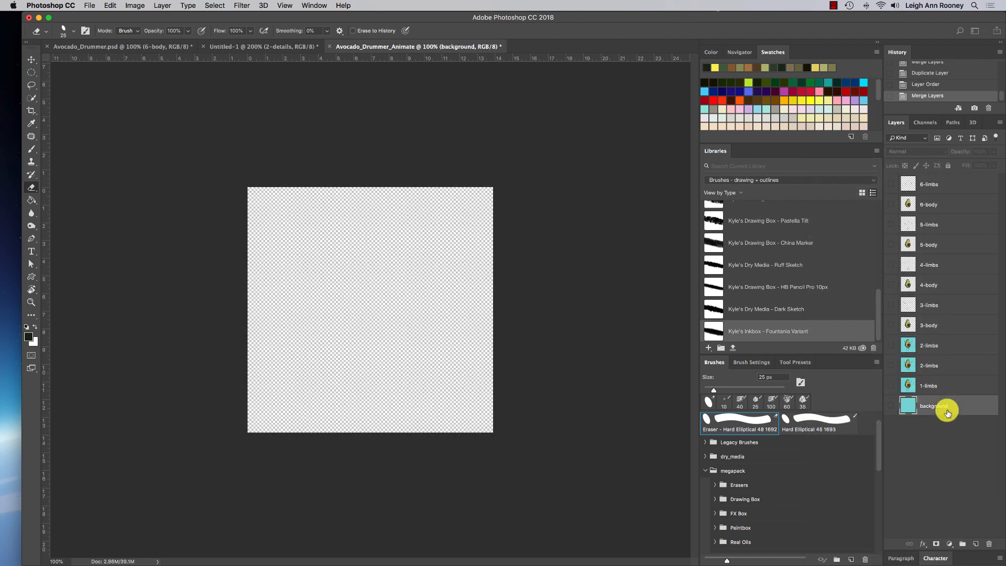
{"action": "key", "text": "super+v"}
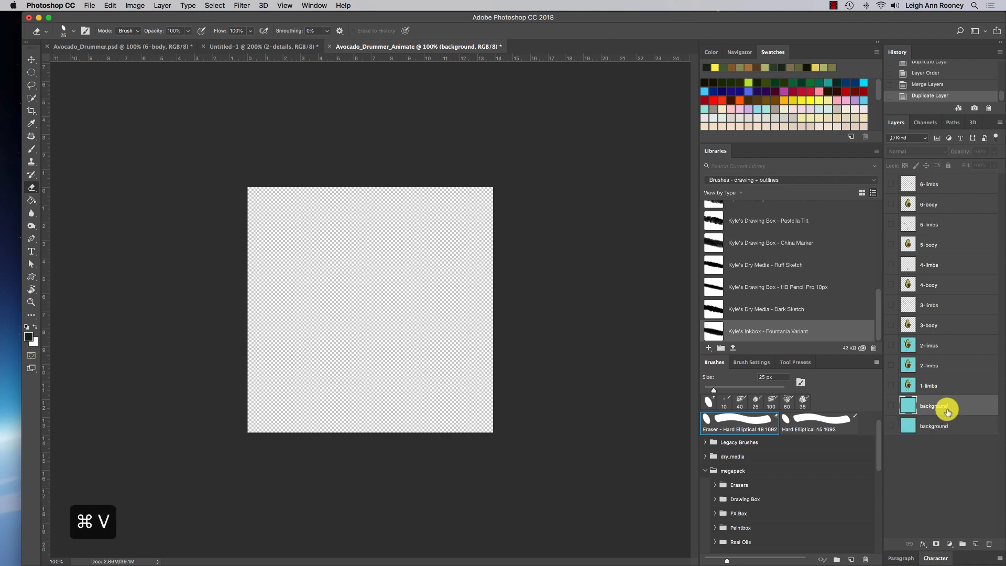
{"action": "left_click_drag", "start_coordinate": [947, 412], "coordinate": [945, 344]}
- Show 3-body, 3-limbs and the background copy beneath them, with the 3-limbs opacity set to 100%
{"action": "left_click", "coordinate": [890, 325]}
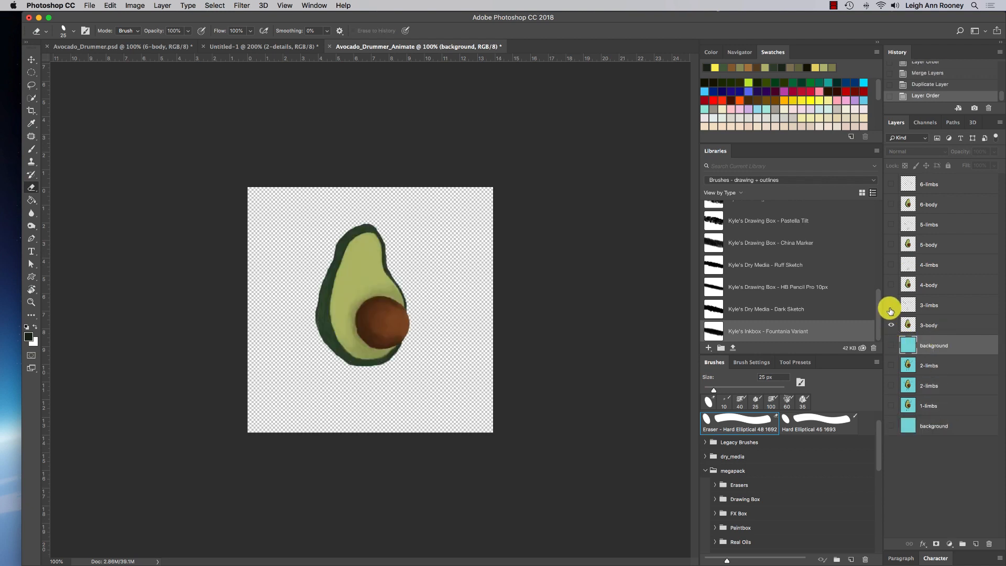
{"action": "left_click", "coordinate": [890, 304]}
{"action": "left_click", "coordinate": [954, 303]}
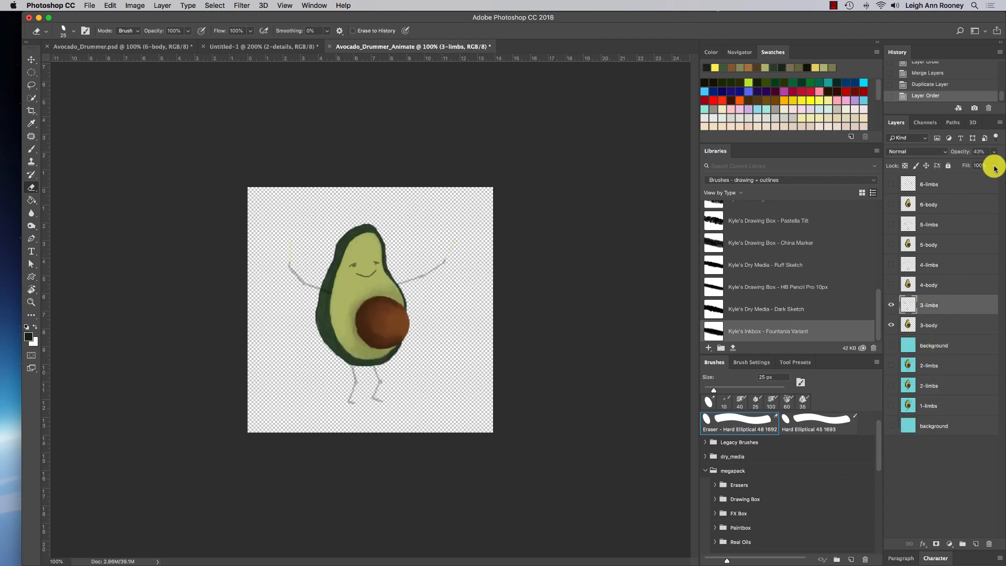
{"action": "left_click_drag", "start_coordinate": [994, 152], "coordinate": [1002, 179]}
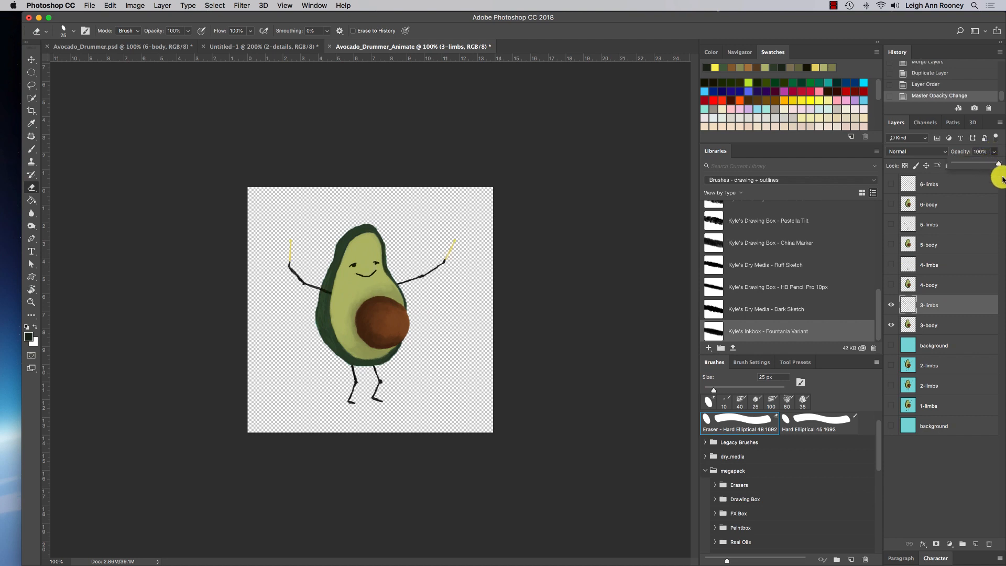
{"action": "left_click", "coordinate": [937, 344]}
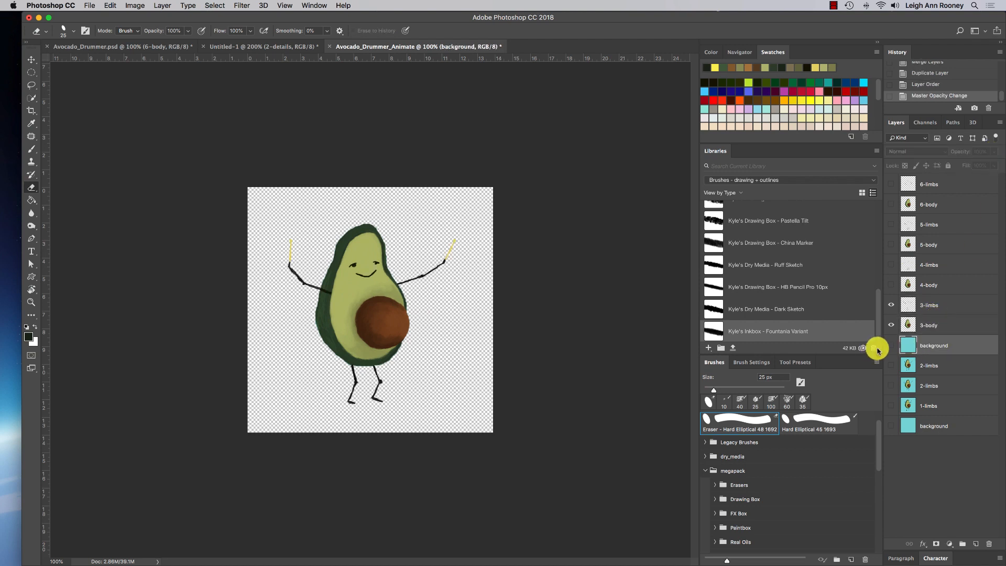
{"action": "left_click", "coordinate": [890, 344]}
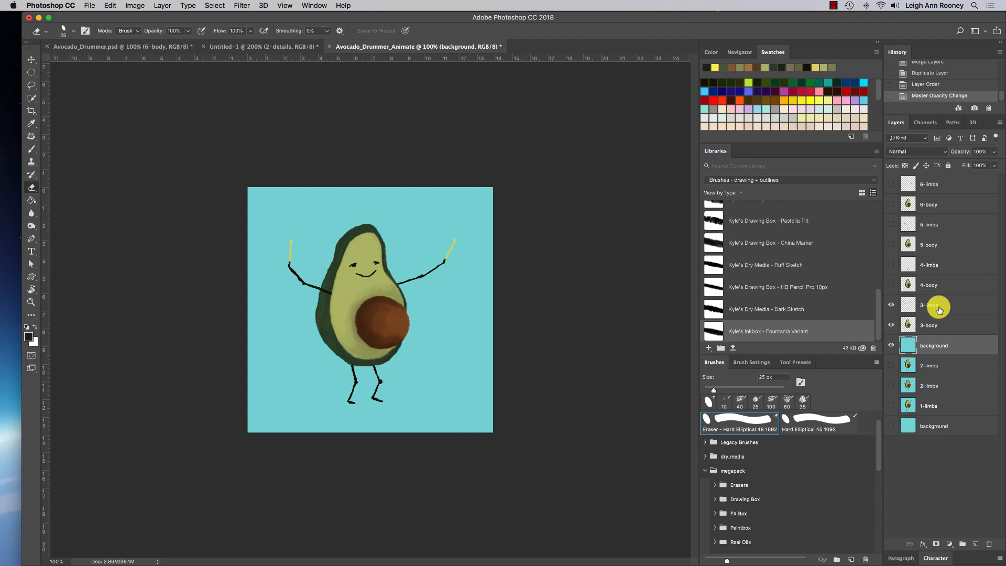
- Merge 3-limbs, 3-body and the background copy beneath them into one layer
{"action": "left_click", "coordinate": [939, 308], "text": "shift"}
{"action": "right_click", "coordinate": [938, 308]}
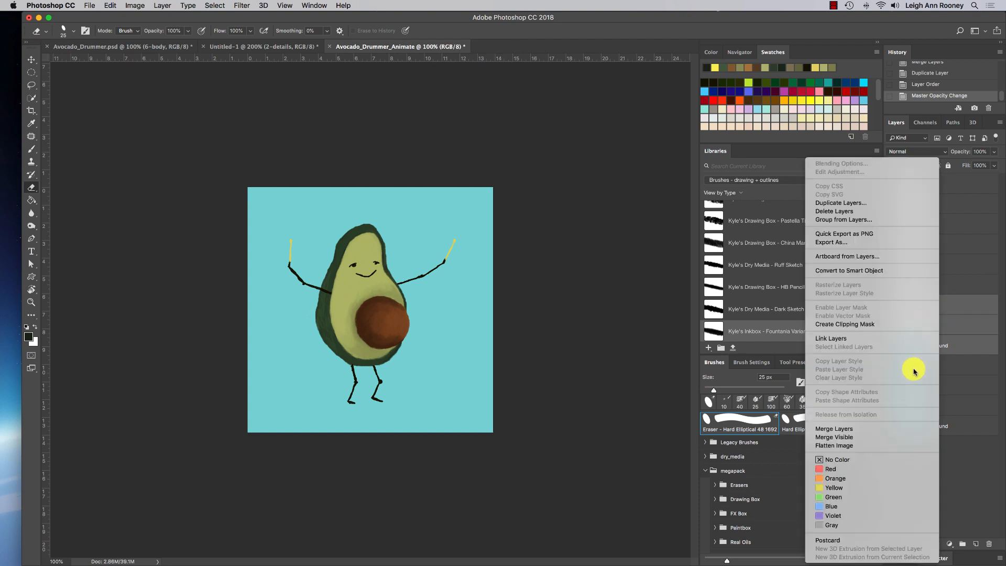
{"action": "left_click", "coordinate": [892, 435]}
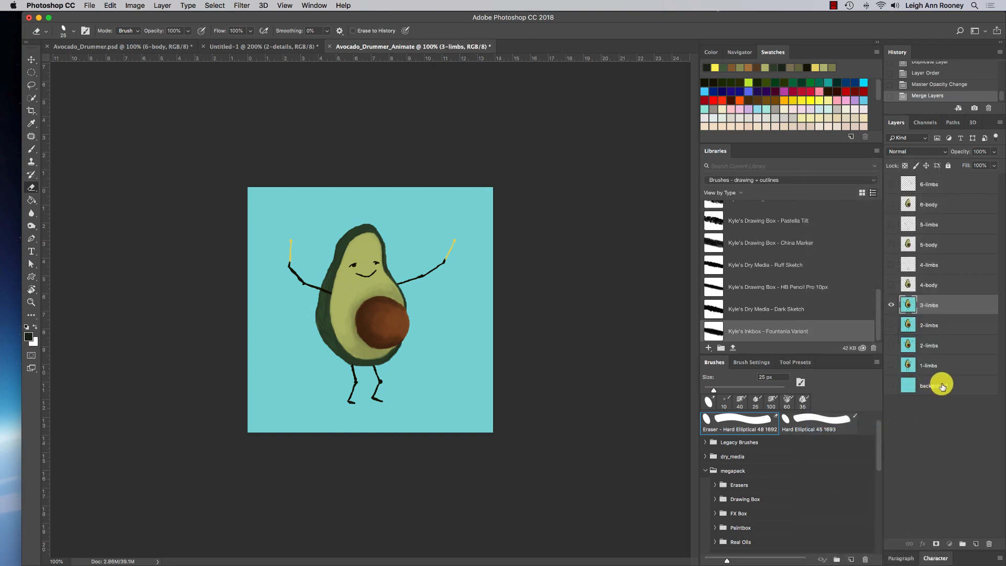
- Duplicate the background layer, place the copy directly below 4-body, and hide the merged 3-limbs layer
{"action": "left_click", "coordinate": [941, 386]}
{"action": "key", "text": "super+c"}
{"action": "key", "text": "super+v"}
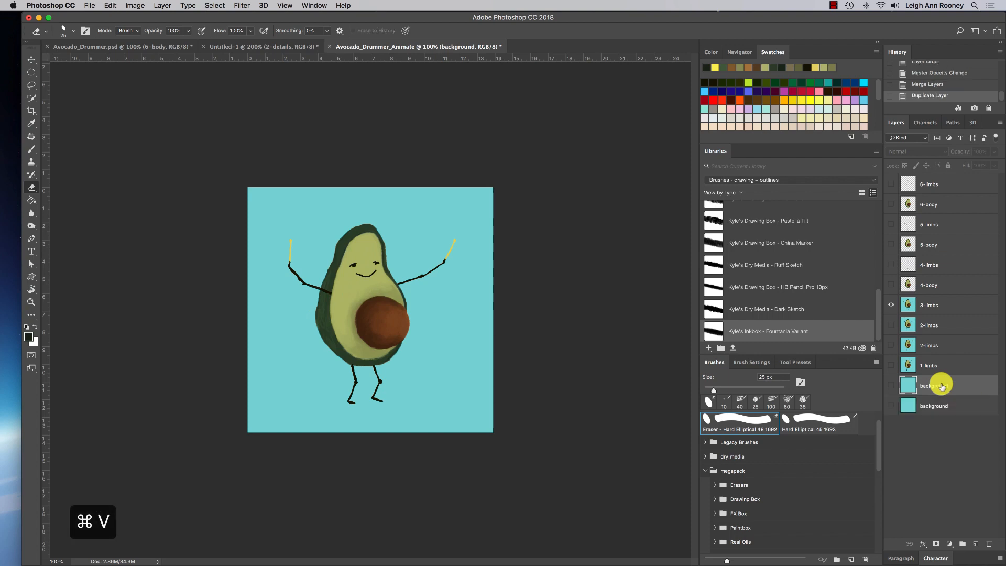
{"action": "left_click_drag", "start_coordinate": [941, 386], "coordinate": [890, 293]}
- Show 4-body, 4-limbs and the background copy beneath them, with the 4-limbs opacity set to 100%
{"action": "left_click", "coordinate": [891, 285]}
{"action": "left_click", "coordinate": [890, 264]}
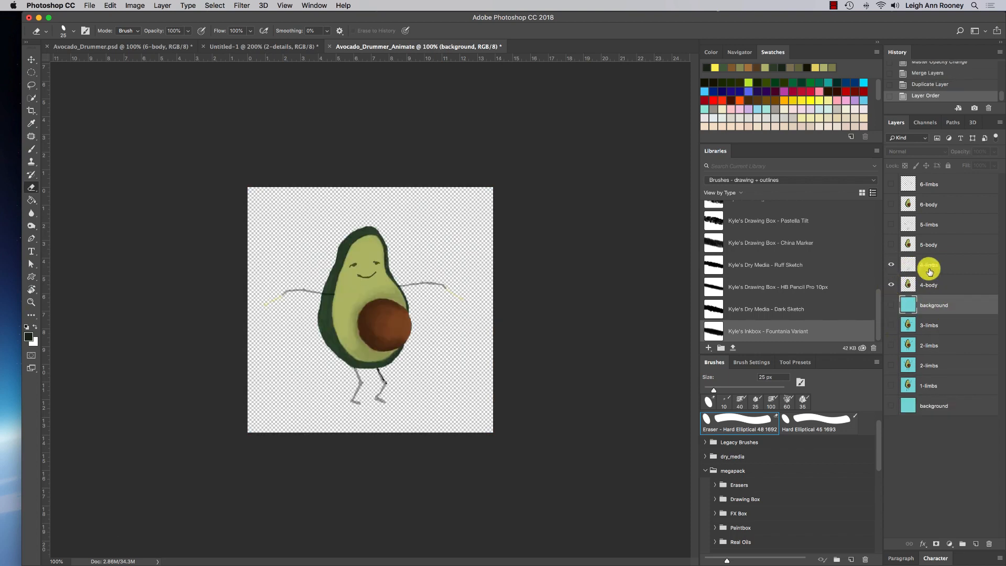
{"action": "left_click", "coordinate": [938, 264]}
{"action": "mouse_move", "coordinate": [992, 152]}
{"action": "left_mouse_down"}
{"action": "mouse_move", "coordinate": [981, 171]}
{"action": "mouse_move", "coordinate": [993, 165]}
{"action": "left_mouse_up"}
{"action": "left_click", "coordinate": [944, 287]}
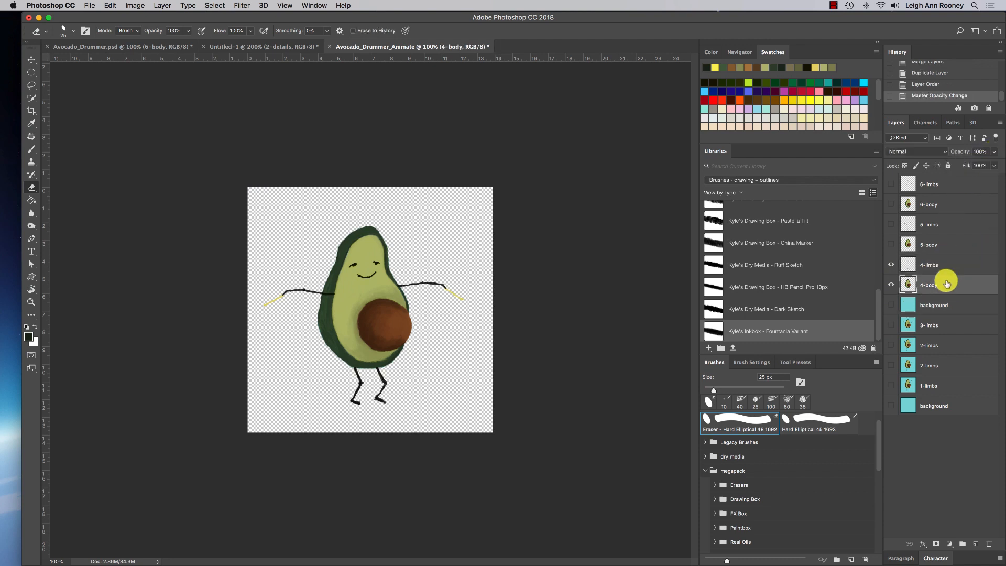
{"action": "left_click", "coordinate": [892, 304]}
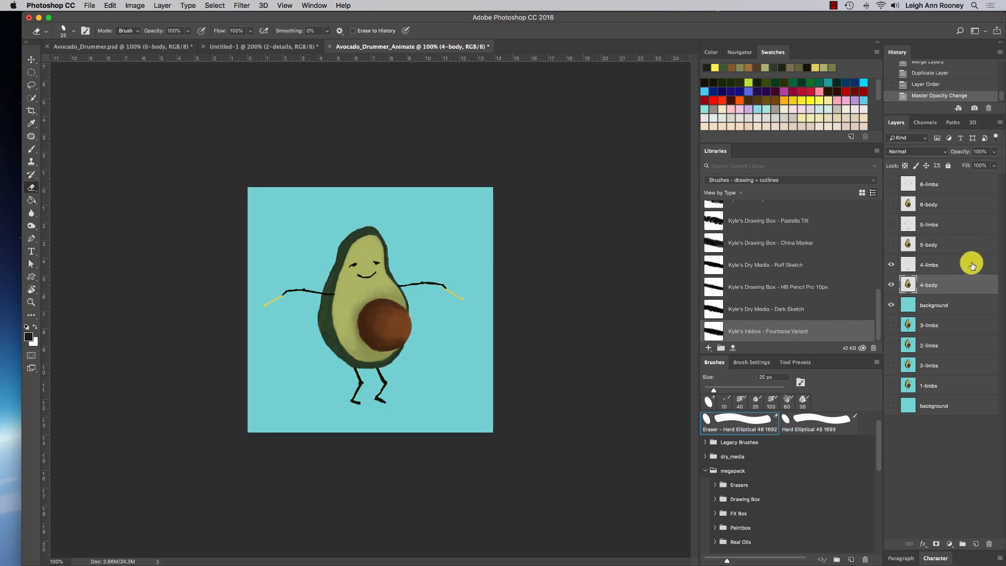
- Merge 4-limbs, 4-body and the background copy beneath them into one layer
{"action": "left_click", "coordinate": [969, 266]}
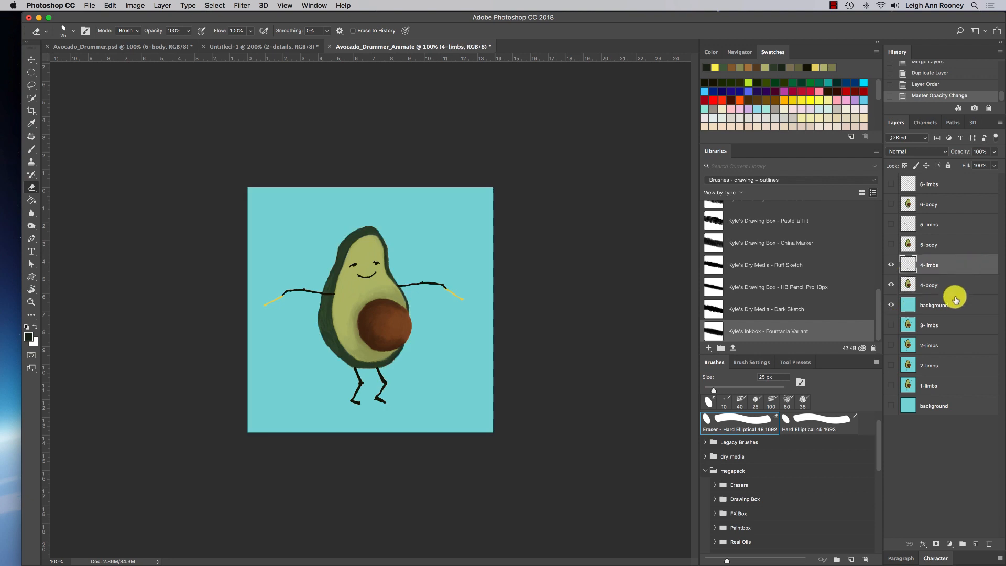
{"action": "left_click", "coordinate": [955, 297], "text": "shift"}
{"action": "right_click", "coordinate": [957, 285]}
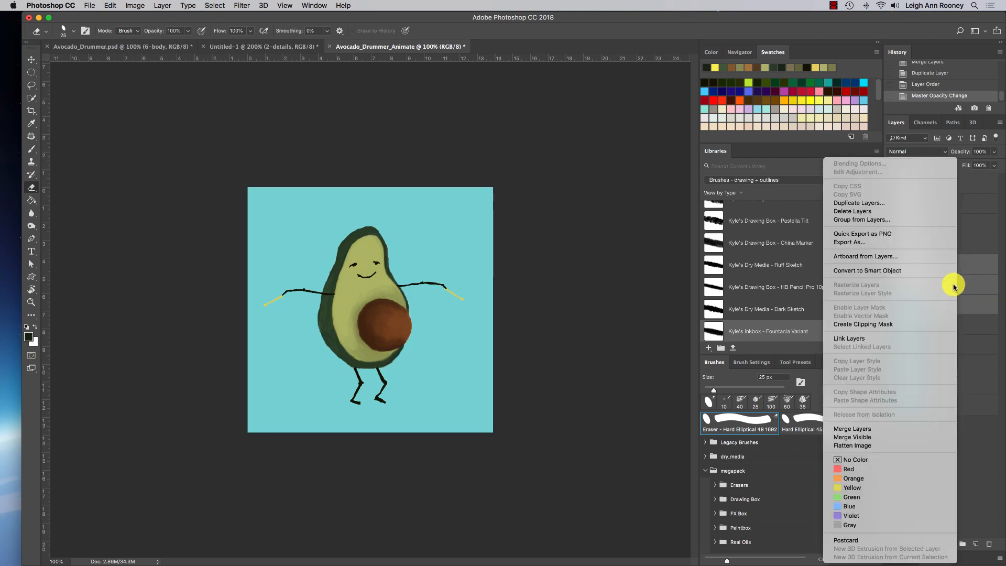
{"action": "left_click", "coordinate": [896, 428]}
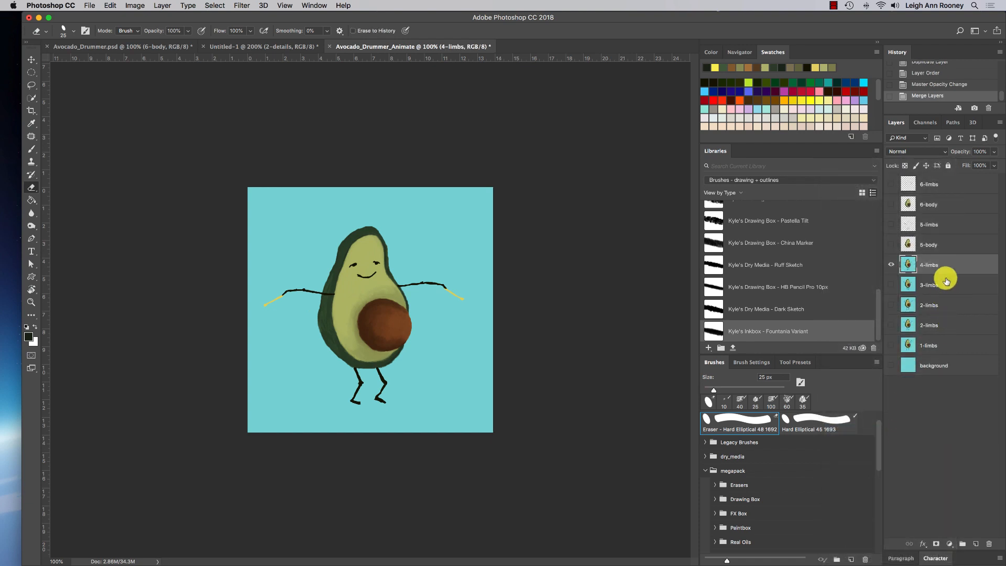
- Hide the merged 4-limbs layer and show 5-body and 5-limbs instead
{"action": "left_click", "coordinate": [890, 264]}
{"action": "left_click", "coordinate": [957, 242]}
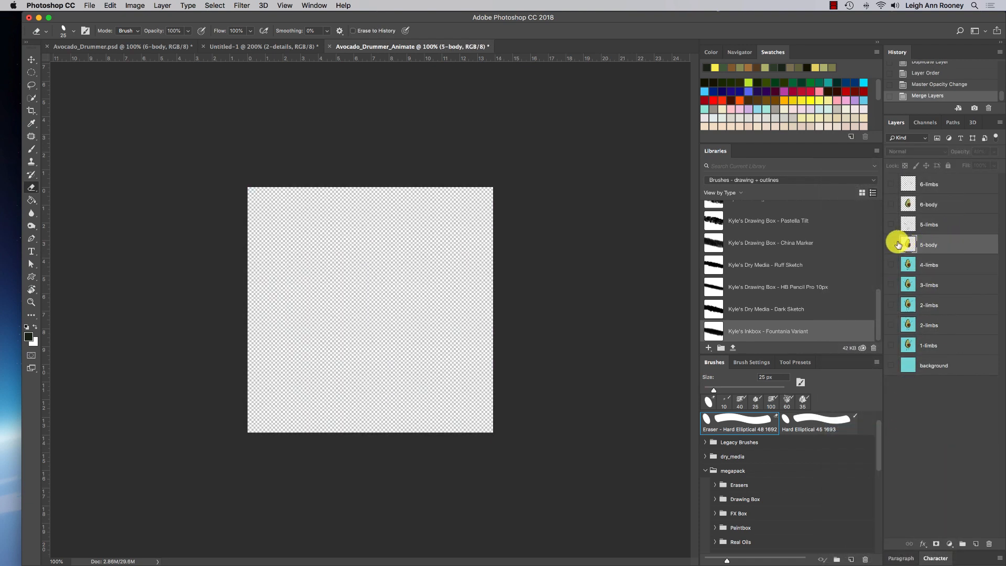
{"action": "left_click", "coordinate": [891, 244]}
{"action": "left_click", "coordinate": [890, 224]}
- Set the opacity of both the 5-limbs and 5-body layers to 100%
{"action": "left_click", "coordinate": [954, 225]}
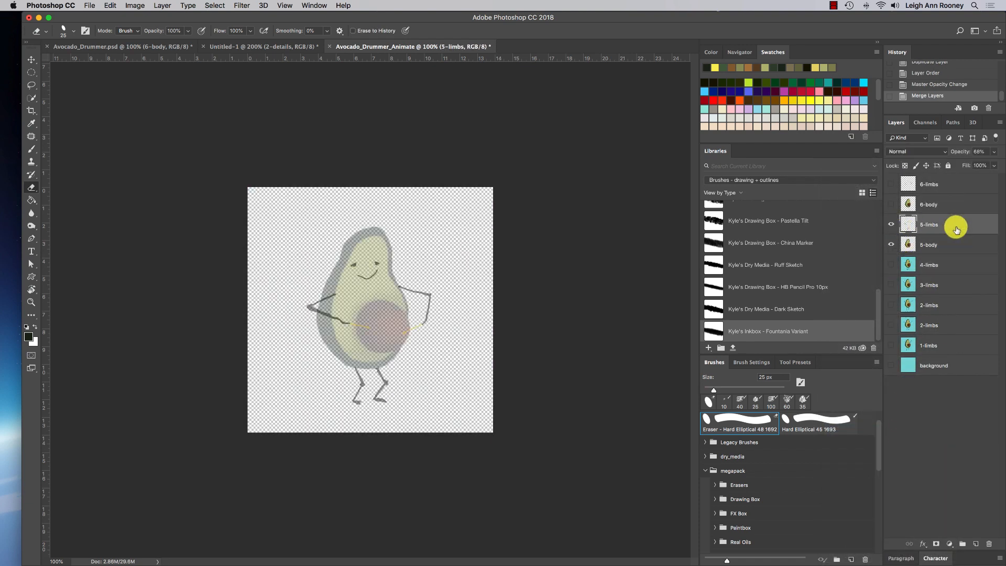
{"action": "left_click", "coordinate": [993, 151]}
{"action": "left_click_drag", "start_coordinate": [981, 162], "coordinate": [998, 164]}
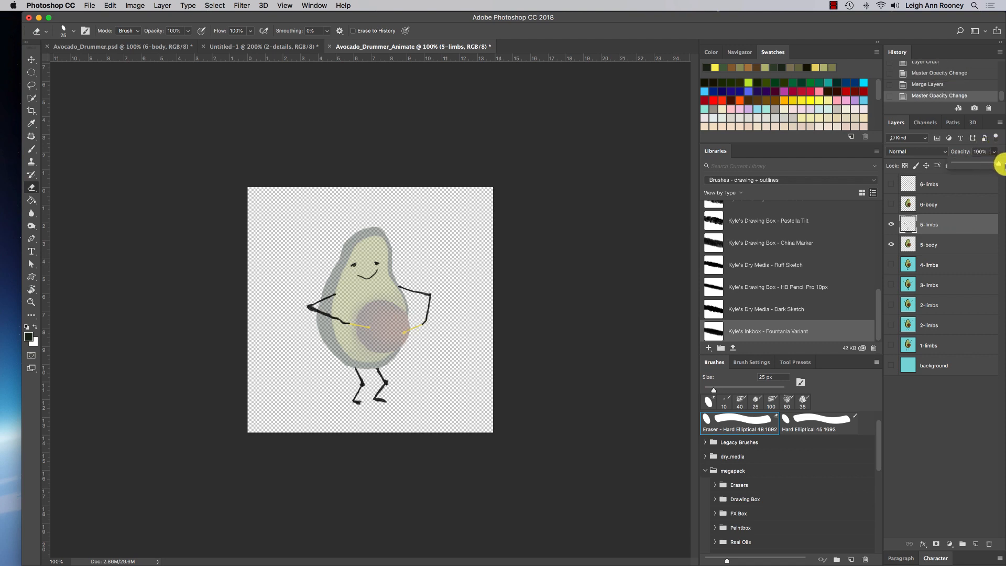
{"action": "left_click", "coordinate": [965, 241]}
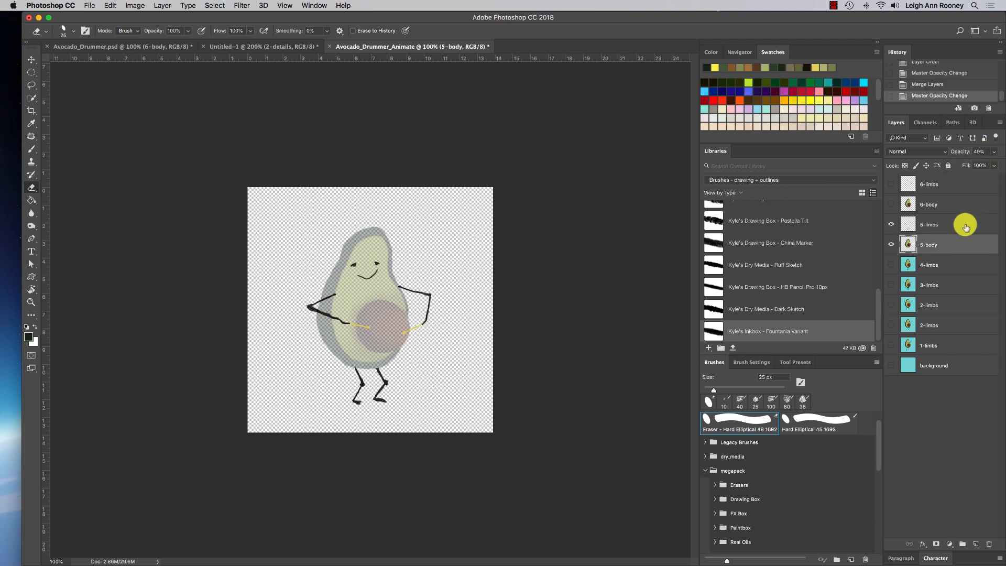
{"action": "left_click", "coordinate": [994, 151]}
{"action": "left_click_drag", "start_coordinate": [978, 163], "coordinate": [1002, 162]}
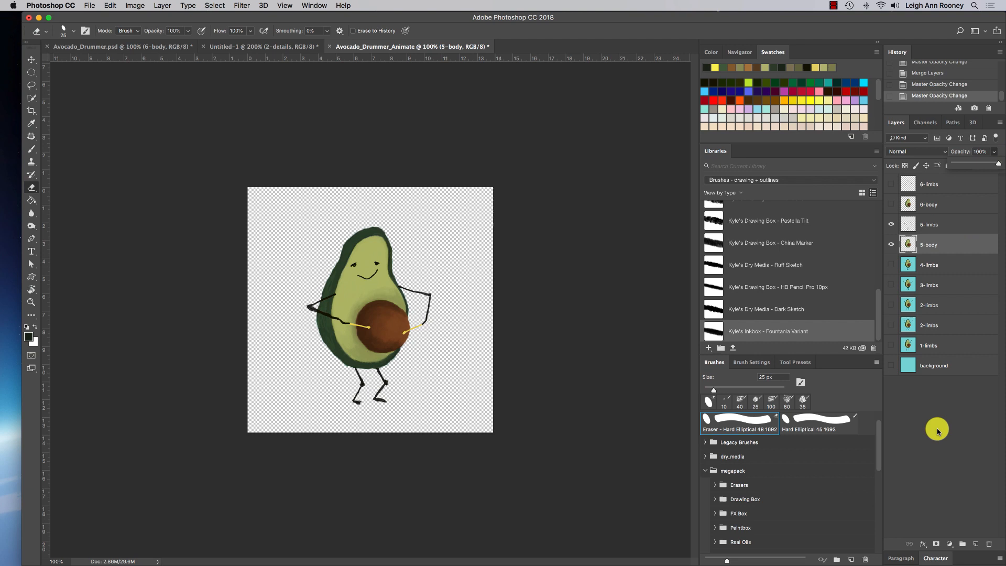
- Duplicate the background layer, place the copy directly below 5-body, and make it visible
{"action": "left_click", "coordinate": [944, 370]}
{"action": "key", "text": "super+c"}
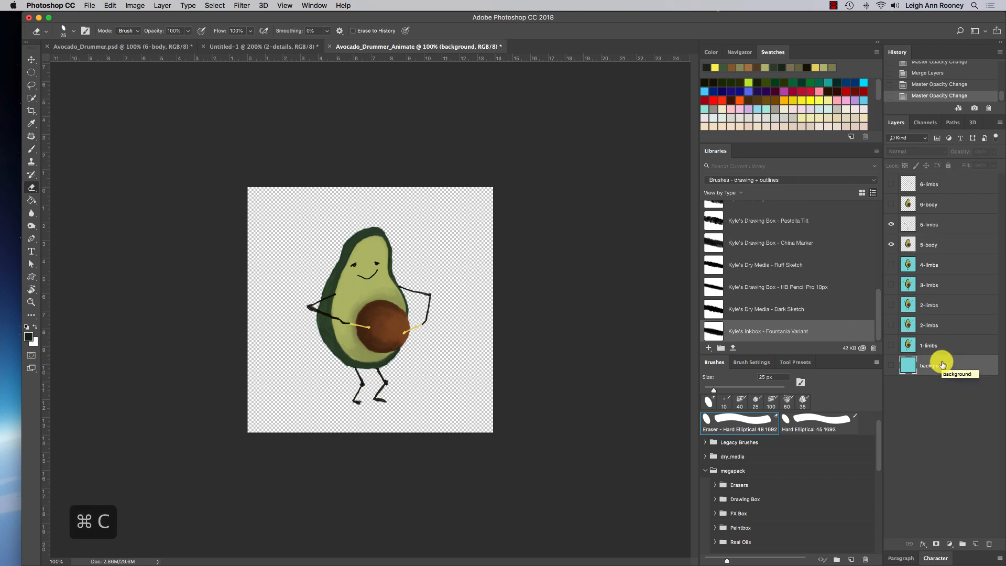
{"action": "key", "text": "super+v"}
{"action": "left_click_drag", "start_coordinate": [942, 365], "coordinate": [890, 266]}
{"action": "left_click", "coordinate": [890, 265]}
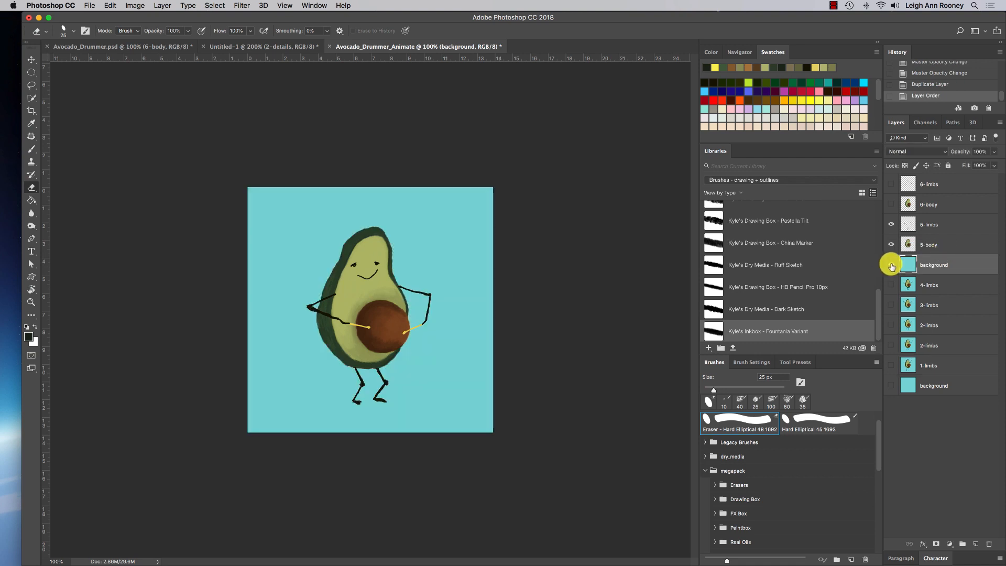
- Merge 5-limbs, 5-body and the background copy beneath them into one layer
{"action": "left_click", "coordinate": [948, 226]}
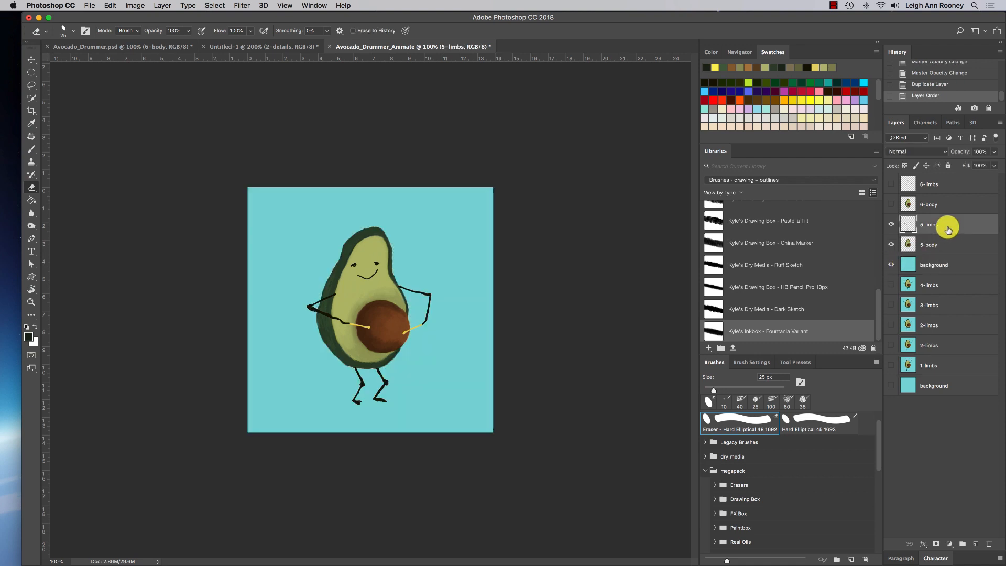
{"action": "left_click", "coordinate": [940, 264], "text": "shift"}
{"action": "right_click", "coordinate": [942, 247]}
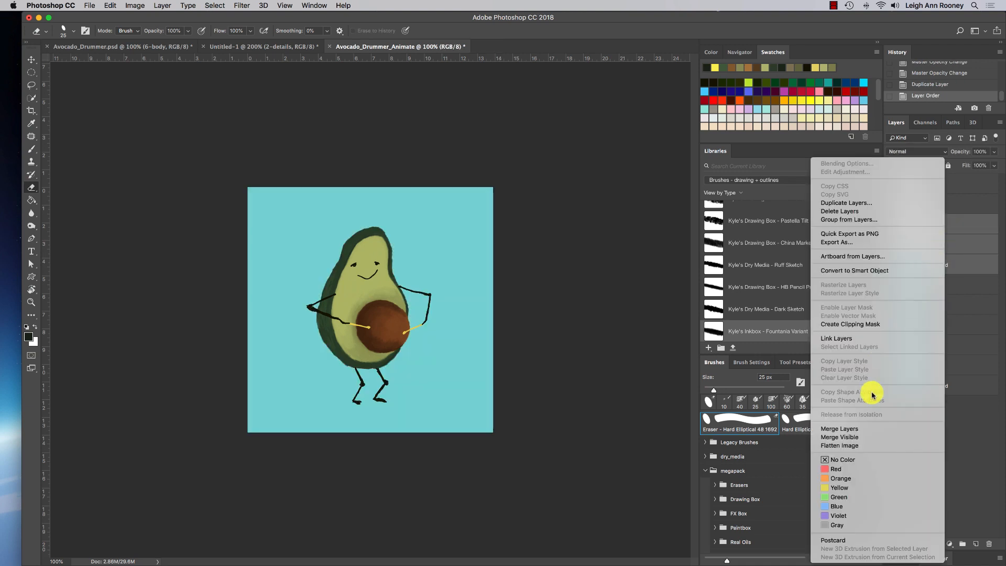
{"action": "left_click", "coordinate": [884, 429]}
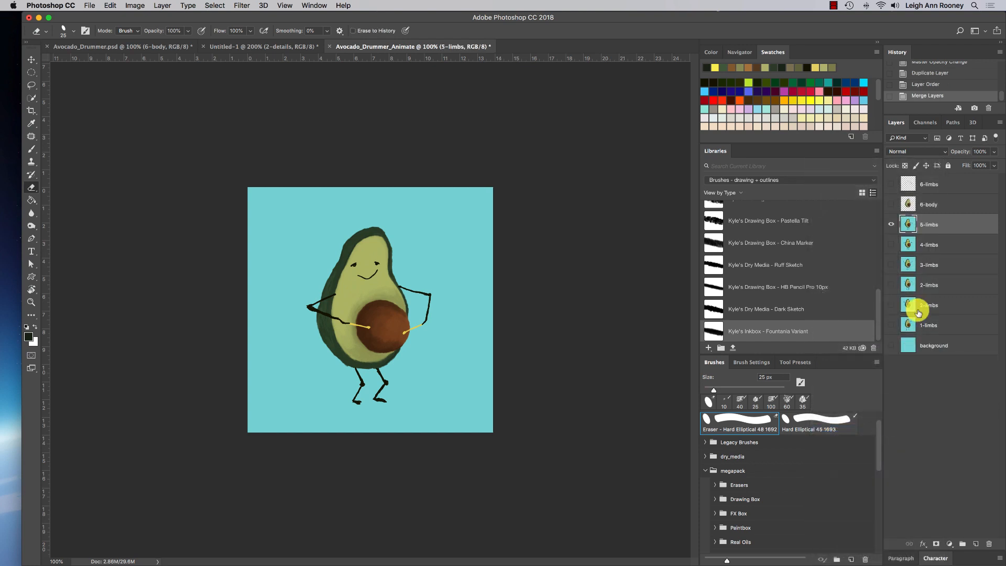
- Hide the merged 5-limbs layer and show 6-body and 6-limbs instead
{"action": "left_click", "coordinate": [892, 224]}
{"action": "left_click", "coordinate": [938, 203]}
{"action": "left_click", "coordinate": [892, 203]}
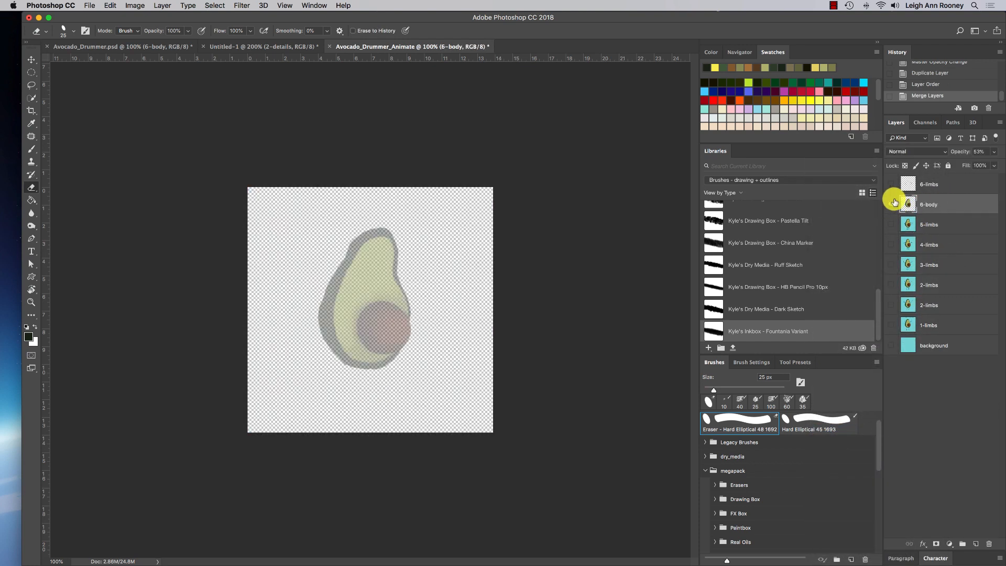
{"action": "left_click", "coordinate": [891, 184]}
- Set the opacity of both the 6-limbs and 6-body layers to 100%
{"action": "left_click", "coordinate": [974, 185]}
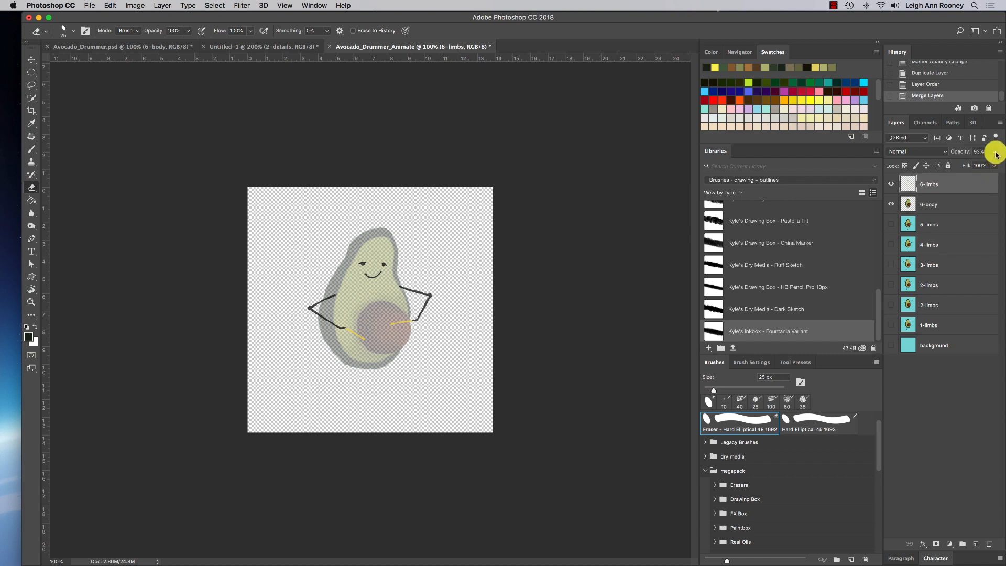
{"action": "left_click", "coordinate": [994, 152]}
{"action": "mouse_move", "coordinate": [991, 165]}
{"action": "left_mouse_down"}
{"action": "mouse_move", "coordinate": [999, 173]}
{"action": "mouse_move", "coordinate": [975, 165]}
{"action": "mouse_move", "coordinate": [1002, 163]}
{"action": "left_mouse_up"}
{"action": "left_click", "coordinate": [961, 202]}
{"action": "left_click", "coordinate": [993, 152]}
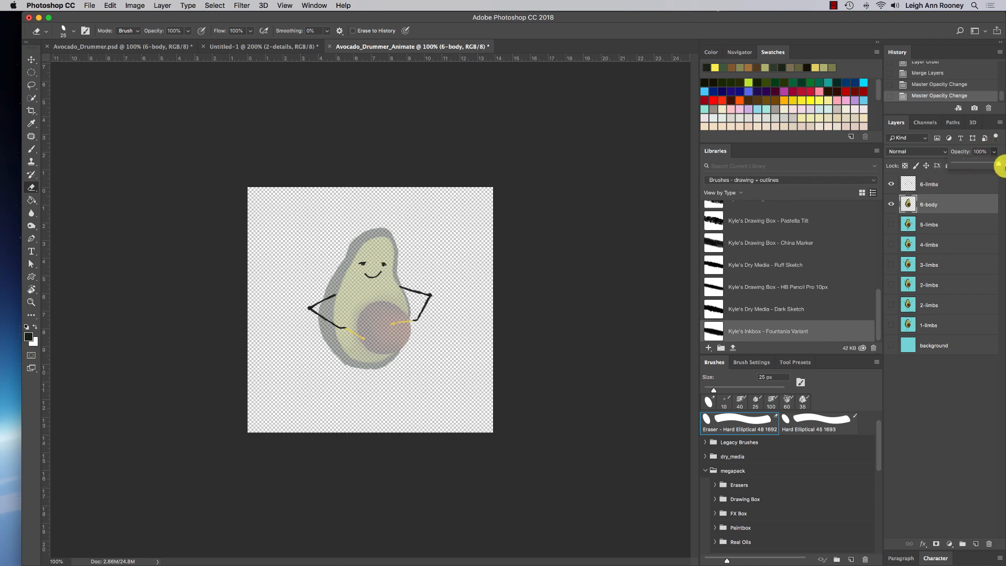
- Move the original background directly below 6-body, show it, and merge it with 6-body and 6-limbs
{"action": "left_click_drag", "start_coordinate": [937, 342], "coordinate": [936, 221]}
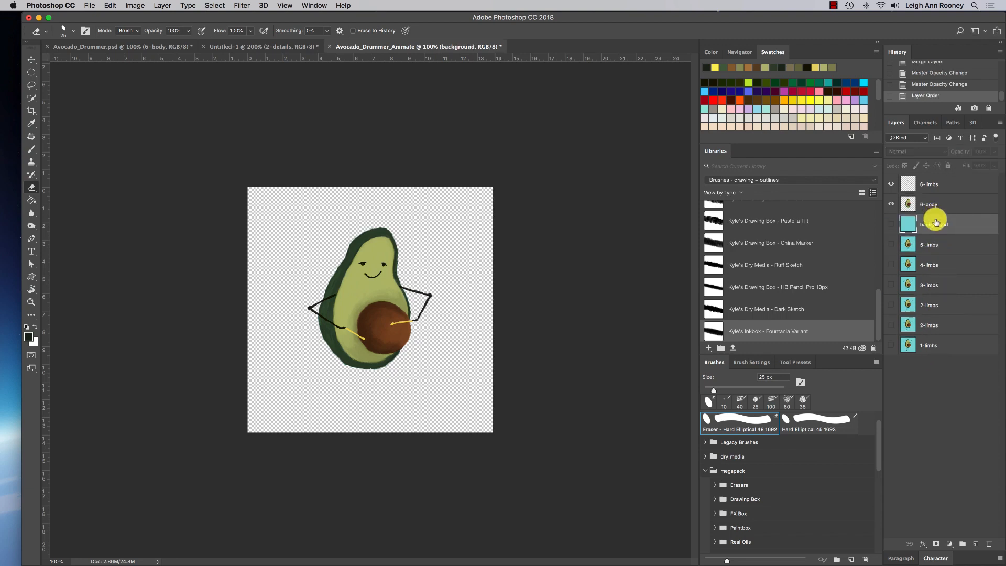
{"action": "left_click", "coordinate": [890, 224]}
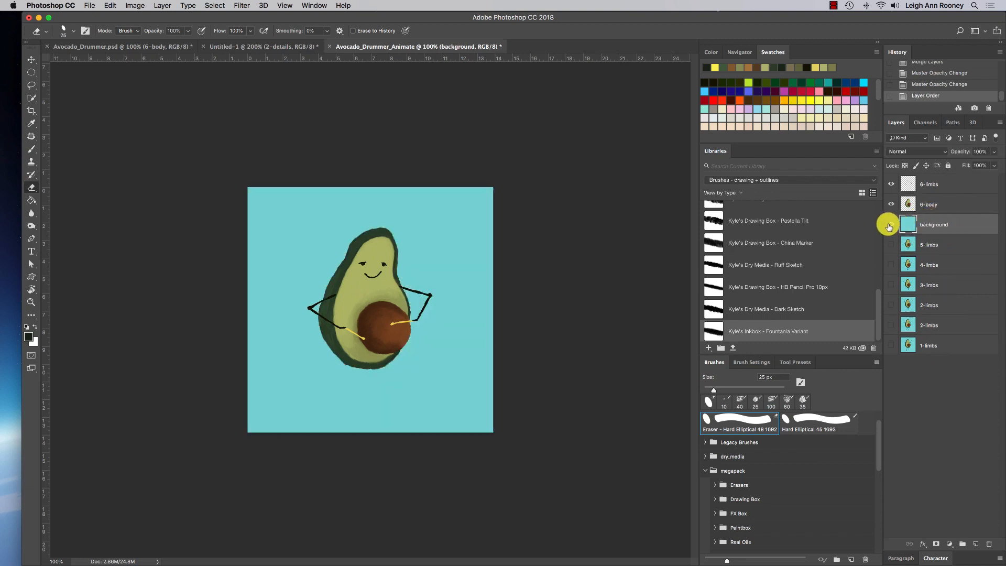
{"action": "left_click", "coordinate": [938, 181], "text": "shift"}
{"action": "right_click", "coordinate": [941, 198]}
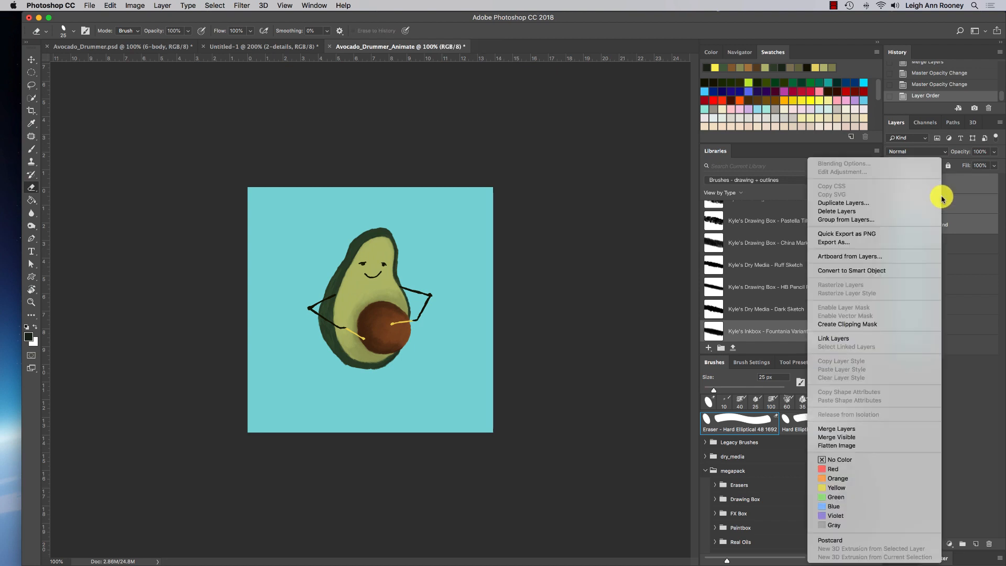
{"action": "left_click", "coordinate": [869, 429]}
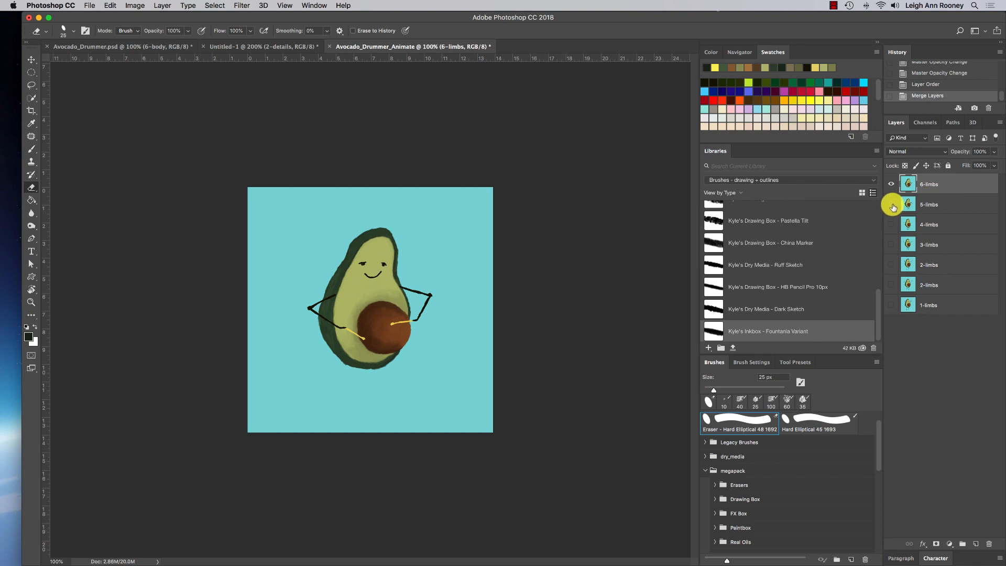
{"action": "left_click", "coordinate": [891, 205]}
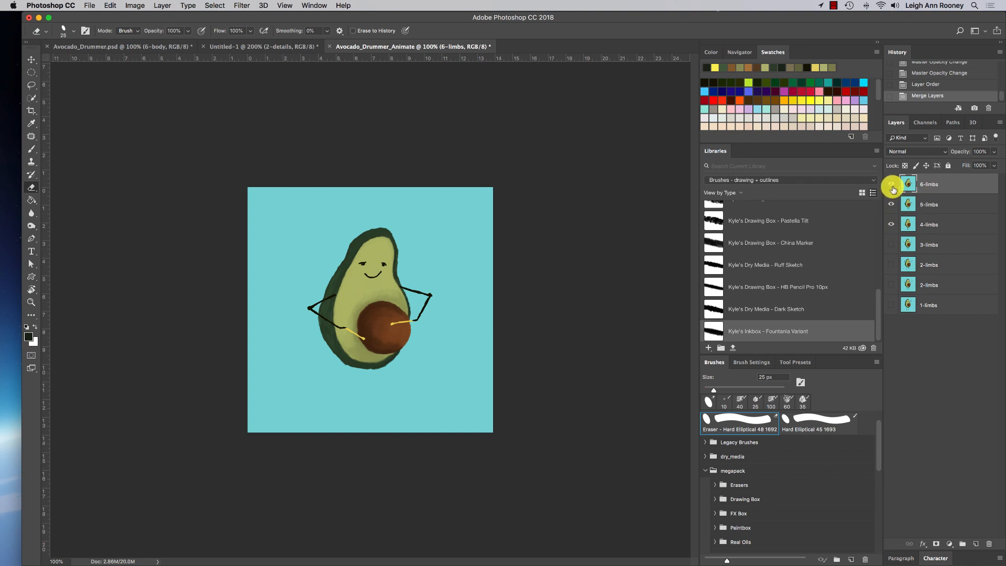
{"action": "left_click", "coordinate": [891, 205]}
{"action": "left_click", "coordinate": [891, 224]}
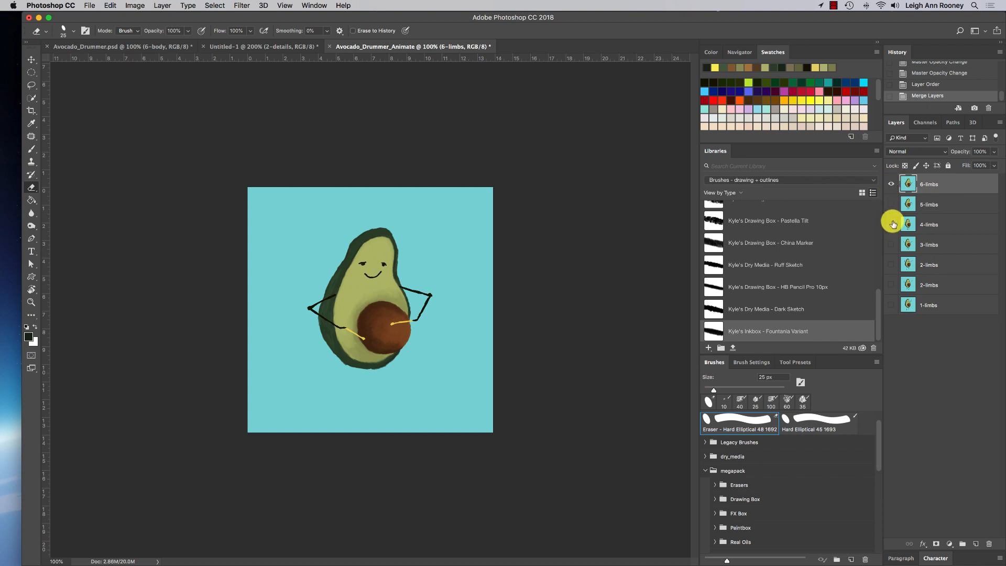
{"action": "left_click", "coordinate": [902, 204]}
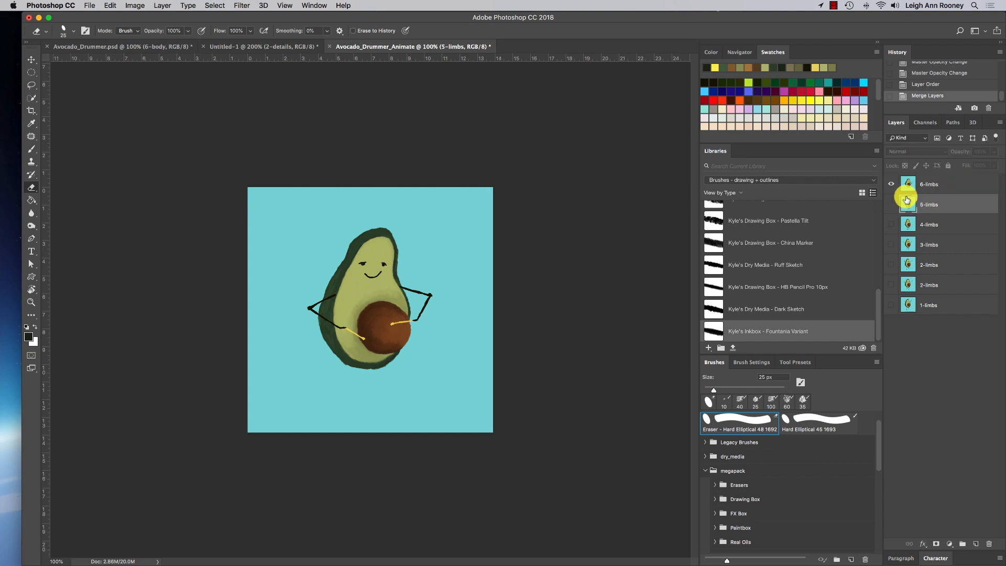
- Lower the merged 6-limbs layer's opacity to 67% and show the 5-limbs layer beneath it as a tracing guide
{"action": "left_click", "coordinate": [930, 182]}
{"action": "left_click", "coordinate": [992, 151]}
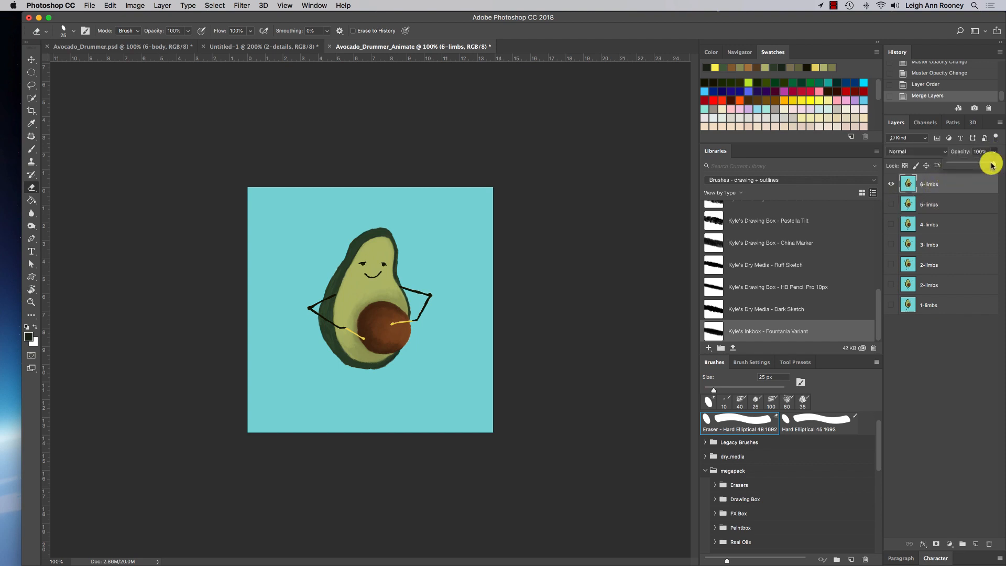
{"action": "left_click_drag", "start_coordinate": [979, 166], "coordinate": [979, 166]}
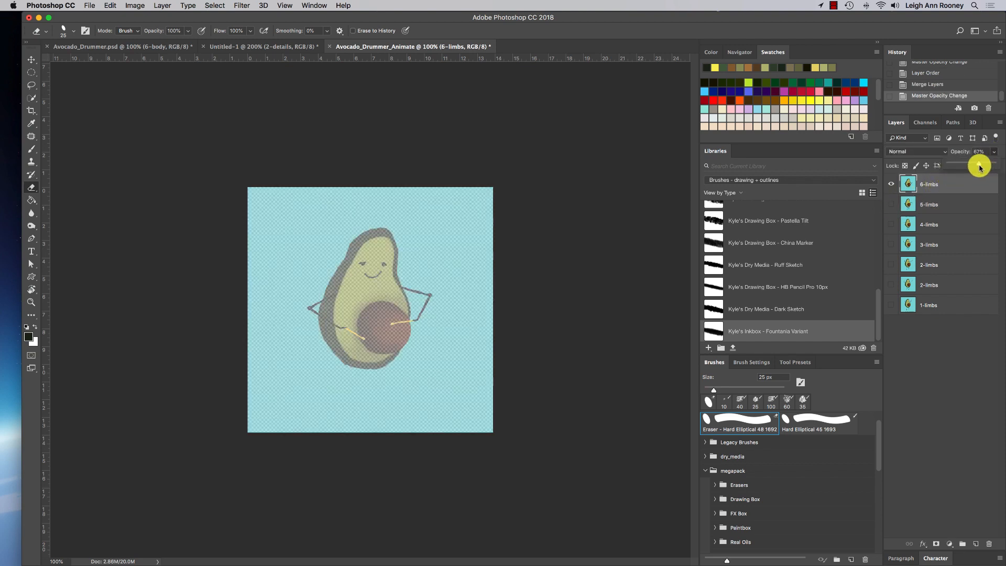
{"action": "left_click", "coordinate": [891, 205]}
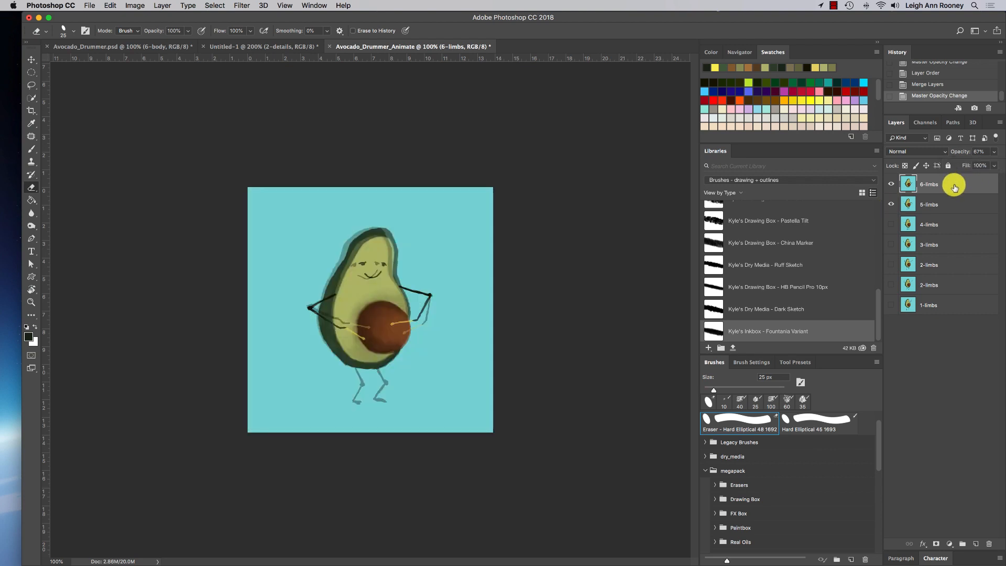
- Paint two thin bent legs with feet on the 6-limbs layer using a 10 px brush, tracing near the faint 5-limbs legs
{"action": "key", "text": "super+equal"}
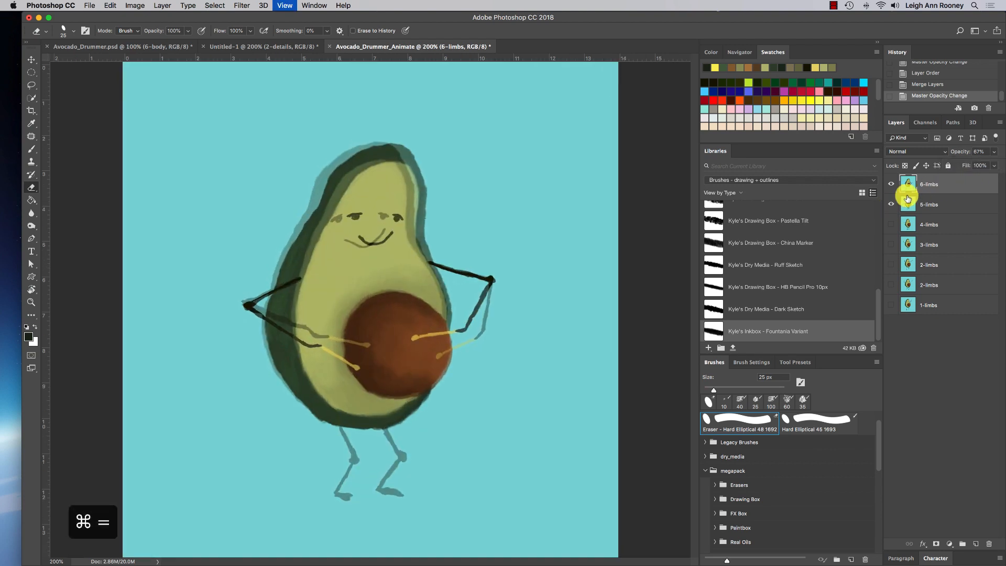
{"action": "key", "text": "super+equal"}
{"action": "scroll", "coordinate": [536, 336], "scroll_direction": "down", "scroll_amount": 3}
{"action": "scroll", "coordinate": [537, 336], "scroll_direction": "down", "scroll_amount": 2}
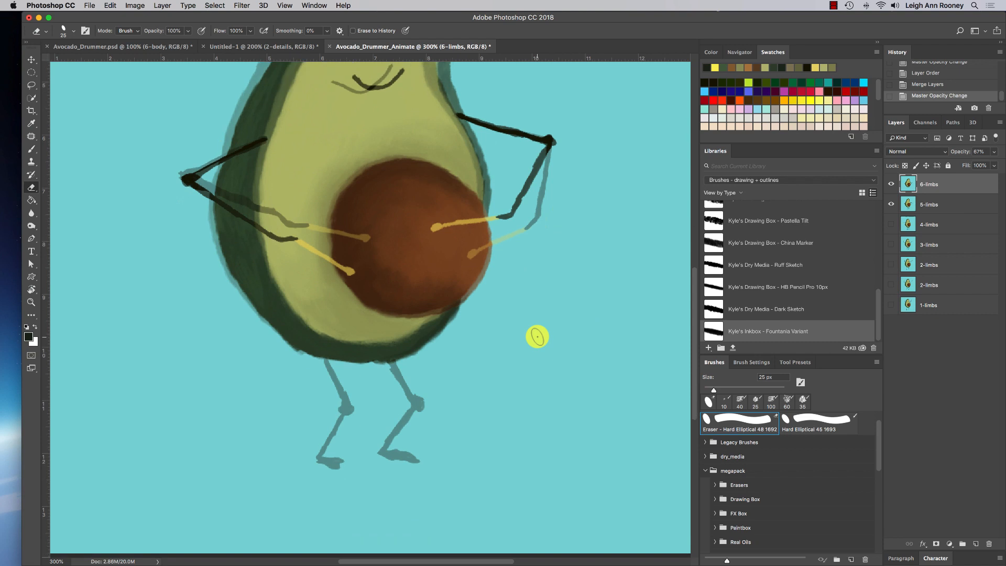
{"action": "left_click", "coordinate": [32, 150]}
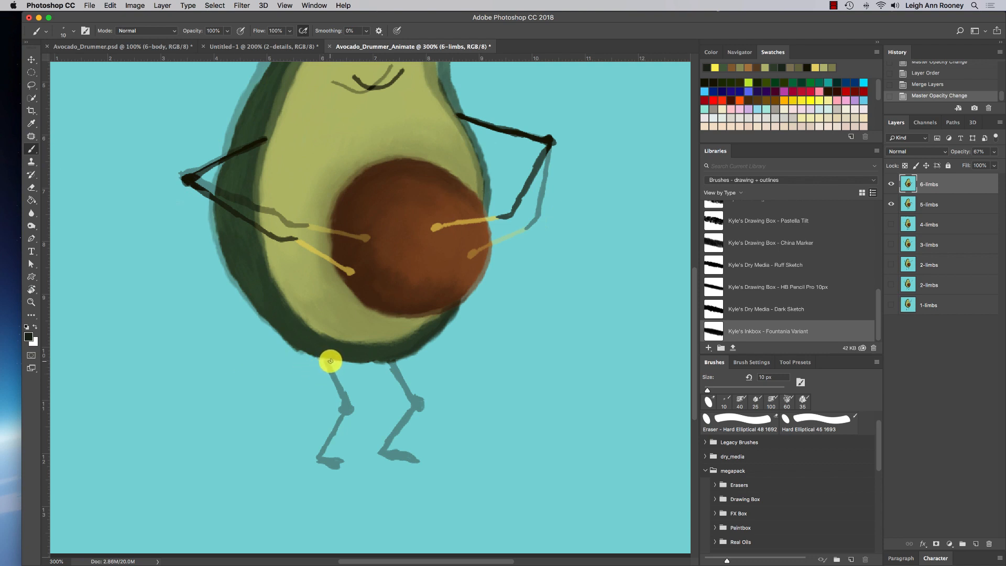
{"action": "left_click_drag", "start_coordinate": [331, 366], "coordinate": [343, 384]}
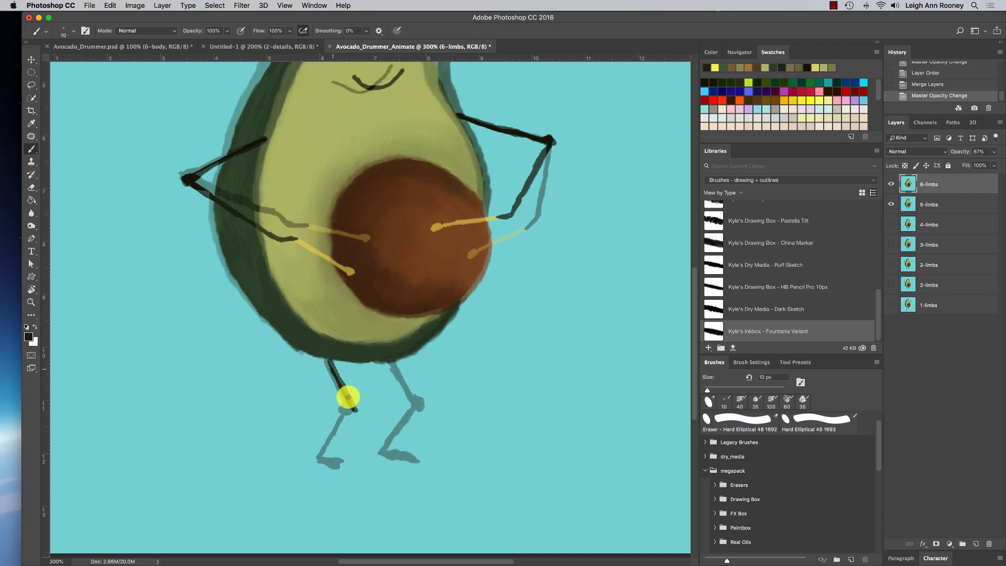
{"action": "mouse_move", "coordinate": [352, 409]}
{"action": "left_mouse_down"}
{"action": "mouse_move", "coordinate": [325, 458]}
{"action": "mouse_move", "coordinate": [335, 465]}
{"action": "left_mouse_up"}
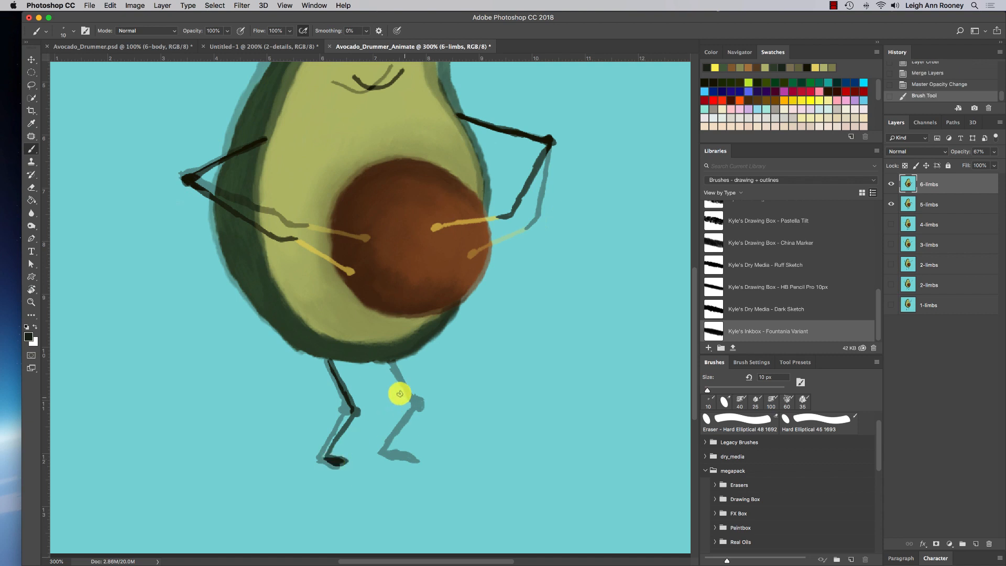
{"action": "left_click_drag", "start_coordinate": [400, 357], "coordinate": [419, 394]}
{"action": "mouse_move", "coordinate": [400, 359]}
{"action": "left_mouse_down"}
{"action": "mouse_move", "coordinate": [422, 407]}
{"action": "mouse_move", "coordinate": [402, 439]}
{"action": "mouse_move", "coordinate": [412, 451]}
{"action": "mouse_move", "coordinate": [402, 451]}
{"action": "mouse_move", "coordinate": [416, 457]}
{"action": "mouse_move", "coordinate": [419, 445]}
{"action": "left_mouse_up"}
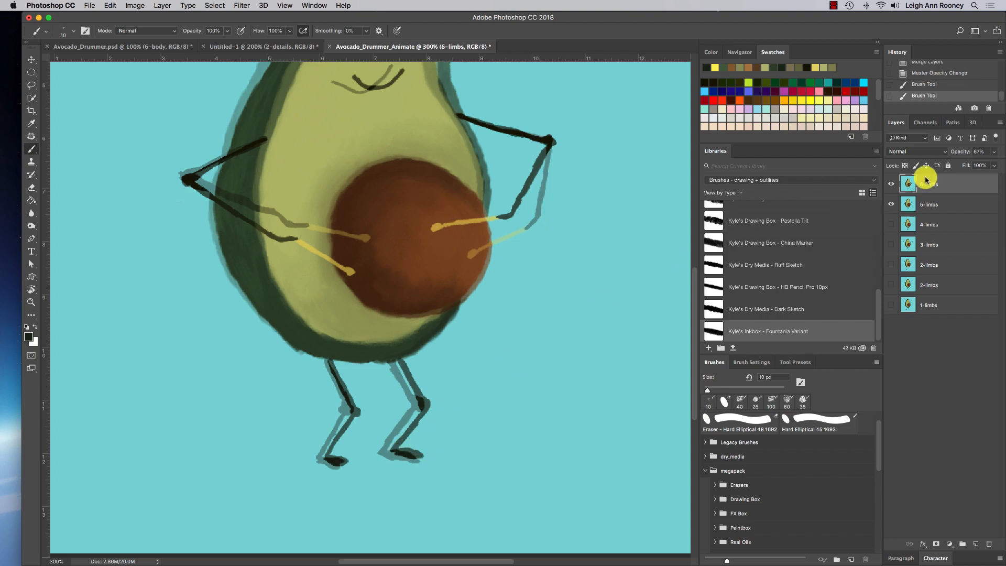
- Set the 6-limbs layer's opacity to 100% and hide the 5-limbs layer
{"action": "left_click", "coordinate": [993, 151]}
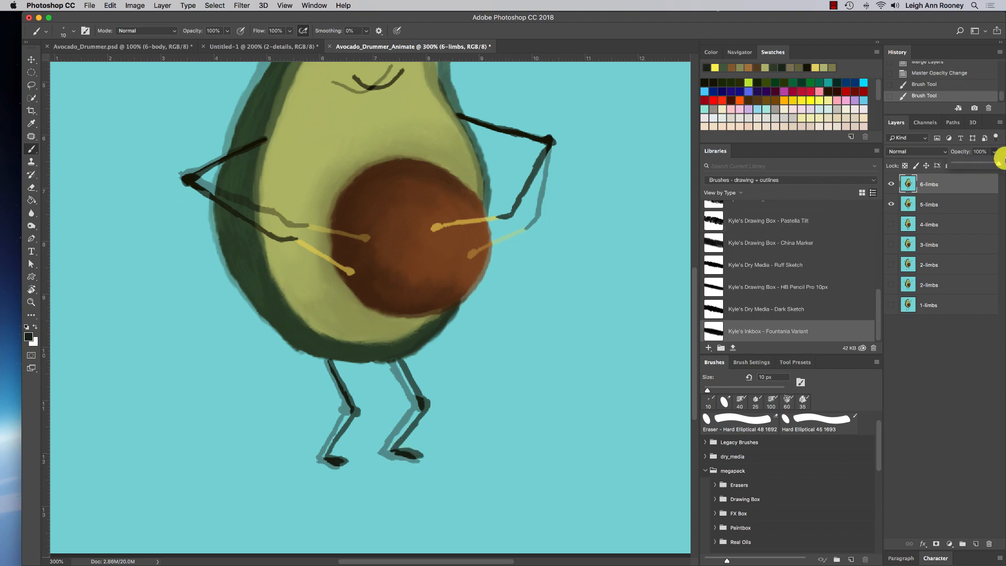
{"action": "left_click_drag", "start_coordinate": [985, 163], "coordinate": [998, 164]}
{"action": "left_click", "coordinate": [891, 204]}
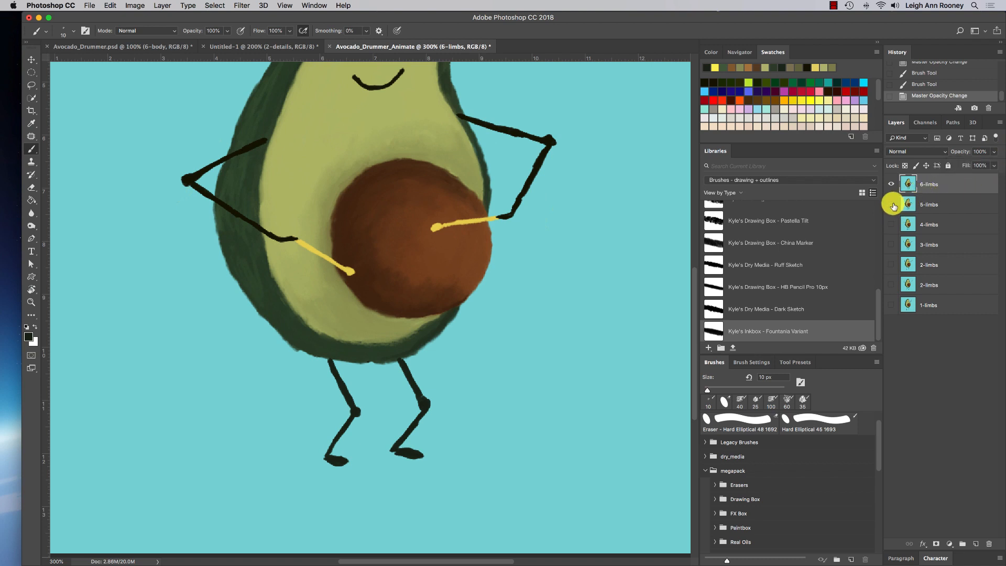
{"action": "key", "text": "super+minus"}
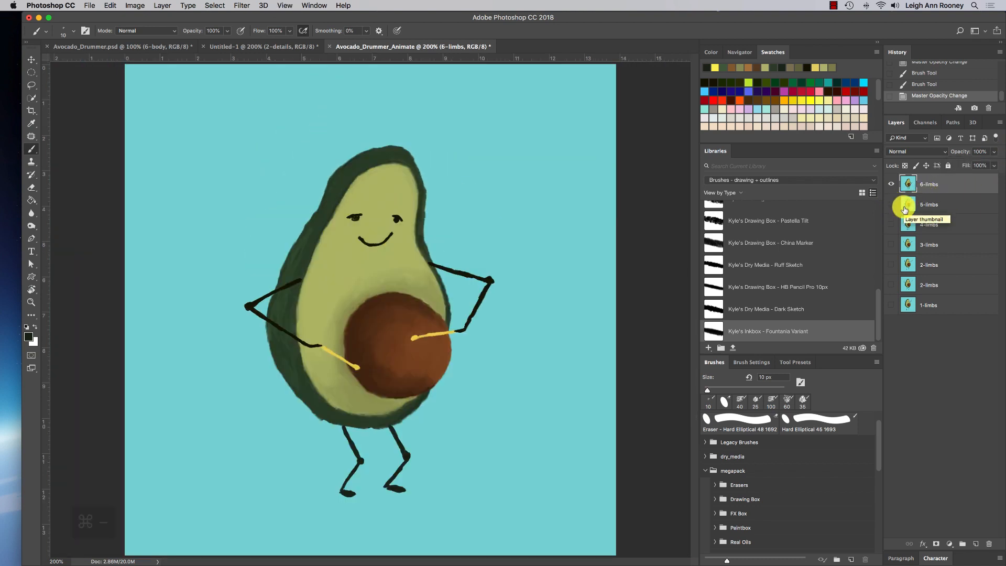
{"action": "key", "text": "super+0"}
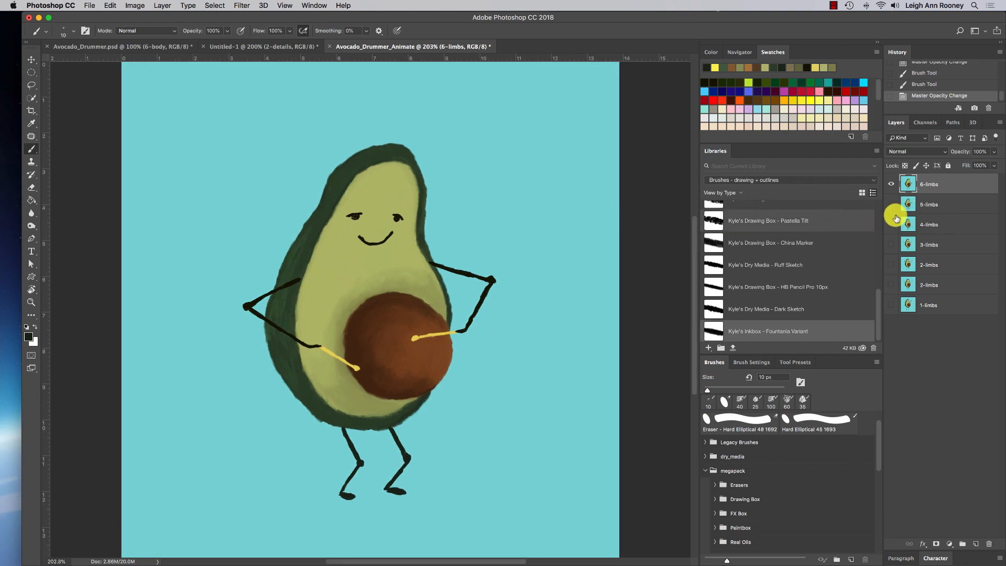
- Preview the pose sequence by hiding the layers one by one from 6-limbs down to 1-limbs, and leave all seven layers shown
{"action": "left_click_drag", "start_coordinate": [891, 205], "coordinate": [890, 305]}
{"action": "left_click", "coordinate": [891, 184]}
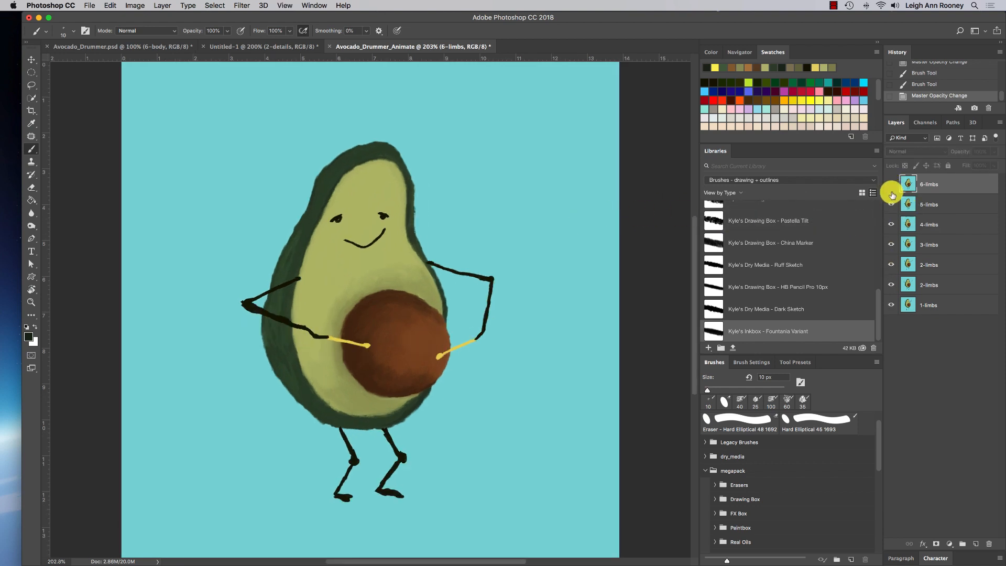
{"action": "left_click", "coordinate": [891, 205]}
{"action": "left_click", "coordinate": [891, 224]}
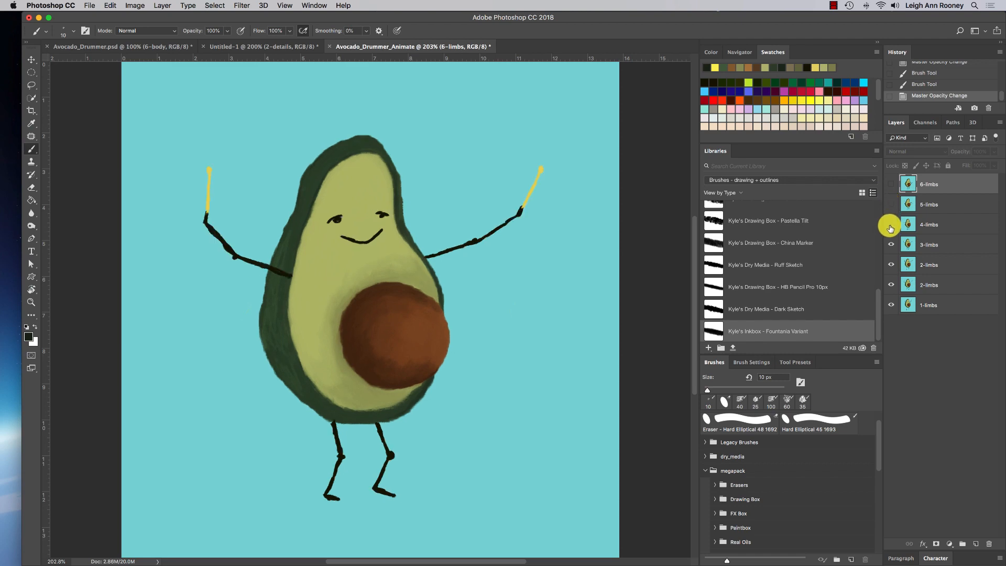
{"action": "left_click", "coordinate": [890, 245]}
{"action": "left_click", "coordinate": [890, 264]}
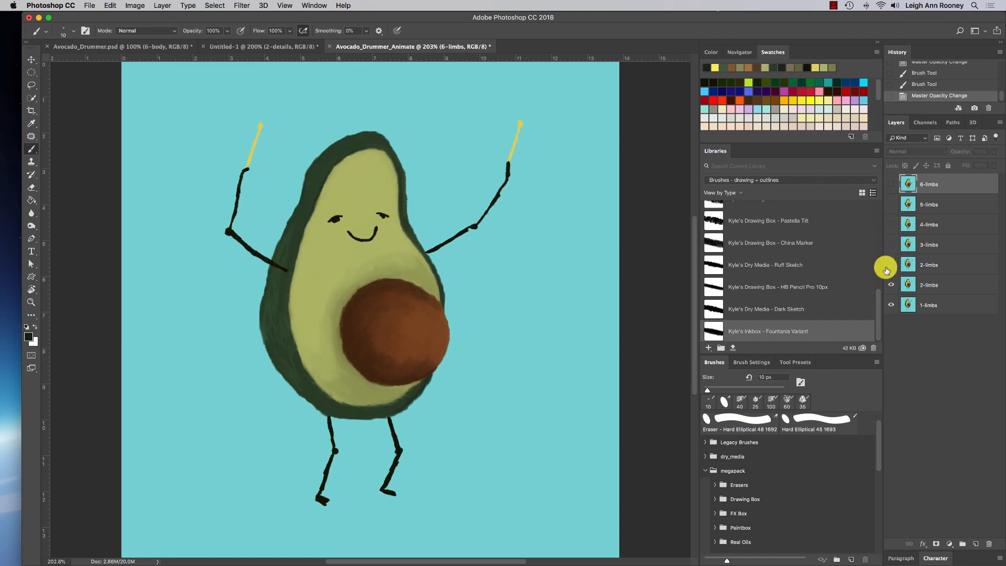
{"action": "left_click", "coordinate": [892, 285]}
{"action": "left_click", "coordinate": [891, 306]}
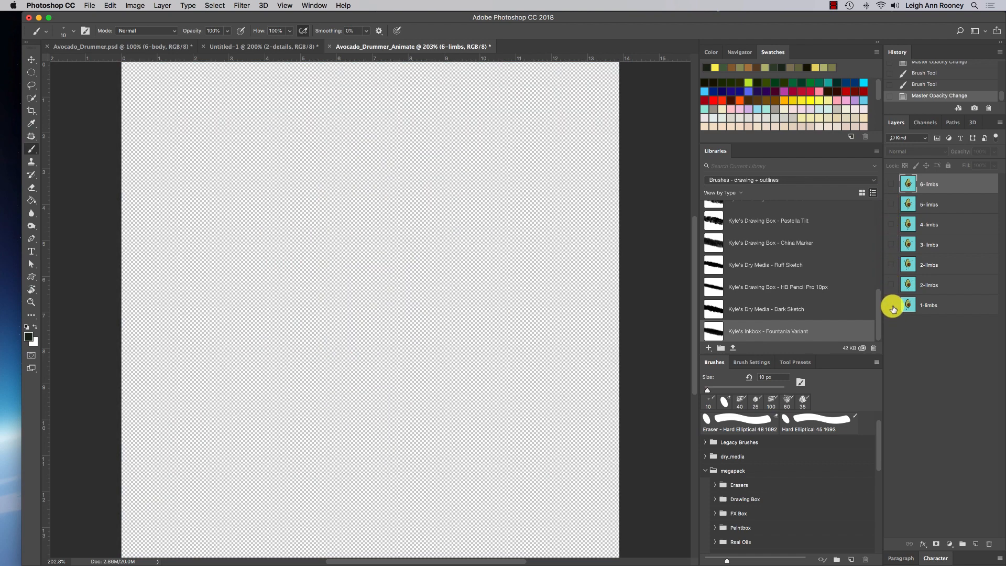
{"action": "left_click_drag", "start_coordinate": [891, 306], "coordinate": [893, 187]}
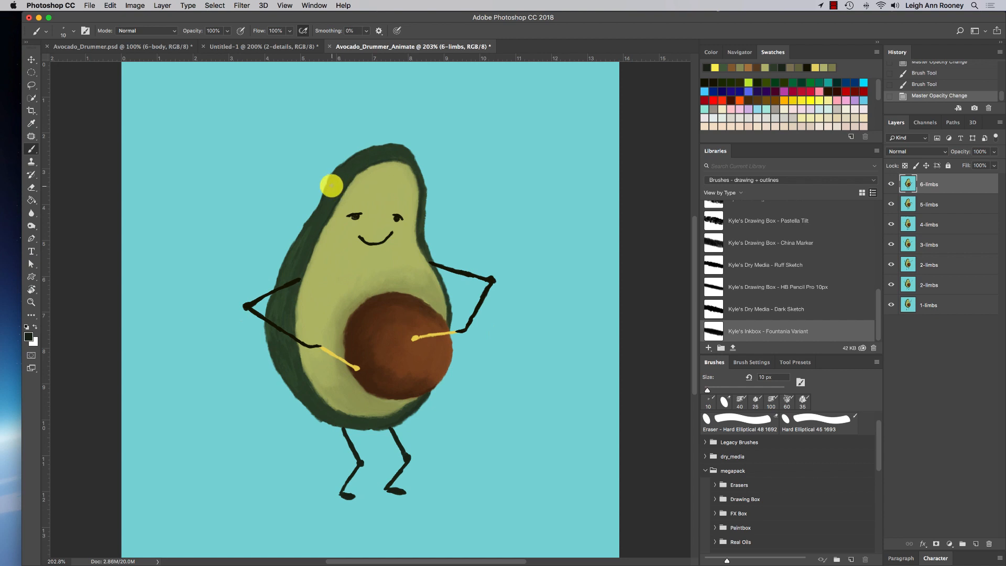
- Open the Timeline and create a frame animation for the document
{"action": "key", "text": "super+minus"}
{"action": "key", "text": "super+minus"}
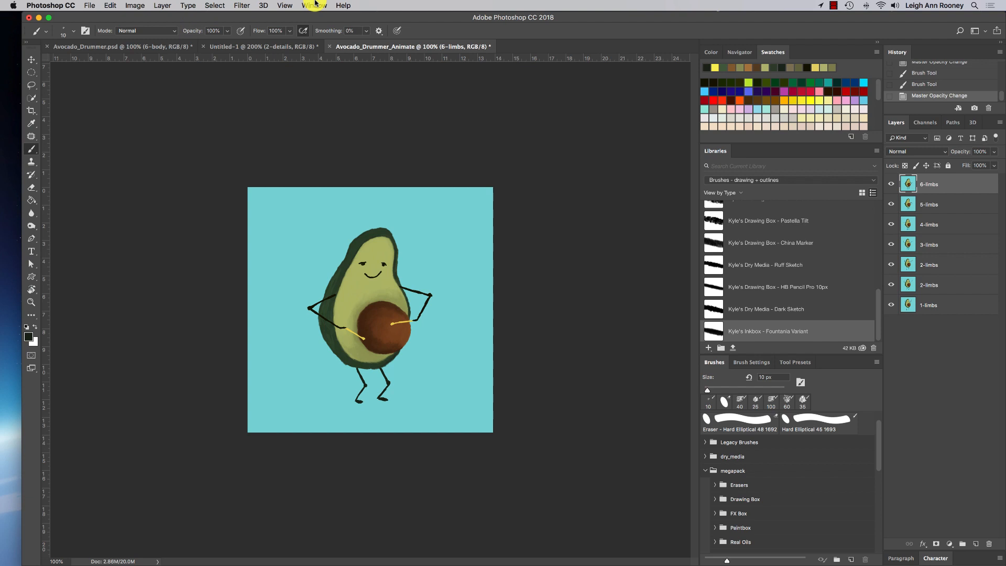
{"action": "left_click", "coordinate": [315, 5]}
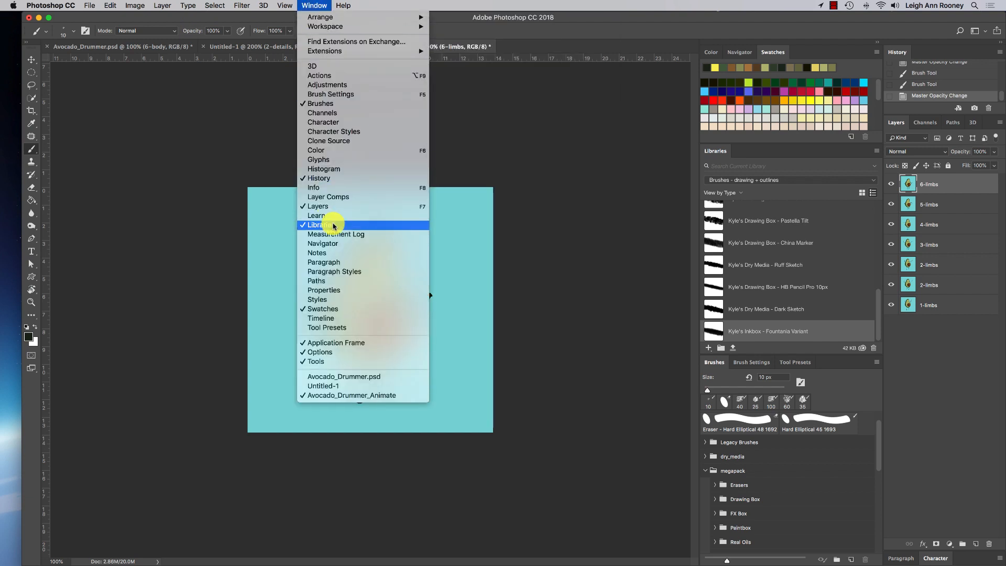
{"action": "left_click", "coordinate": [348, 318]}
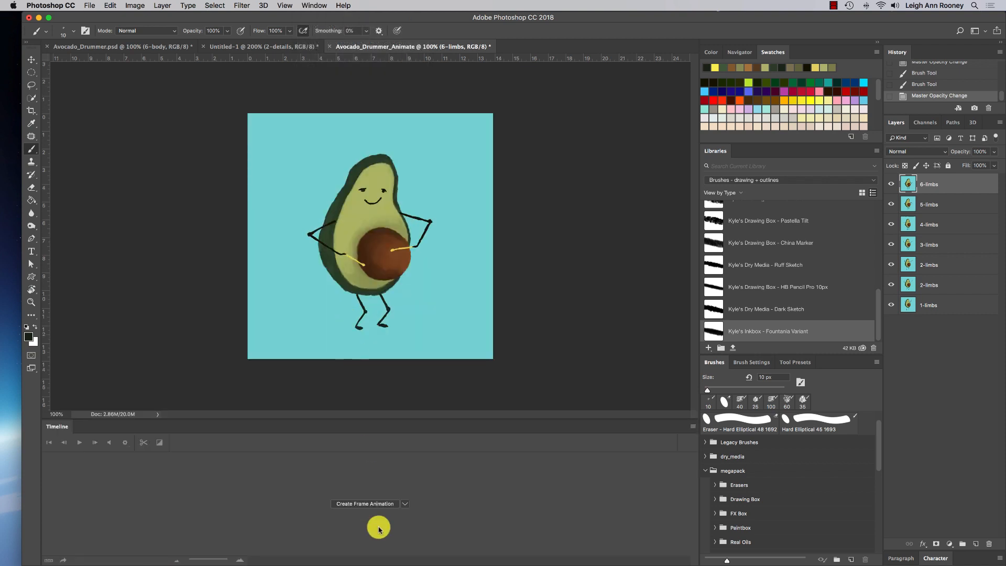
{"action": "left_click", "coordinate": [405, 503]}
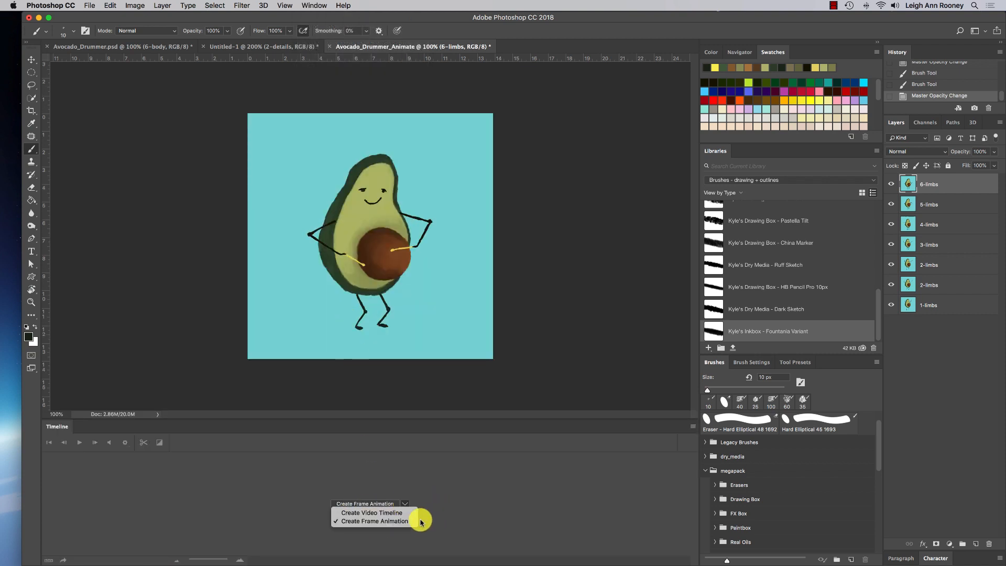
{"action": "left_click", "coordinate": [400, 521]}
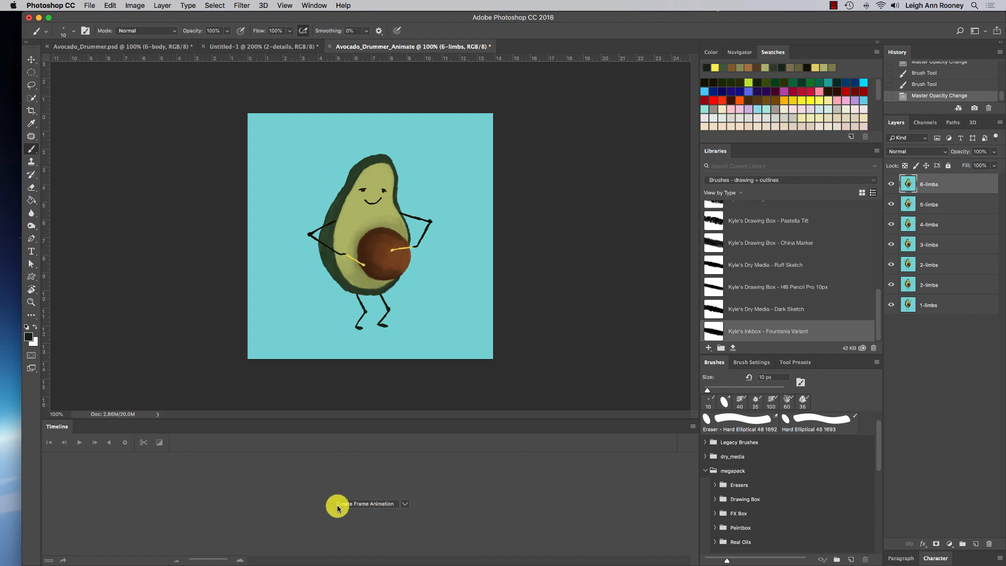
{"action": "left_click", "coordinate": [338, 506]}
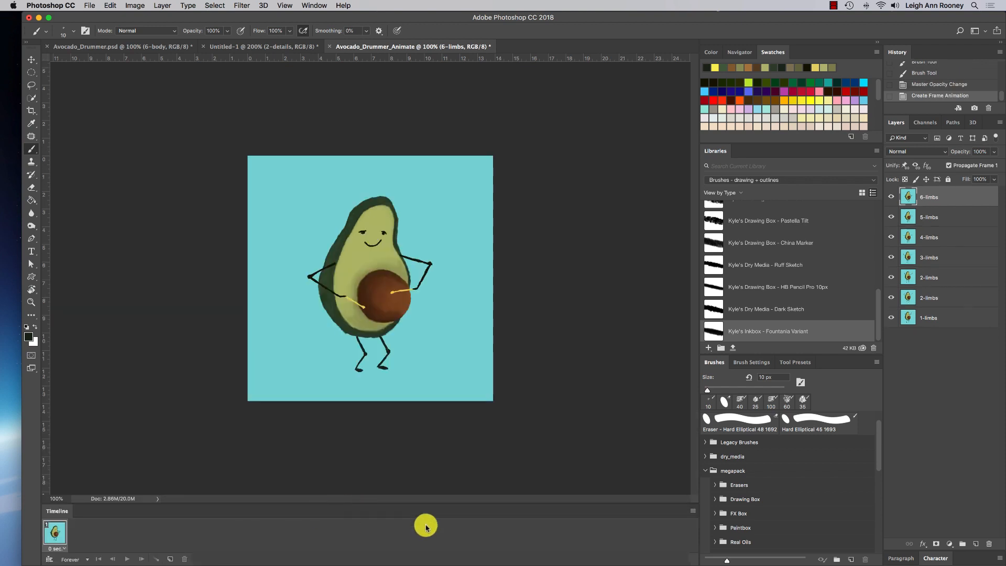
- Make animation frames from the layers and play the sequence briefly
{"action": "left_click", "coordinate": [693, 512]}
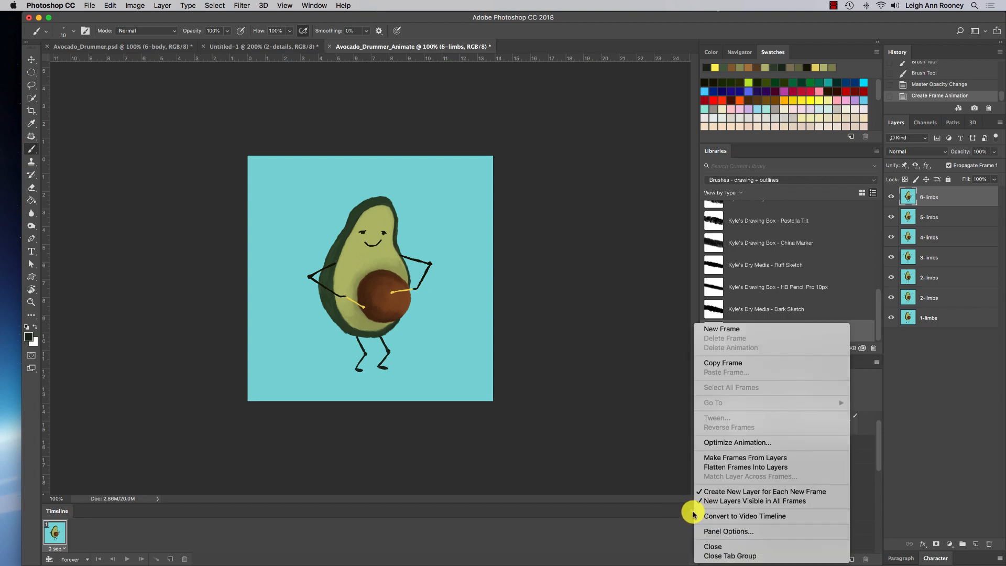
{"action": "left_click", "coordinate": [810, 461]}
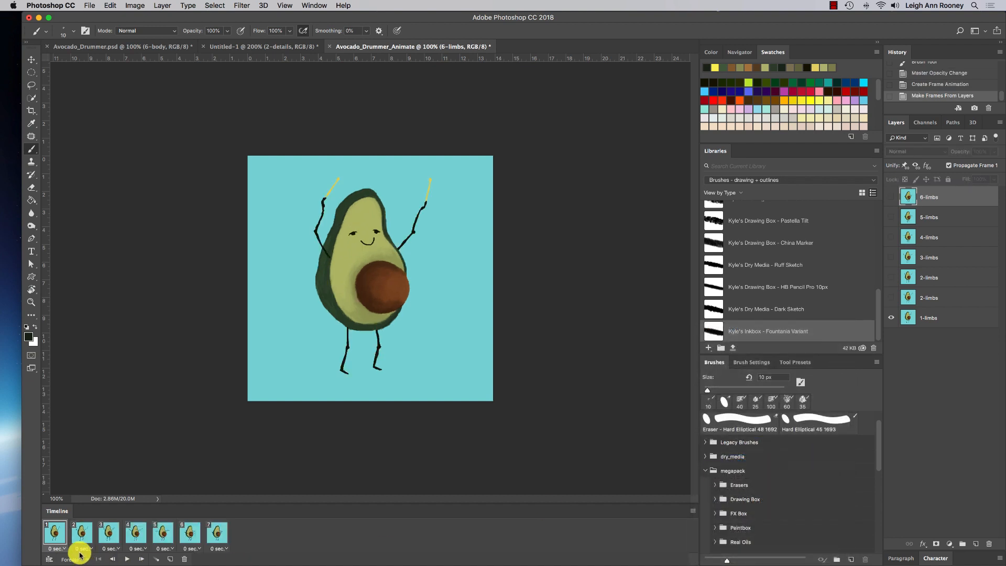
{"action": "left_click", "coordinate": [126, 559]}
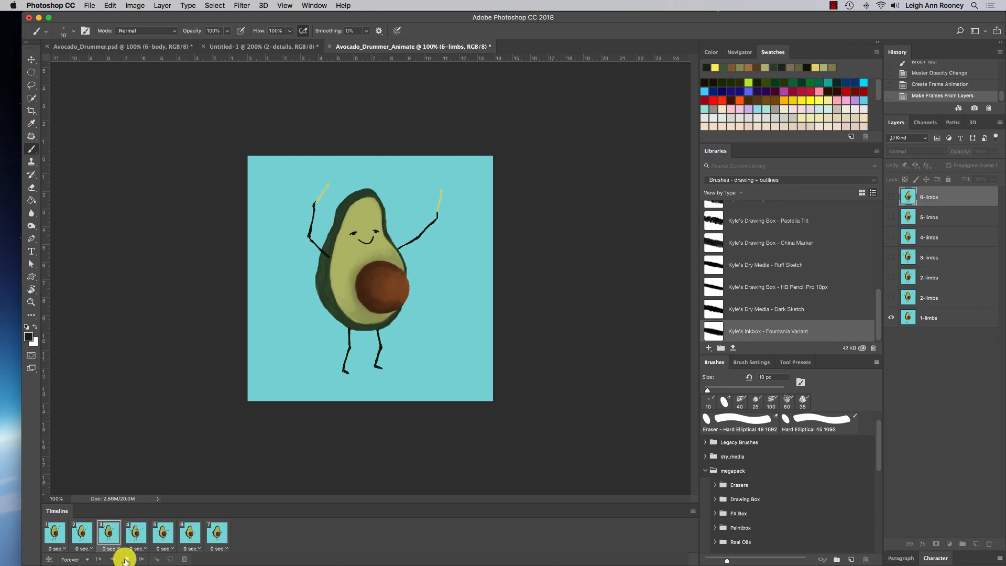
{"action": "left_click", "coordinate": [125, 559]}
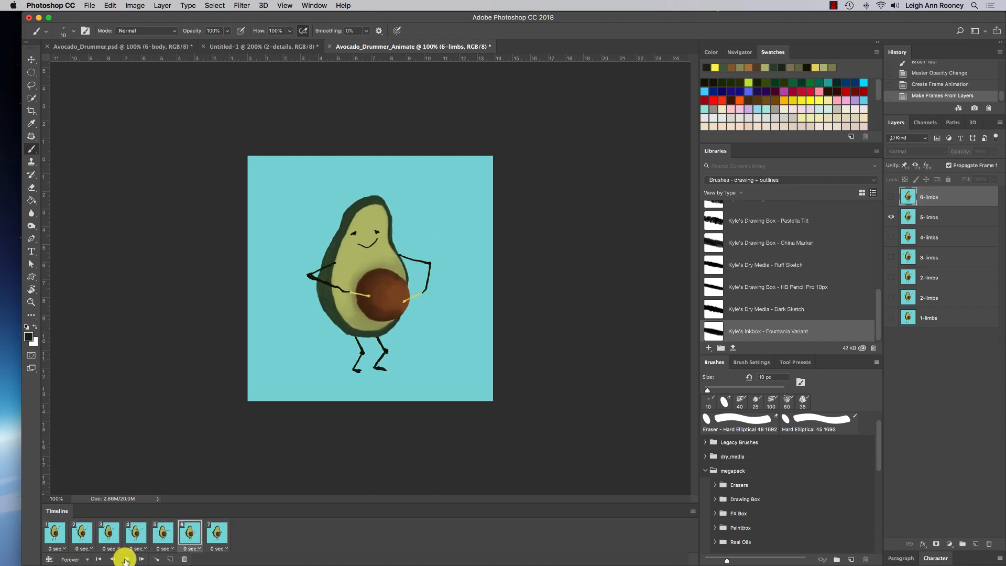
- Set the delay of all seven frames to 0.1 seconds and play the animation to check its speed
{"action": "left_click", "coordinate": [54, 536]}
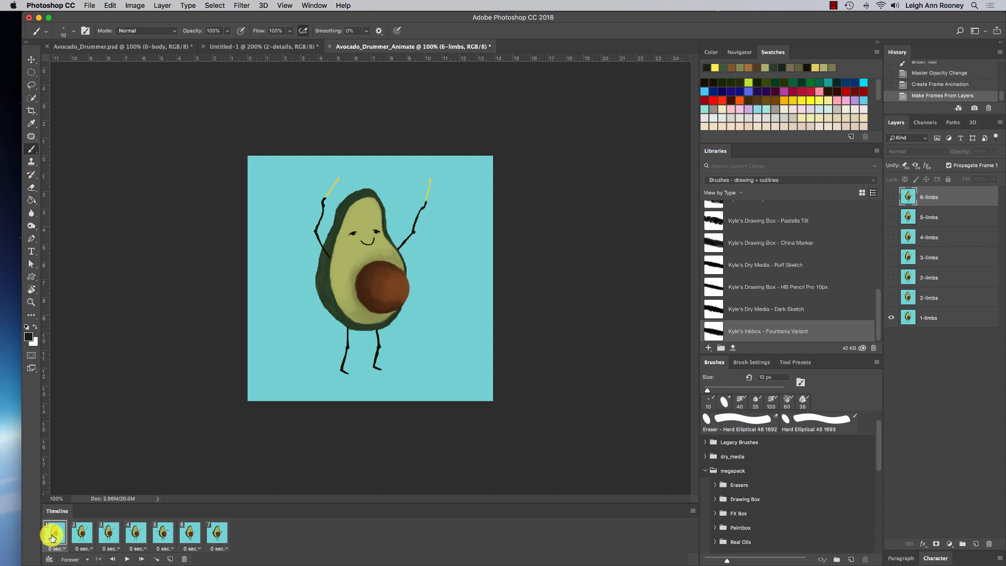
{"action": "left_click", "coordinate": [227, 549]}
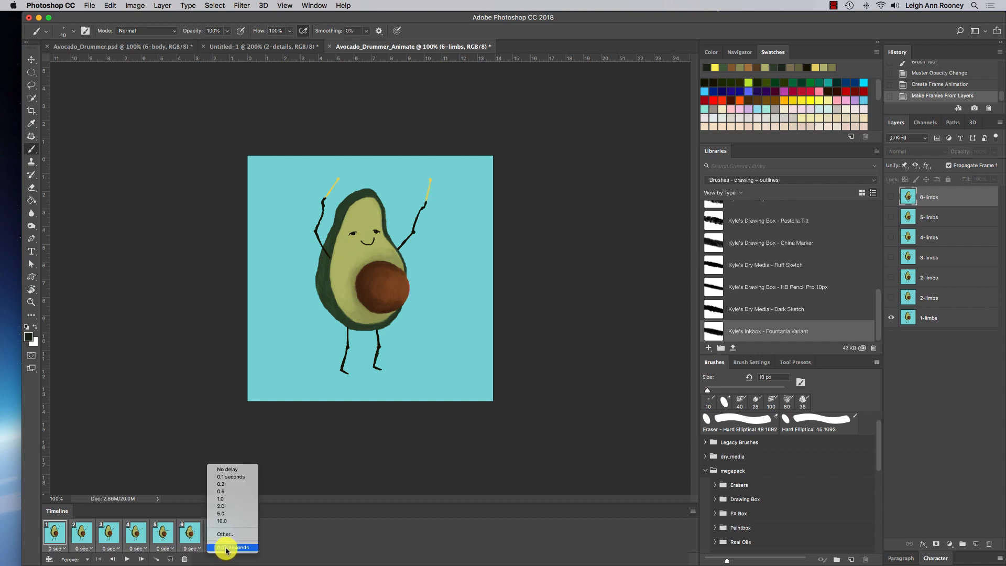
{"action": "left_click", "coordinate": [244, 478]}
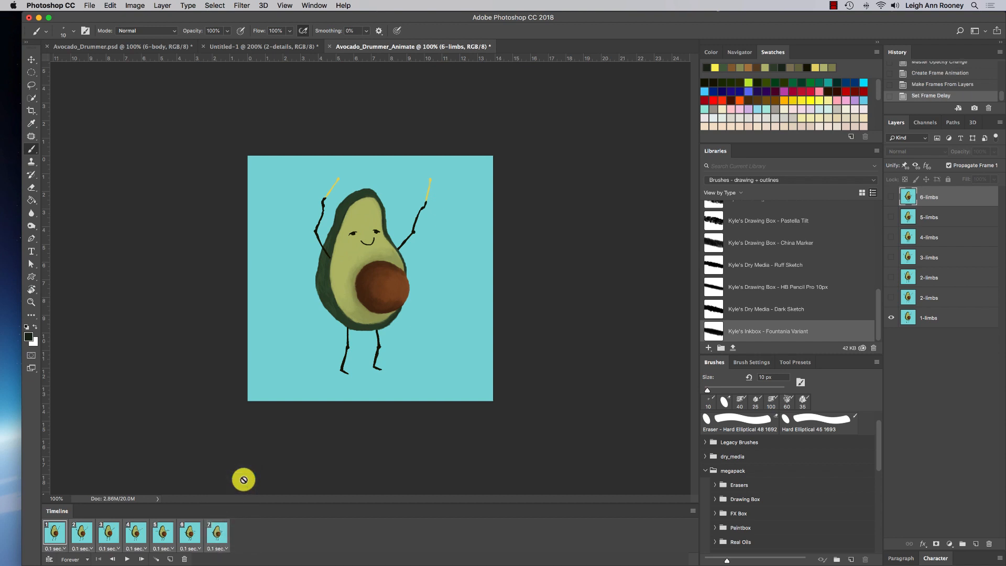
{"action": "left_click", "coordinate": [128, 559]}
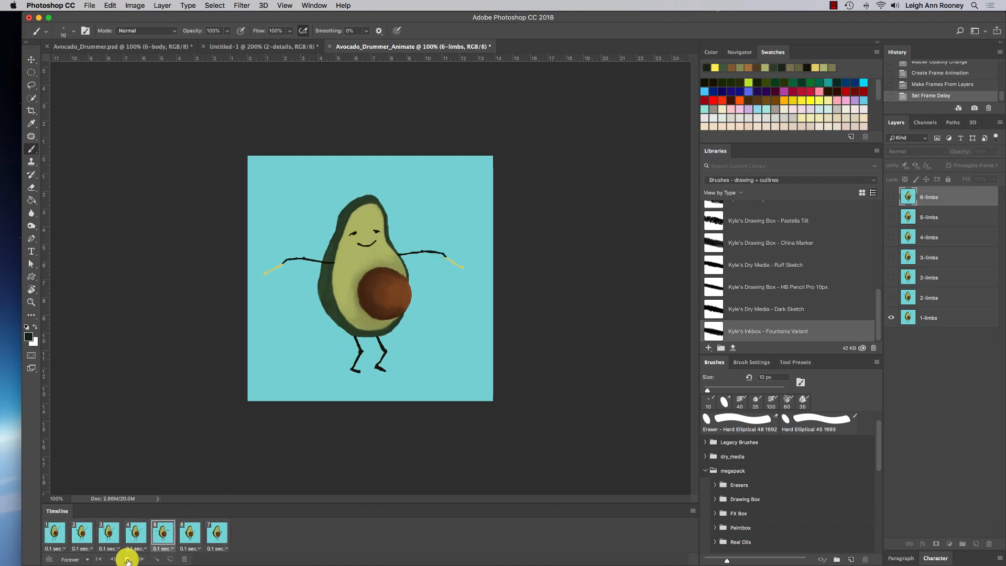
{"action": "left_click", "coordinate": [122, 560]}
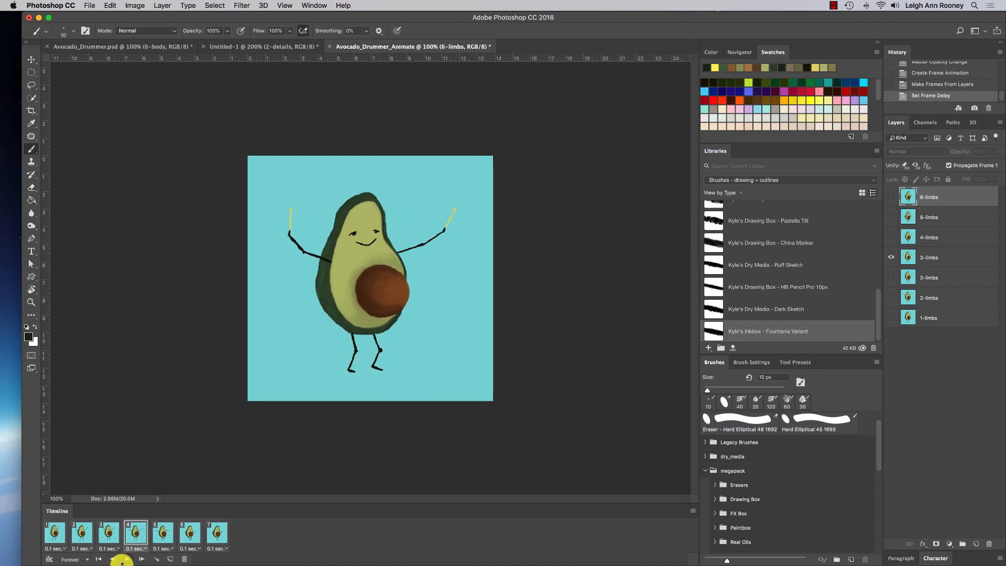
- Keep the animation looping set to Forever and play it through again
{"action": "left_click", "coordinate": [78, 560]}
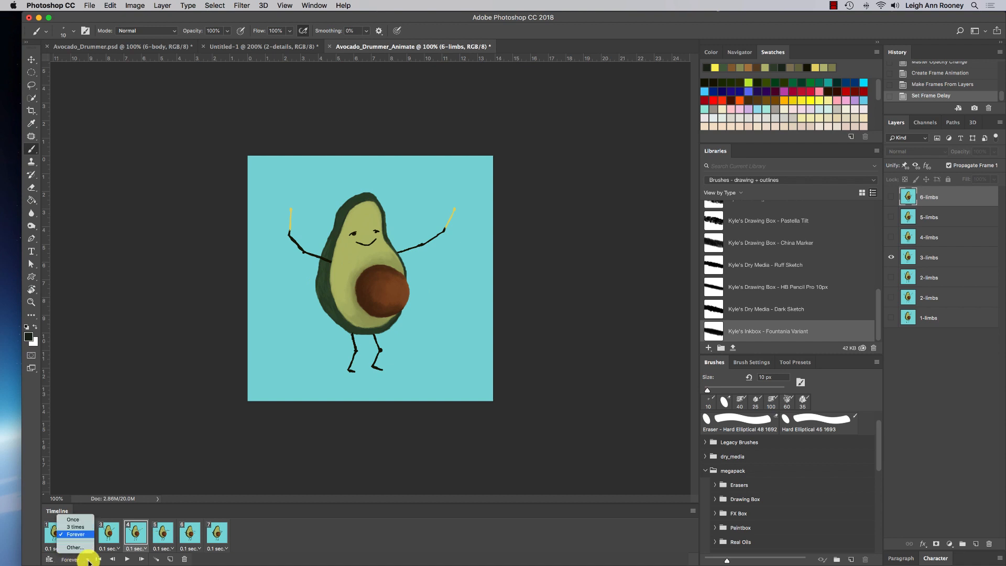
{"action": "left_click", "coordinate": [86, 534]}
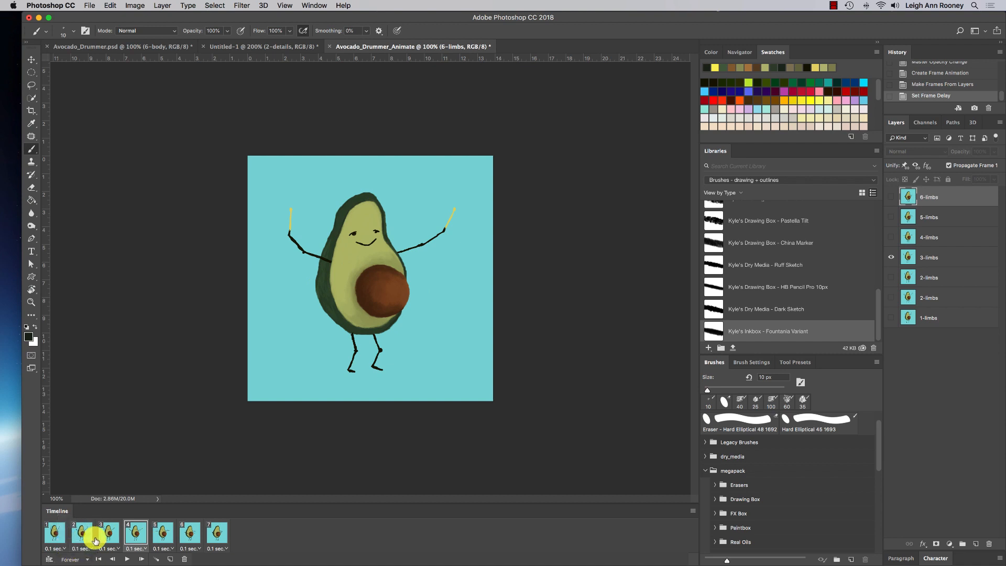
{"action": "left_click", "coordinate": [126, 558]}
{"action": "left_click", "coordinate": [125, 559]}
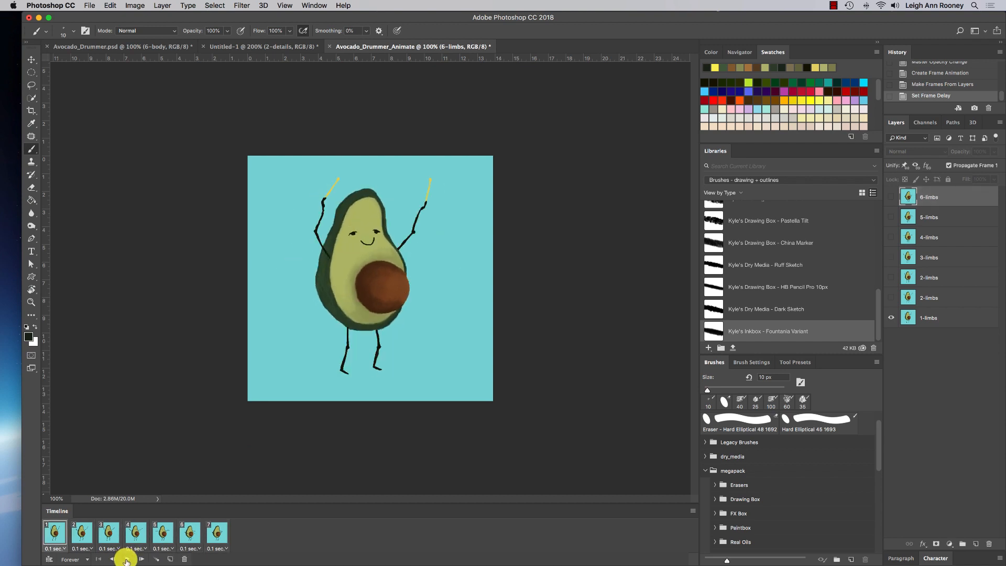
- Switch to Avocado_Drummer.psd and select the 6-limbs, 6-body and background layers together
{"action": "left_click", "coordinate": [141, 49]}
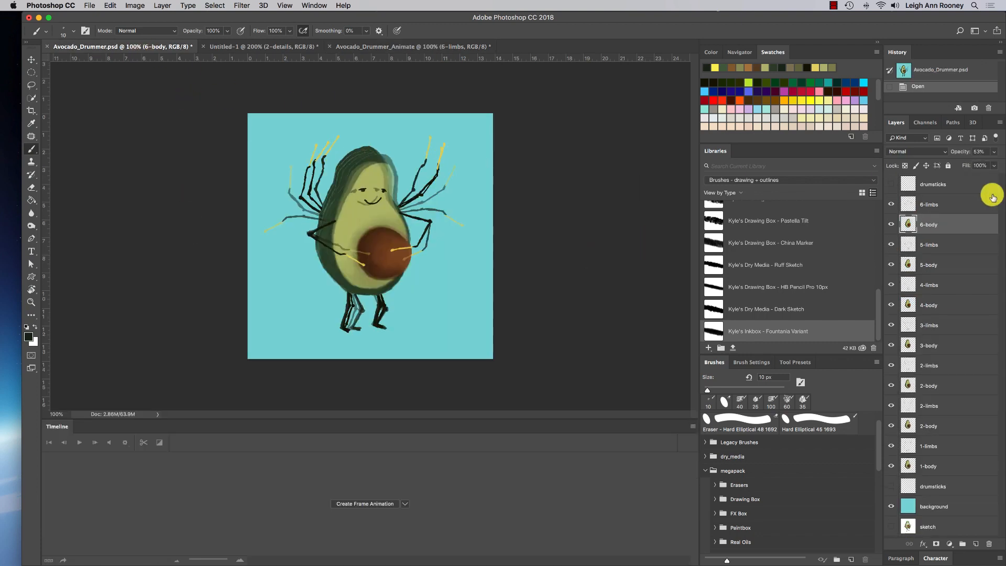
{"action": "left_click", "coordinate": [949, 204]}
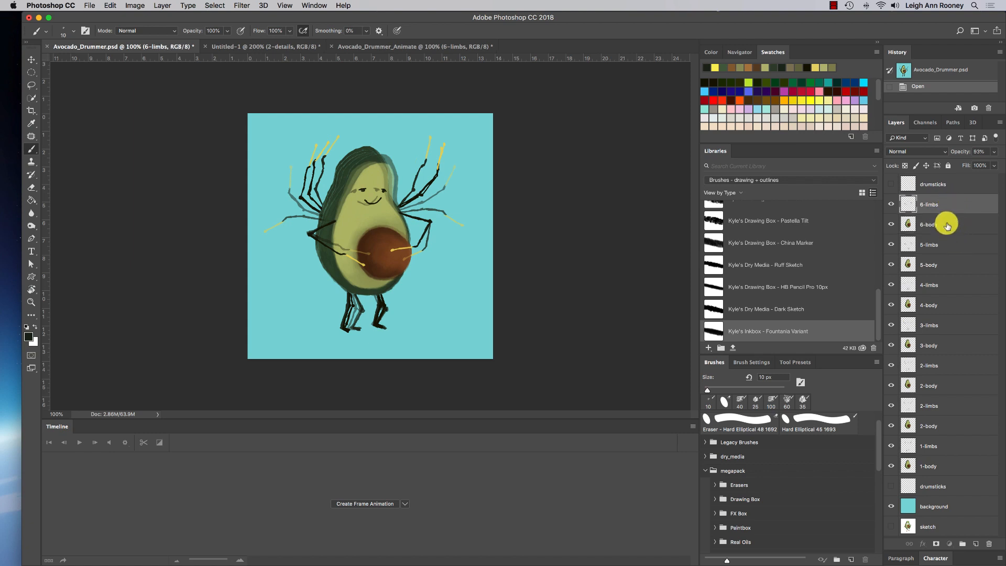
{"action": "left_click", "coordinate": [947, 224]}
{"action": "left_click", "coordinate": [946, 207], "text": "shift"}
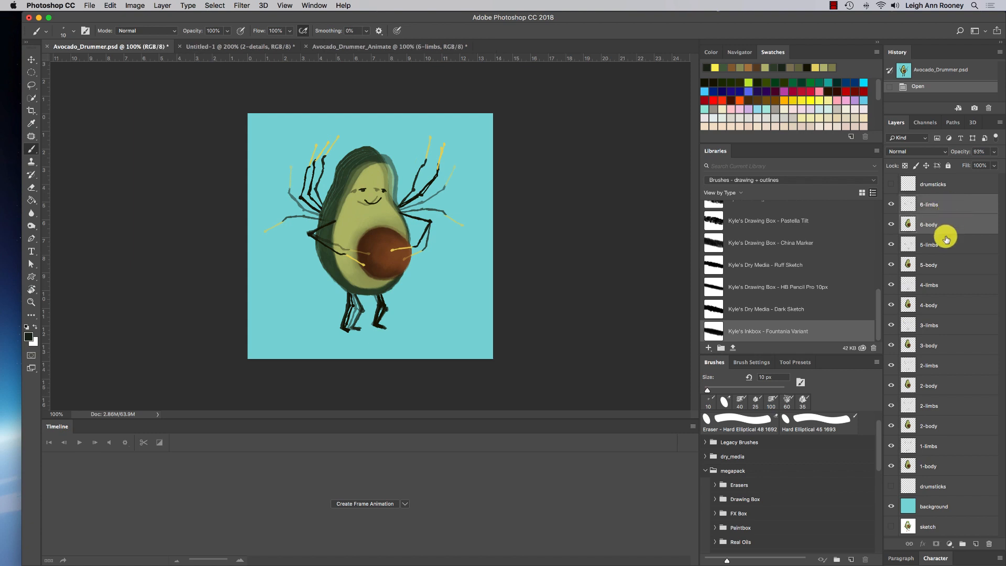
{"action": "left_click", "coordinate": [948, 507], "text": "super"}
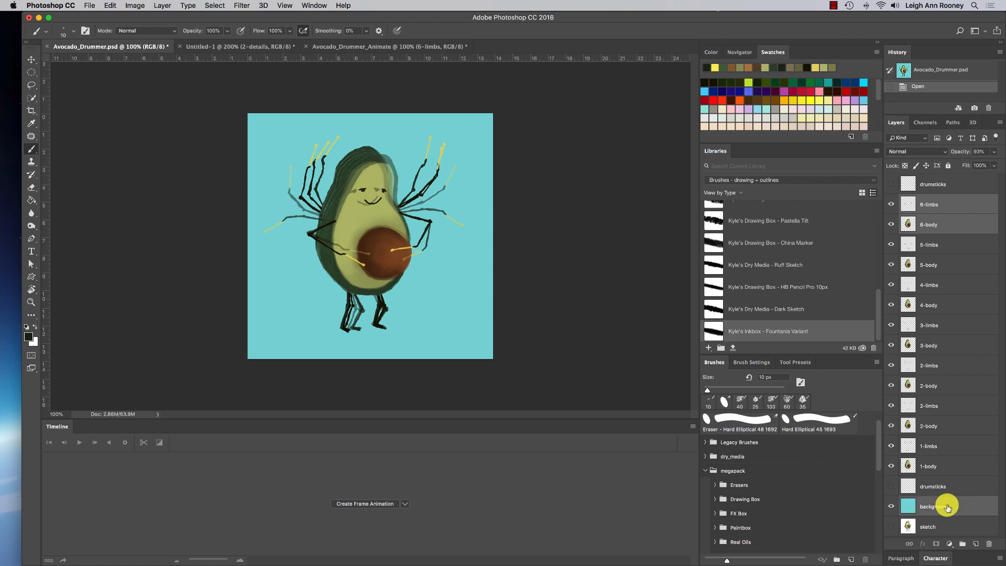
- Duplicate the selected layers into the Avocado_Drummer_Animate document and switch to that document
{"action": "right_click", "coordinate": [952, 216]}
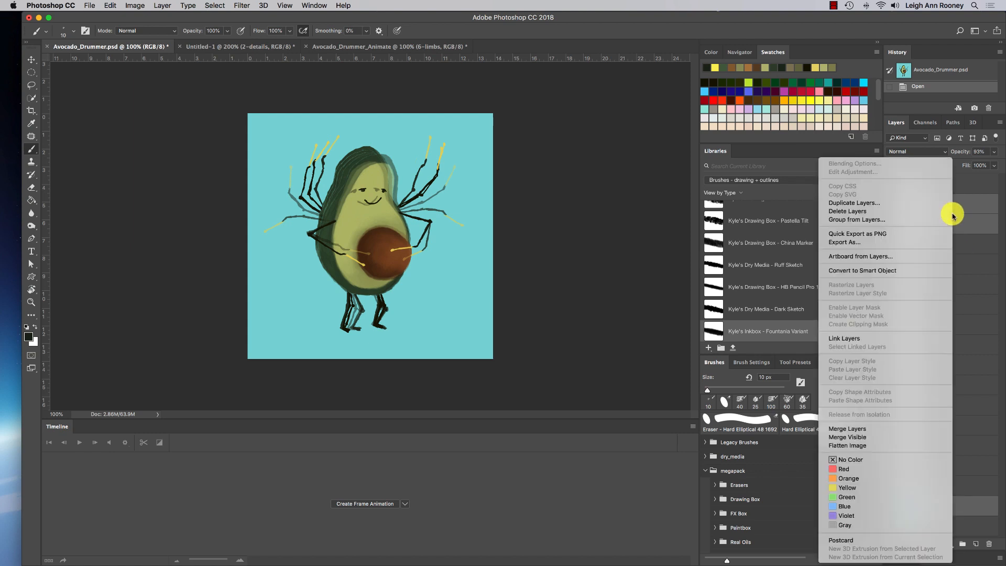
{"action": "left_click", "coordinate": [915, 204]}
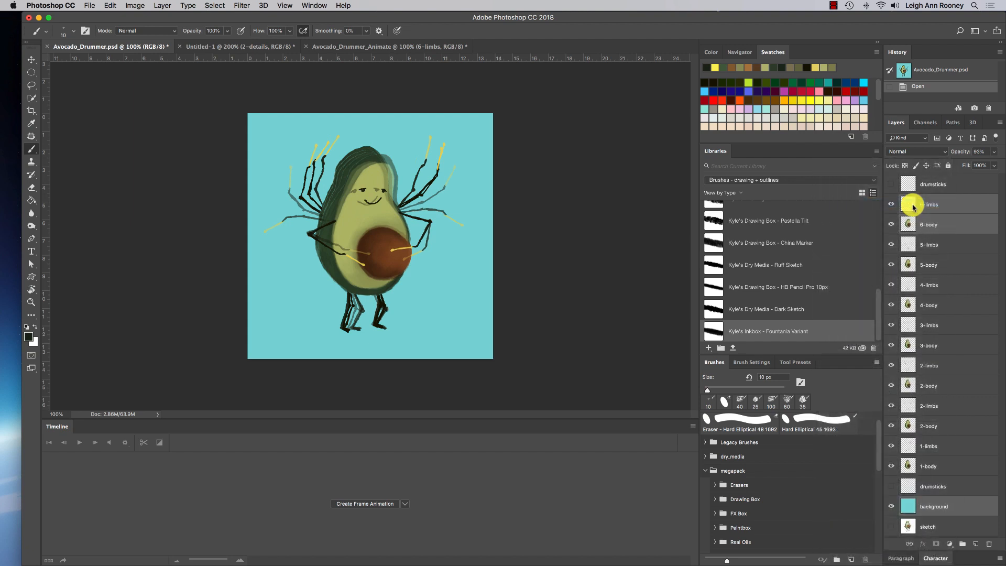
{"action": "left_click", "coordinate": [534, 277]}
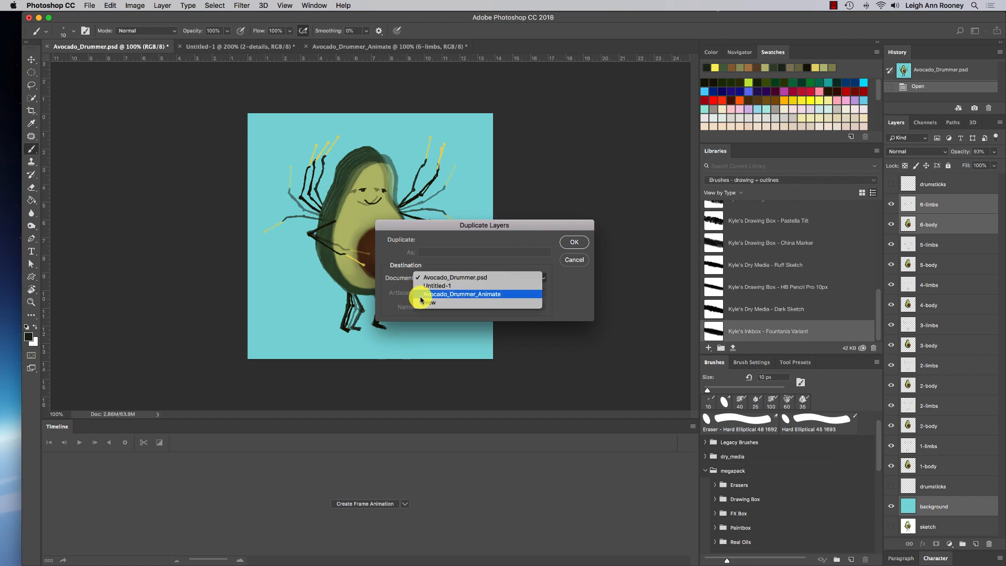
{"action": "left_click", "coordinate": [508, 295]}
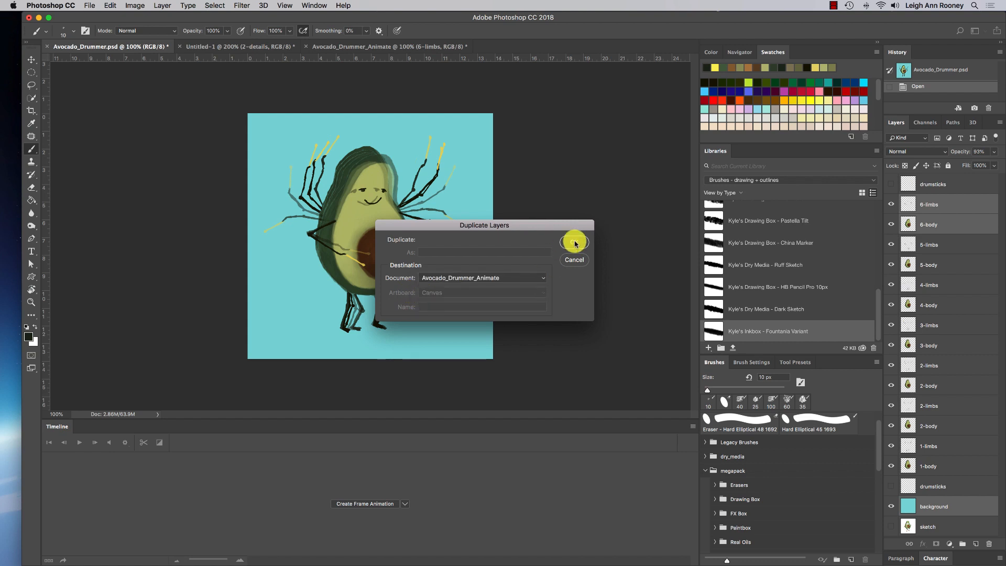
{"action": "left_click", "coordinate": [575, 241]}
{"action": "left_click", "coordinate": [389, 48]}
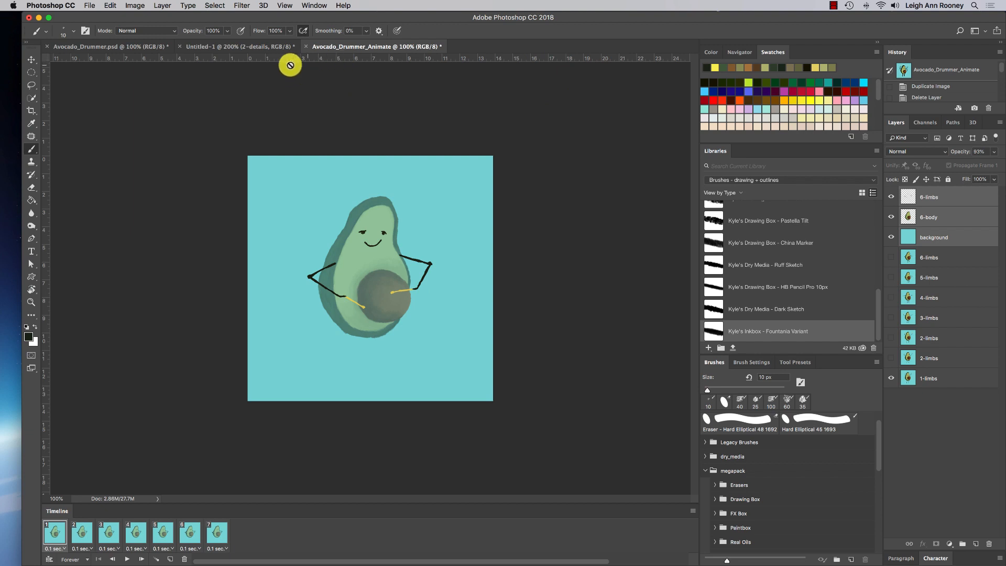
- Open the Save for Web (Legacy) export for the animation and keep GIF as the file format
{"action": "left_click", "coordinate": [90, 5]}
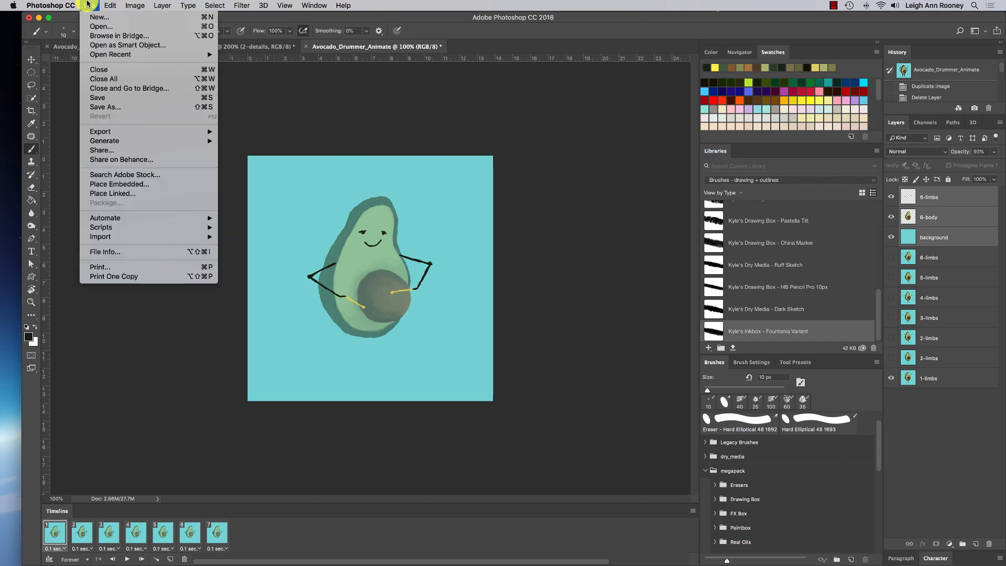
{"action": "mouse_move", "coordinate": [180, 133]}
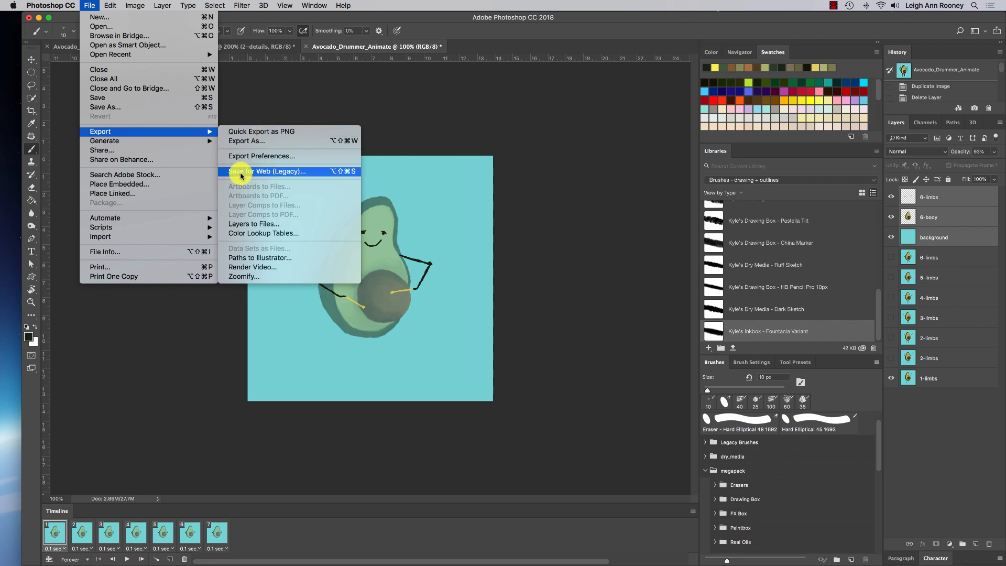
{"action": "left_click", "coordinate": [320, 171]}
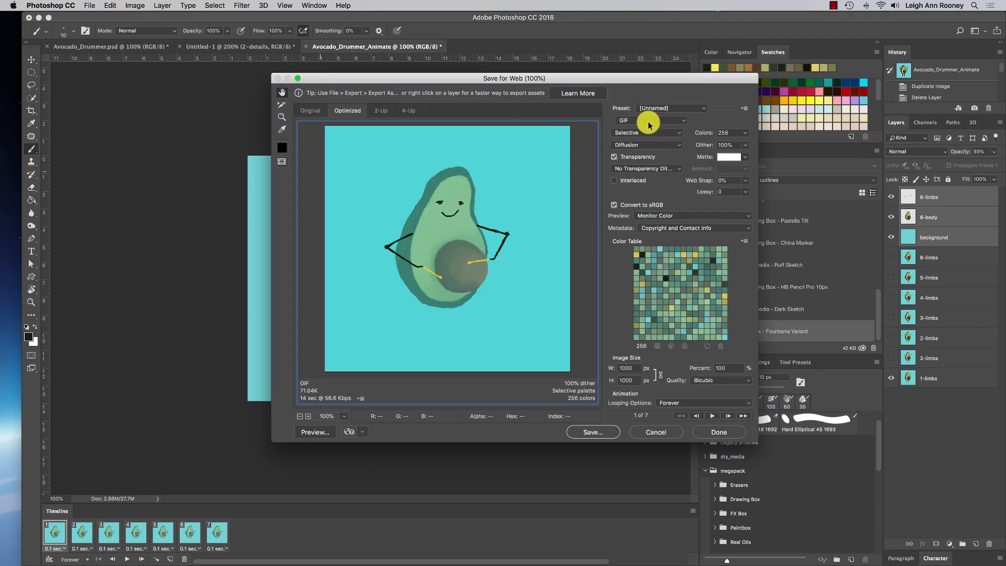
{"action": "left_click", "coordinate": [640, 121]}
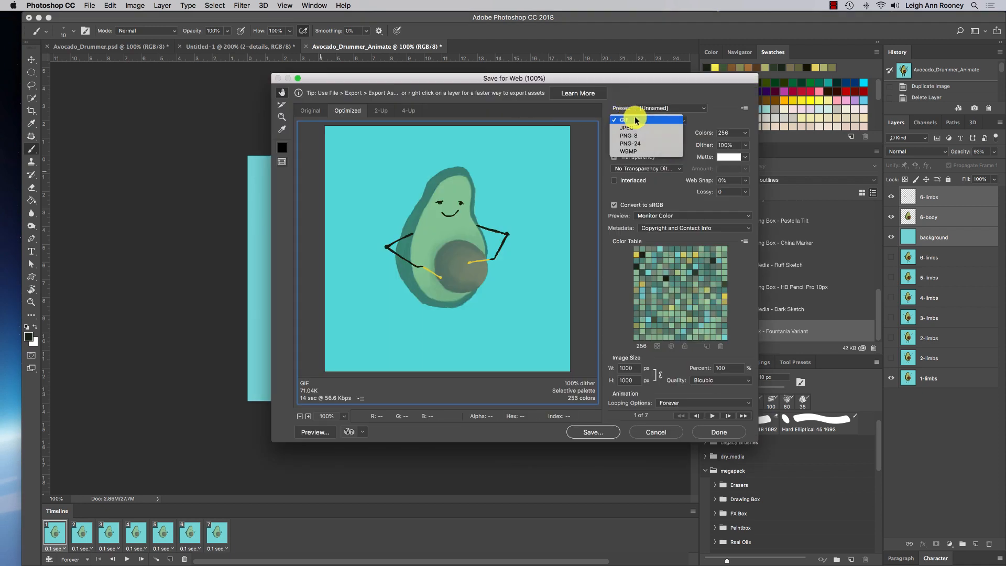
{"action": "left_click", "coordinate": [635, 118]}
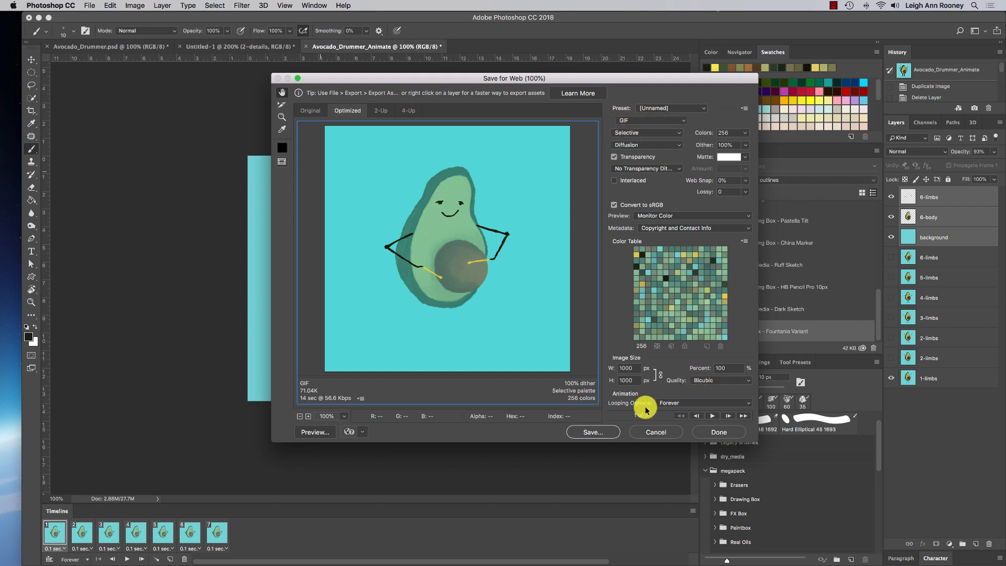